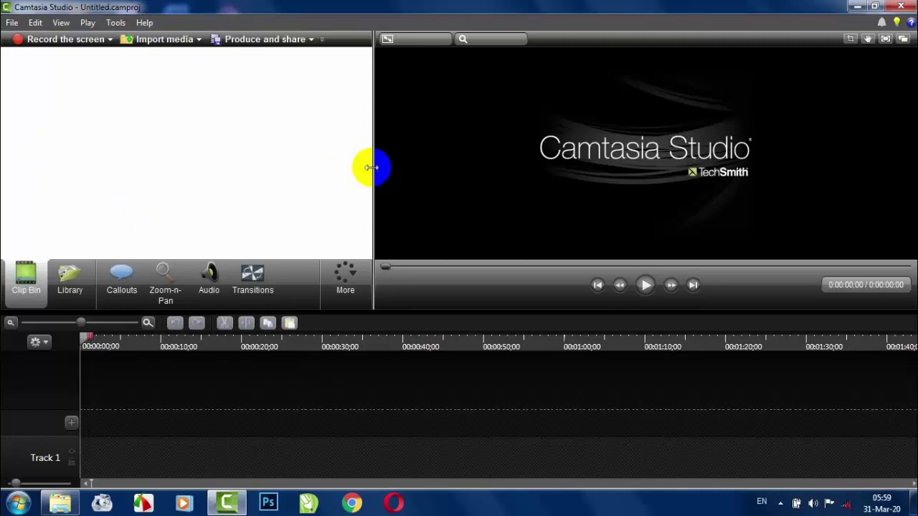
# Step: Widen the editing tools area and browse the Library's music folders, theme folders and individual media assets
pyautogui.moveTo(374, 167); pyautogui.dragTo(573, 169)
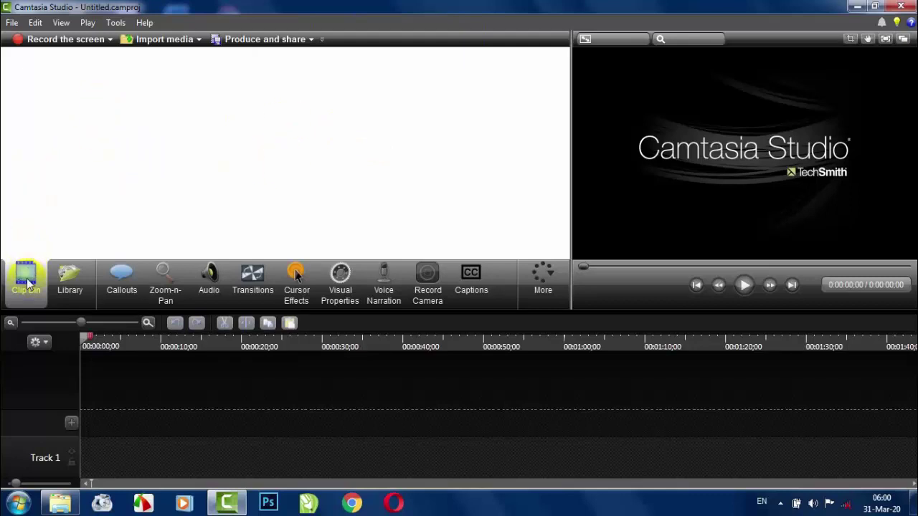
pyautogui.click(69, 275)
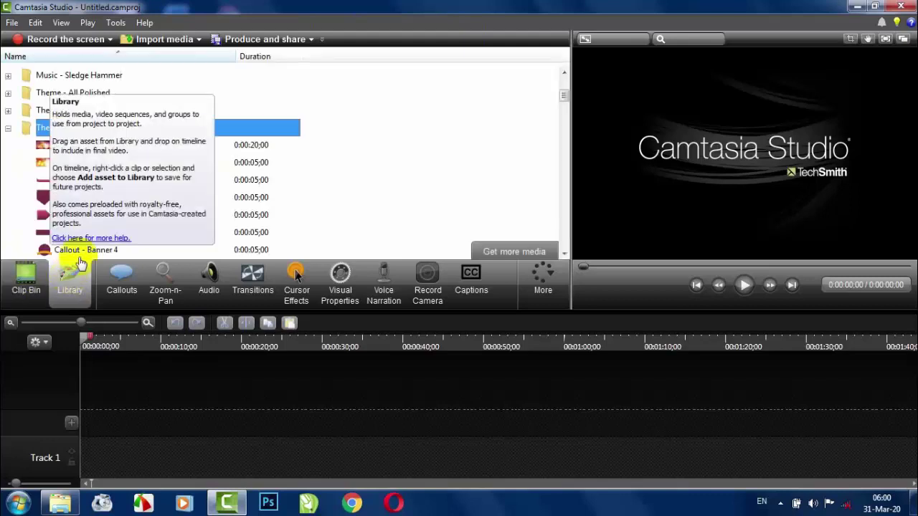
pyautogui.click(8, 129)
pyautogui.scroll(2, 84, 150)
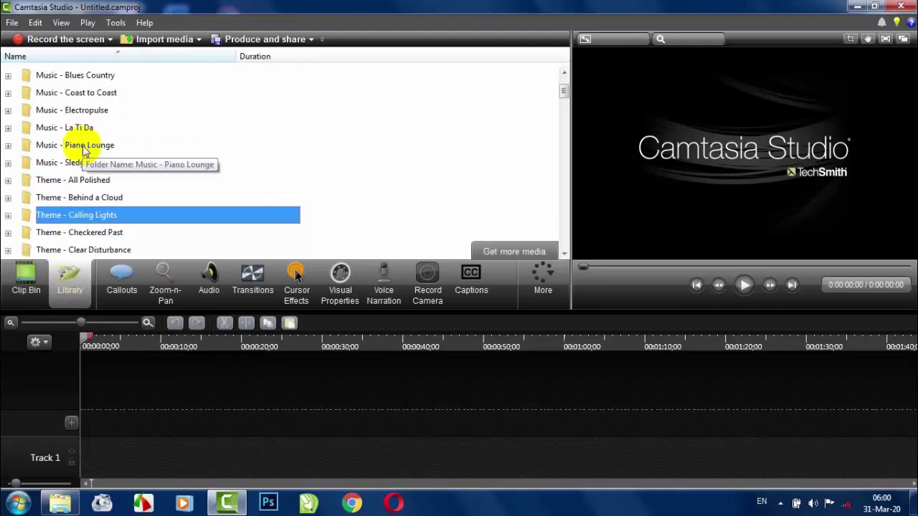
pyautogui.scroll(2, 75, 147)
pyautogui.click(9, 77)
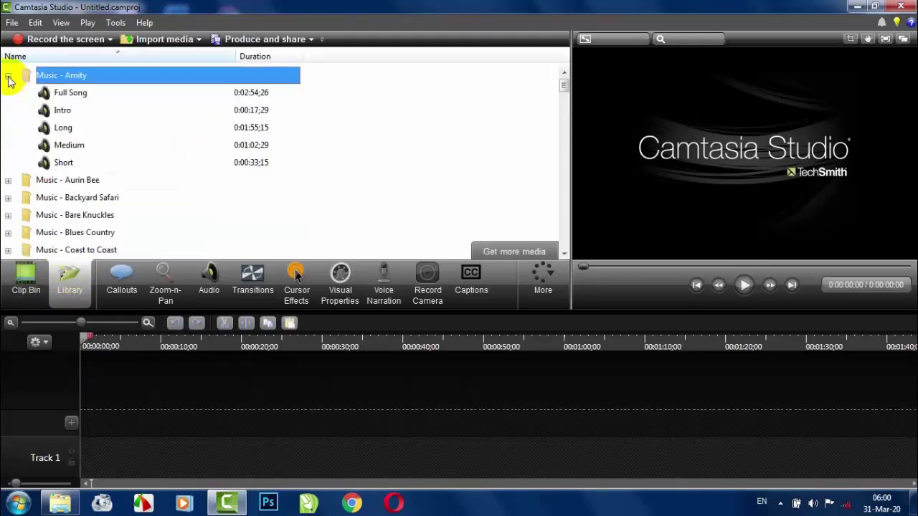
pyautogui.click(8, 77)
pyautogui.scroll(-5, 194, 162)
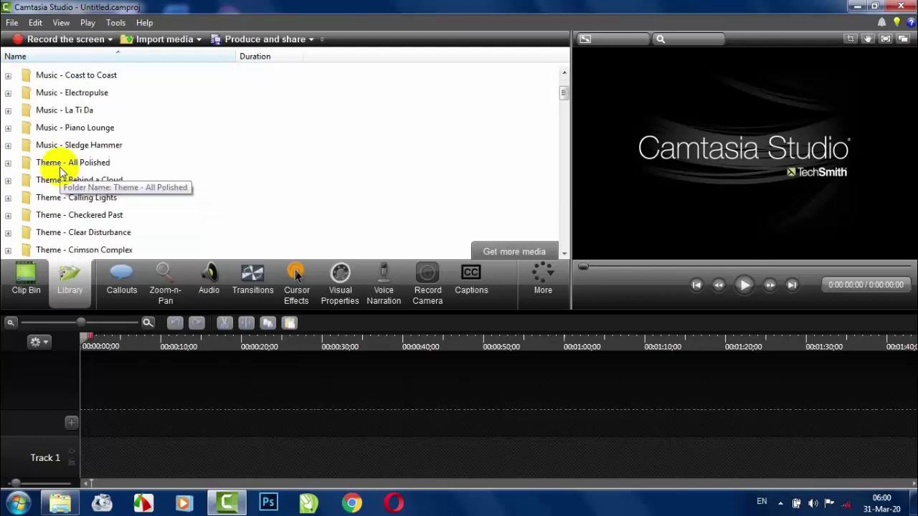
pyautogui.scroll(-8, 219, 157)
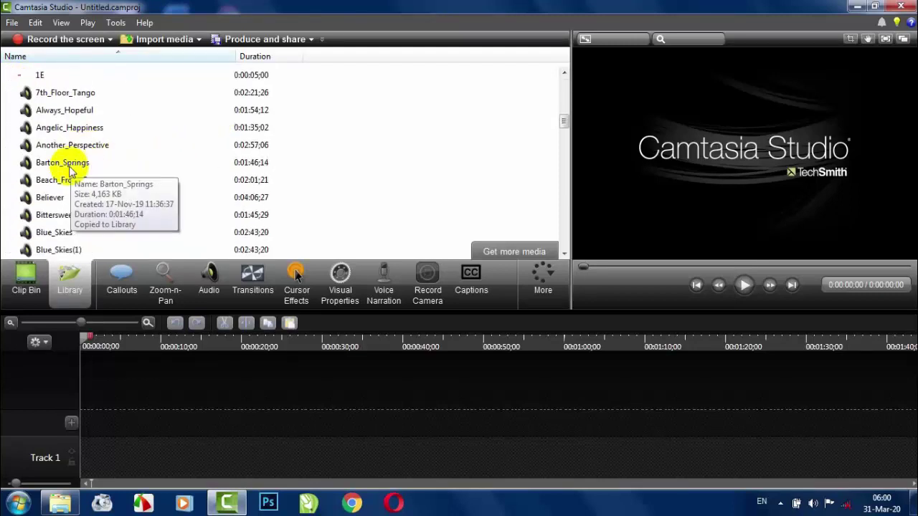
pyautogui.scroll(-3, 43, 183)
pyautogui.scroll(6, 57, 181)
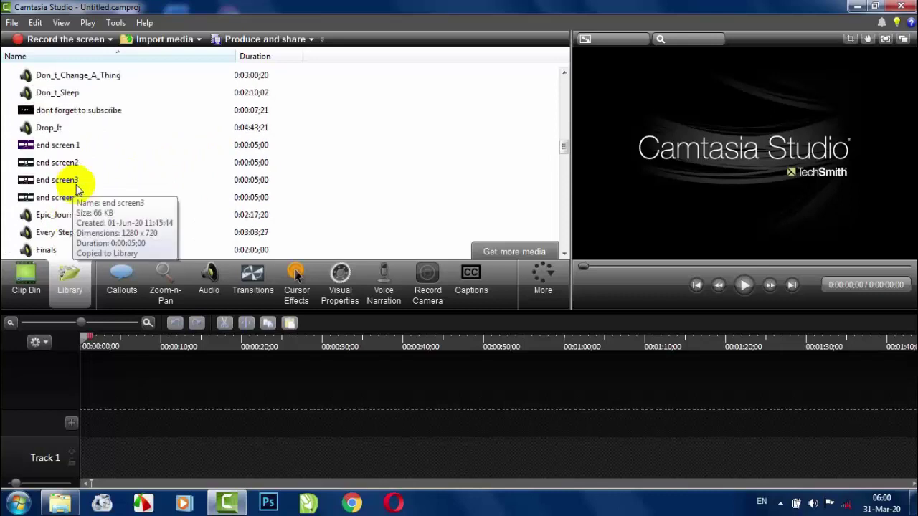
# Step: Examine the full gallery of callout shapes, including the text shapes, Sketch Motion and Special groups
pyautogui.click(119, 283)
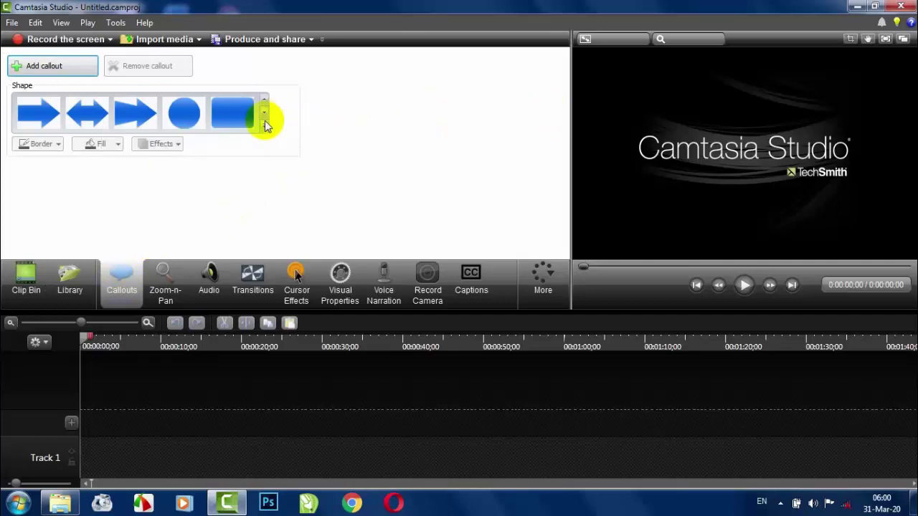
pyautogui.click(264, 128)
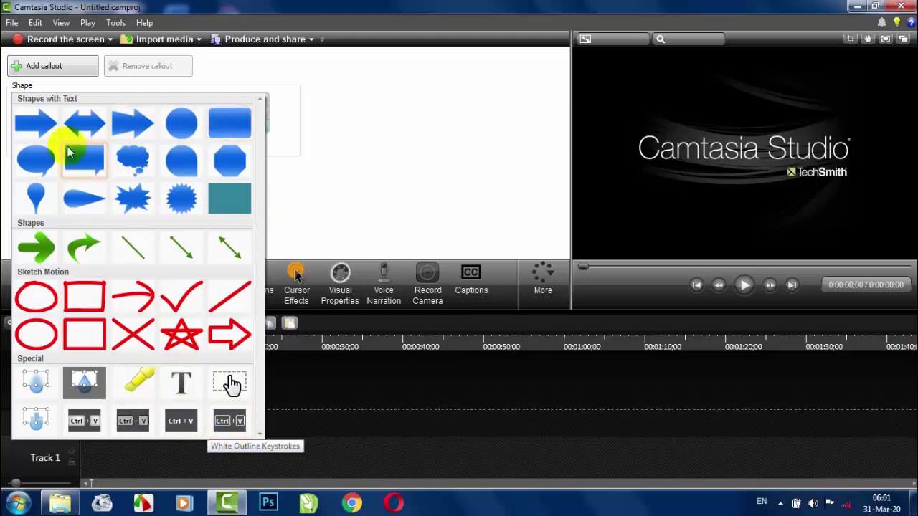
pyautogui.click(320, 203)
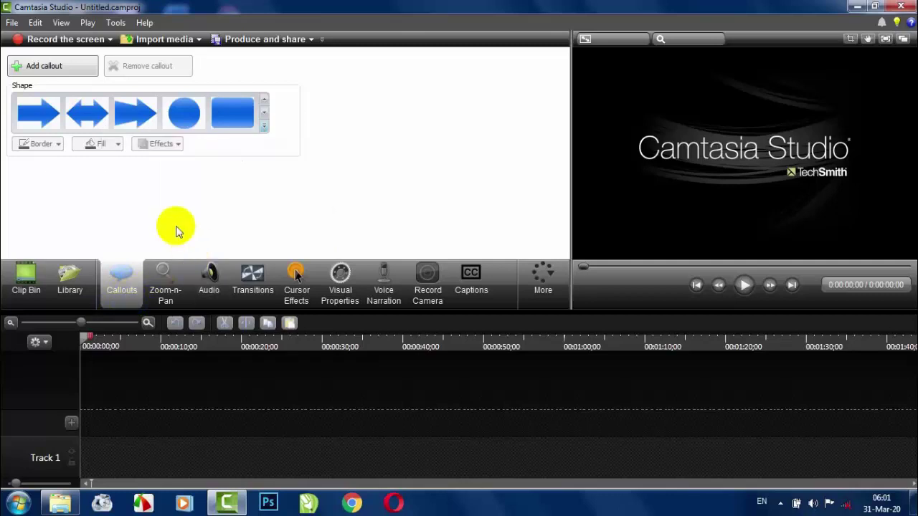
# Step: View the Zoom-n-Pan options and the Audio editing tools
pyautogui.click(165, 276)
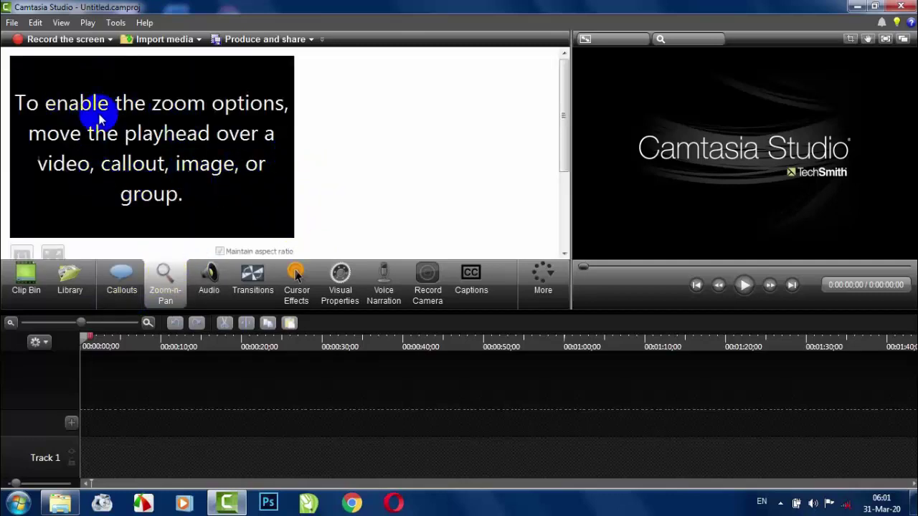
pyautogui.click(207, 276)
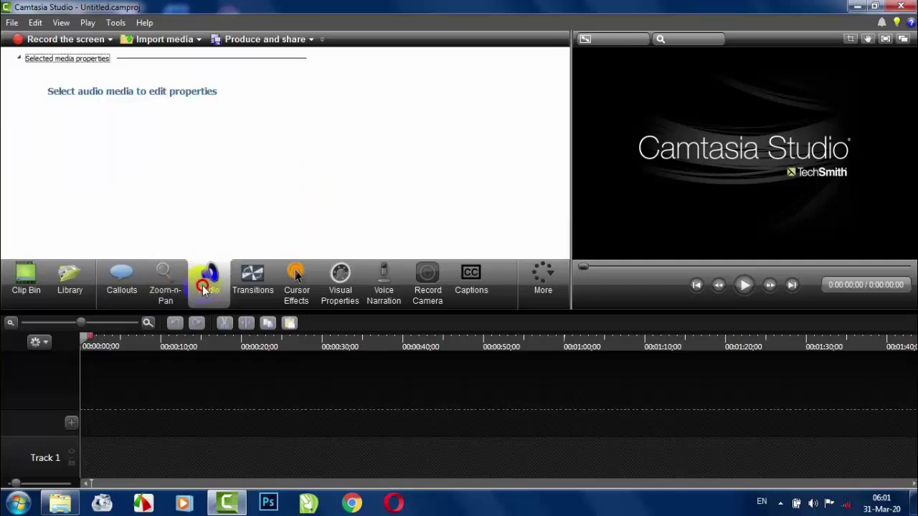
pyautogui.scroll(-1, 86, 212)
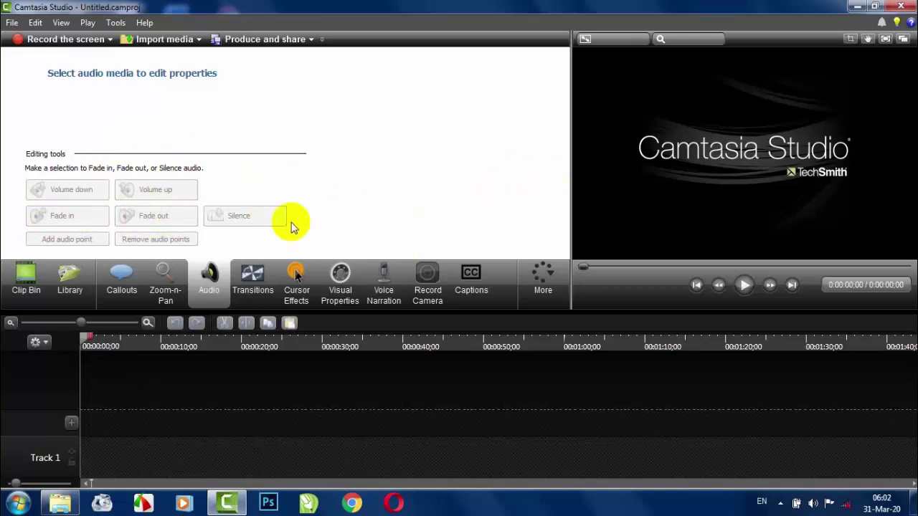
# Step: Browse the collection of available transitions, starting from Barn
pyautogui.click(260, 279)
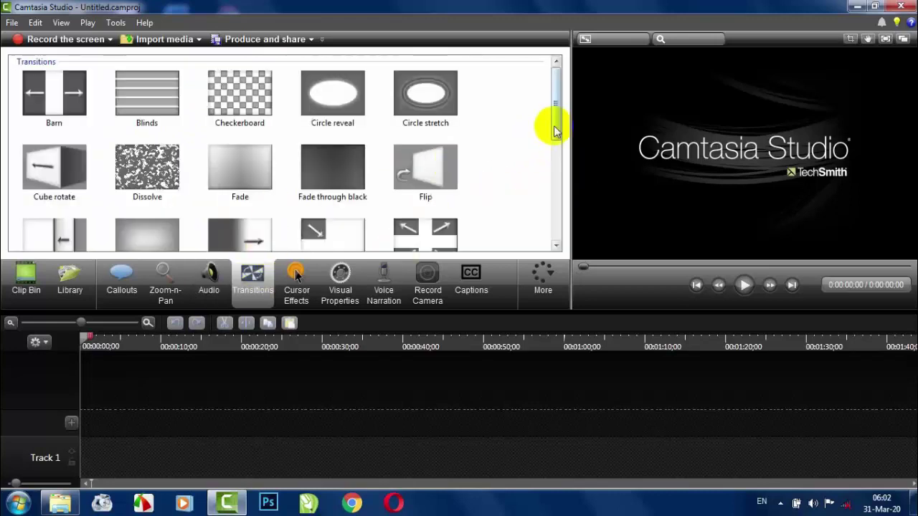
pyautogui.moveTo(550, 128); pyautogui.dragTo(557, 104)
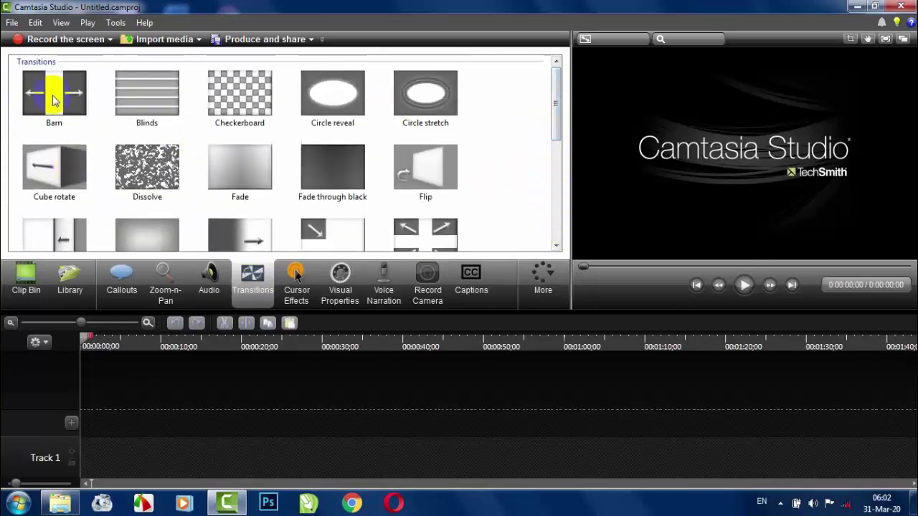
pyautogui.click(58, 102)
pyautogui.moveTo(557, 109); pyautogui.dragTo(561, 215)
# Step: View the Cursor Effects and Visual Properties settings
pyautogui.click(300, 283)
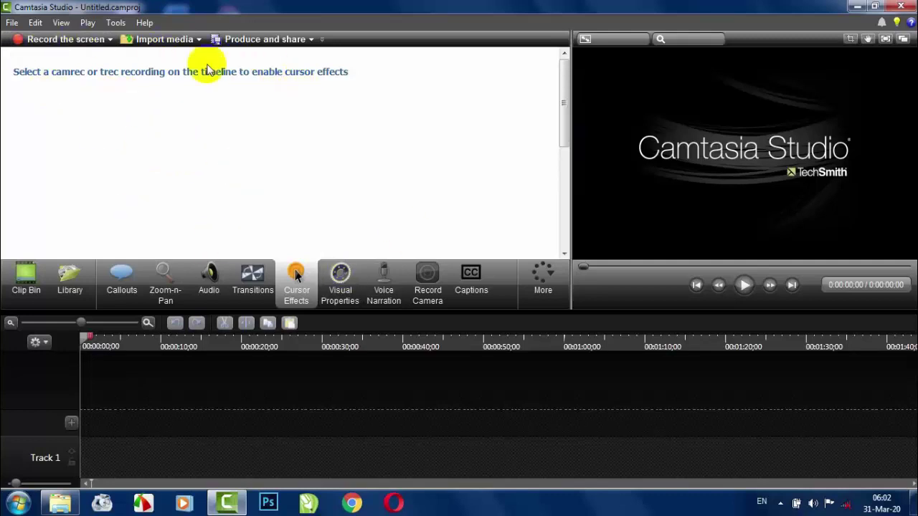
pyautogui.click(358, 291)
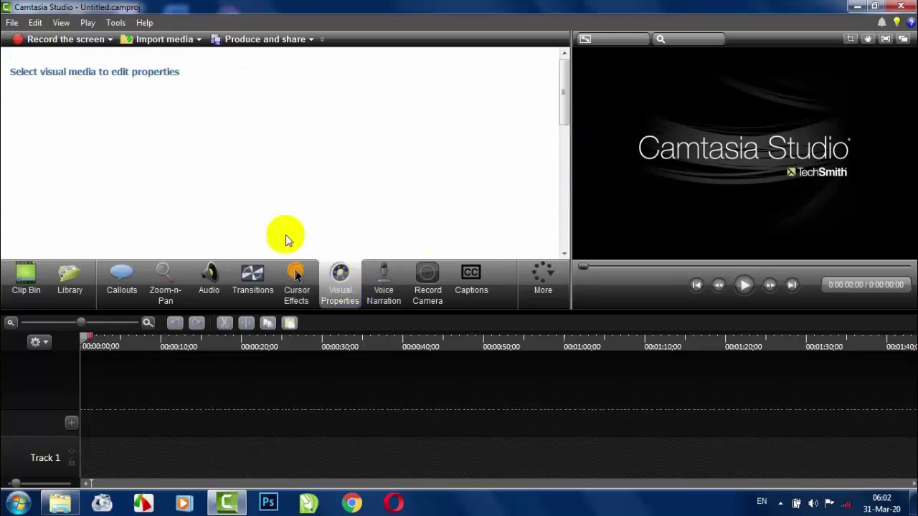
pyautogui.click(191, 422)
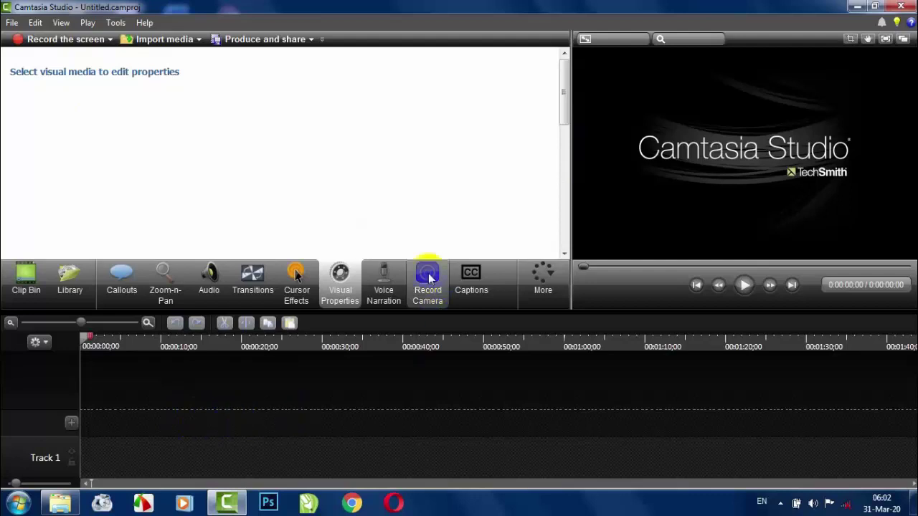
# Step: Review the Voice Narration recording settings and the Record Camera settings with their webcam preview
pyautogui.click(385, 278)
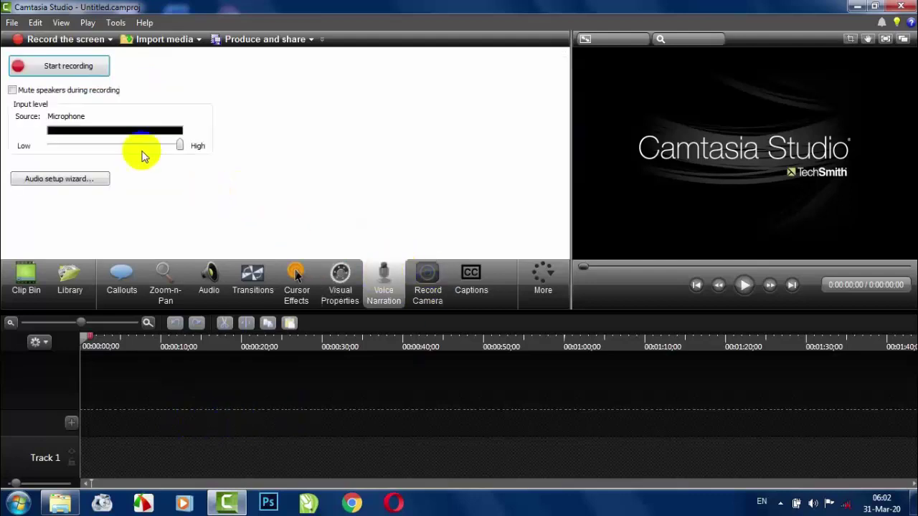
pyautogui.click(423, 302)
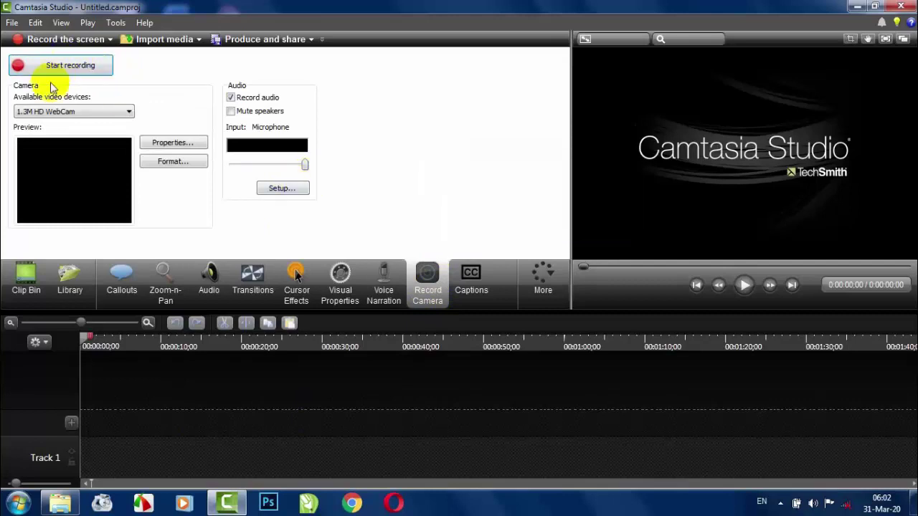
pyautogui.click(81, 173)
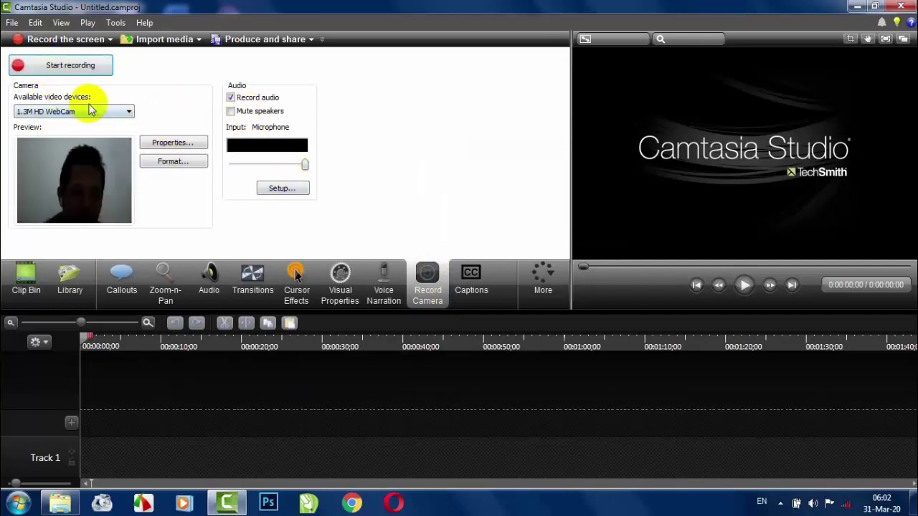
pyautogui.click(79, 185)
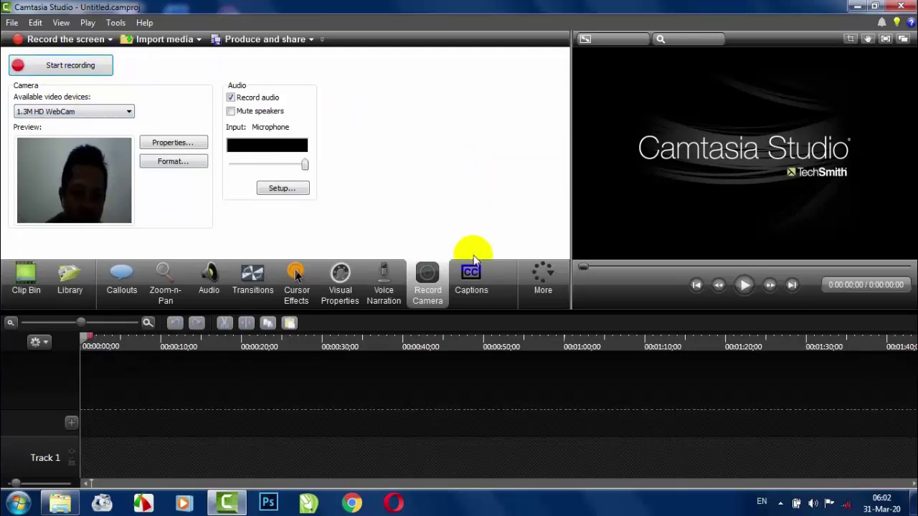
# Step: Review the Captions settings, and widen the editing tools area further to view the Quizzing options
pyautogui.click(475, 296)
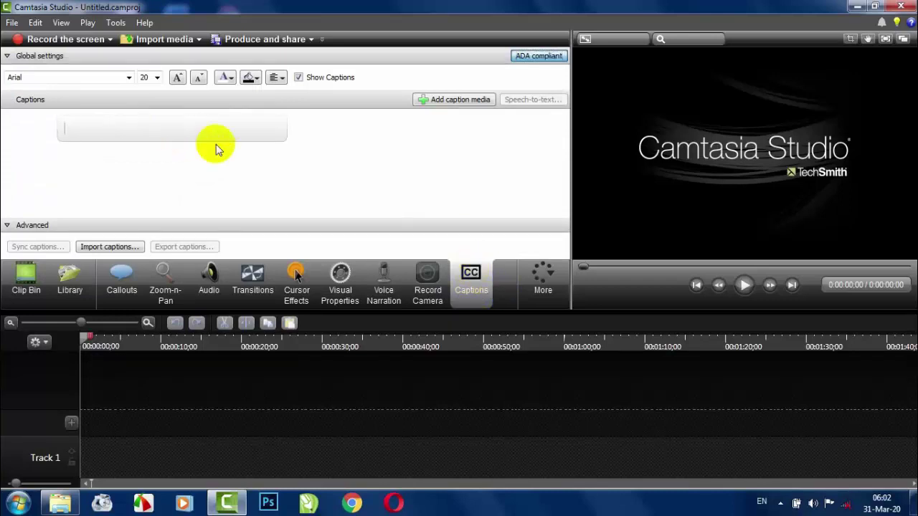
pyautogui.click(118, 132)
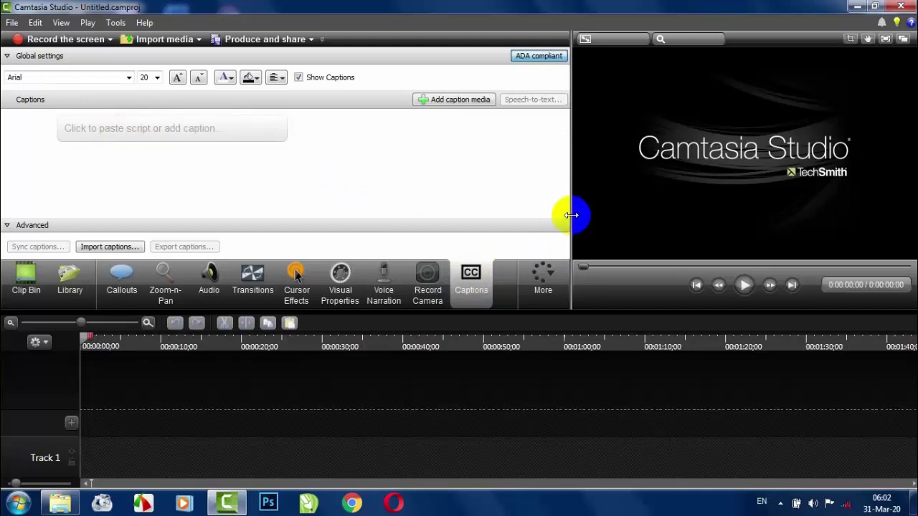
pyautogui.moveTo(572, 215); pyautogui.dragTo(641, 220)
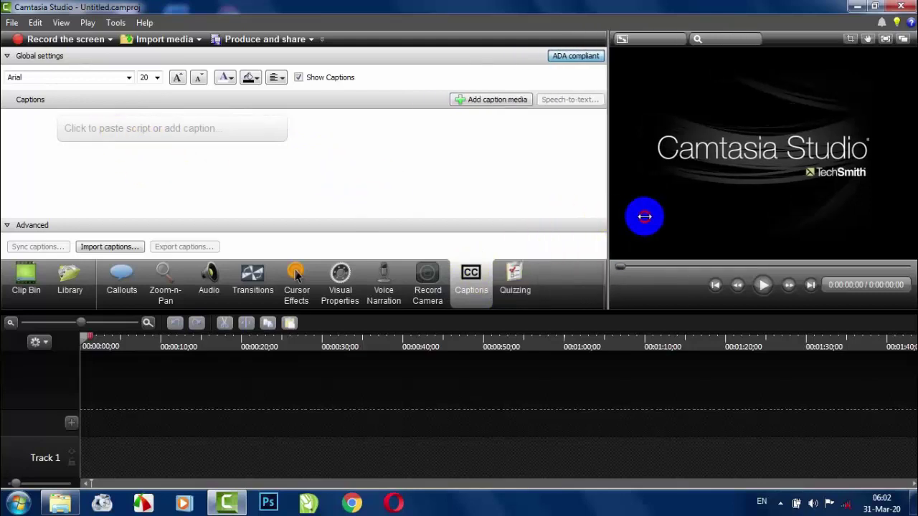
pyautogui.click(518, 274)
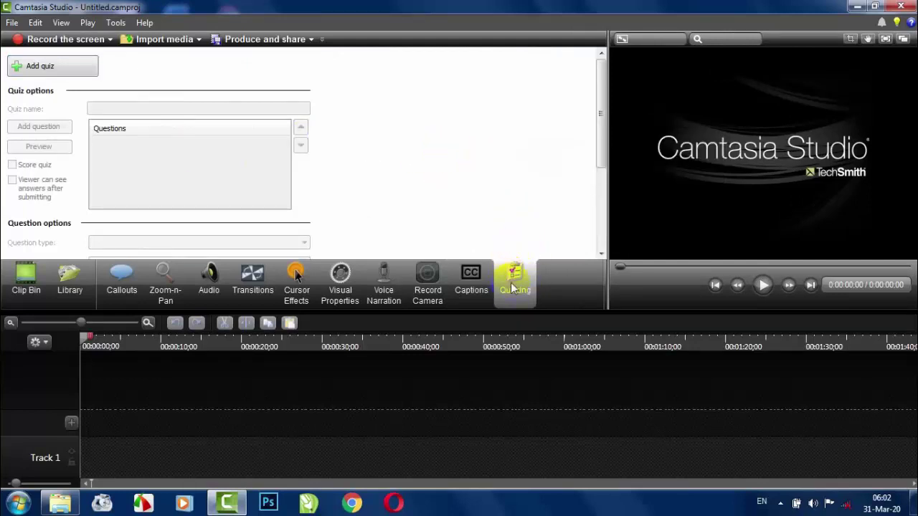
# Step: Go back through the captions, camera, audio, zoom, callout and library tools to the Clip Bin
pyautogui.click(472, 279)
pyautogui.click(427, 279)
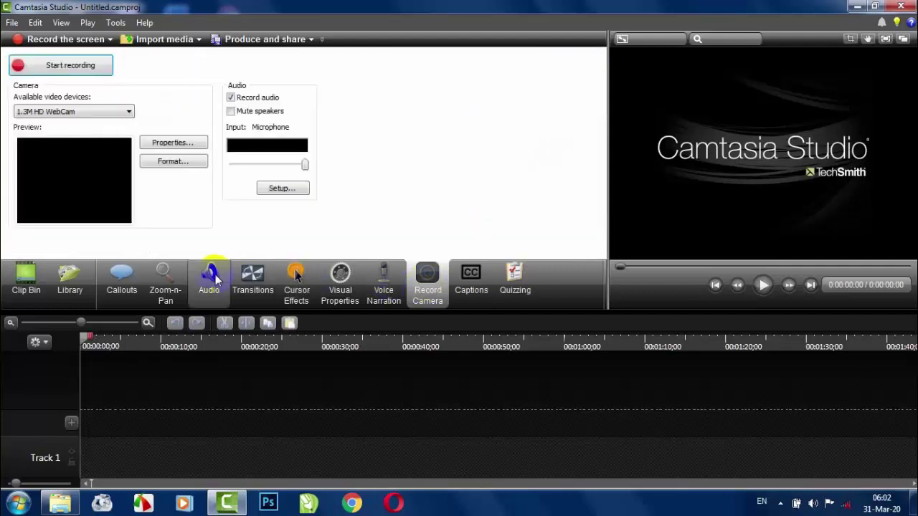
pyautogui.click(212, 276)
pyautogui.click(166, 274)
pyautogui.click(122, 275)
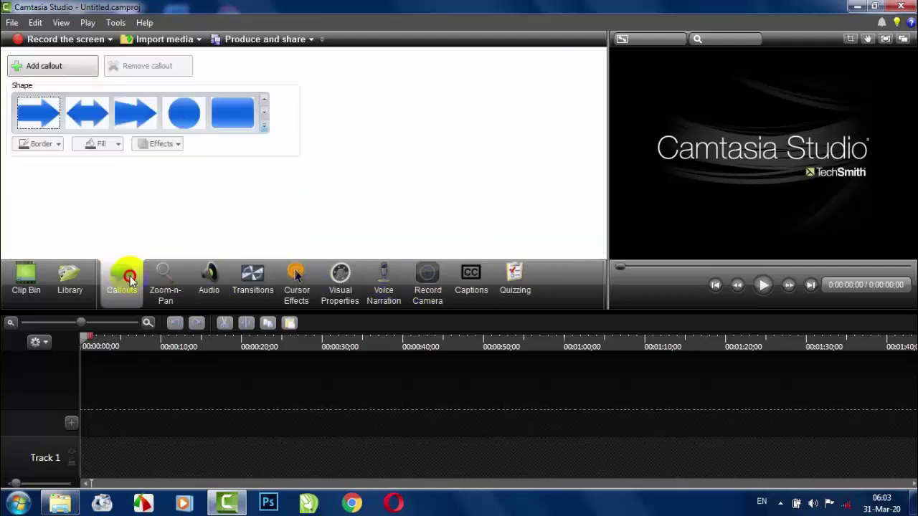
pyautogui.click(75, 278)
pyautogui.click(28, 276)
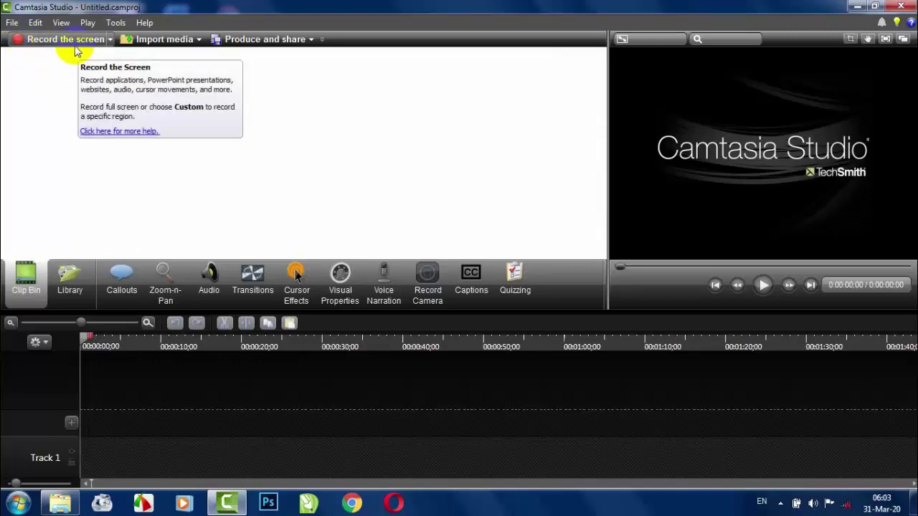
# Step: Open the screen recorder and turn off webcam recording
pyautogui.click(48, 44)
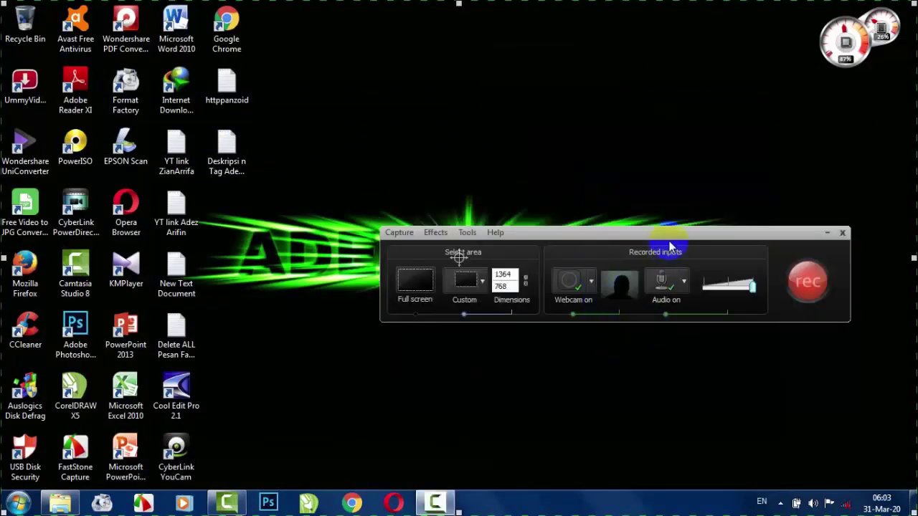
pyautogui.moveTo(668, 243); pyautogui.dragTo(629, 240)
pyautogui.moveTo(580, 287)
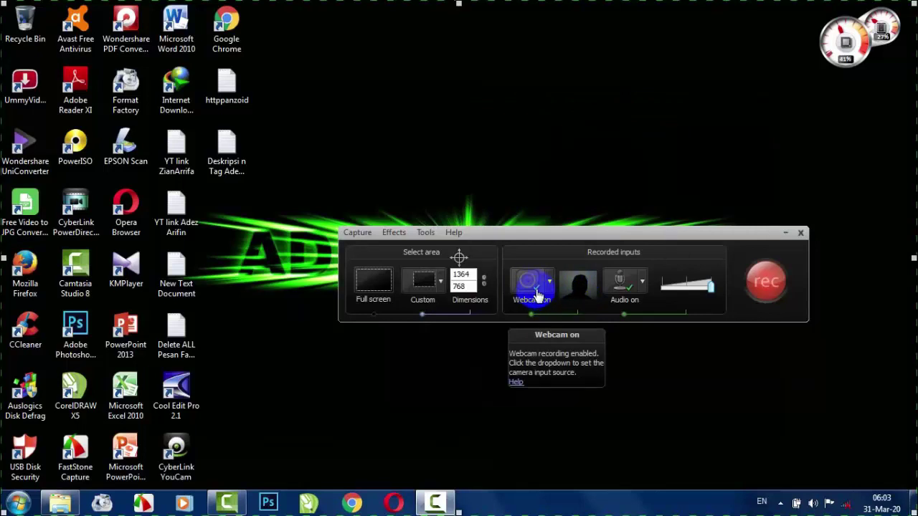
pyautogui.click(537, 294)
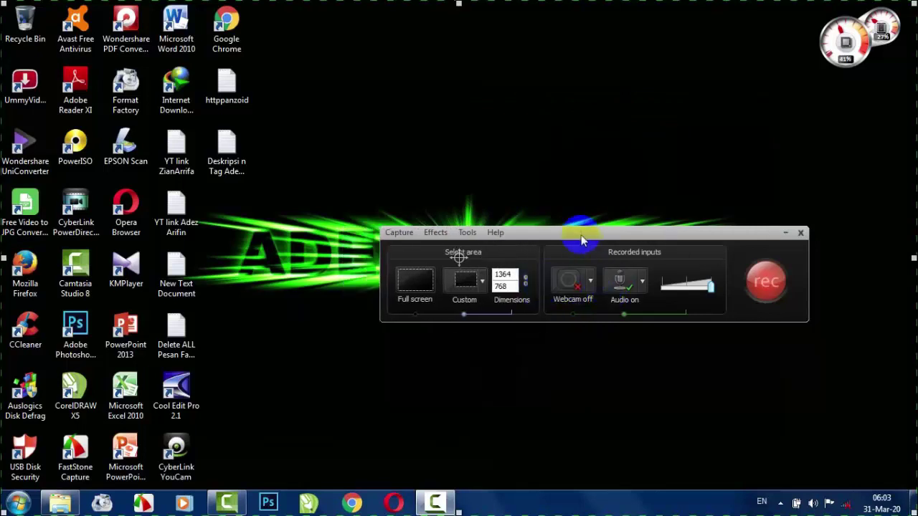
# Step: Turn webcam recording back on to check its preview, turn it off again and reposition the recorder window
pyautogui.click(572, 307)
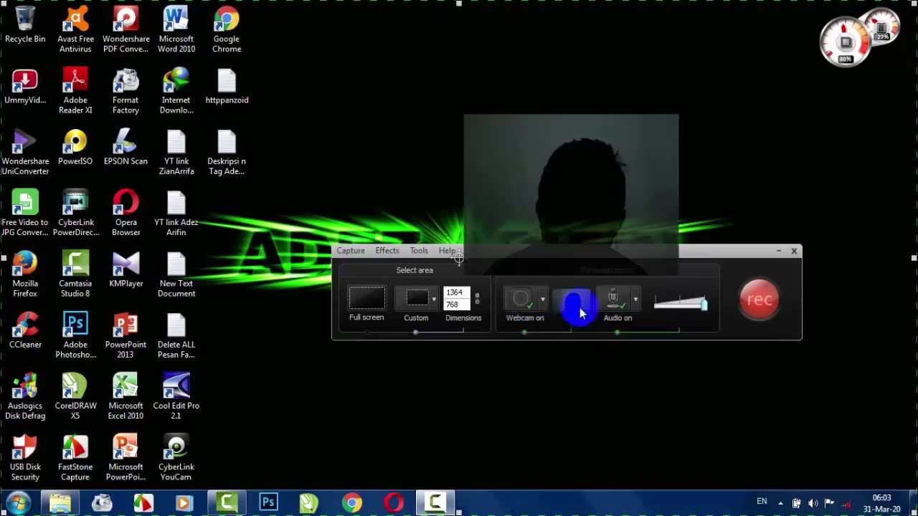
pyautogui.click(532, 308)
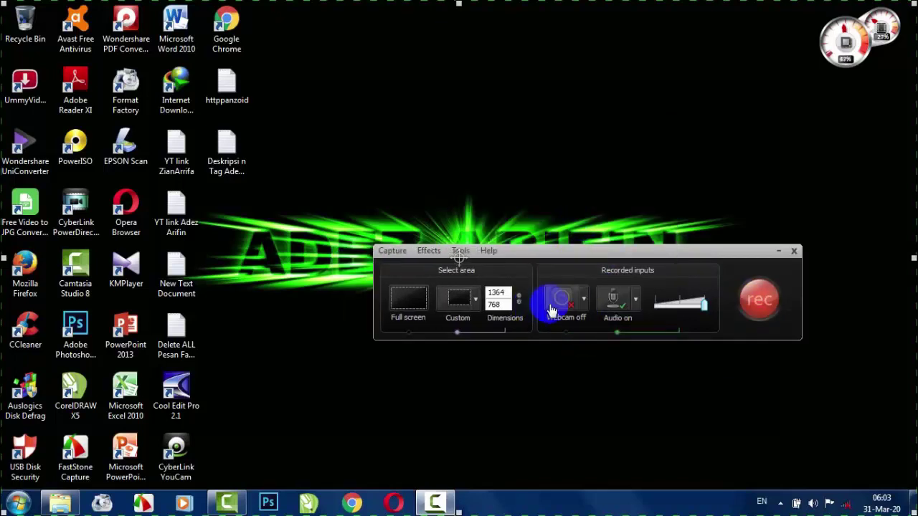
pyautogui.moveTo(579, 257)
pyautogui.mouseDown()
pyautogui.moveTo(713, 257)
pyautogui.moveTo(573, 251)
pyautogui.mouseUp()
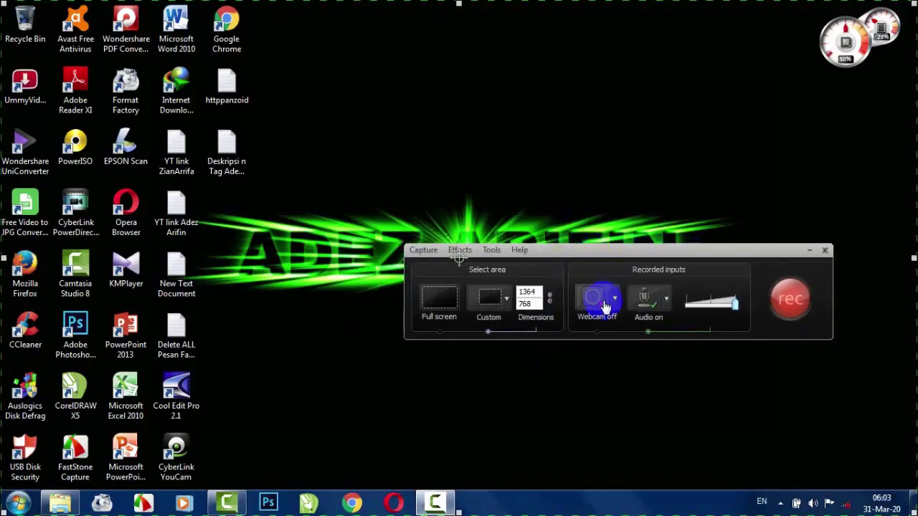
# Step: Check the webcam preview once more, switch webcam recording off and shift the recorder window across the desktop
pyautogui.click(603, 305)
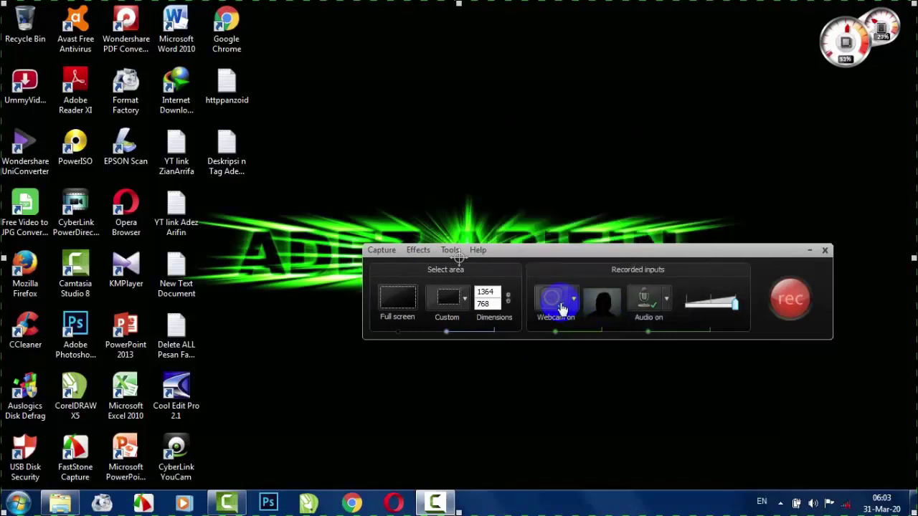
pyautogui.click(562, 309)
pyautogui.moveTo(588, 260); pyautogui.dragTo(624, 258)
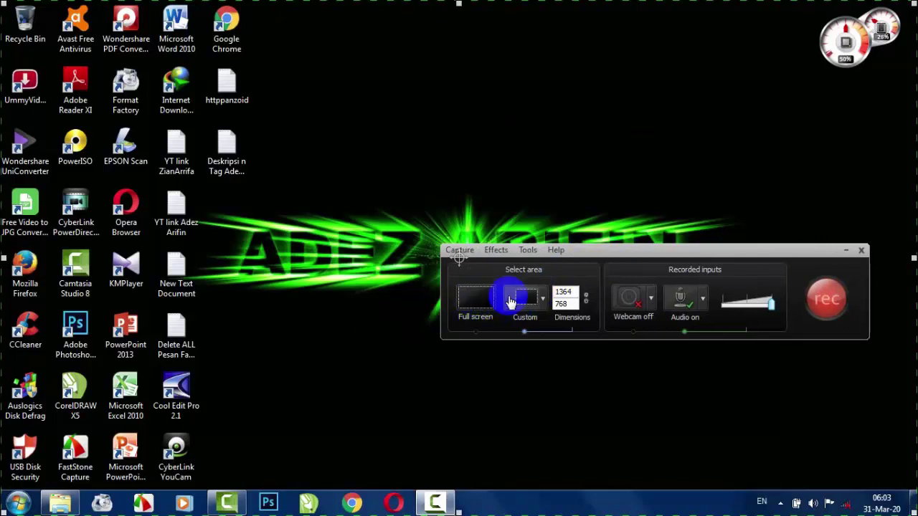
pyautogui.moveTo(626, 251); pyautogui.dragTo(597, 244)
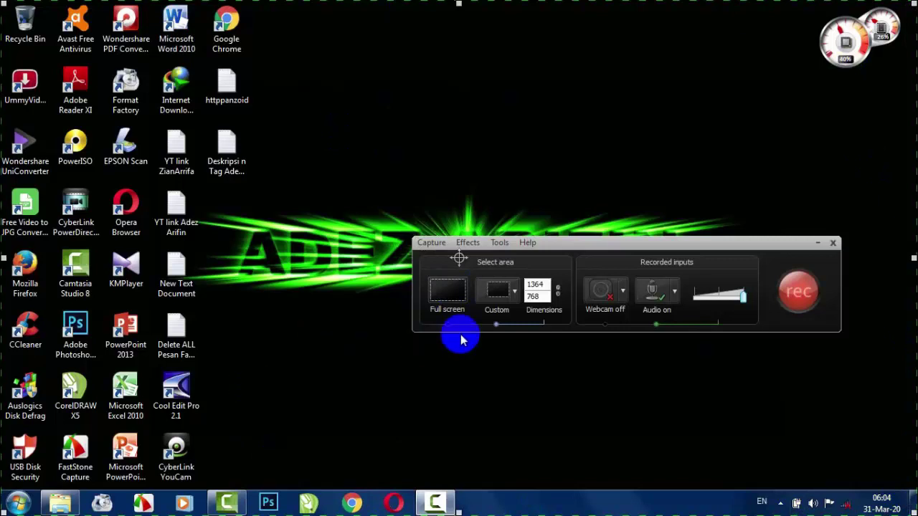
# Step: Review the preset custom capture sizes and set the recording area to full screen
pyautogui.click(512, 294)
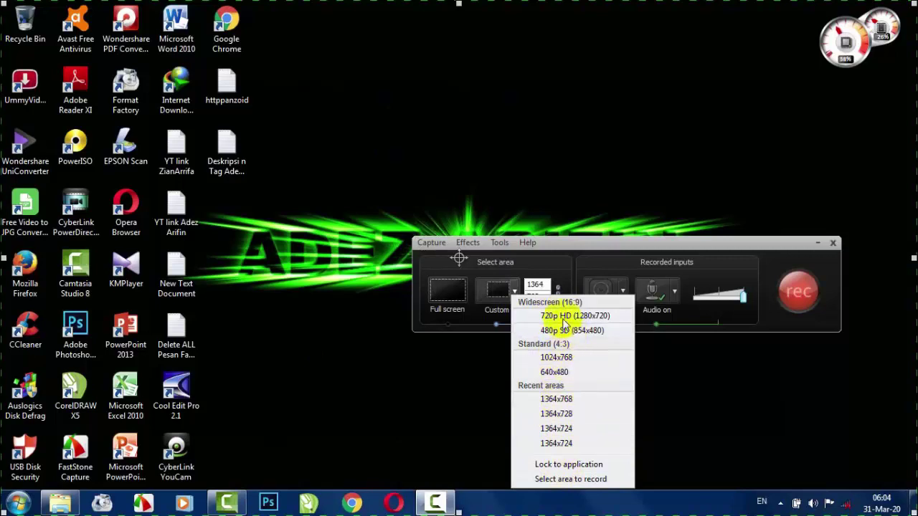
pyautogui.click(545, 251)
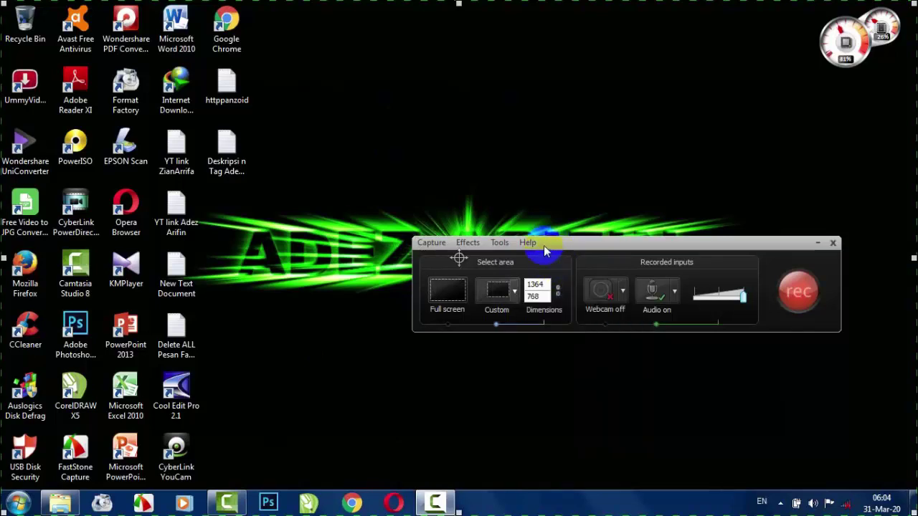
pyautogui.click(454, 297)
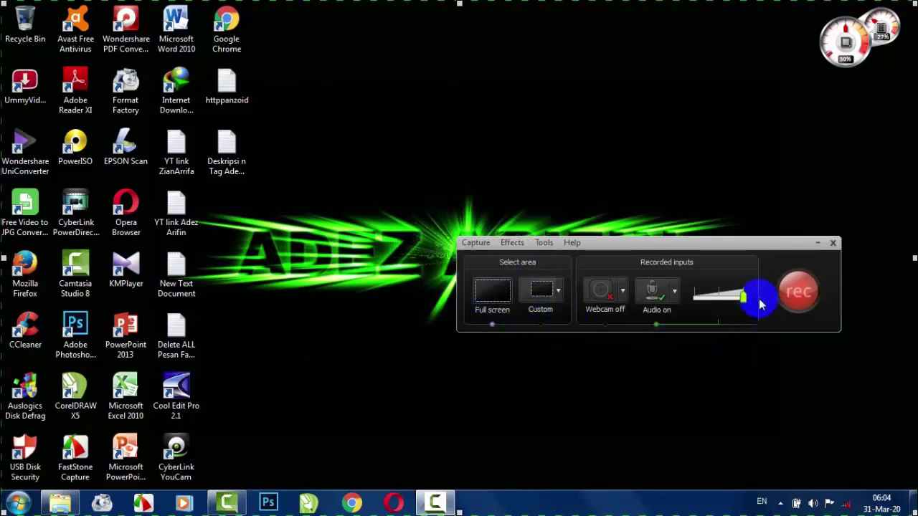
# Step: Review the audio input options, toggle audio recording off and back on, and start recording the screen
pyautogui.click(680, 298)
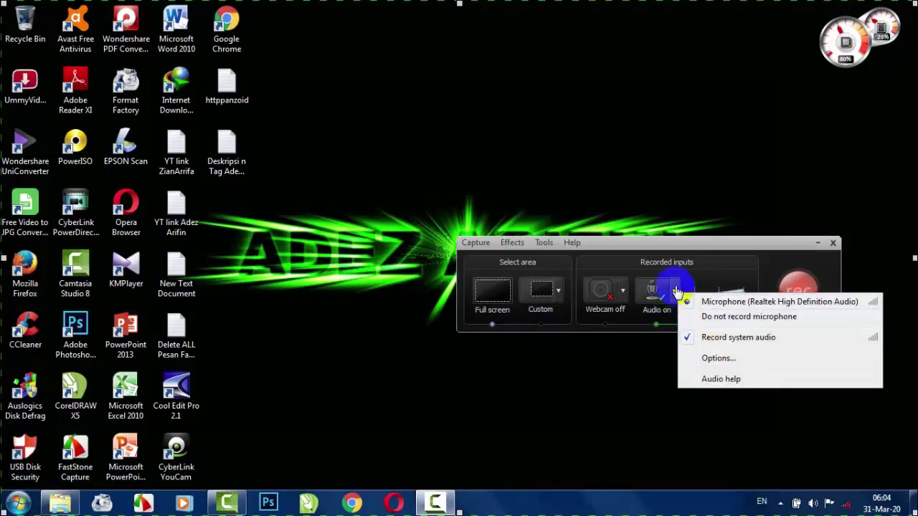
pyautogui.click(675, 293)
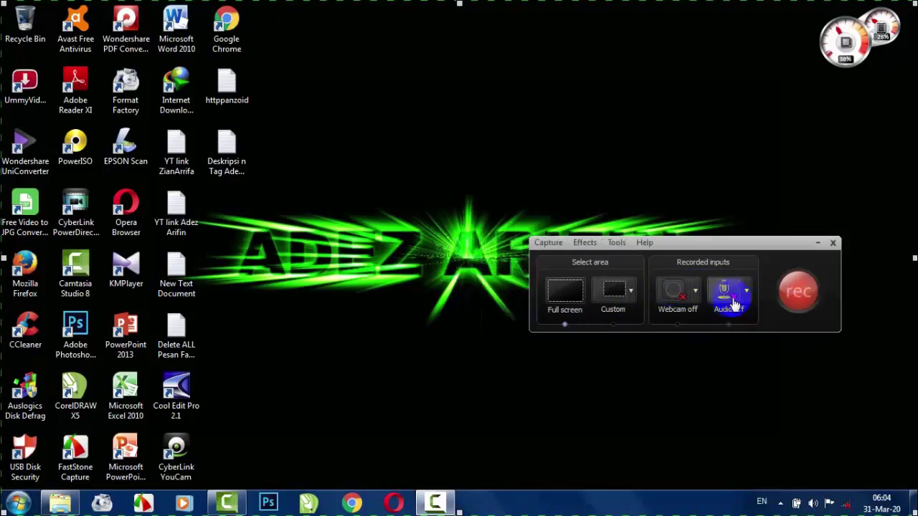
pyautogui.click(733, 303)
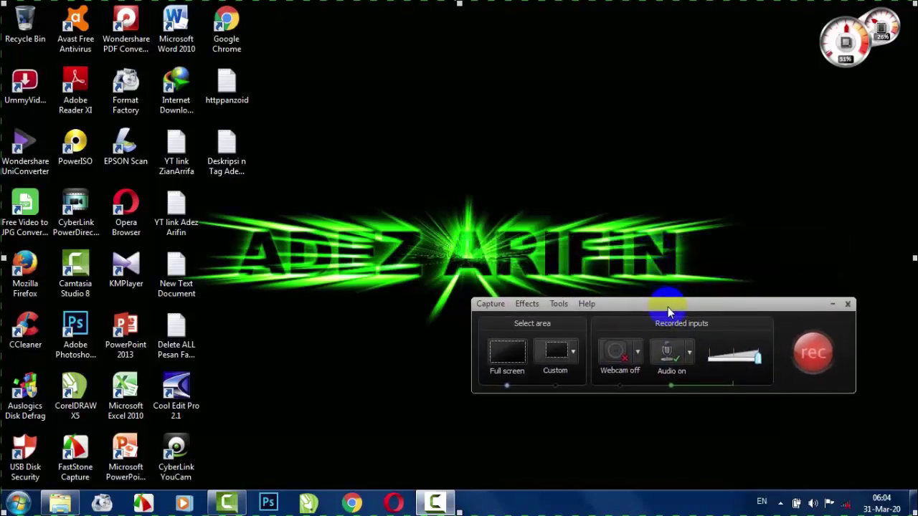
pyautogui.click(817, 362)
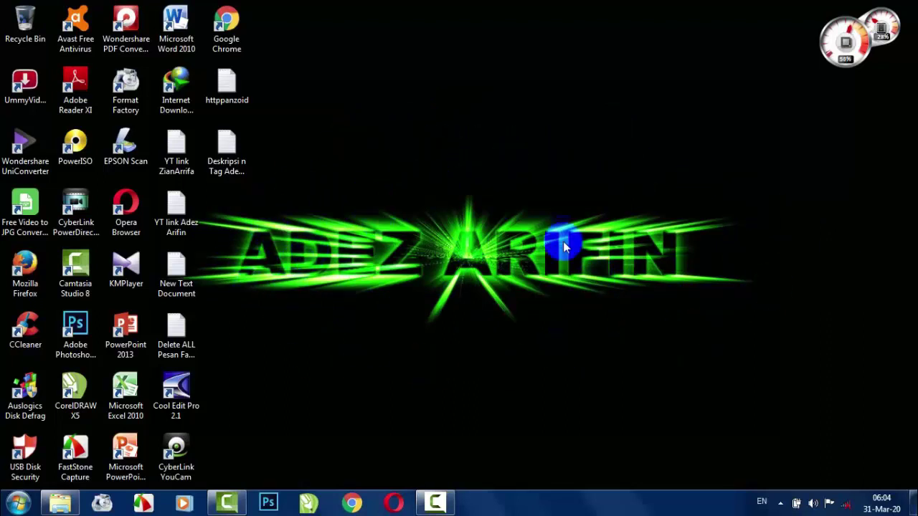
# Step: Switch to Microsoft Word 2010 with a new blank document
pyautogui.click(18, 502)
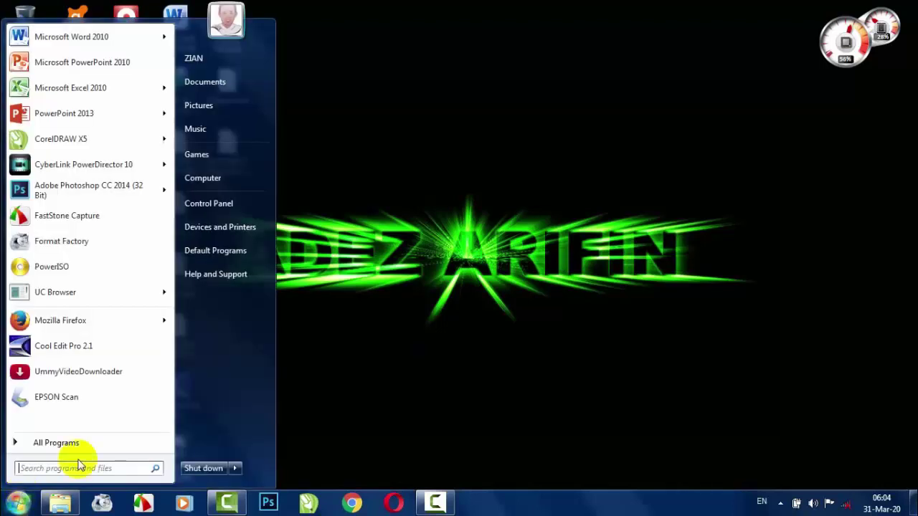
pyautogui.moveTo(57, 44)
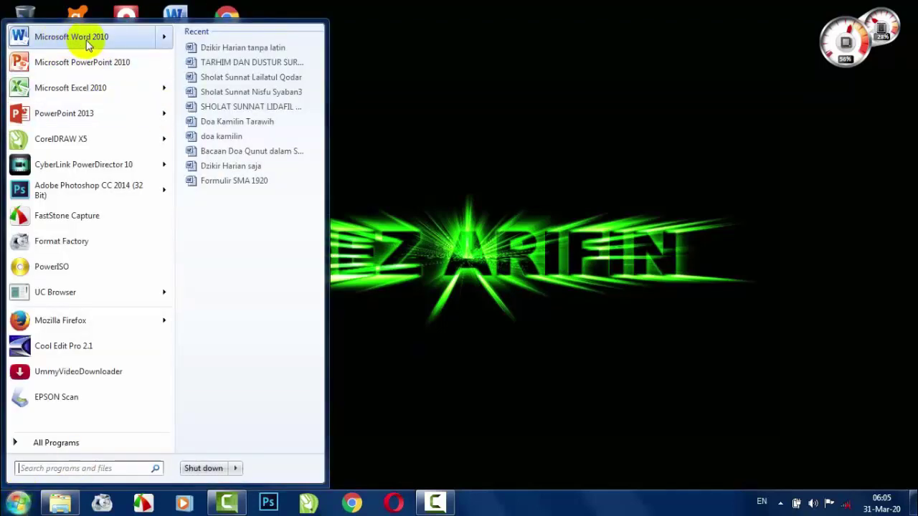
pyautogui.click(88, 44)
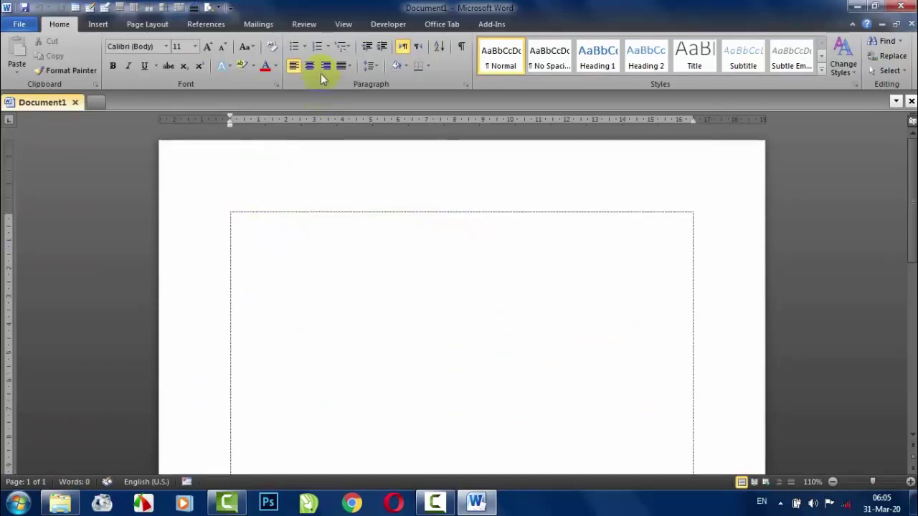
# Step: Enter the centred title DAFTAR ISI and set the line below it to justified alignment
pyautogui.click(310, 66)
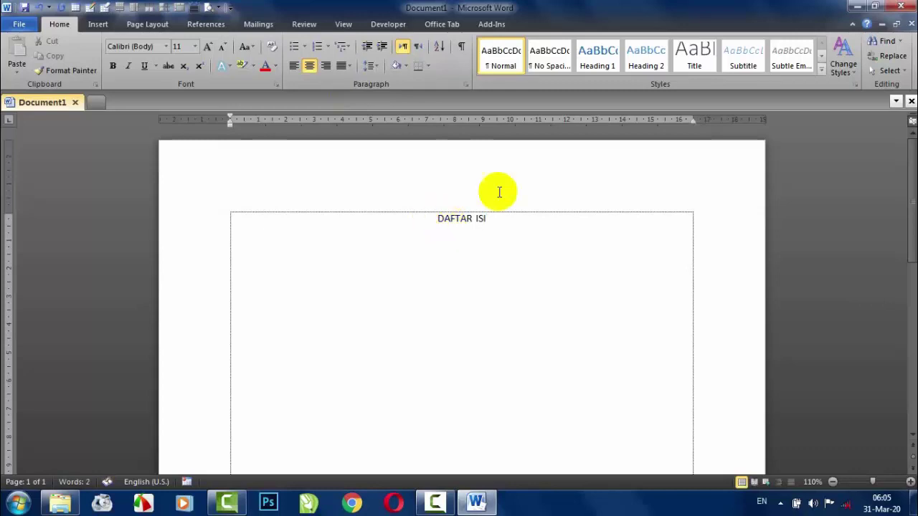
pyautogui.click(348, 66)
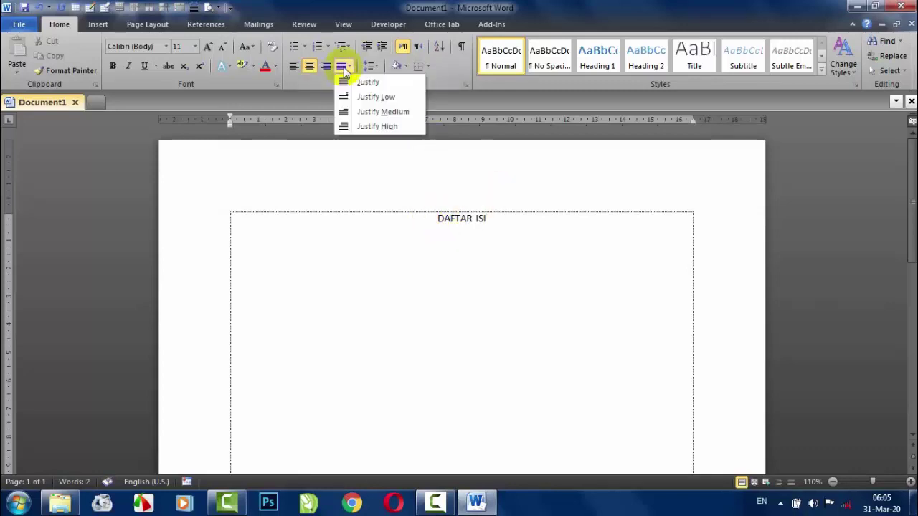
pyautogui.click(367, 83)
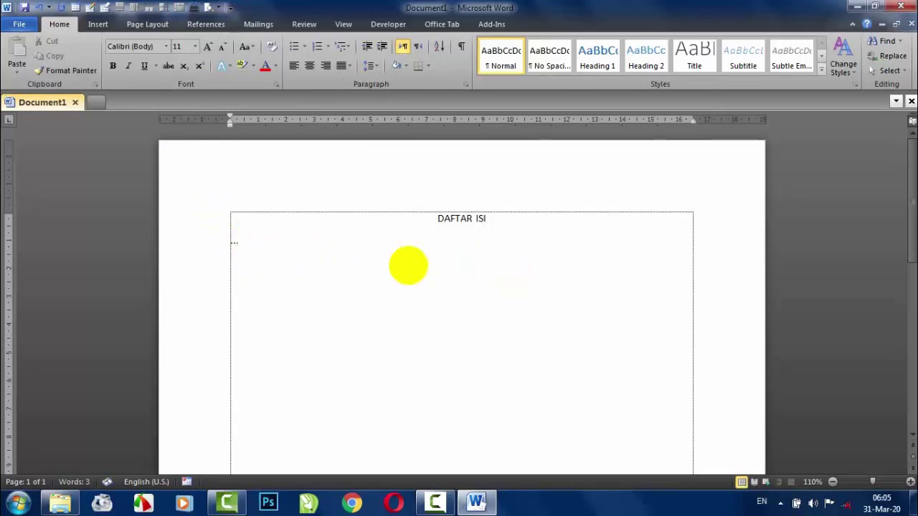
pyautogui.write('.............................')
pyautogui.click(215, 236)
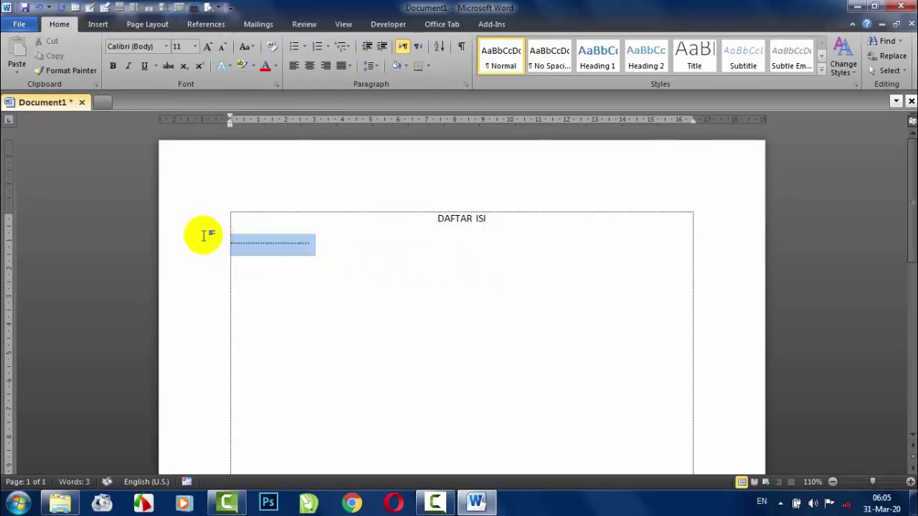
pyautogui.press('Delete')
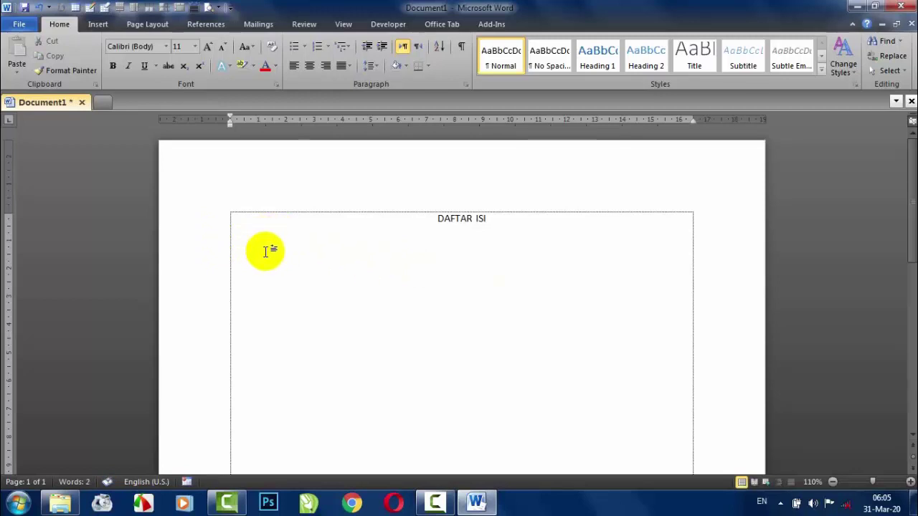
# Step: Enter KATA PENGANTAR below the title and give its line a left tab stop at 15.5 cm with dotted leader 2
pyautogui.write('KATA PENGANTAR')
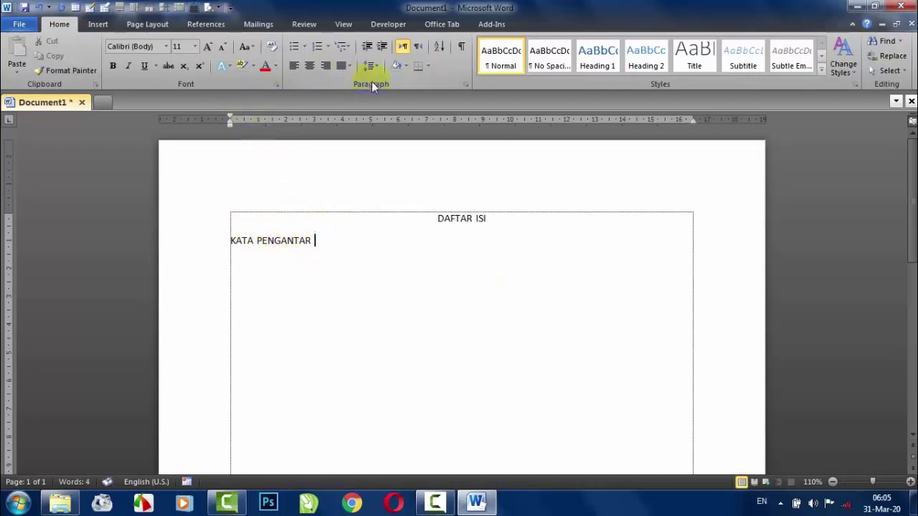
pyautogui.click(464, 83)
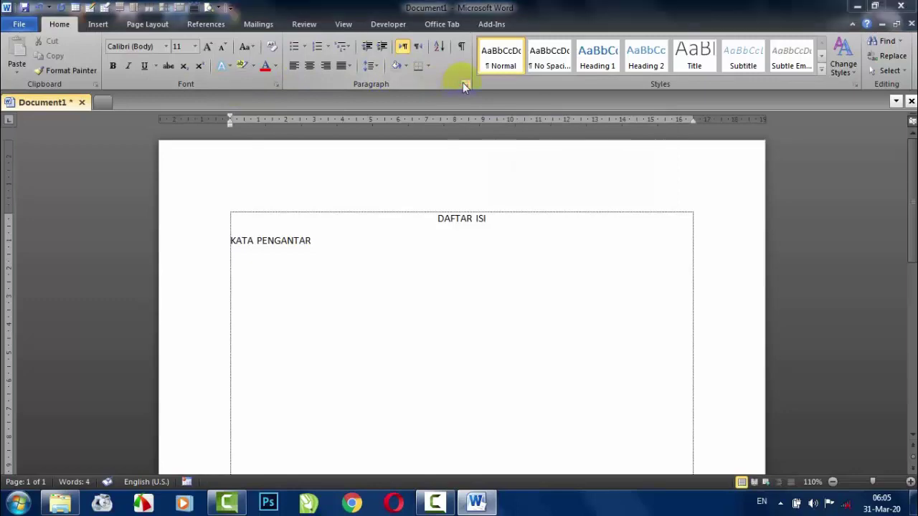
pyautogui.moveTo(443, 69); pyautogui.dragTo(555, 68)
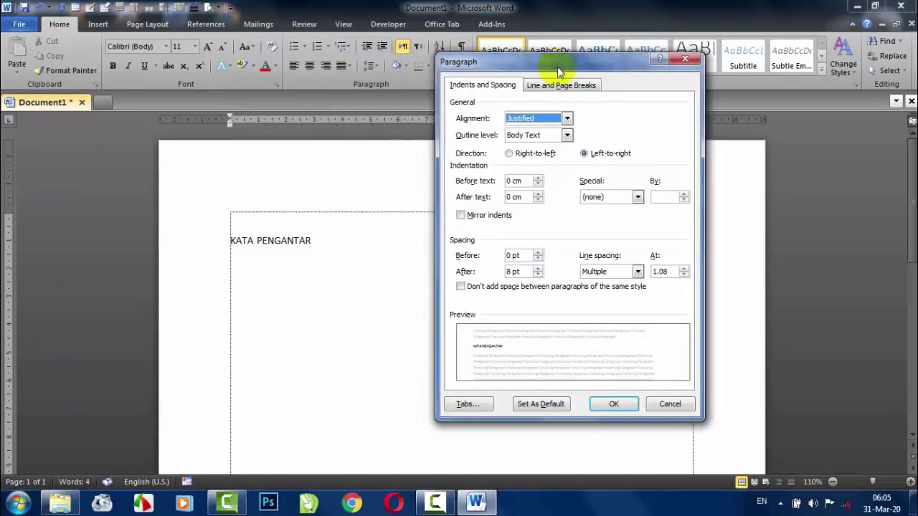
pyautogui.click(468, 406)
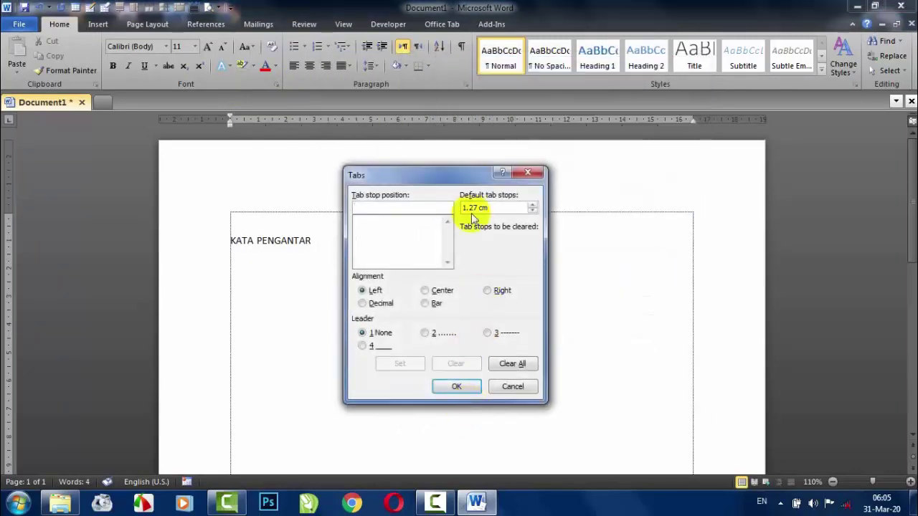
pyautogui.moveTo(459, 181); pyautogui.dragTo(475, 167)
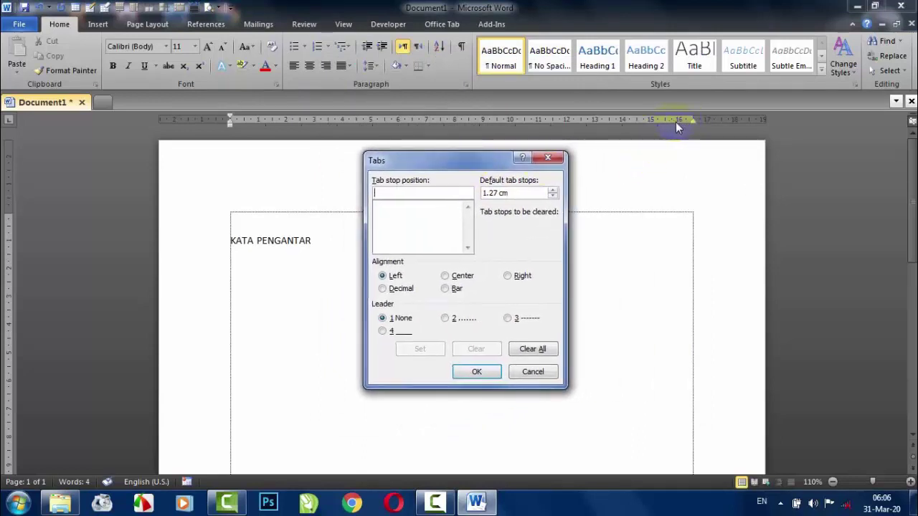
pyautogui.write('15.5')
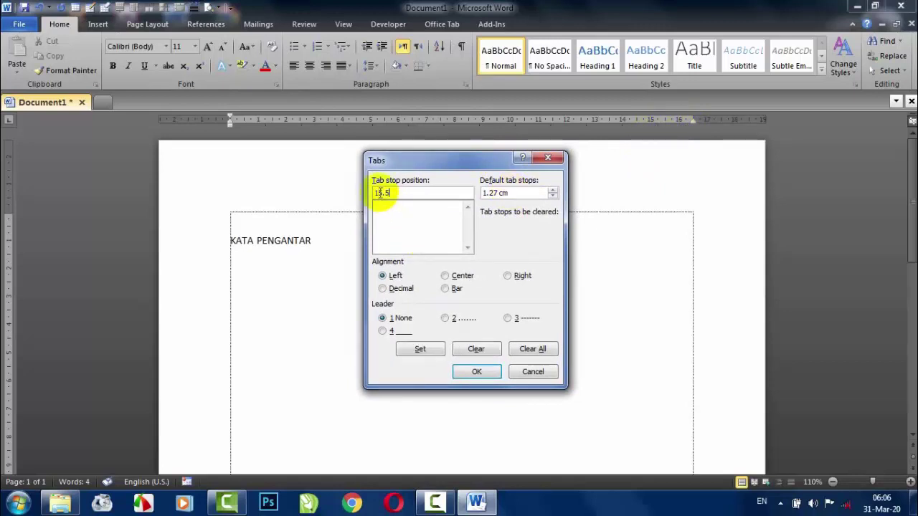
pyautogui.click(445, 318)
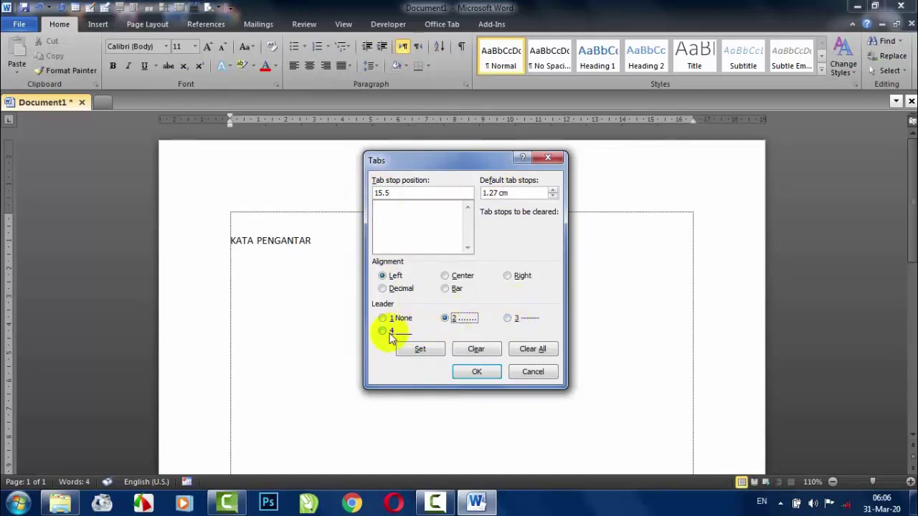
pyautogui.click(420, 347)
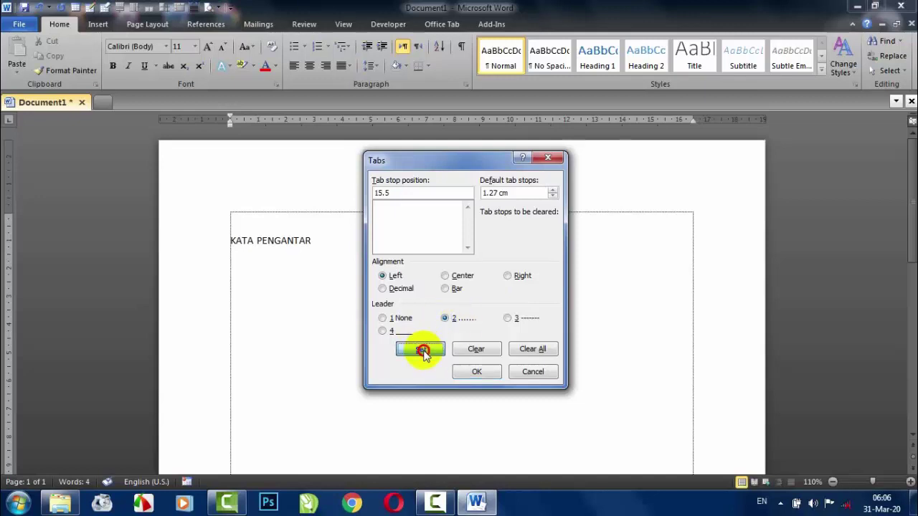
pyautogui.click(472, 372)
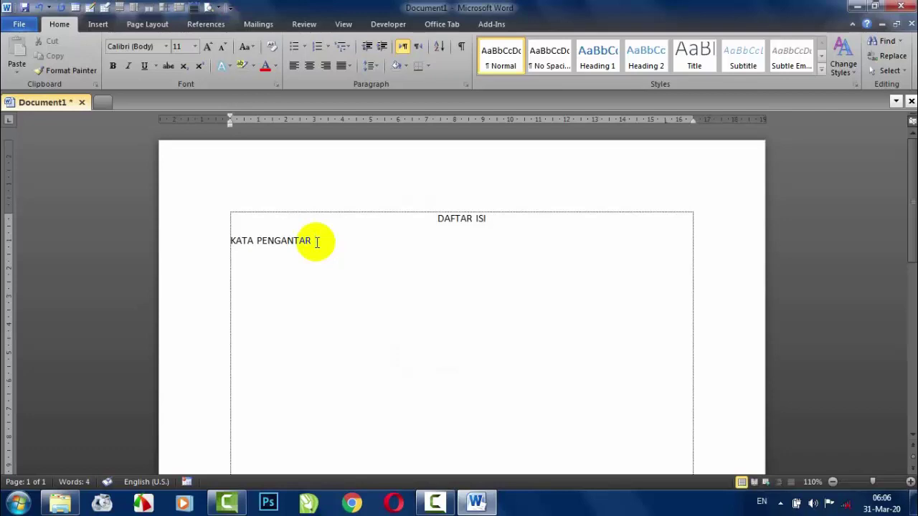
# Step: Add the dotted tab leader after KATA PENGANTAR and create a DAFTAR ISI entry below it with the same leader
pyautogui.press('Tab')
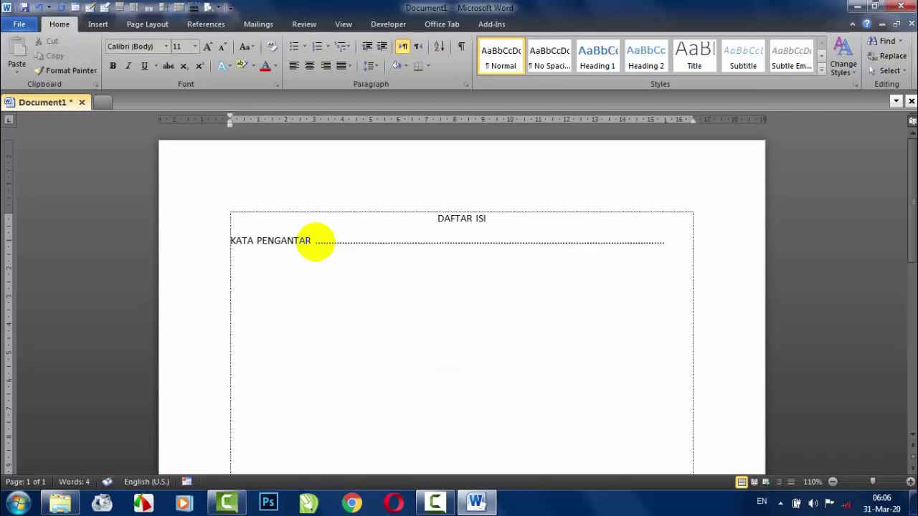
pyautogui.press('Return')
pyautogui.write('DAFTAR ISI')
pyautogui.press('Tab')
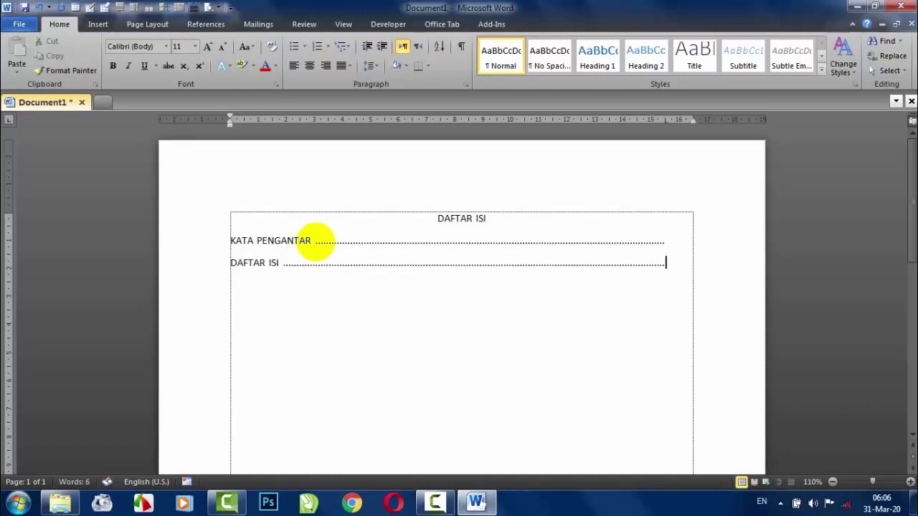
# Step: Add the entry BAB I PENDAHULUAN with a dotted tab leader, removing any duplicated letter
pyautogui.press('Return')
pyautogui.write('BBAB I PENDAHULUAN')
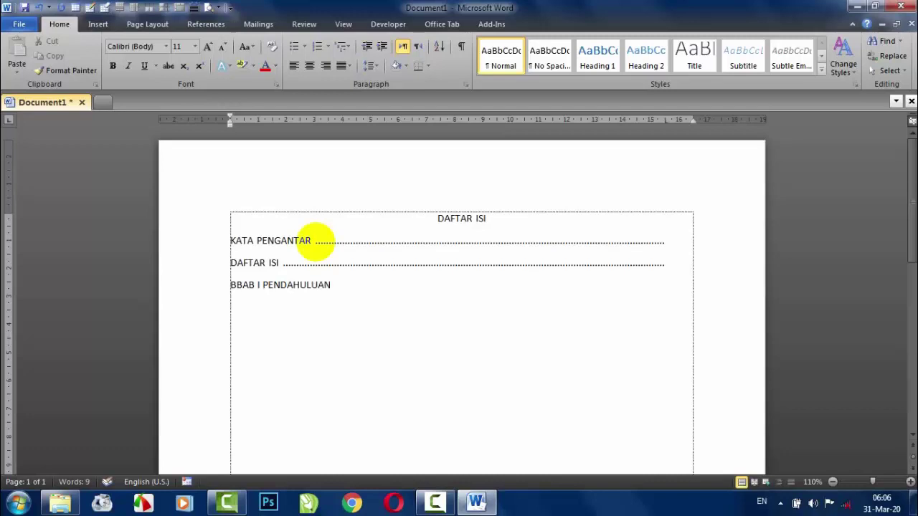
pyautogui.press('Tab')
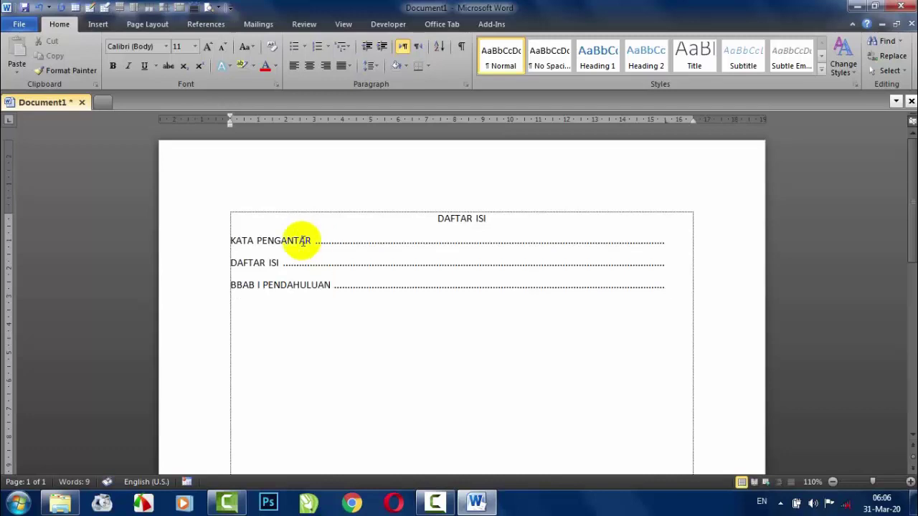
pyautogui.click(241, 285)
pyautogui.press('BackSpace')
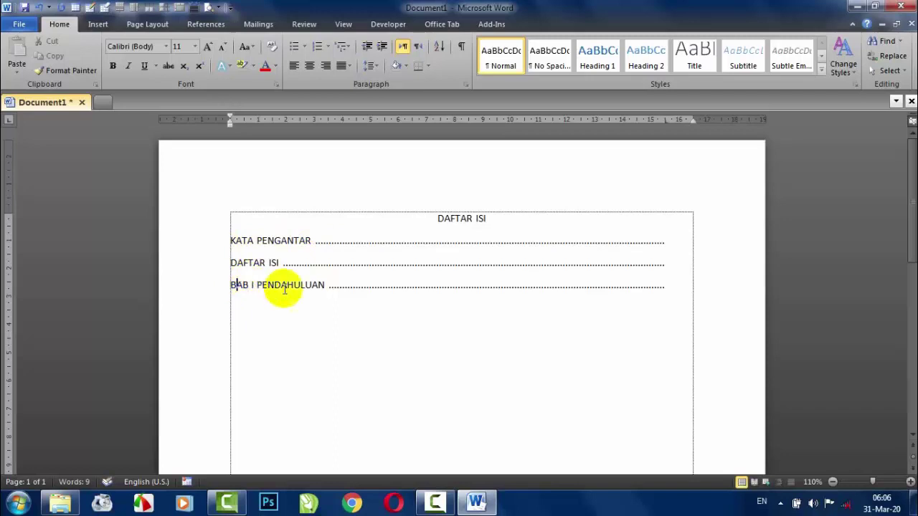
# Step: Add the lettered sub-entry A. LTAR BELAKANG with a dotted tab leader below BAB I PENDAHULUAN
pyautogui.click(251, 309)
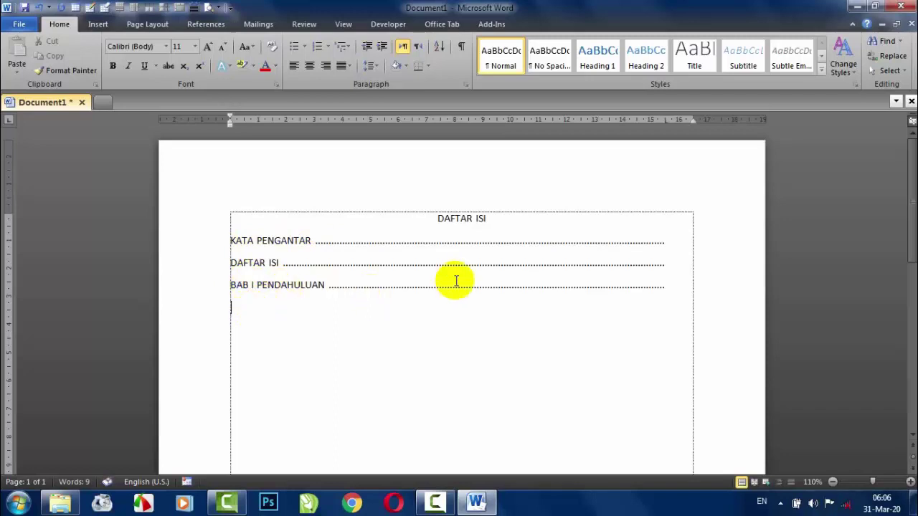
pyautogui.write('A. ')
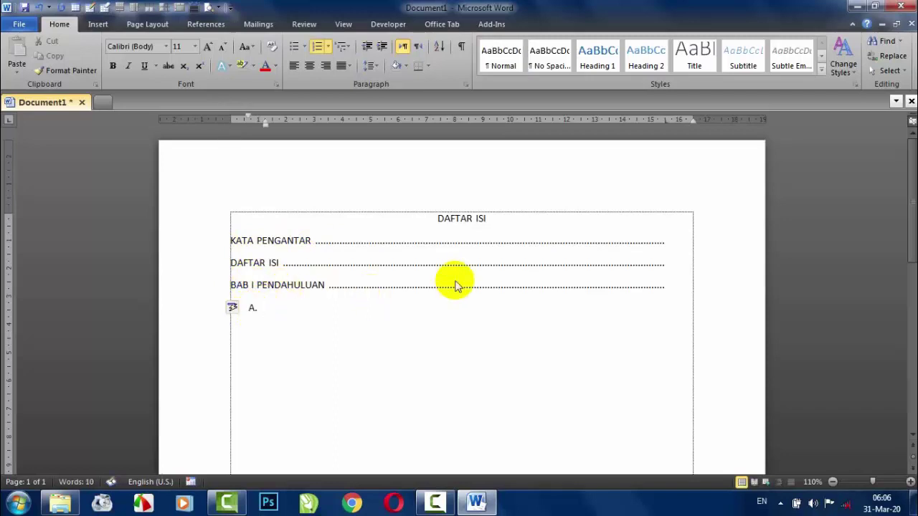
pyautogui.write('LTAR P')
pyautogui.press('BackSpace')
pyautogui.write('BELAKAN')
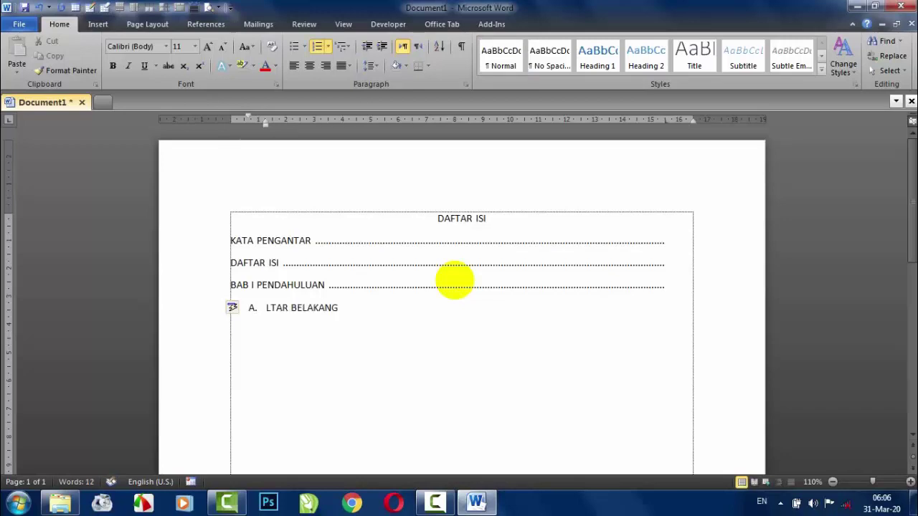
pyautogui.write('G')
pyautogui.press('Tab')
pyautogui.press('Return')
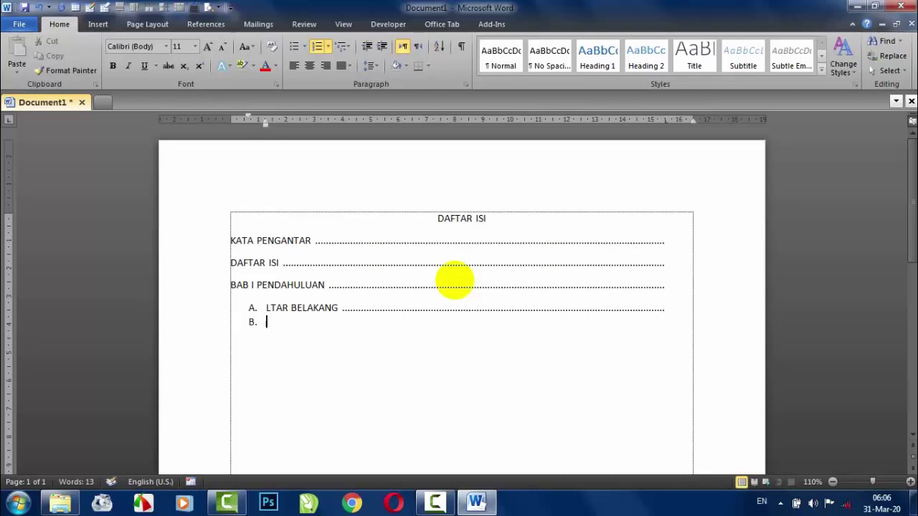
# Step: Add the sub-entries RUMUSAN MASALAH and TUJUAN MAKALAH to the lettered list, each with a dotted tab leader
pyautogui.write('RUMUSAN MASALAH')
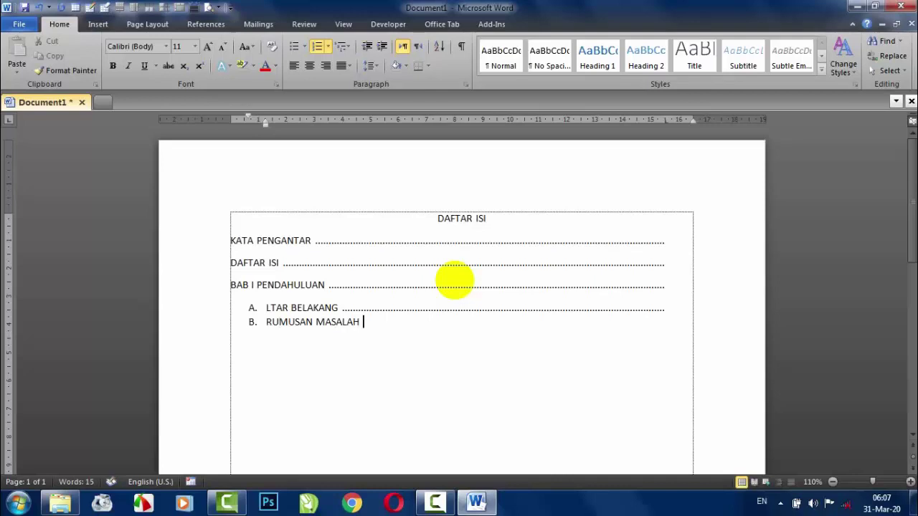
pyautogui.press('Tab')
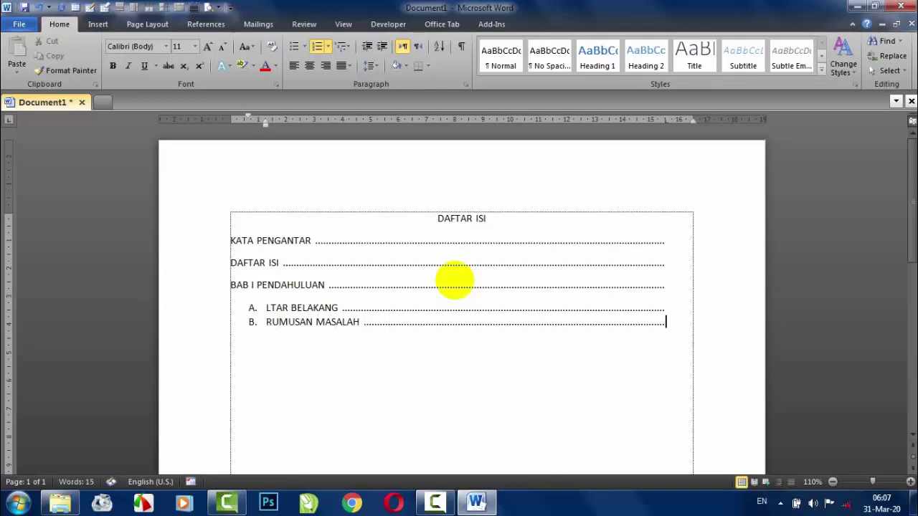
pyautogui.press('Return')
pyautogui.write('TUJUAN MAKALAH')
pyautogui.press('Tab')
pyautogui.press('Return')
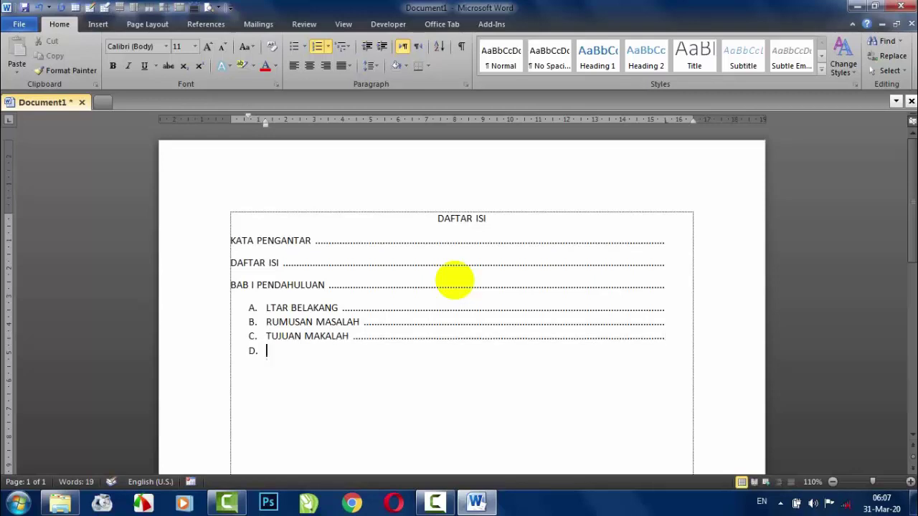
# Step: End the lettered list and add the chapter entry BAB II PEEMBAHASAN with a dotted tab leader
pyautogui.press('Return')
pyautogui.write('BAB')
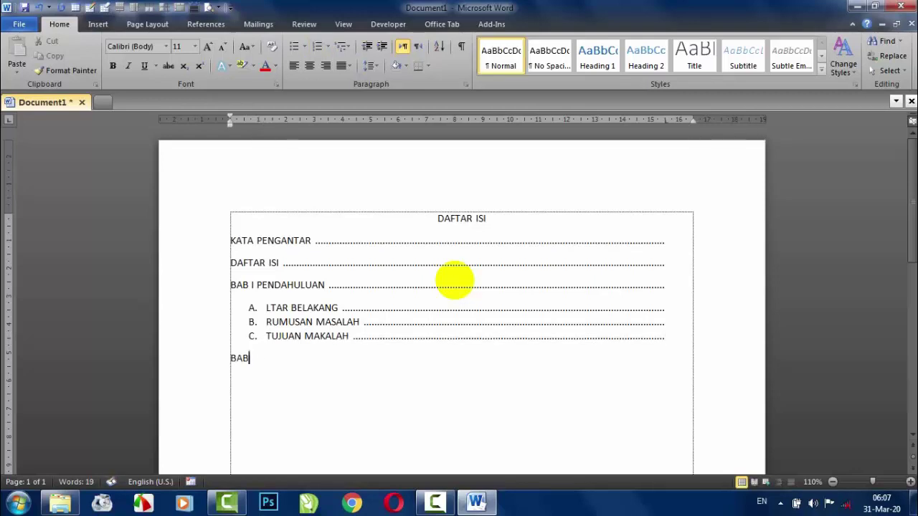
pyautogui.write(' II PEEMBAHASAN')
pyautogui.press('Tab')
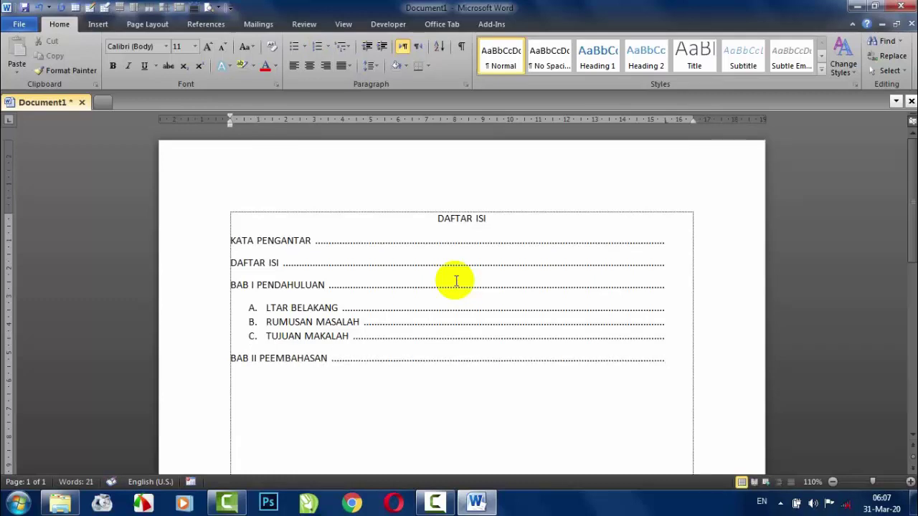
# Step: Move the tab stop of all entries from KATA PENGANTAR to BAB II to about 16 cm, extending the dotted leaders
pyautogui.moveTo(646, 363); pyautogui.dragTo(232, 239)
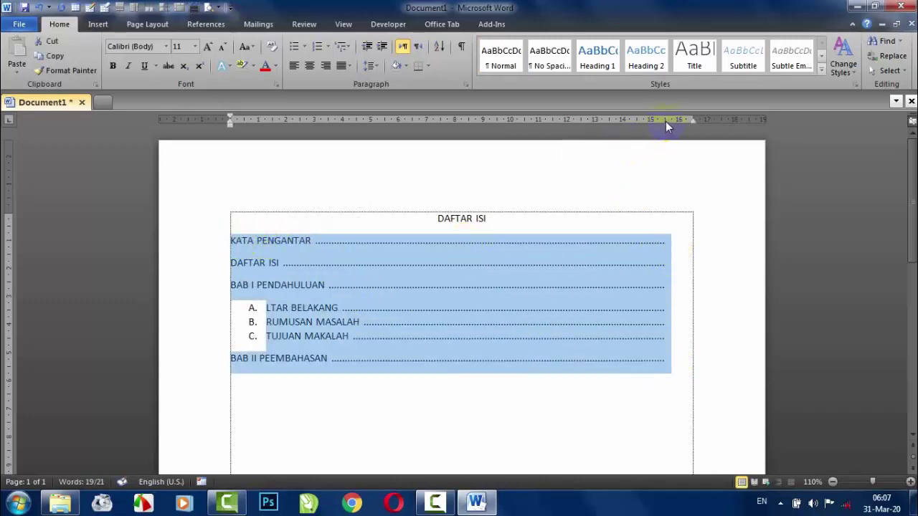
pyautogui.moveTo(666, 121); pyautogui.dragTo(679, 121)
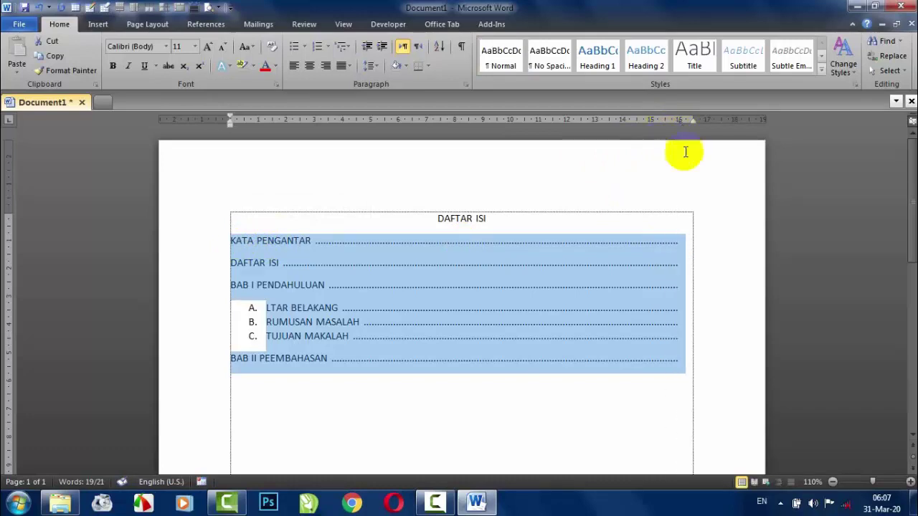
pyautogui.click(680, 358)
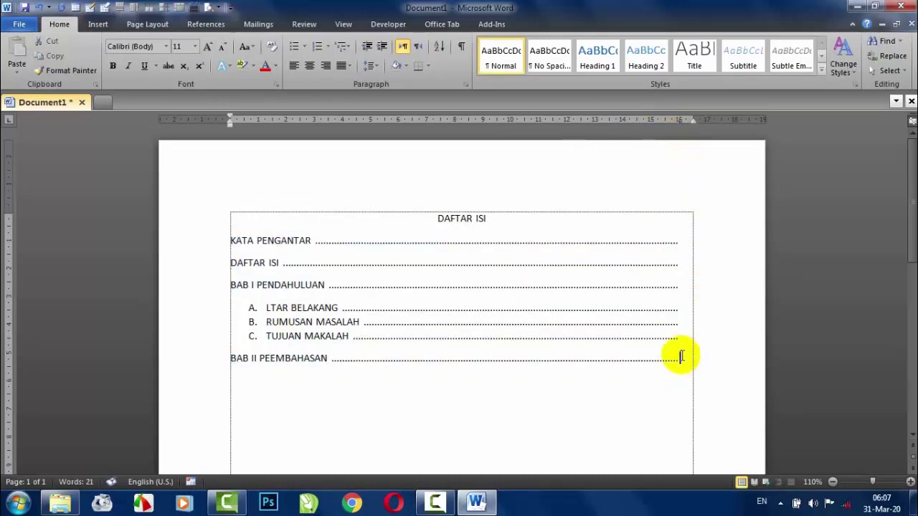
# Step: Try to shift the shared tab stop of all entries once more and undo the change
pyautogui.moveTo(680, 358); pyautogui.dragTo(251, 241)
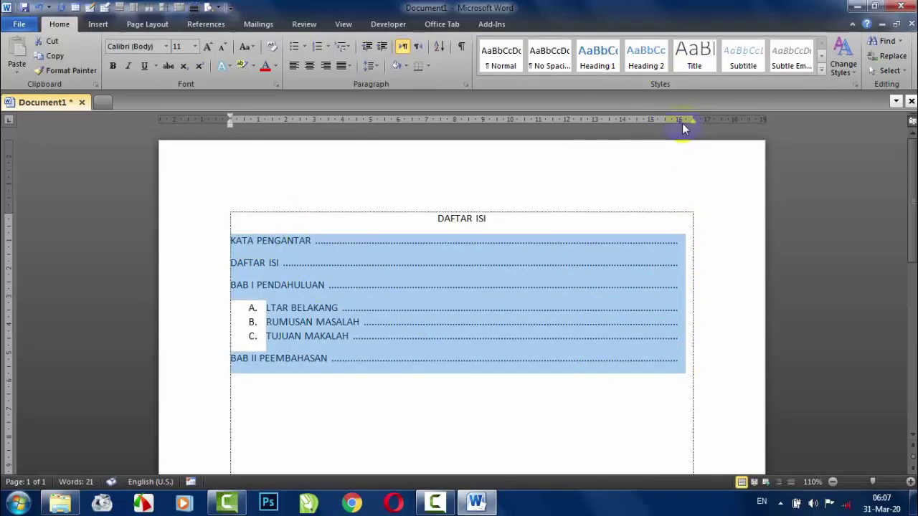
pyautogui.moveTo(680, 122)
pyautogui.mouseDown()
pyautogui.moveTo(652, 117)
pyautogui.moveTo(679, 126)
pyautogui.mouseUp()
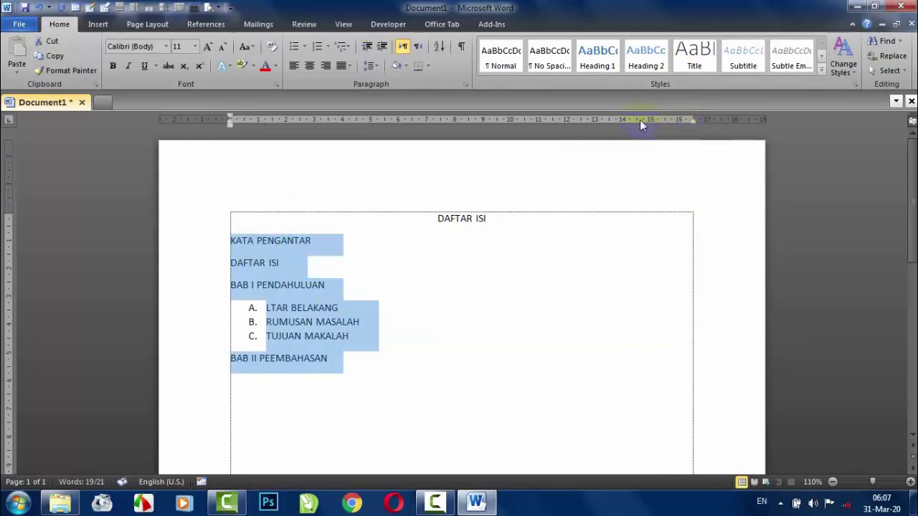
pyautogui.hotkey('ctrl', 'z')
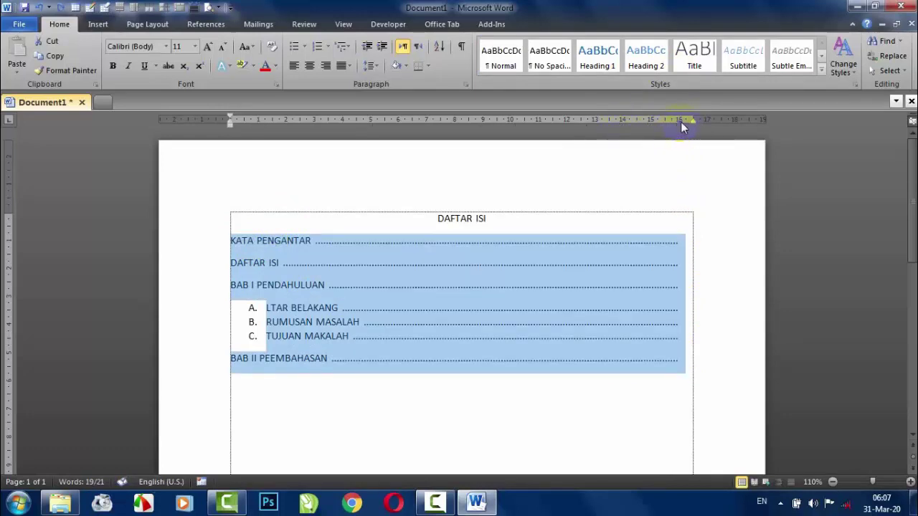
pyautogui.moveTo(680, 121)
pyautogui.mouseDown()
pyautogui.moveTo(652, 123)
pyautogui.moveTo(679, 127)
pyautogui.mouseUp()
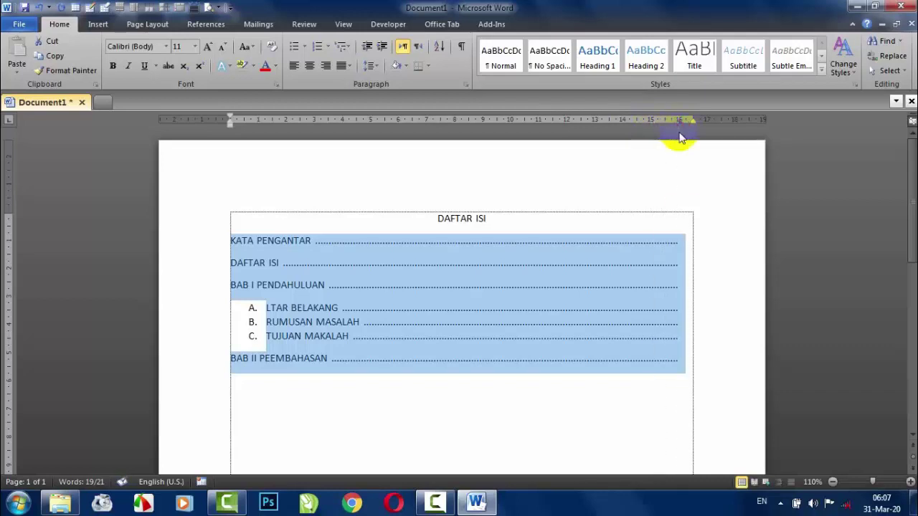
# Step: Add the lettered sub-entries PENGERTIAN and CIRI-CIRI with dotted tab leaders below the BAB II entry
pyautogui.click(685, 358)
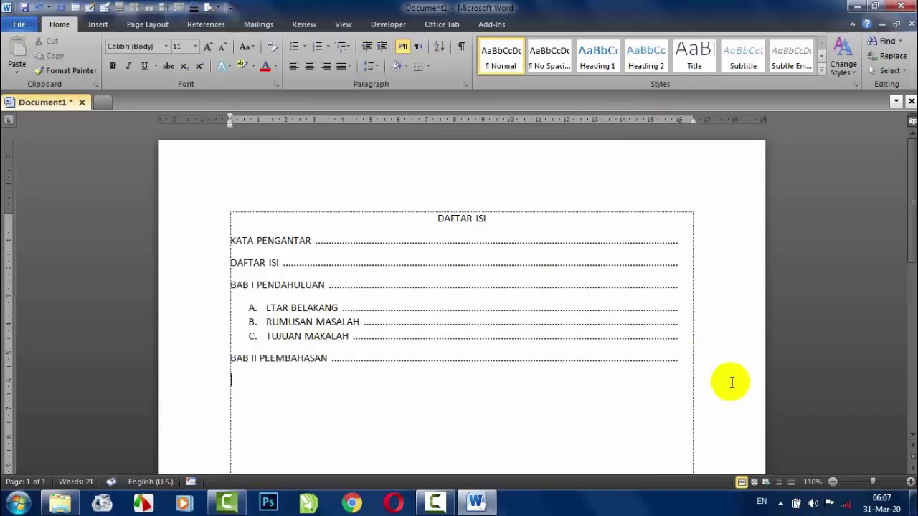
pyautogui.write('A. PEN')
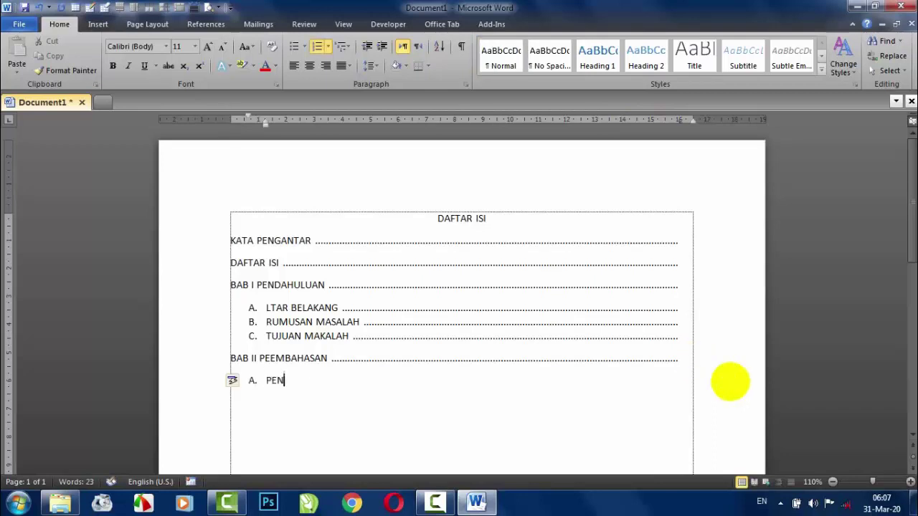
pyautogui.write('GERTIAN')
pyautogui.press('Tab')
pyautogui.press('Return')
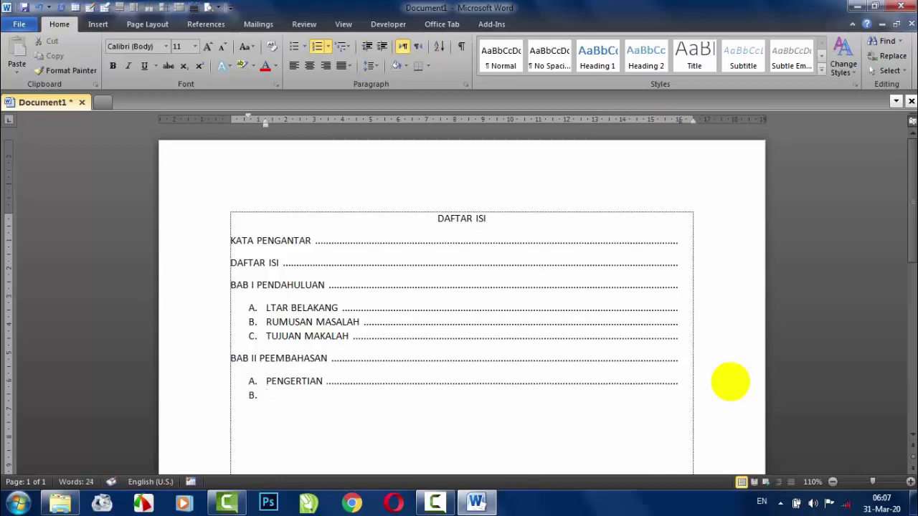
pyautogui.write('CIRI-CIRI')
pyautogui.press('Tab')
pyautogui.press('Return')
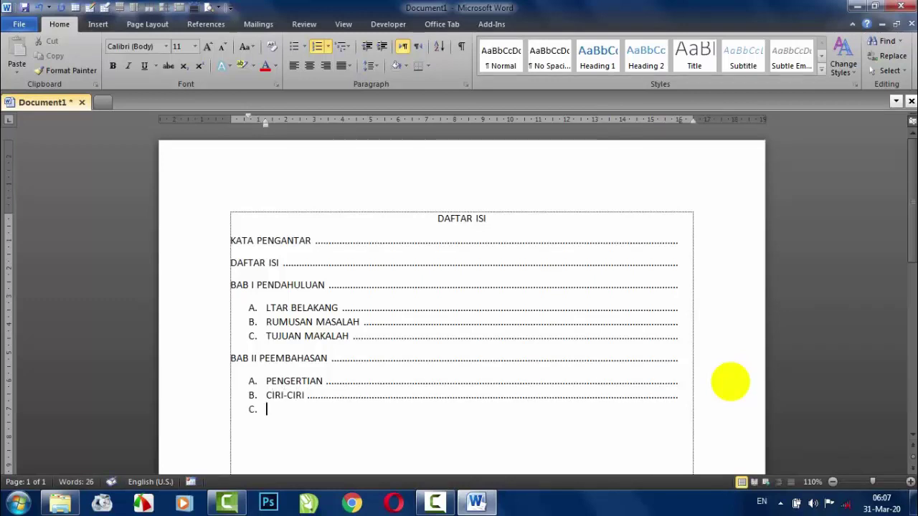
# Step: Add the sub-entries TUJUAN and CONTOH with dotted tab leaders under BAB II and end the lettered list
pyautogui.scroll(-3, 739, 373)
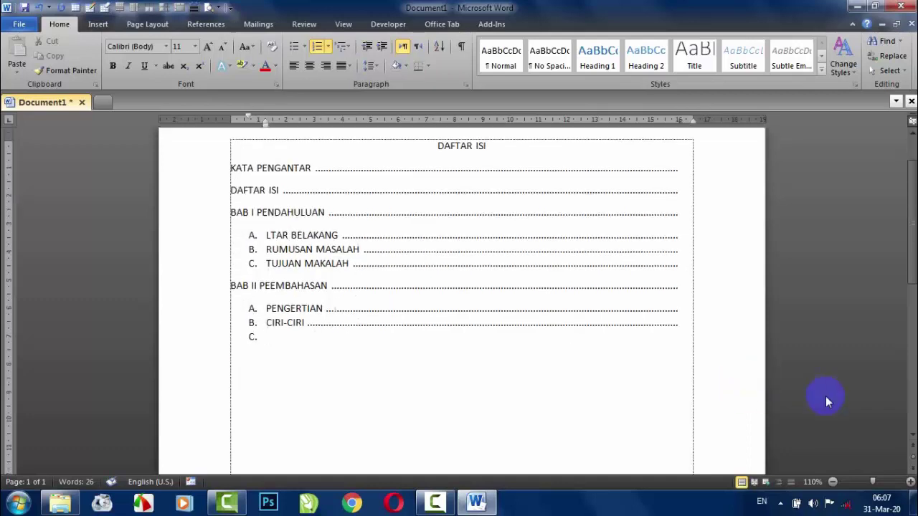
pyautogui.scroll(1, 428, 339)
pyautogui.write('TUJUAN')
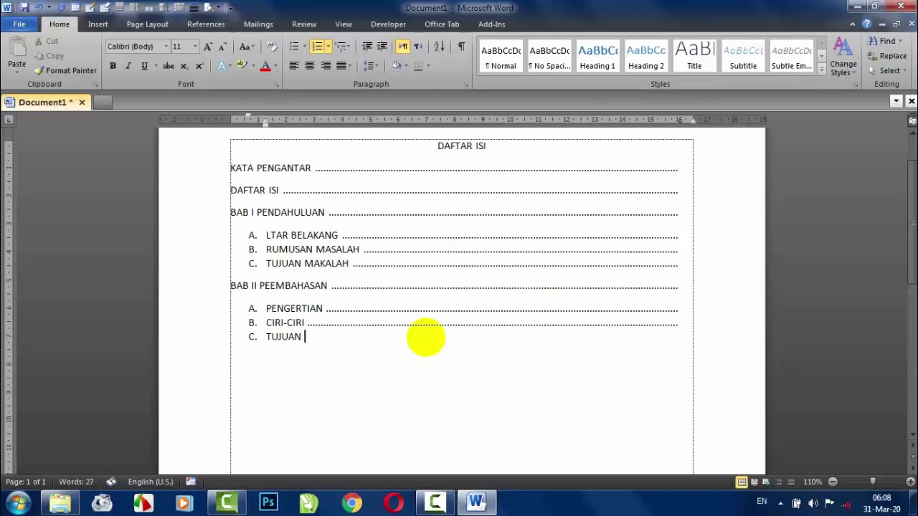
pyautogui.press('Tab')
pyautogui.press('Return')
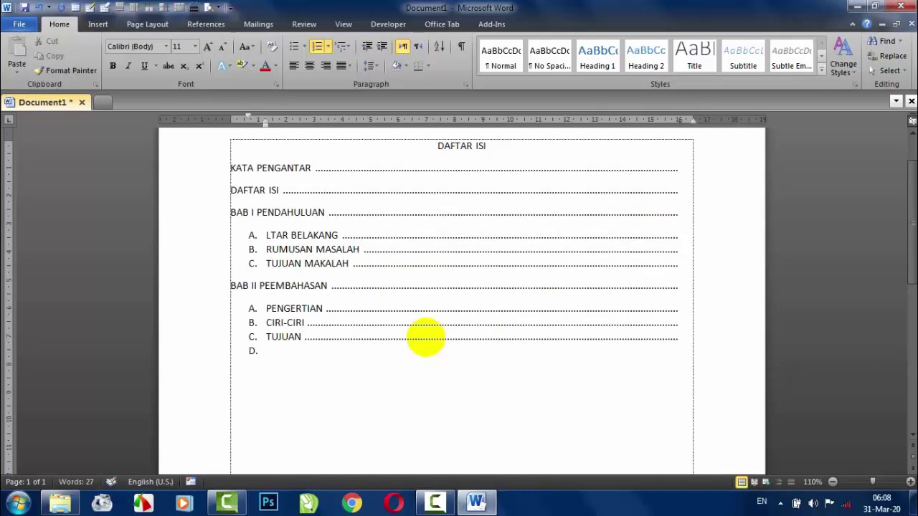
pyautogui.write('CONTOH')
pyautogui.press('Tab')
pyautogui.press('Return')
pyautogui.press('Return')
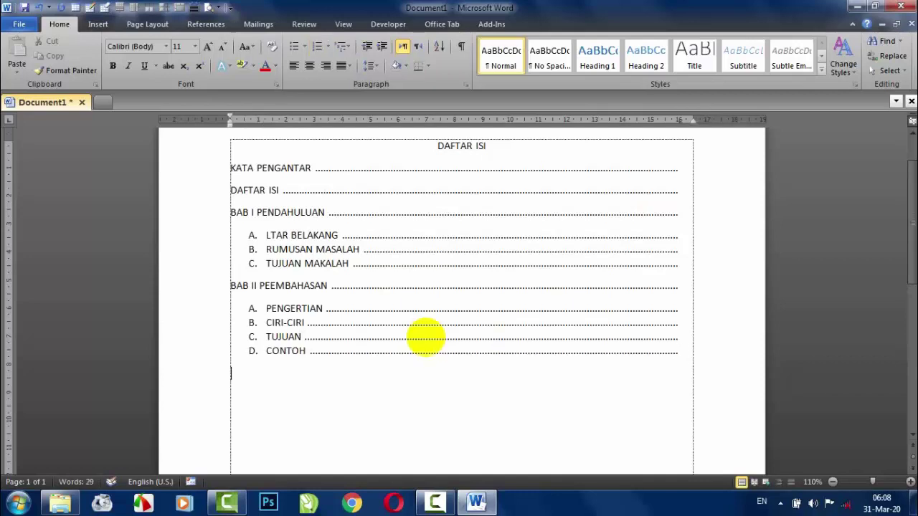
# Step: Add the entry BAB III PENUTUP with a dotted tab leader and correct the BAB II heading to PEMBAHASAN
pyautogui.write('BAB III')
pyautogui.press('Tab')
pyautogui.press('BackSpace')
pyautogui.write('PENUTUP')
pyautogui.click(271, 285)
pyautogui.press('BackSpace')
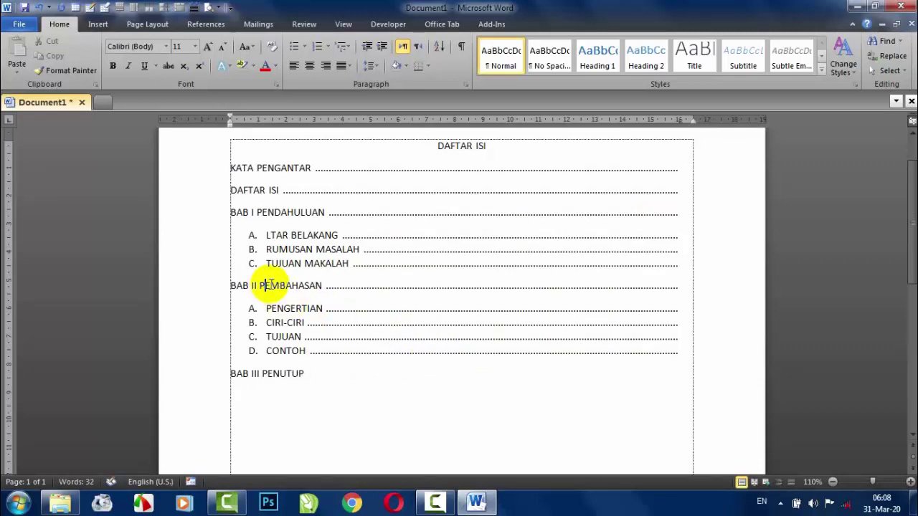
pyautogui.click(328, 374)
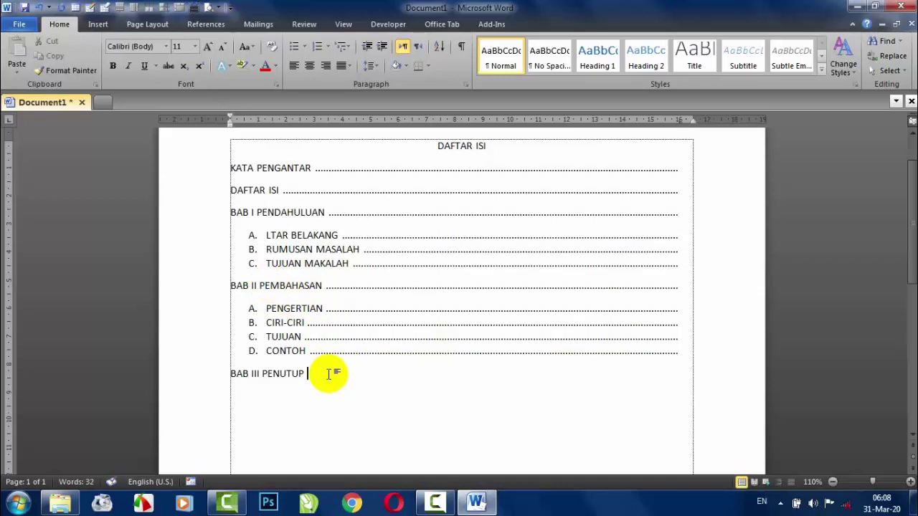
pyautogui.press('Tab')
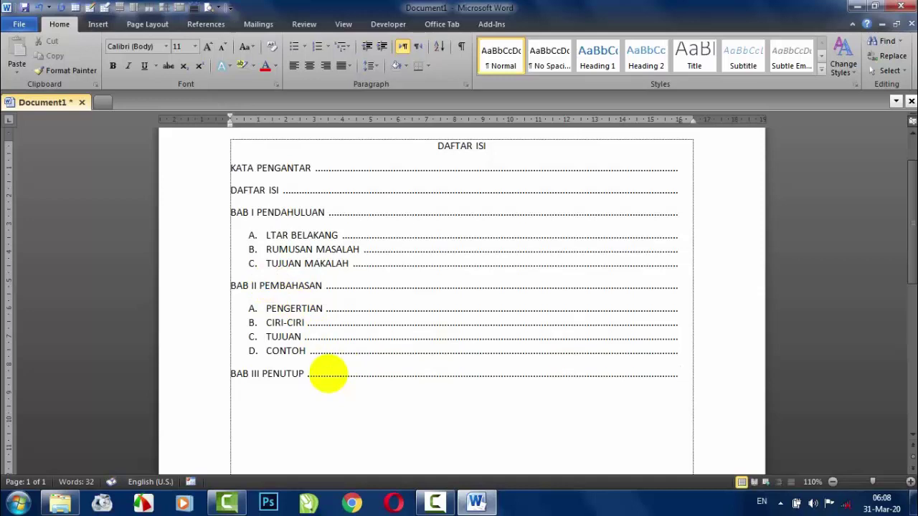
# Step: Add the lettered sub-entries KESIMPULAN, with a dotted tab leader, and SARAN, without one, below BAB III PENUTUP
pyautogui.write('. ')
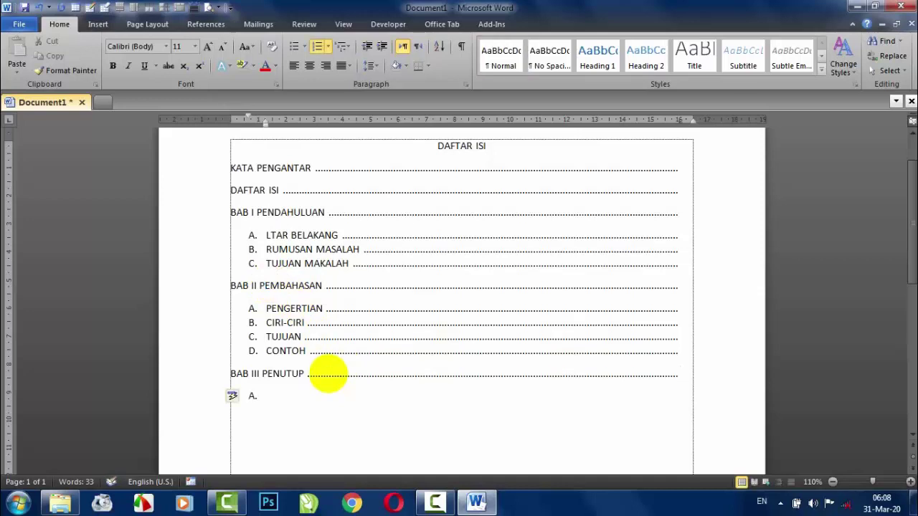
pyautogui.write('KESIMPULAN')
pyautogui.press('Tab')
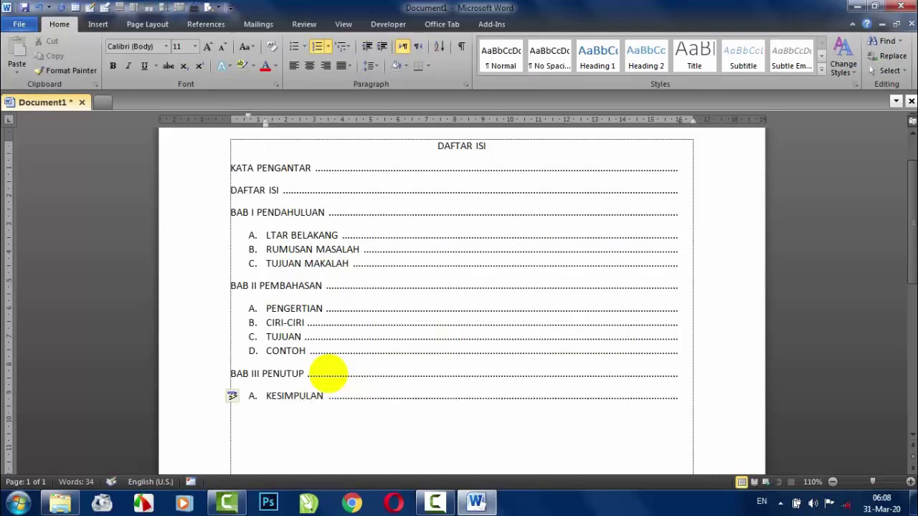
pyautogui.press('Return')
pyautogui.write('SARAN')
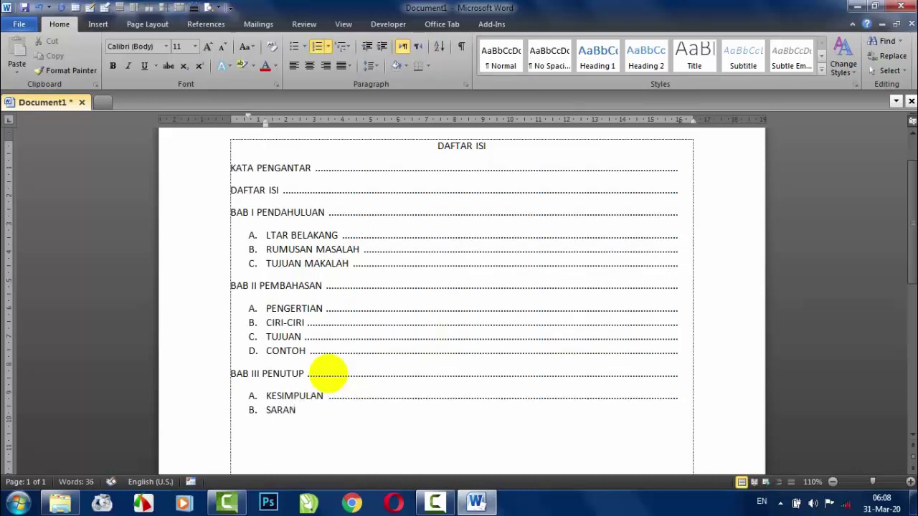
# Step: End the lettered list and add the entry DAFTAR PUSTAKA with a dotted tab leader
pyautogui.press('Return')
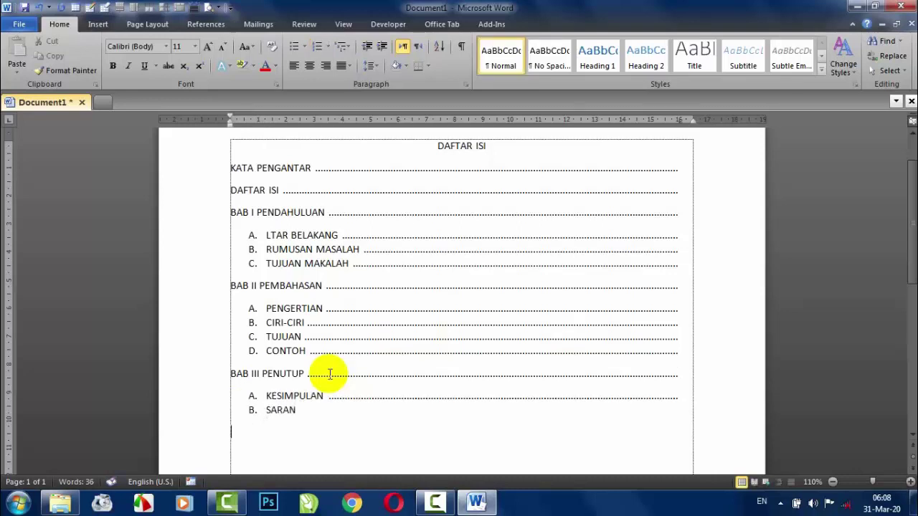
pyautogui.write('DAFTAR PUSTAKA')
pyautogui.press('Tab')
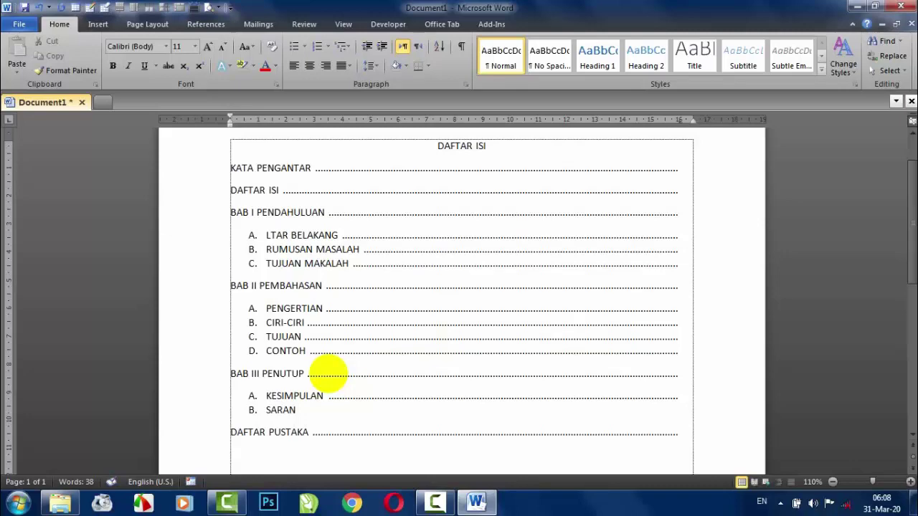
# Step: Review the complete table of contents and the alignment of its dotted leaders
pyautogui.scroll(-3, 351, 373)
pyautogui.keyDown('ctrl'); pyautogui.scroll(-4, 406, 340); pyautogui.keyUp('ctrl')
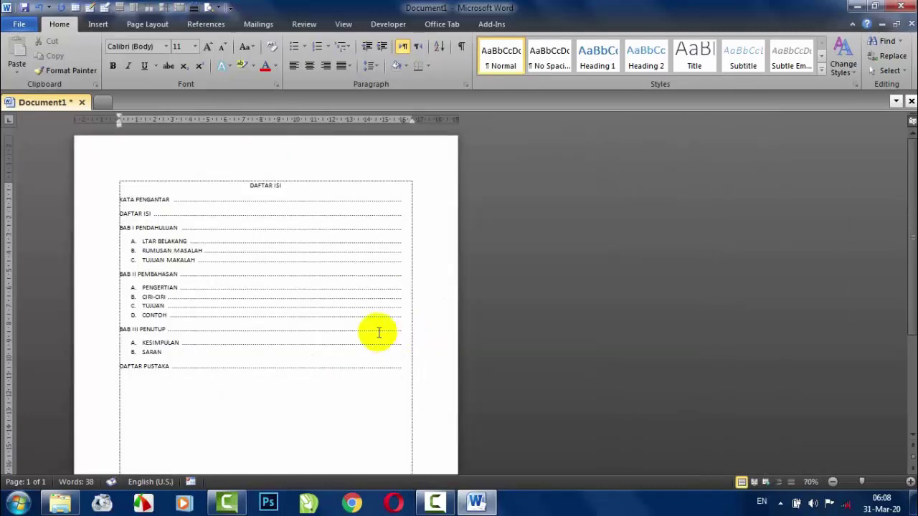
pyautogui.keyDown('ctrl'); pyautogui.scroll(2, 402, 332); pyautogui.keyUp('ctrl')
pyautogui.moveTo(646, 379); pyautogui.dragTo(260, 155)
pyautogui.click(691, 241)
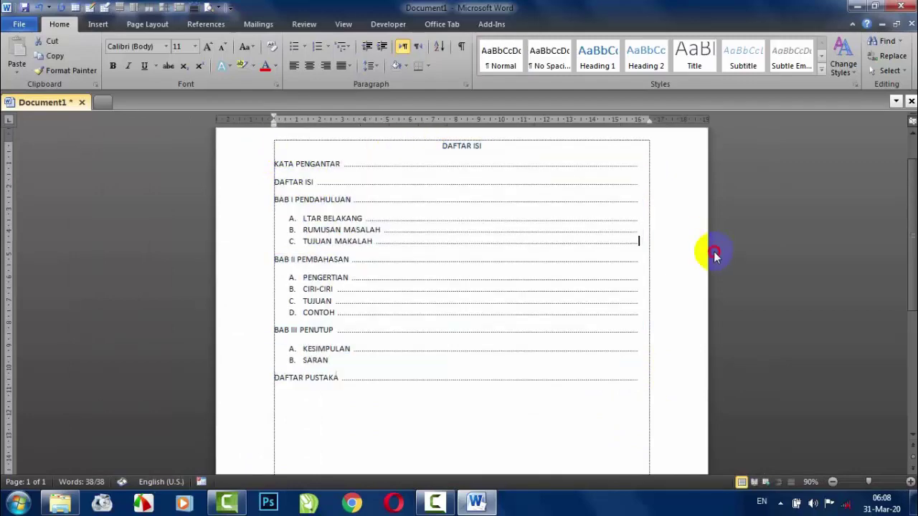
pyautogui.keyDown('ctrl'); pyautogui.scroll(-3, 475, 273); pyautogui.keyUp('ctrl')
pyautogui.keyDown('ctrl'); pyautogui.scroll(4, 258, 273); pyautogui.keyUp('ctrl')
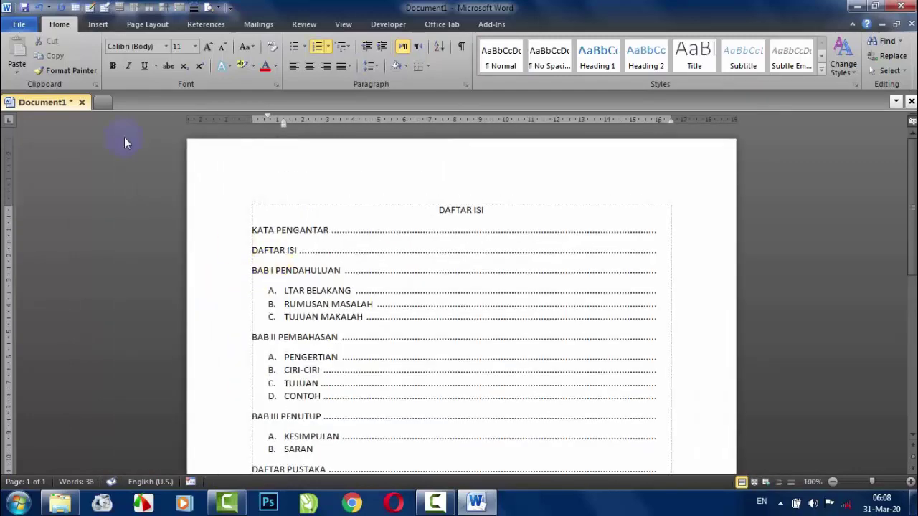
# Step: Save the document as a Word Document named DAFTAR ISI in the Documents library
pyautogui.hotkey('ctrl', 's')
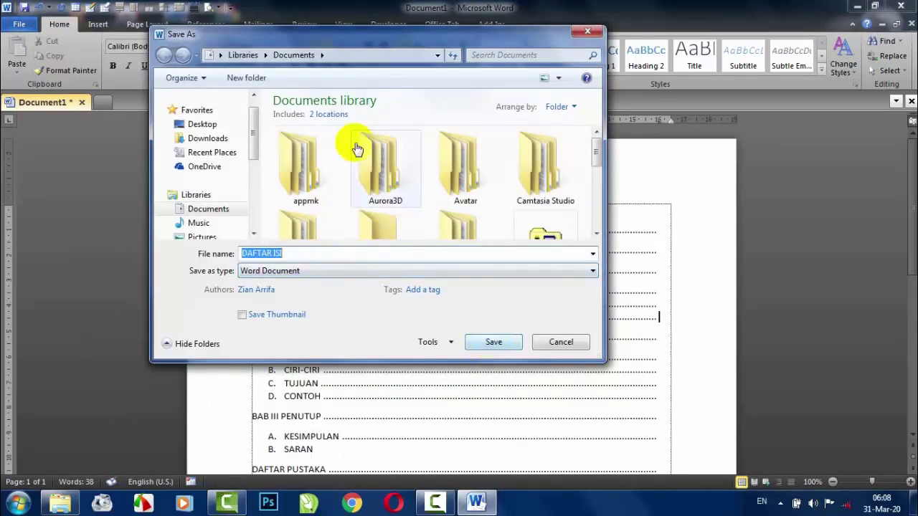
pyautogui.click(493, 343)
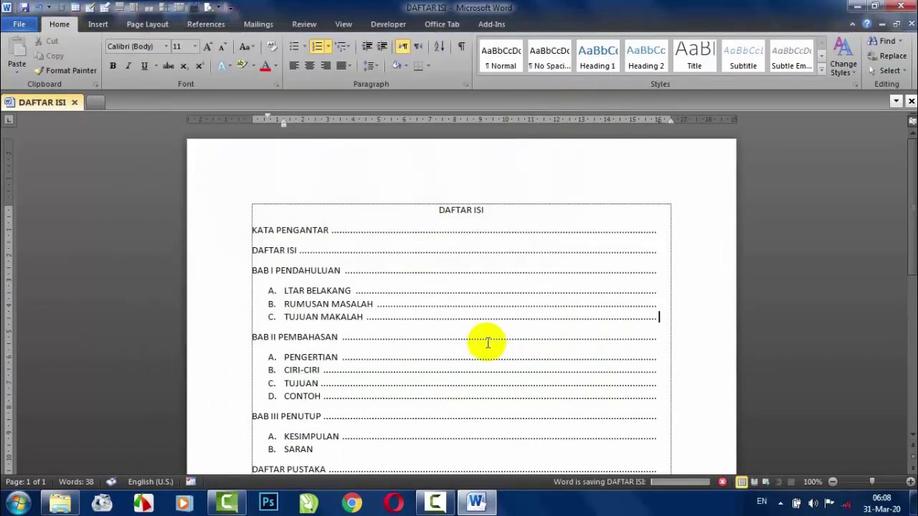
# Step: Set the line spacing of all entries from KATA PENGANTAR through DAFTAR PUSTAKA to 1.5
pyautogui.keyDown('ctrl'); pyautogui.scroll(-5, 486, 342); pyautogui.keyUp('ctrl')
pyautogui.keyDown('ctrl'); pyautogui.scroll(3, 337, 337); pyautogui.keyUp('ctrl')
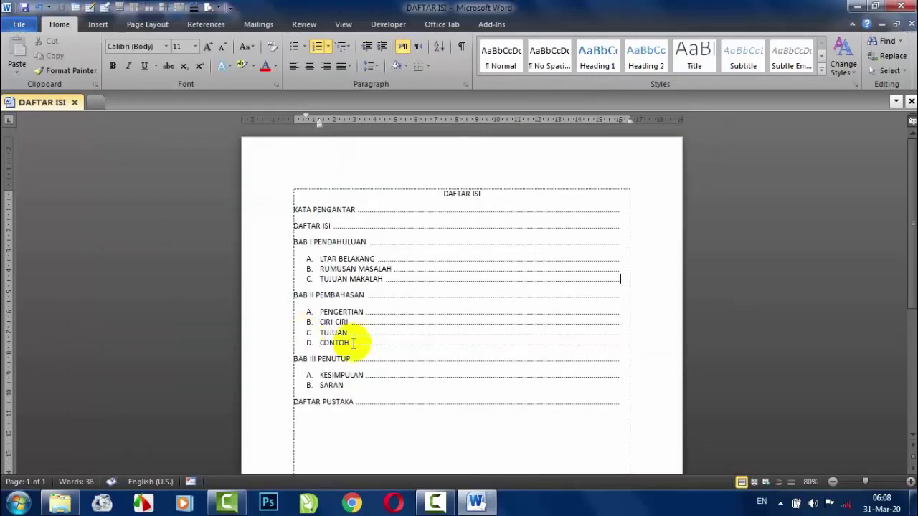
pyautogui.moveTo(639, 416); pyautogui.dragTo(299, 203)
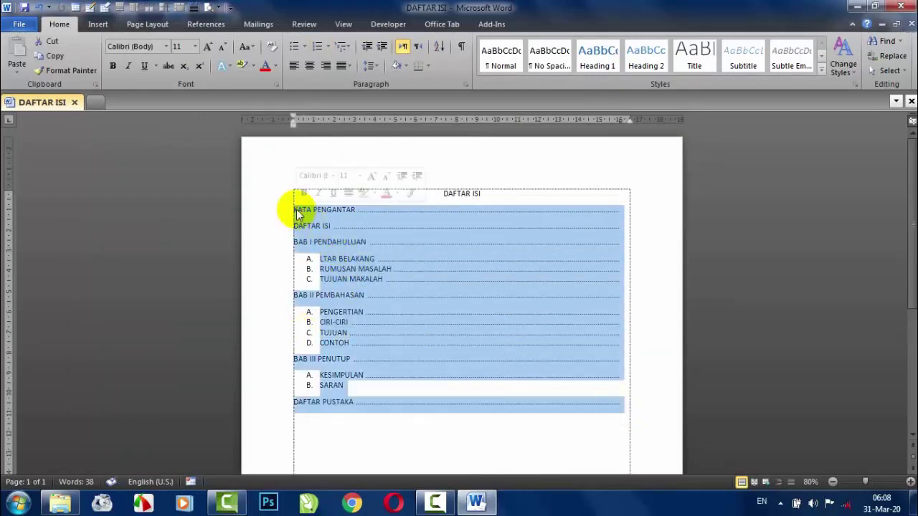
pyautogui.click(369, 65)
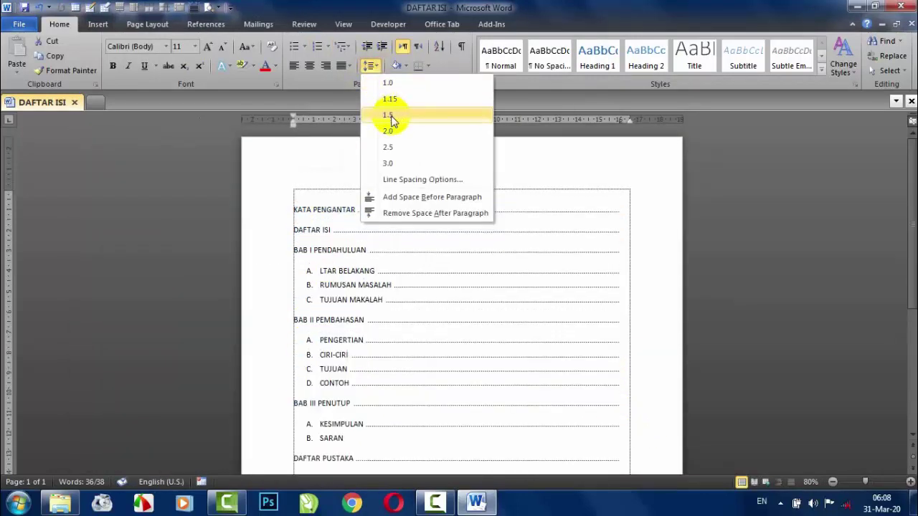
# Step: Insert a blank line below the centred DAFTAR ISI title and make the title bold
pyautogui.click(486, 193)
pyautogui.click(490, 194)
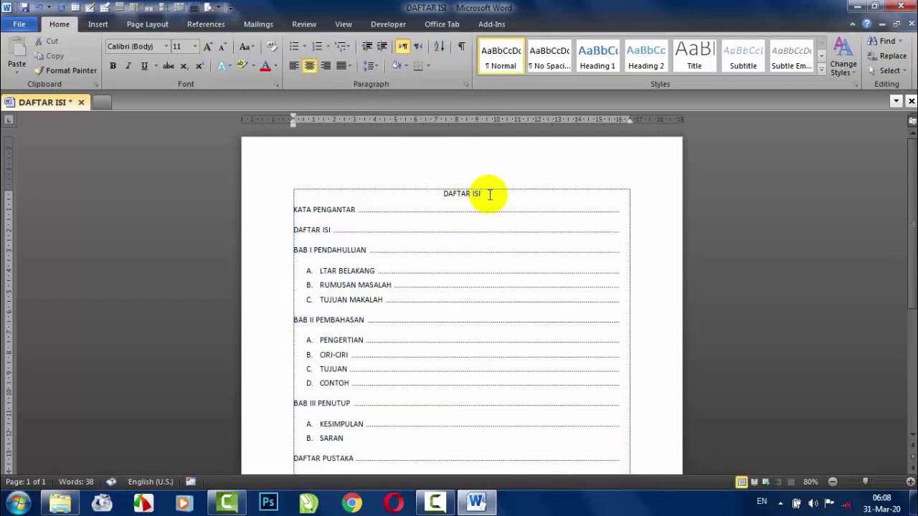
pyautogui.press('Return')
pyautogui.moveTo(505, 193); pyautogui.dragTo(435, 193)
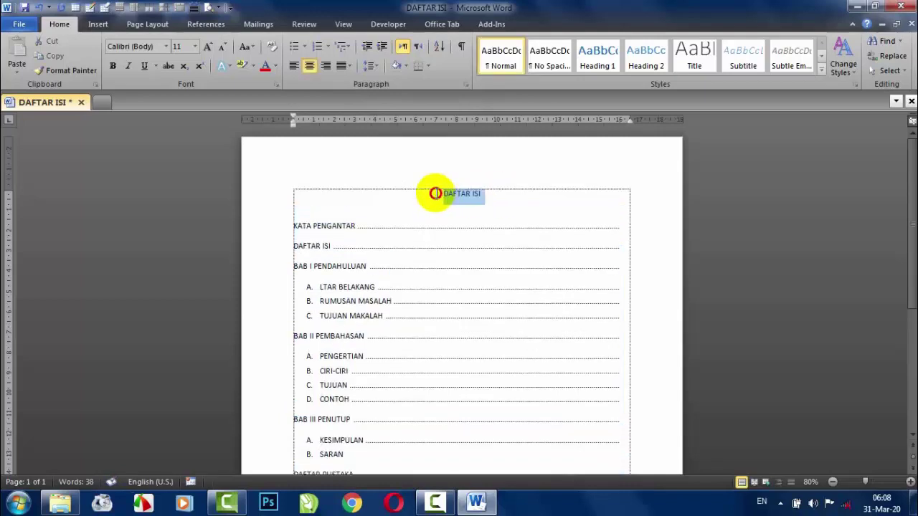
pyautogui.click(560, 205)
# Step: Review the layout of the finished table of contents from the title down to DAFTAR PUSTAKA at different magnifications
pyautogui.keyDown('ctrl'); pyautogui.scroll(-1, 363, 240); pyautogui.keyUp('ctrl')
pyautogui.keyDown('ctrl'); pyautogui.scroll(-1, 363, 240); pyautogui.keyUp('ctrl')
pyautogui.keyDown('ctrl'); pyautogui.scroll(1, 349, 256); pyautogui.keyUp('ctrl')
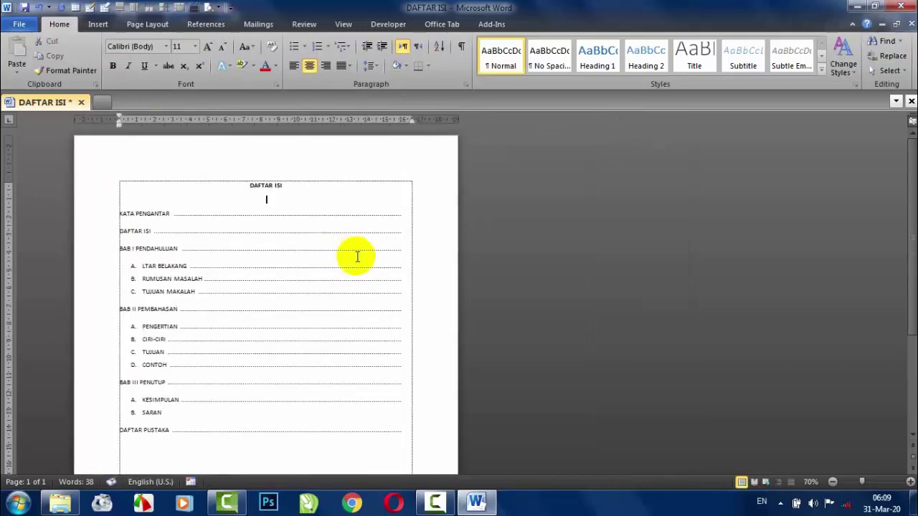
pyautogui.keyDown('ctrl'); pyautogui.scroll(-3, 357, 256); pyautogui.keyUp('ctrl')
pyautogui.keyDown('ctrl'); pyautogui.scroll(2, 357, 256); pyautogui.keyUp('ctrl')
pyautogui.keyDown('ctrl'); pyautogui.scroll(3, 342, 252); pyautogui.keyUp('ctrl')
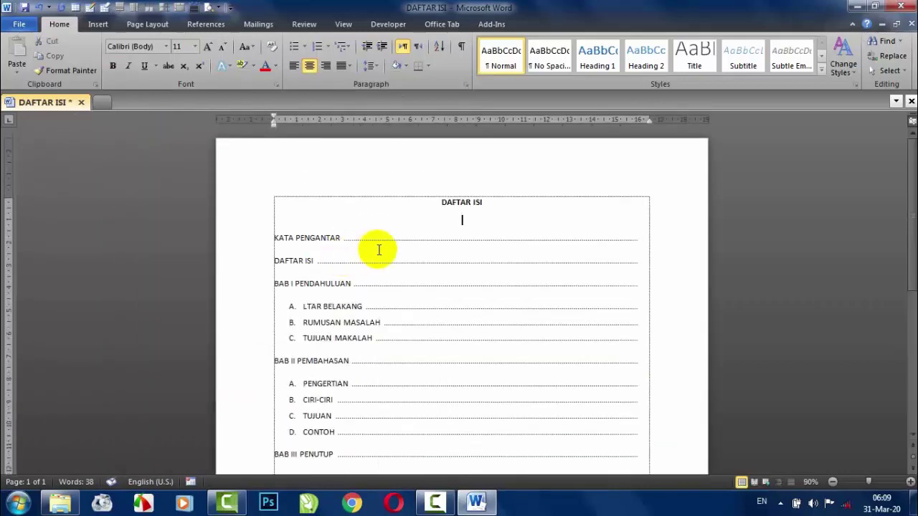
pyautogui.scroll(-5, 493, 249)
pyautogui.scroll(5, 433, 263)
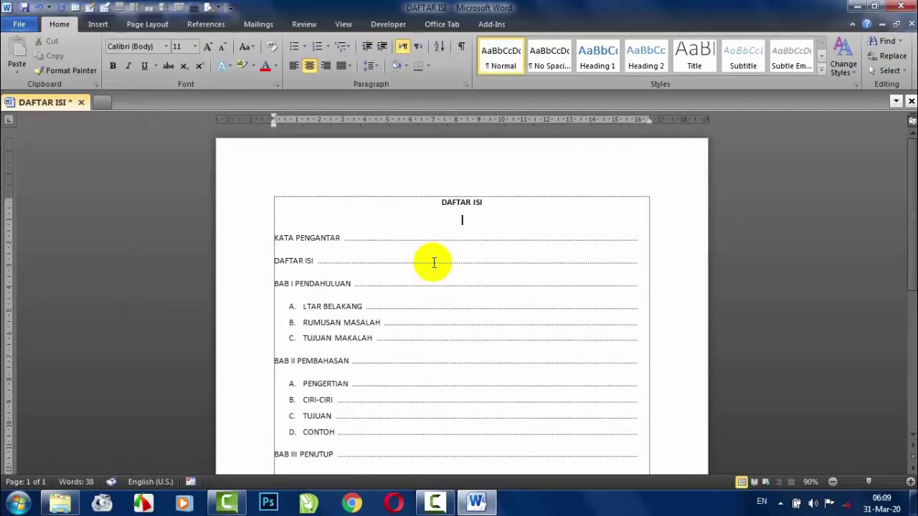
pyautogui.keyDown('ctrl'); pyautogui.scroll(3, 434, 262); pyautogui.keyUp('ctrl')
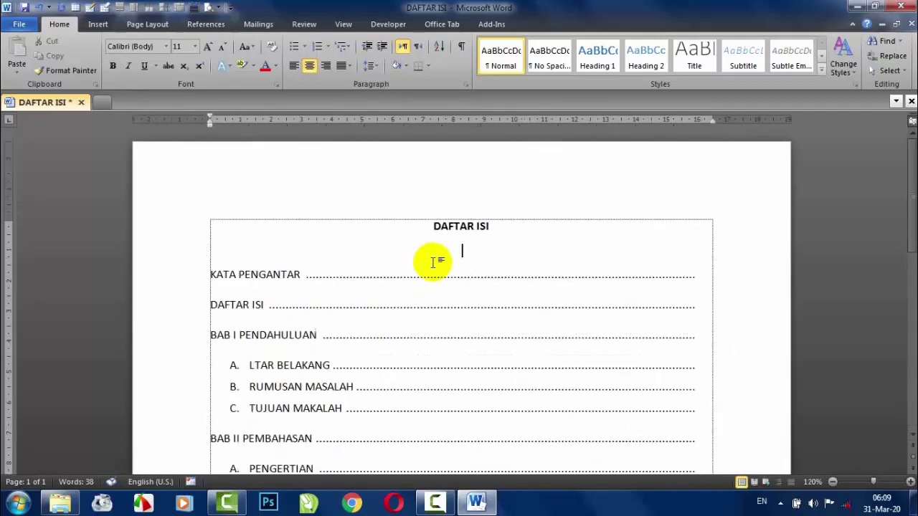
pyautogui.keyDown('ctrl'); pyautogui.scroll(-4, 434, 262); pyautogui.keyUp('ctrl')
pyautogui.keyDown('ctrl'); pyautogui.scroll(-2, 430, 262); pyautogui.keyUp('ctrl')
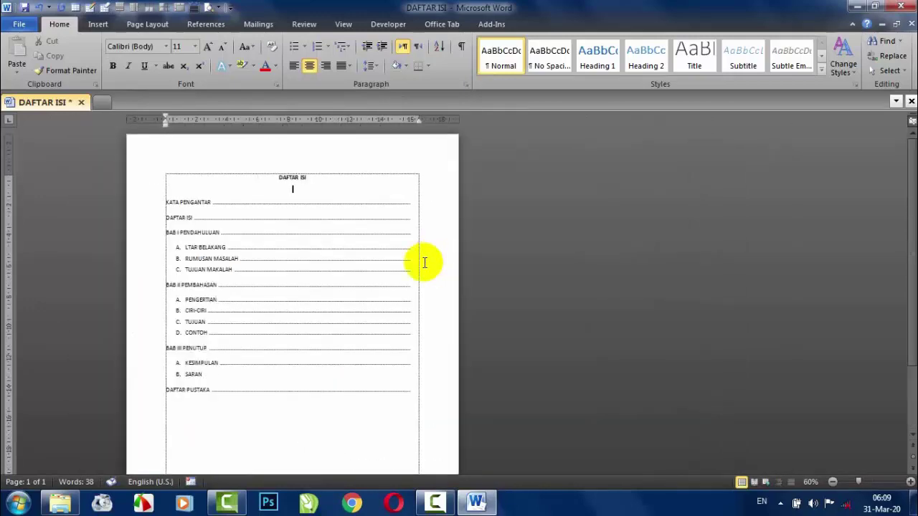
pyautogui.keyDown('ctrl'); pyautogui.scroll(1, 301, 204); pyautogui.keyUp('ctrl')
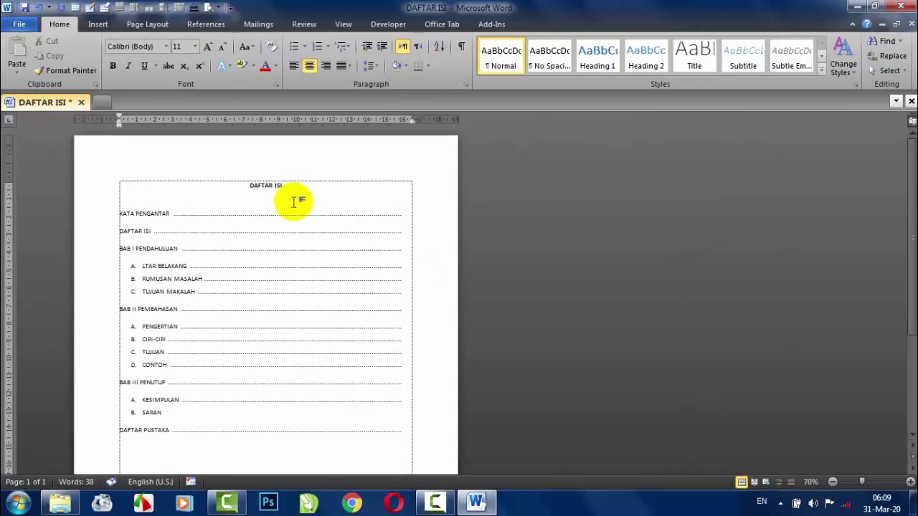
pyautogui.keyDown('ctrl'); pyautogui.scroll(3, 296, 212); pyautogui.keyUp('ctrl')
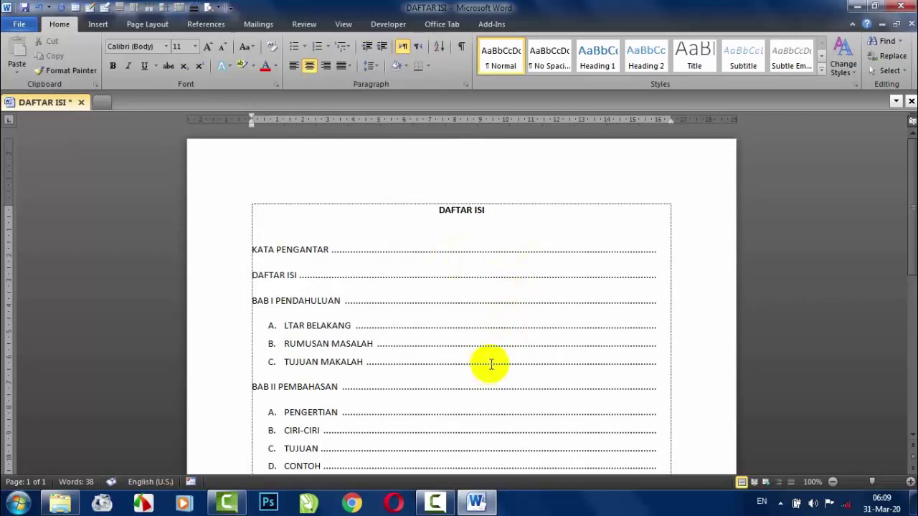
pyautogui.scroll(-8, 490, 365)
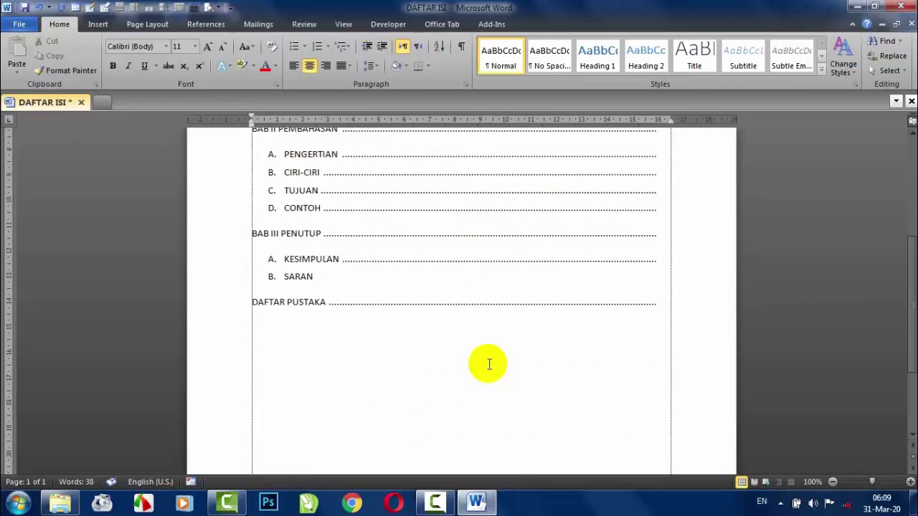
pyautogui.scroll(7, 515, 342)
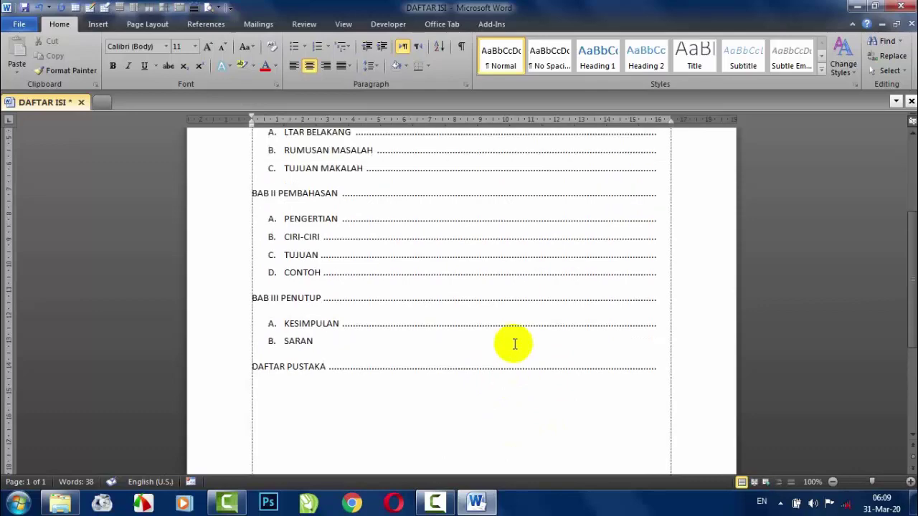
pyautogui.scroll(-4, 515, 344)
# Step: Stop the screen recording, save it for editing in Camtasia Studio, and deselect its clips on the timeline
pyautogui.press('F10')
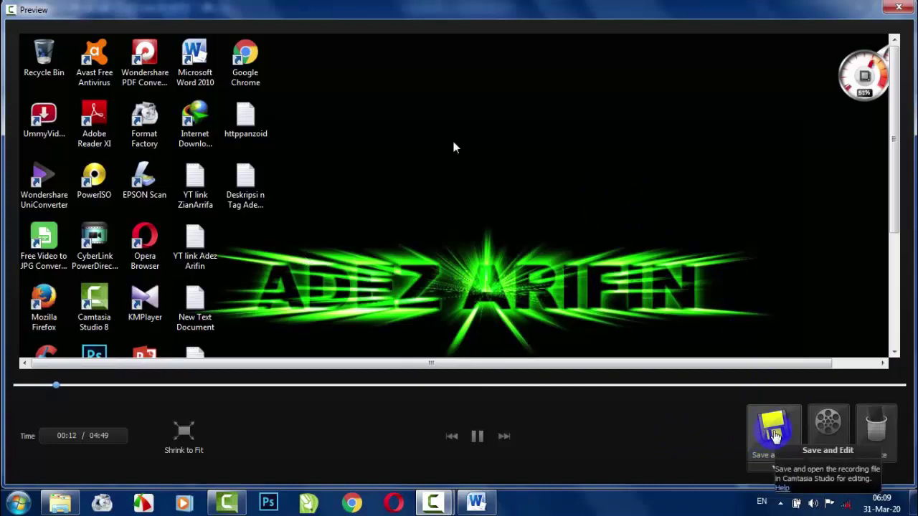
pyautogui.click(771, 430)
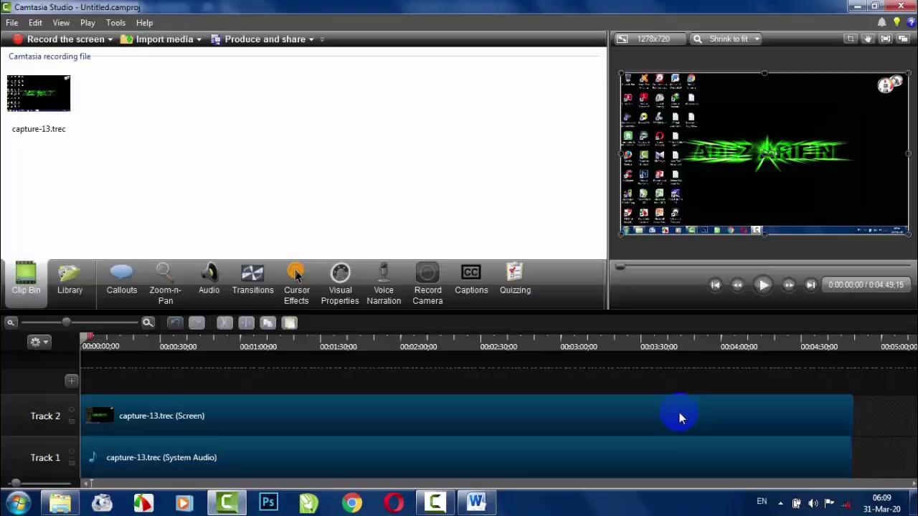
pyautogui.click(348, 377)
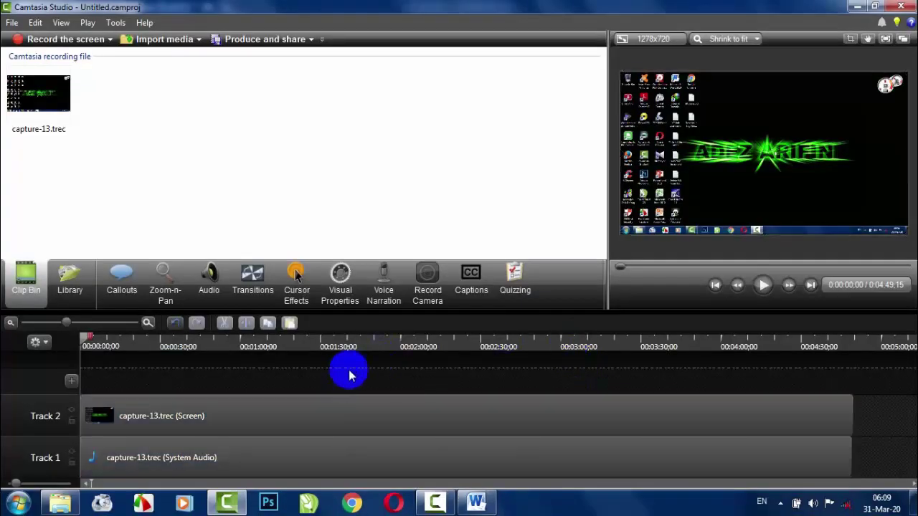
# Step: Preview the screen recording at several points along the timeline and return the playhead to the start
pyautogui.click(280, 416)
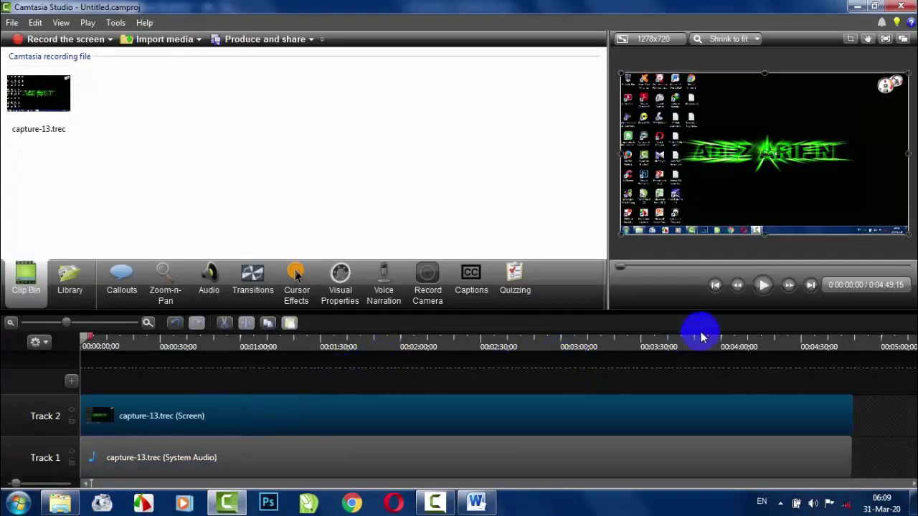
pyautogui.click(761, 288)
pyautogui.click(764, 287)
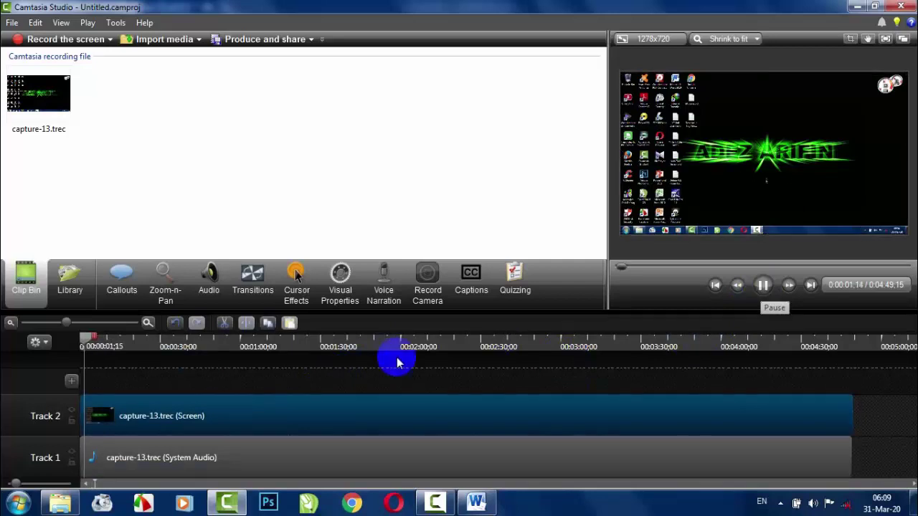
pyautogui.click(269, 345)
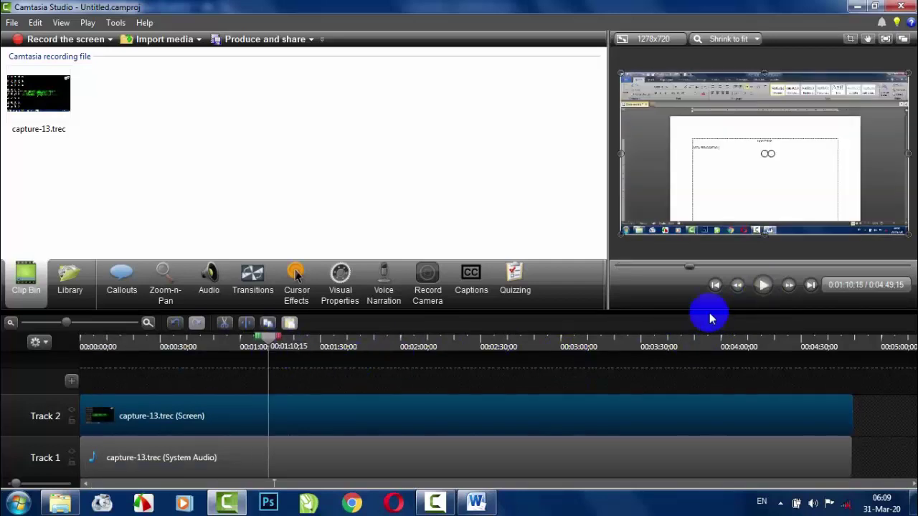
pyautogui.click(640, 348)
pyautogui.click(762, 346)
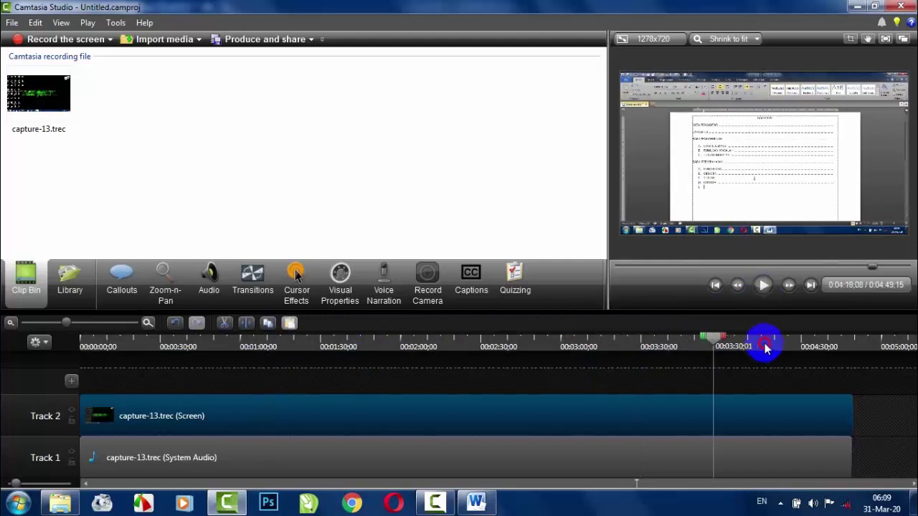
pyautogui.click(763, 286)
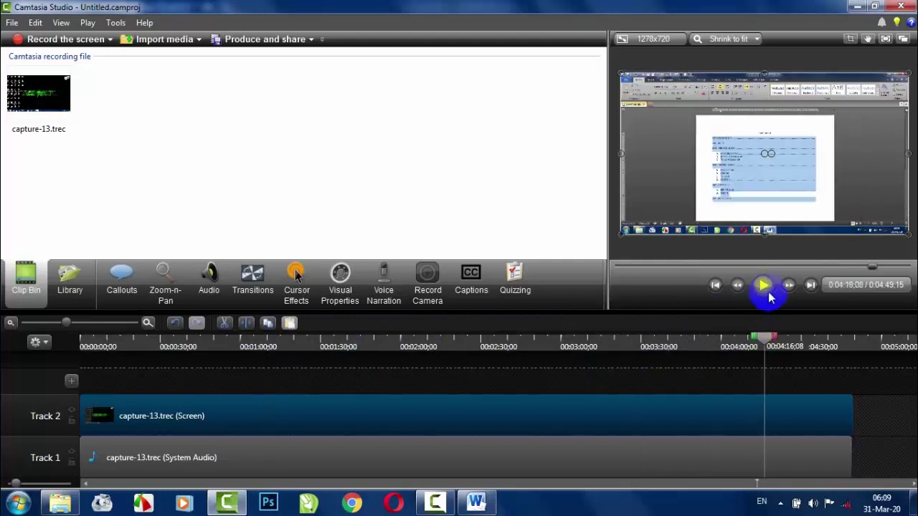
pyautogui.click(804, 339)
pyautogui.moveTo(801, 344); pyautogui.dragTo(74, 337)
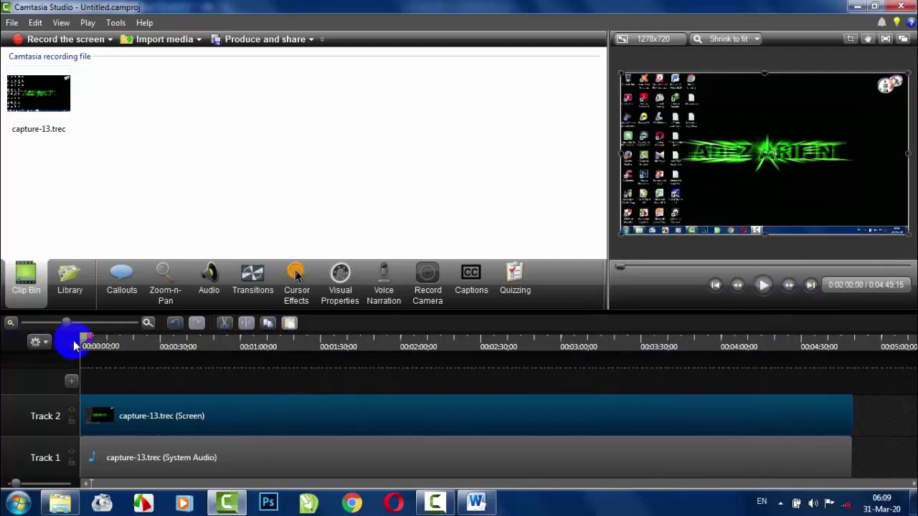
# Step: Play short samples of the recording from the start and from about 0:09, 0:30, 1:22 and 1:56
pyautogui.click(763, 285)
pyautogui.click(104, 345)
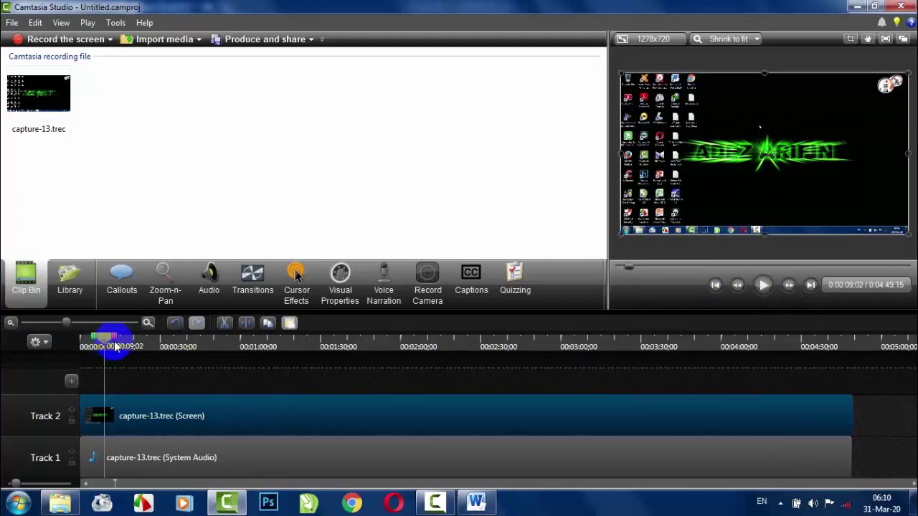
pyautogui.click(762, 285)
pyautogui.click(159, 337)
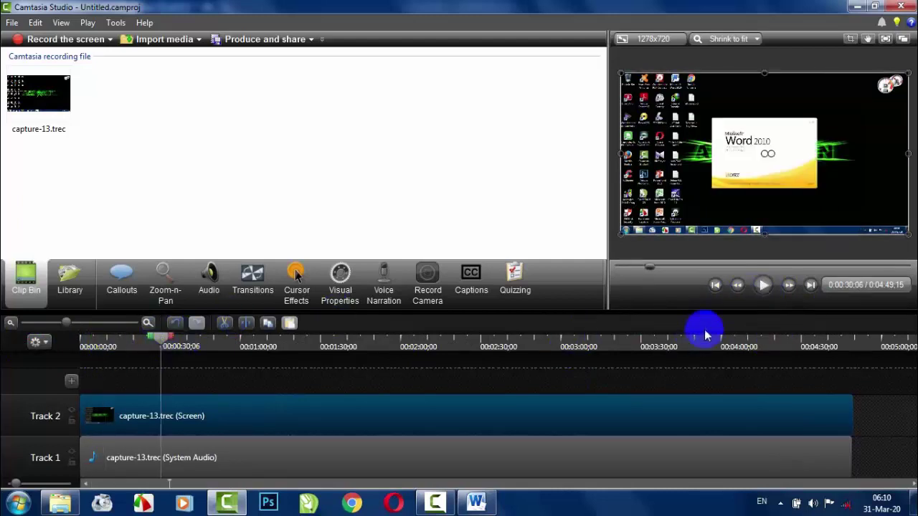
pyautogui.click(762, 285)
pyautogui.click(301, 344)
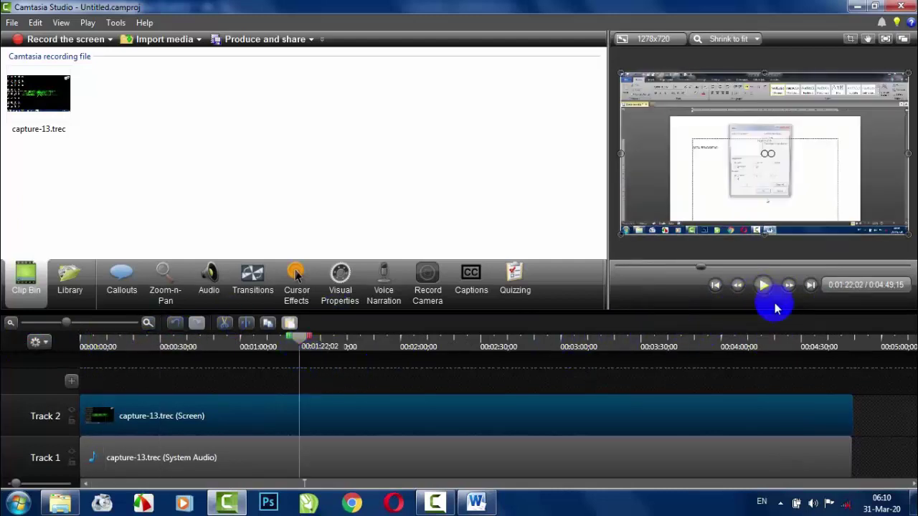
pyautogui.click(390, 343)
pyautogui.click(762, 285)
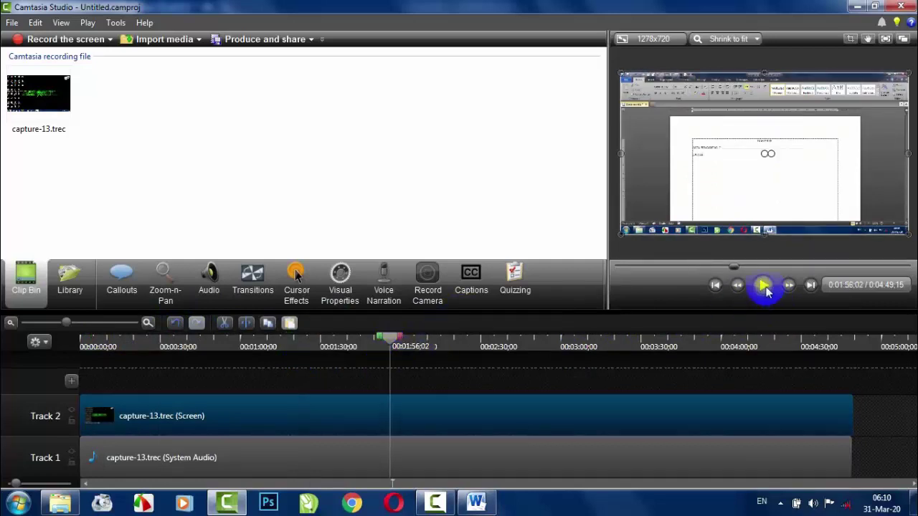
pyautogui.click(480, 391)
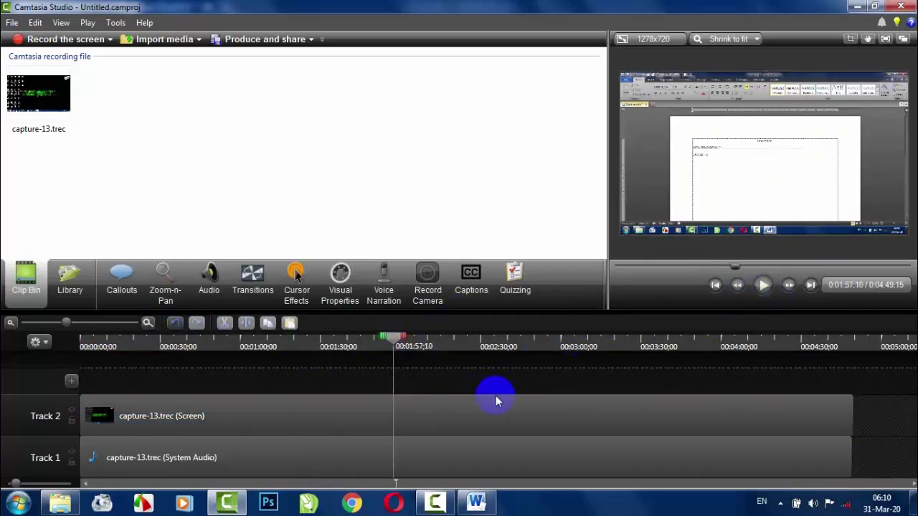
# Step: Move the system audio clip onto a new Track 3 above the screen recording clip
pyautogui.click(313, 429)
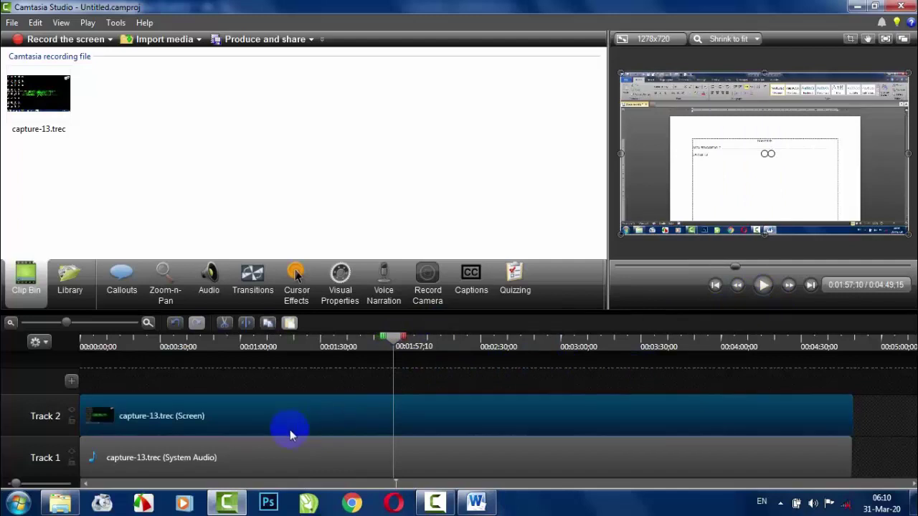
pyautogui.click(286, 452)
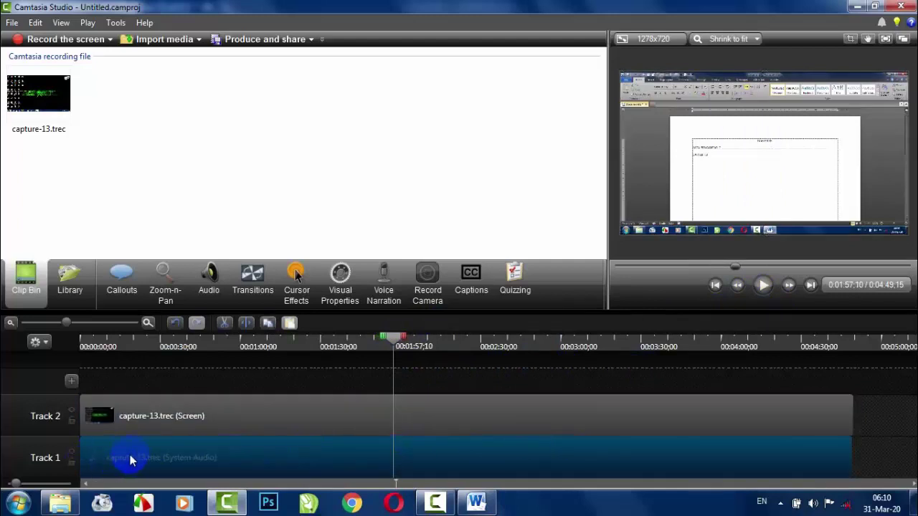
pyautogui.moveTo(160, 423); pyautogui.dragTo(148, 371)
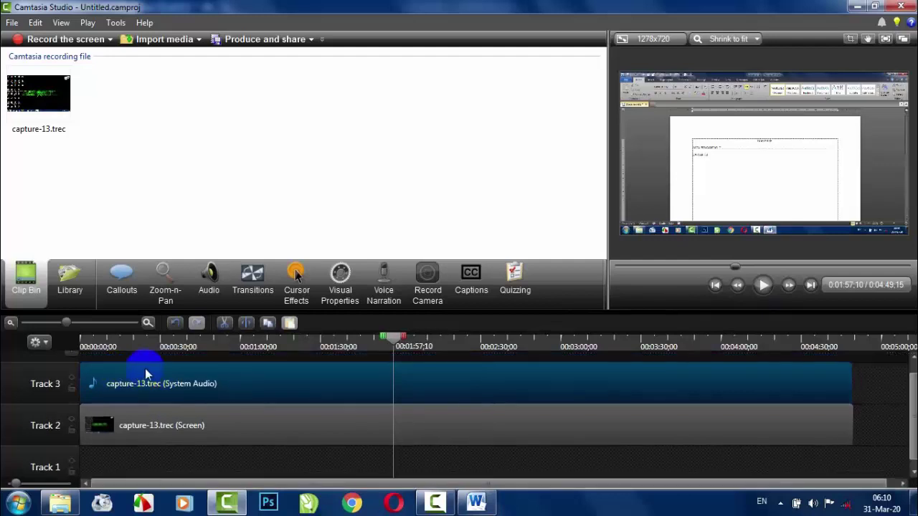
pyautogui.click(151, 434)
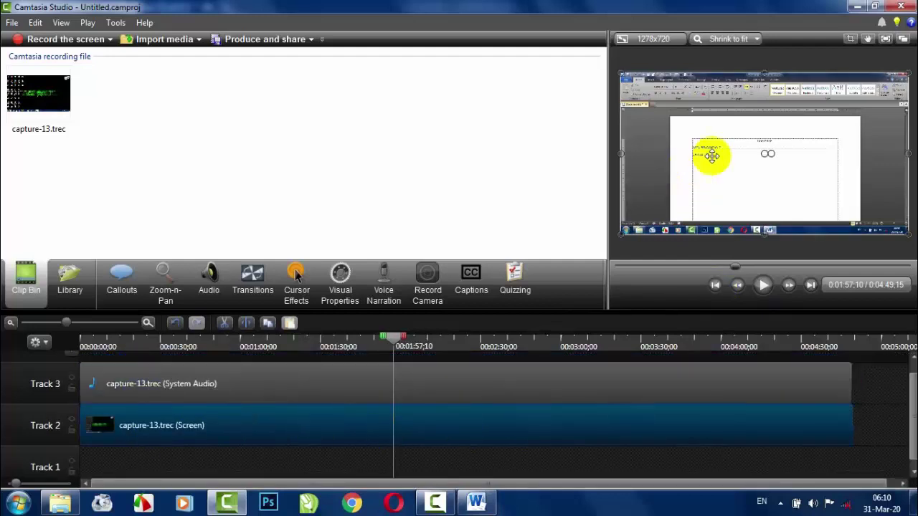
pyautogui.click(642, 373)
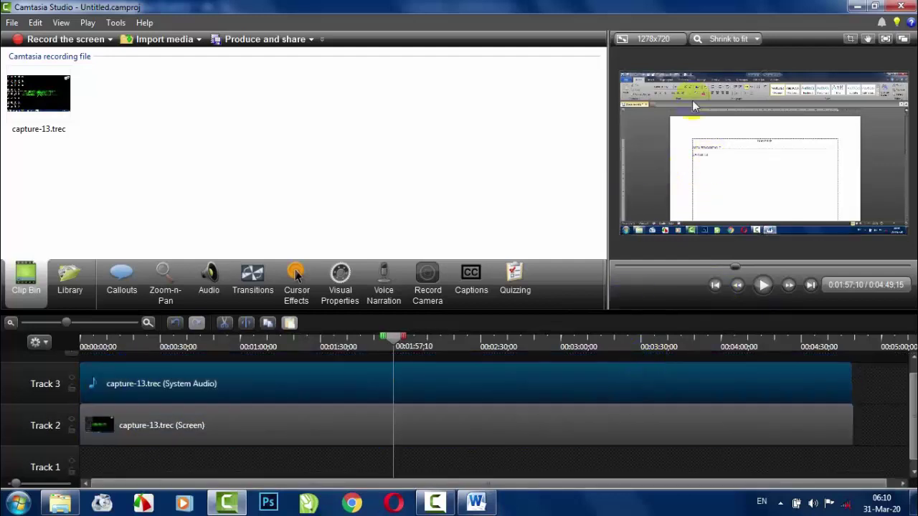
# Step: Set the project's editing dimensions to 1364x768 with the aspect ratio kept
pyautogui.click(657, 40)
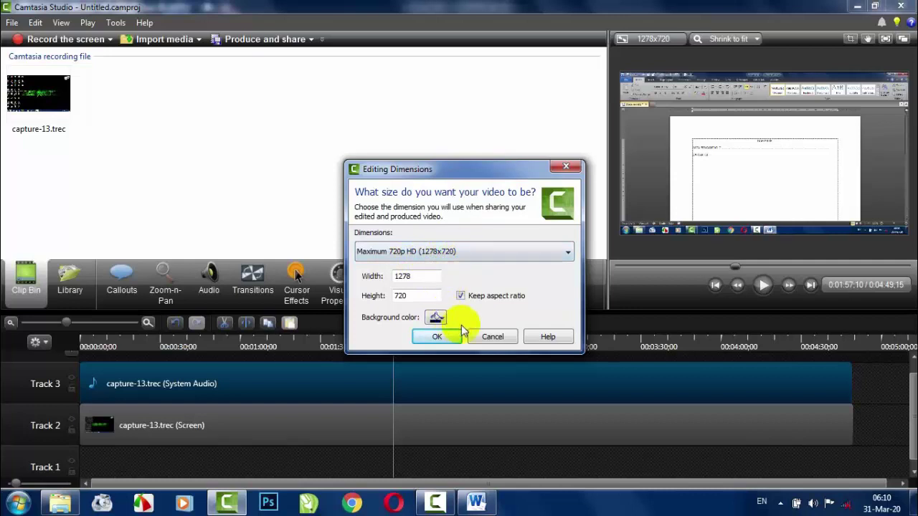
pyautogui.click(439, 337)
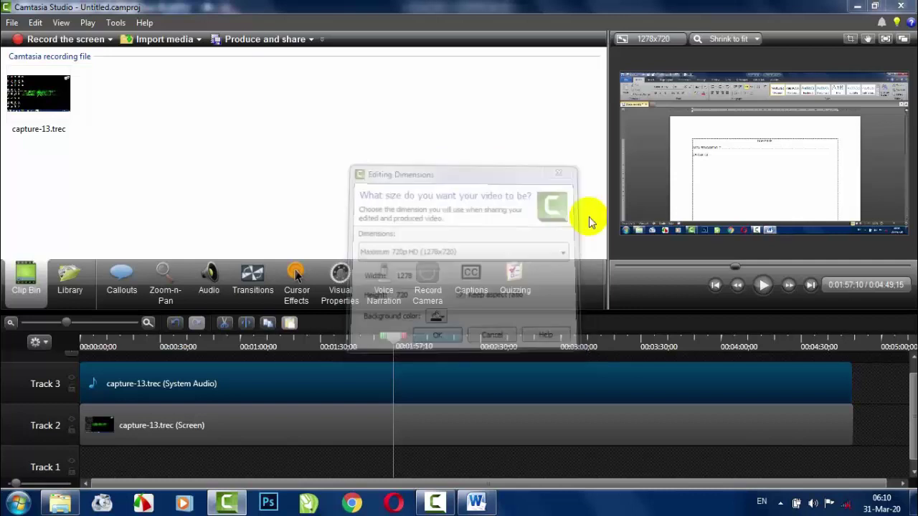
pyautogui.click(659, 41)
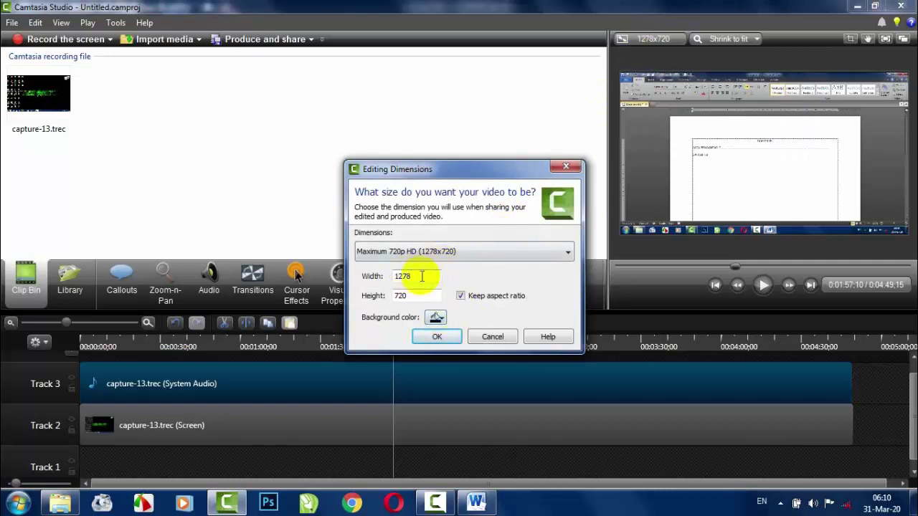
pyautogui.click(553, 251)
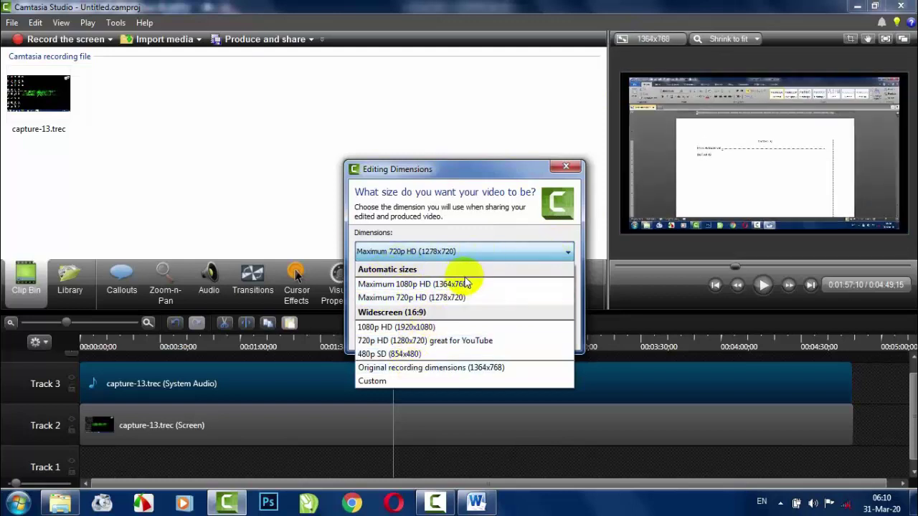
pyautogui.click(485, 249)
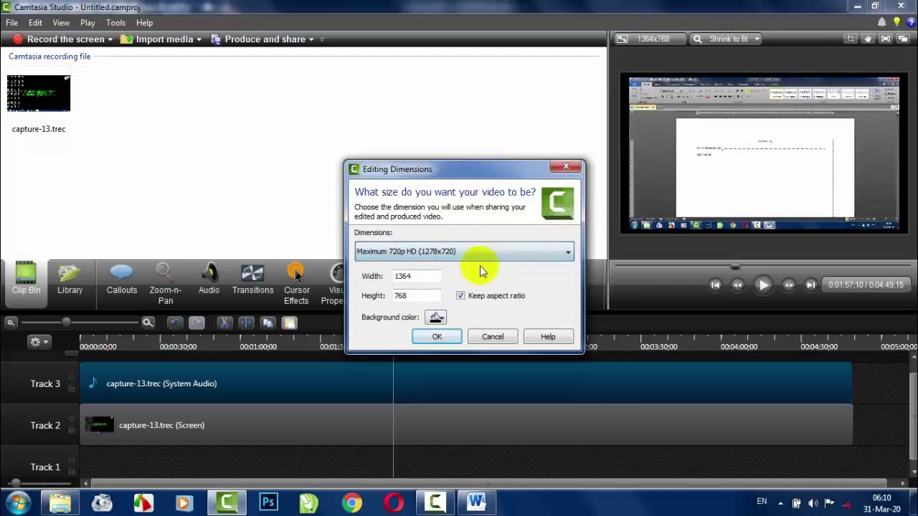
pyautogui.click(439, 338)
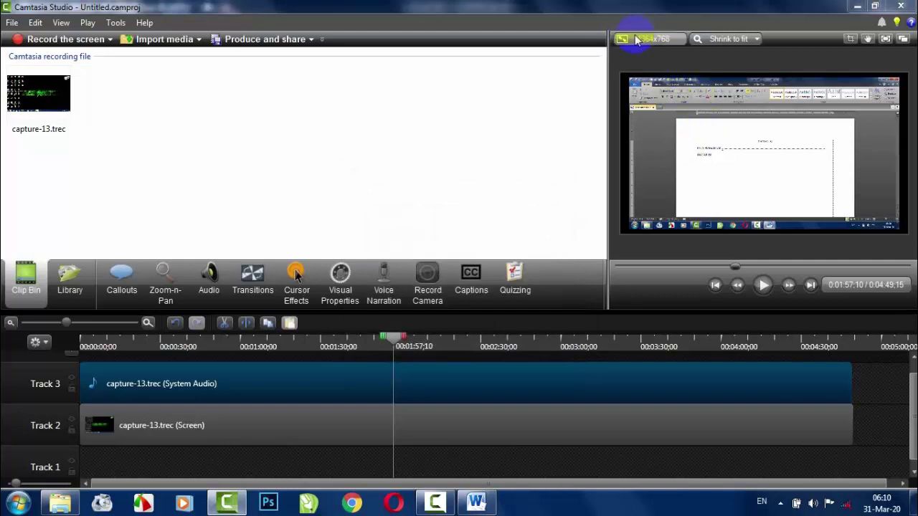
# Step: Move the playhead to about 0:01:05 and delete the system audio clip from Track 3
pyautogui.moveTo(394, 337); pyautogui.dragTo(254, 346)
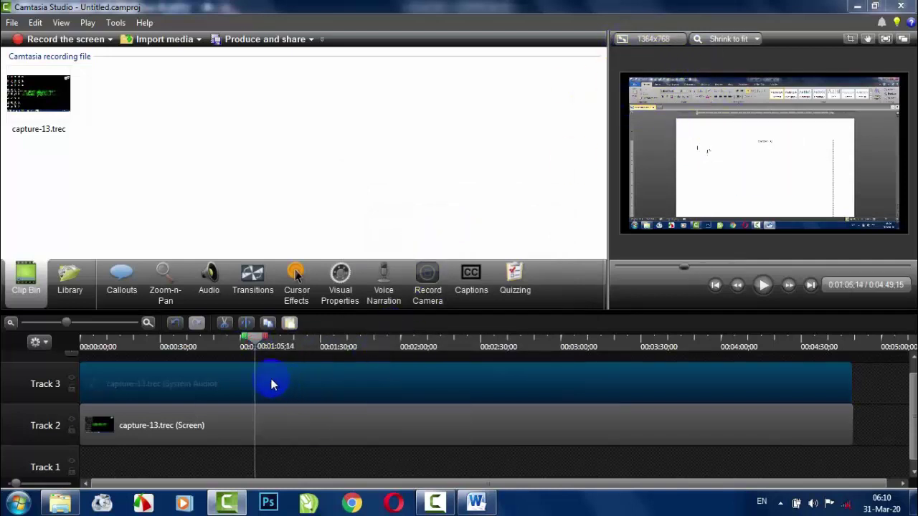
pyautogui.scroll(1, 271, 380)
pyautogui.click(271, 377)
pyautogui.click(285, 394)
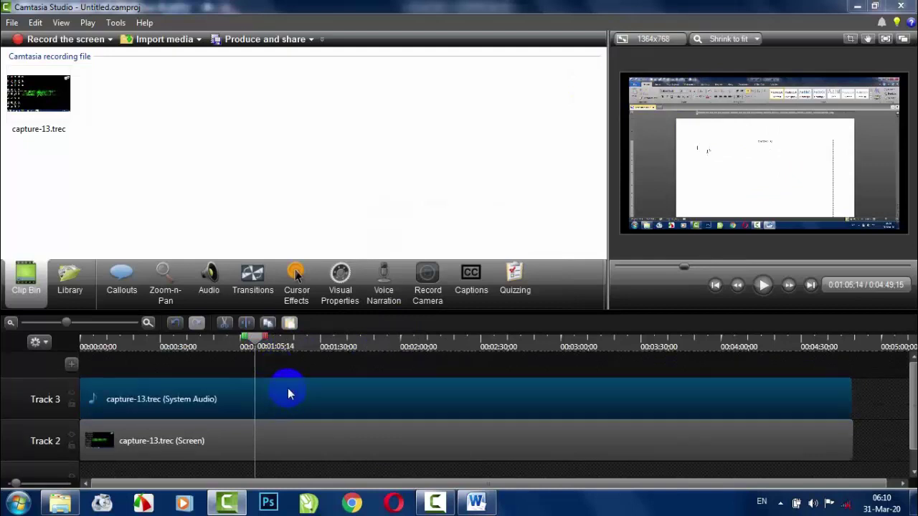
pyautogui.press('Delete')
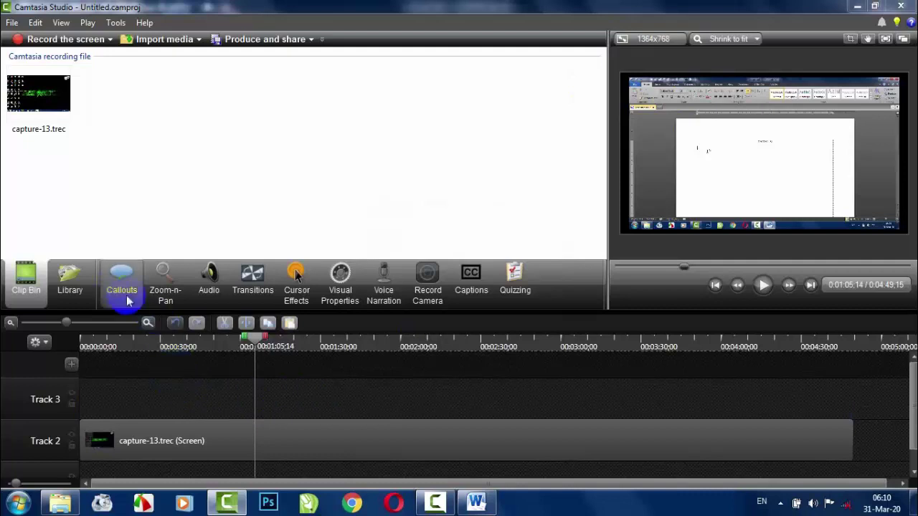
# Step: Move the screen recording clip up to Track 3 and place the Library music Blue_Skies at the start of Track 2
pyautogui.click(75, 279)
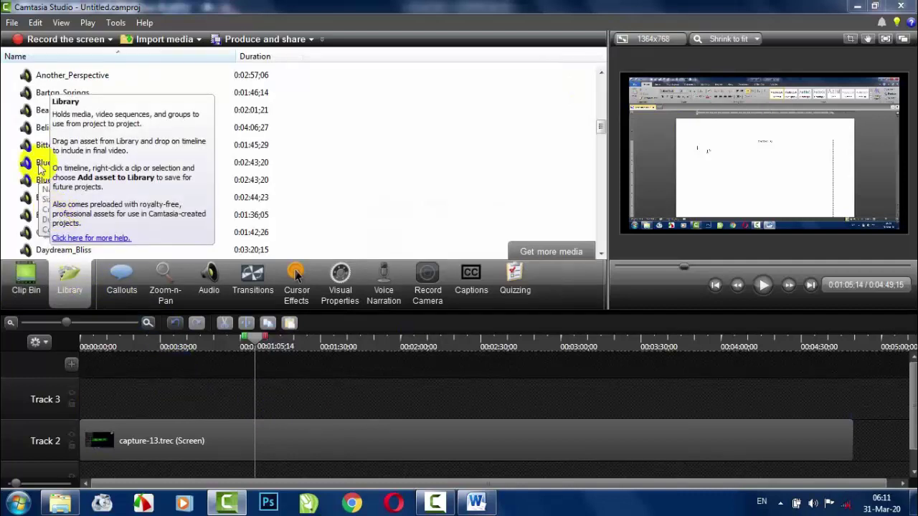
pyautogui.click(43, 162)
pyautogui.scroll(-1, 43, 169)
pyautogui.scroll(1, 58, 169)
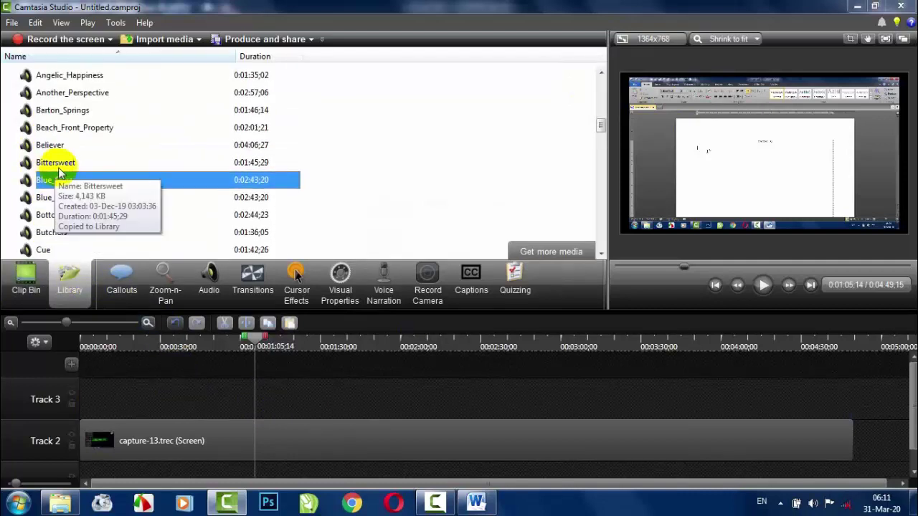
pyautogui.scroll(-1, 62, 168)
pyautogui.moveTo(180, 455); pyautogui.dragTo(152, 400)
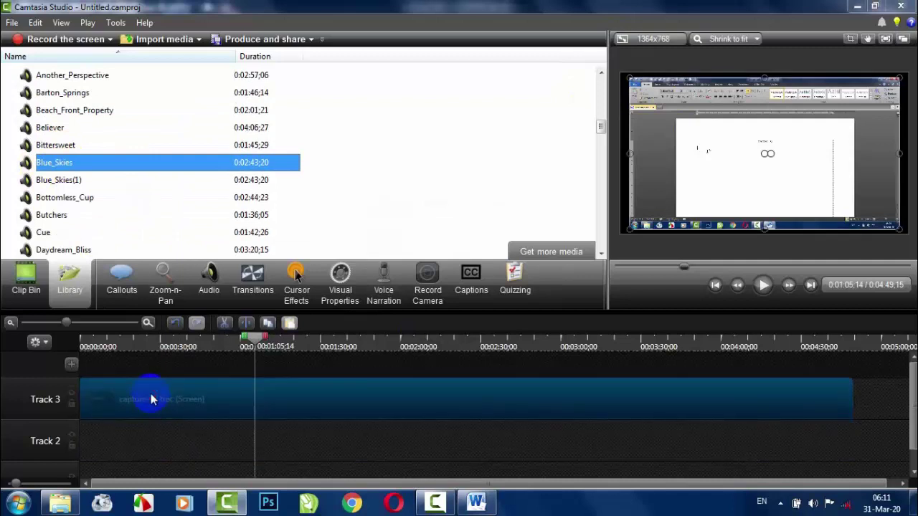
pyautogui.doubleClick(72, 163)
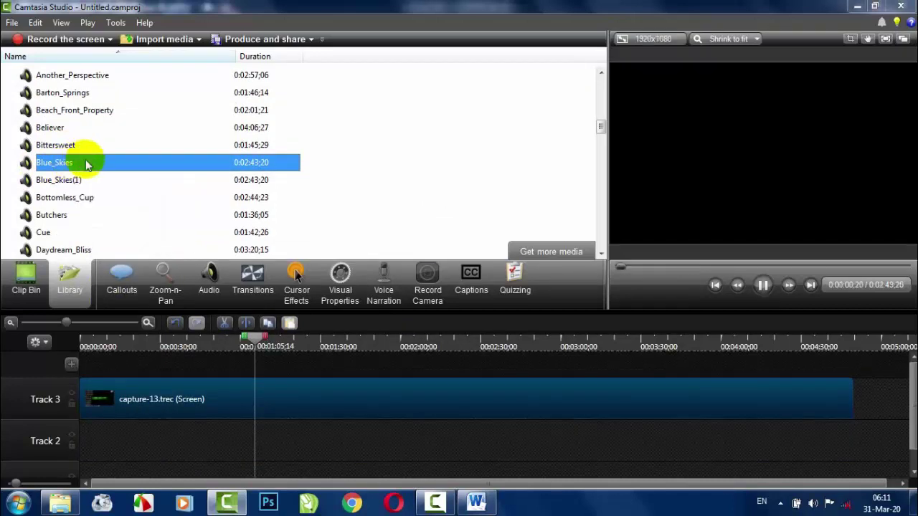
pyautogui.moveTo(81, 164); pyautogui.dragTo(126, 446)
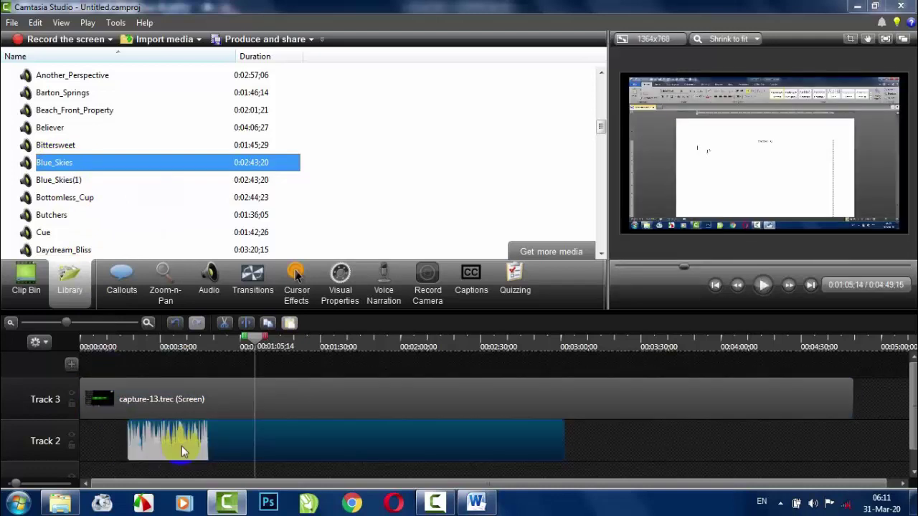
pyautogui.click(90, 445)
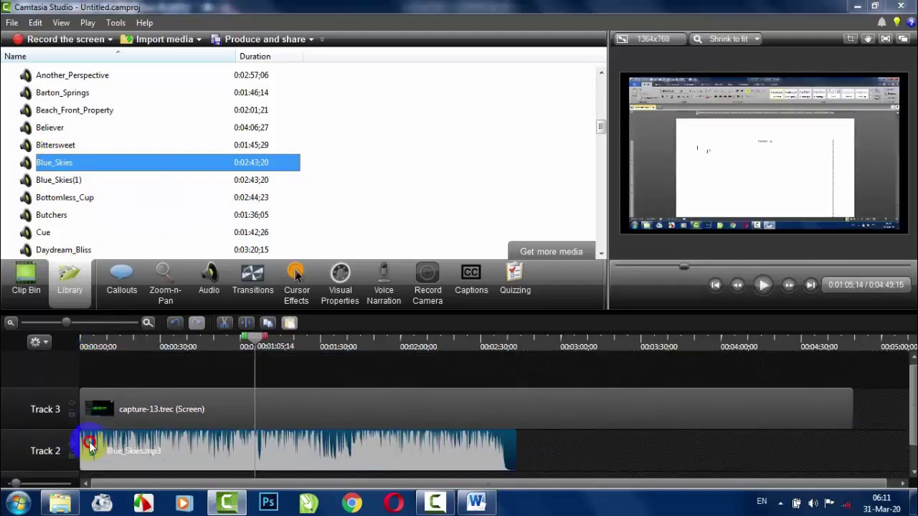
# Step: Split the Blue_Skies clip on Track 2 at 0:02:40;03 and delete its short quiet tail
pyautogui.click(504, 346)
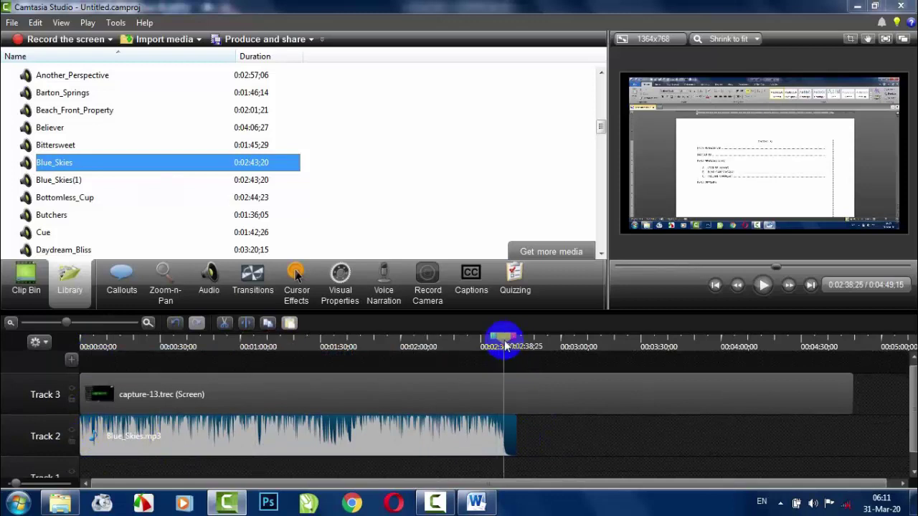
pyautogui.moveTo(505, 344); pyautogui.dragTo(508, 344)
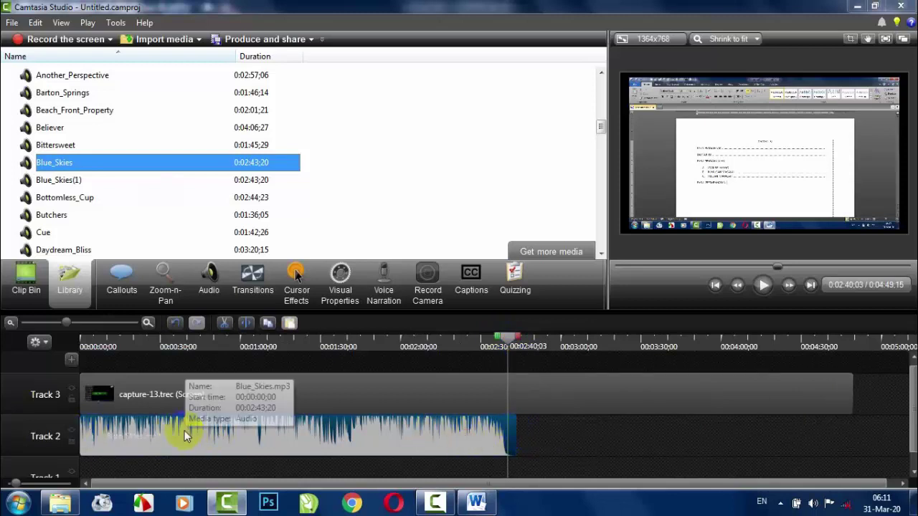
pyautogui.click(247, 326)
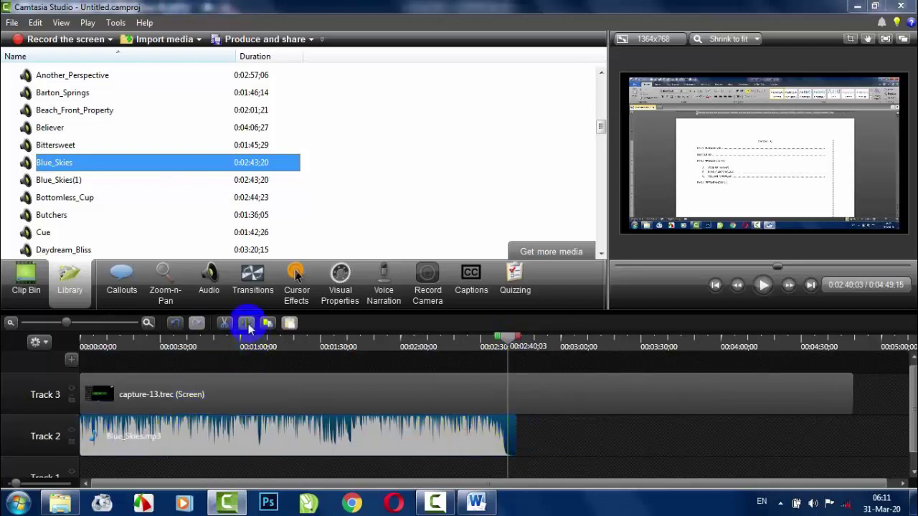
pyautogui.click(514, 440)
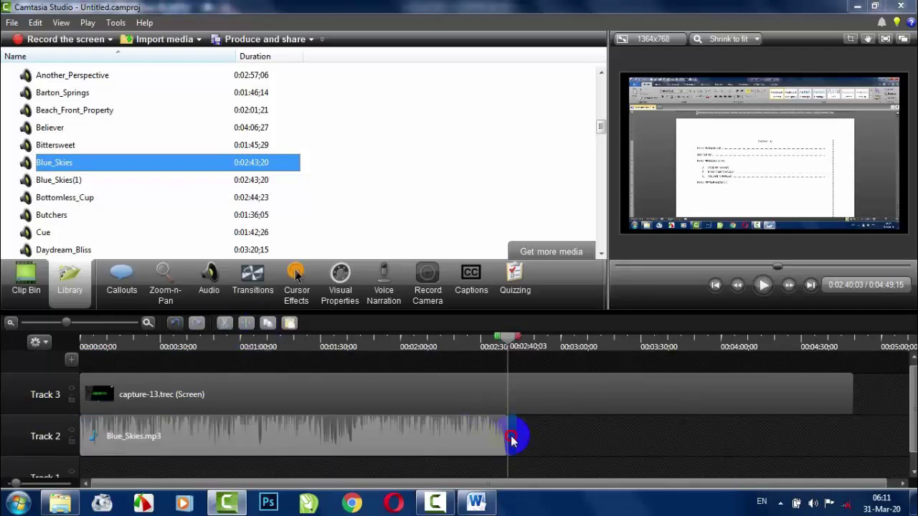
# Step: Copy the trimmed Blue_Skies clip and paste the duplicate directly after it on Track 2
pyautogui.click(477, 431)
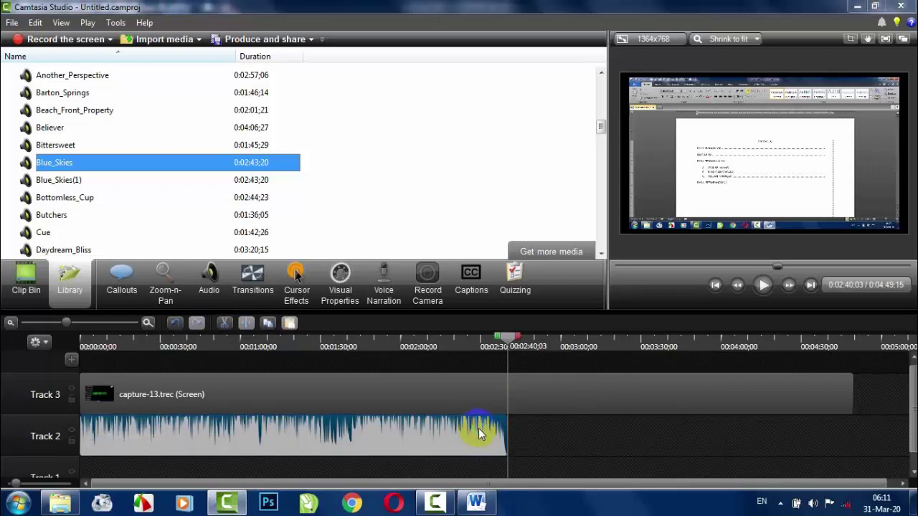
pyautogui.rightClick(478, 428)
pyautogui.click(511, 237)
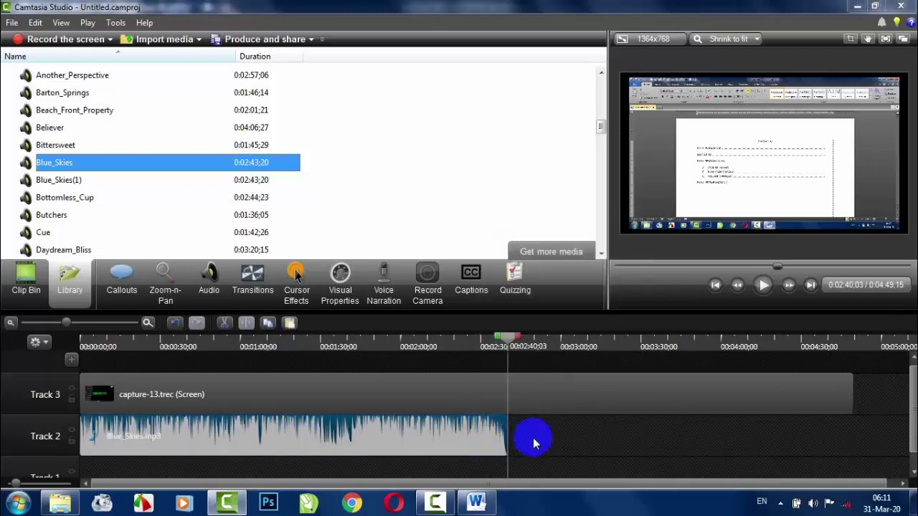
pyautogui.rightClick(535, 435)
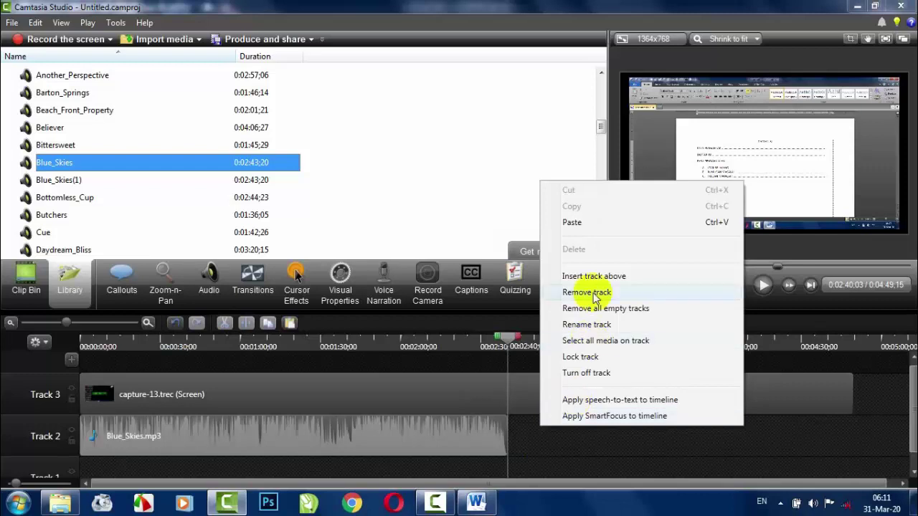
pyautogui.click(584, 225)
pyautogui.click(552, 423)
pyautogui.moveTo(552, 424); pyautogui.dragTo(550, 439)
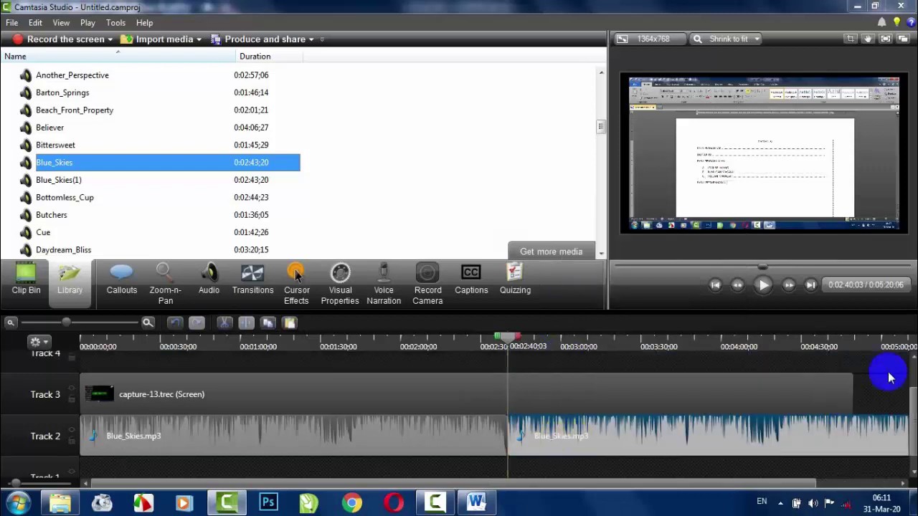
# Step: Split the second Blue_Skies clip at the end of the screen recording, 0:04:49;15, and delete the excess music
pyautogui.click(860, 342)
pyautogui.moveTo(861, 342); pyautogui.dragTo(852, 345)
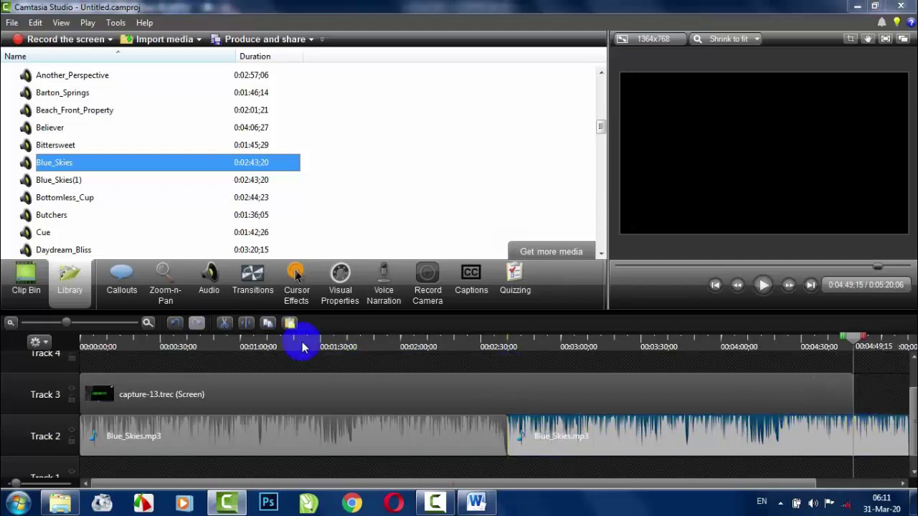
pyautogui.click(244, 323)
pyautogui.click(889, 437)
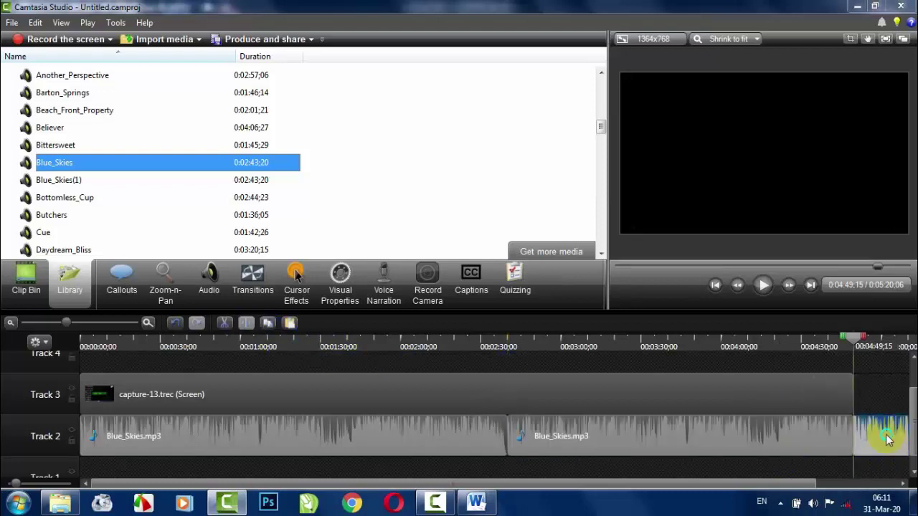
pyautogui.rightClick(887, 439)
pyautogui.click(774, 287)
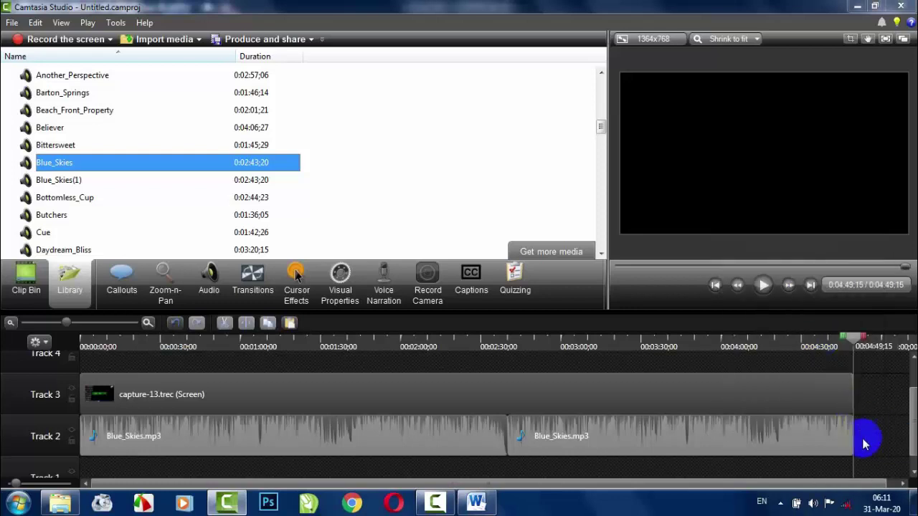
# Step: Apply an audio fade-out to the end of the second Blue_Skies clip
pyautogui.scroll(-5, 583, 449)
pyautogui.scroll(3, 415, 427)
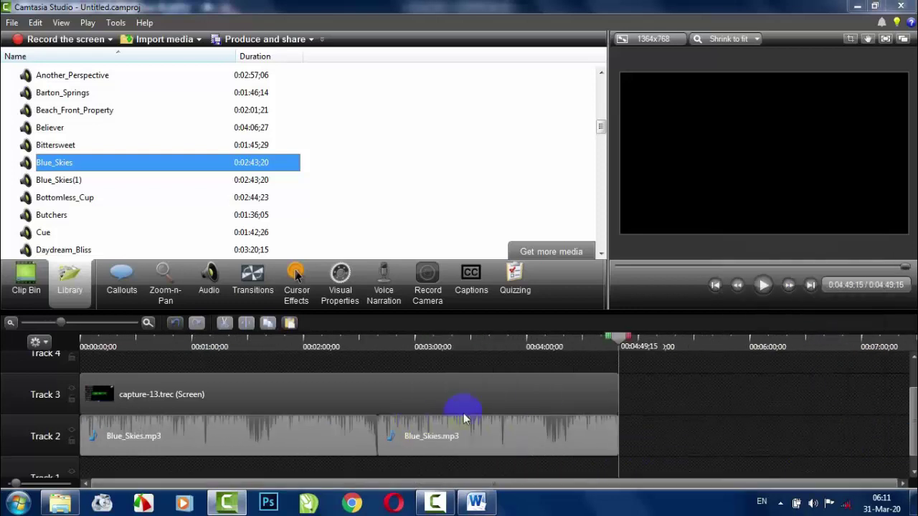
pyautogui.moveTo(584, 344)
pyautogui.mouseDown()
pyautogui.moveTo(58, 359)
pyautogui.moveTo(579, 357)
pyautogui.mouseUp()
pyautogui.click(606, 434)
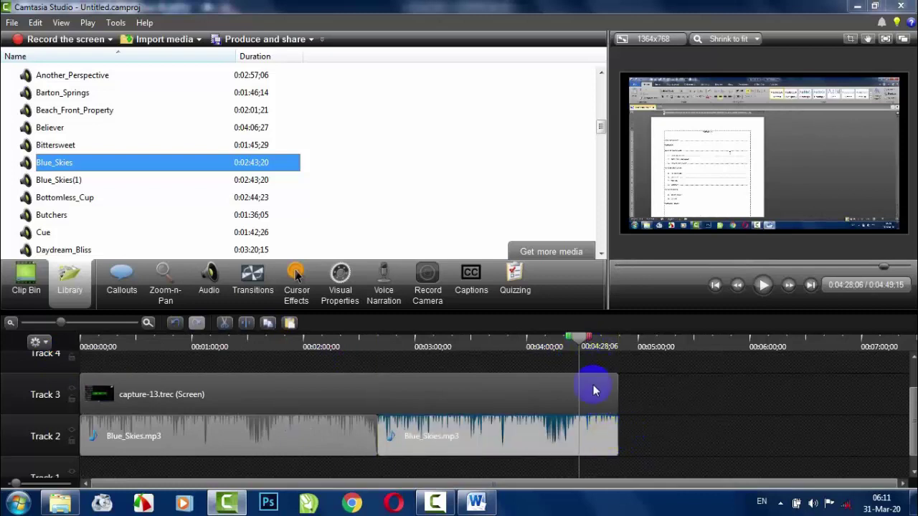
pyautogui.click(607, 347)
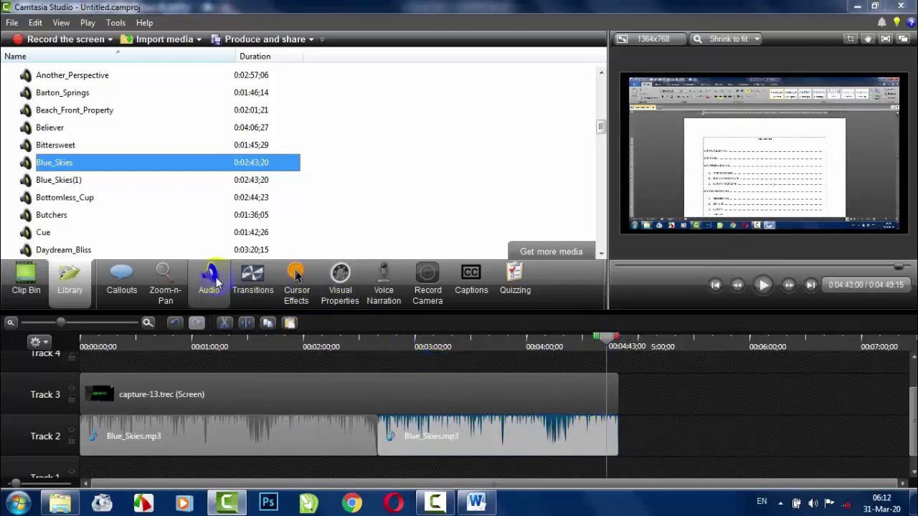
pyautogui.click(214, 281)
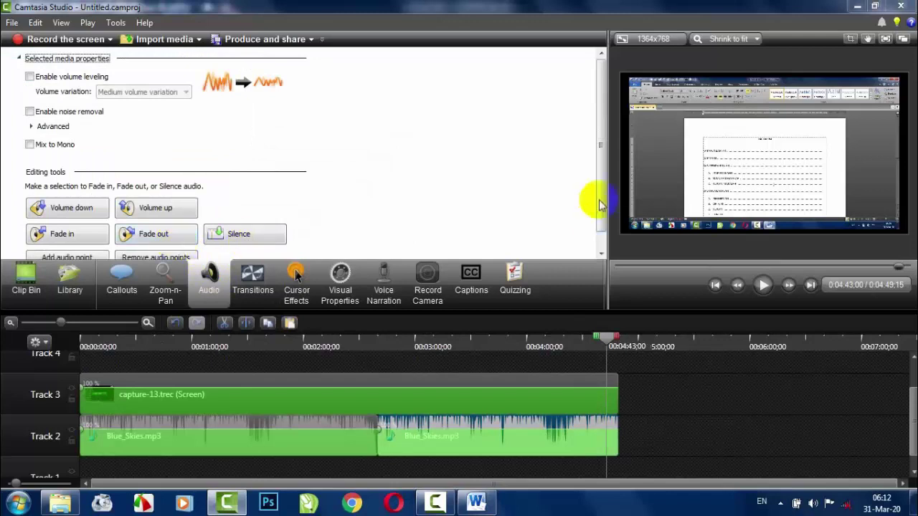
pyautogui.scroll(-1, 592, 180)
pyautogui.click(162, 216)
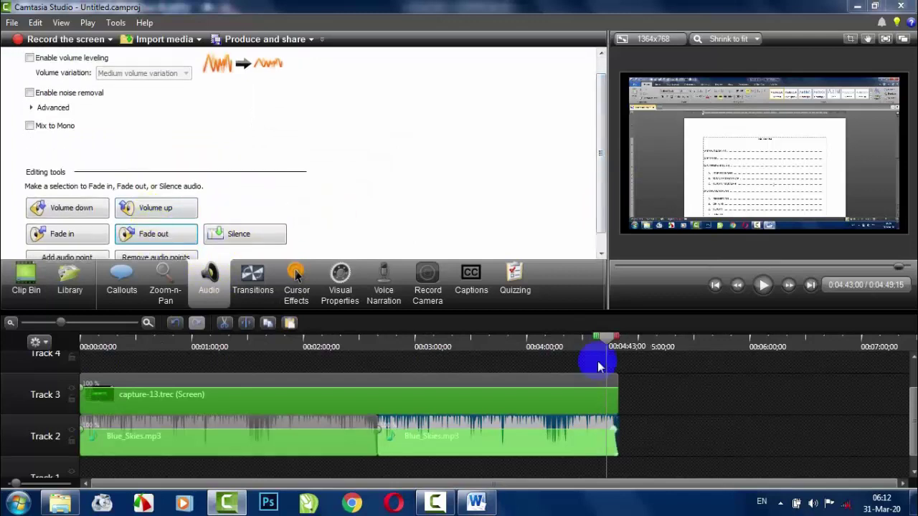
# Step: Play the last seconds of the timeline to check the fade-out, and move the playhead to the join between the two music clips
pyautogui.moveTo(609, 350); pyautogui.dragTo(606, 349)
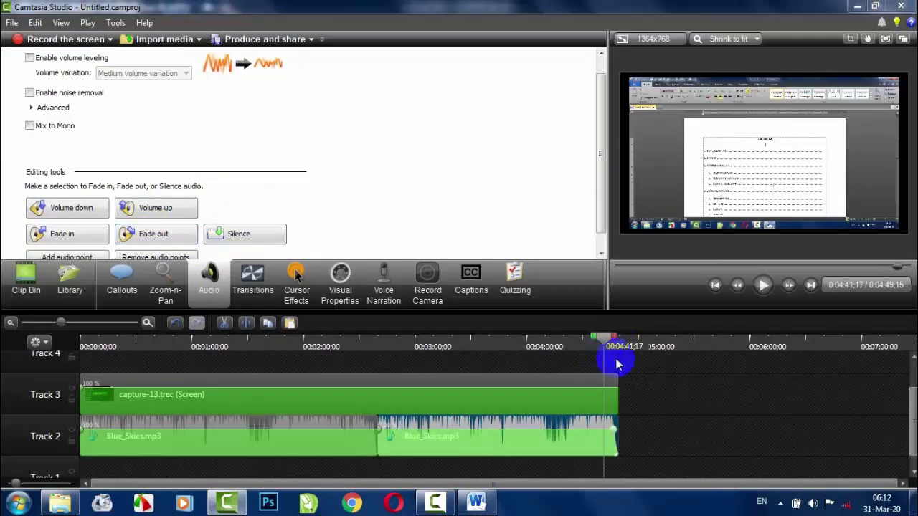
pyautogui.click(615, 353)
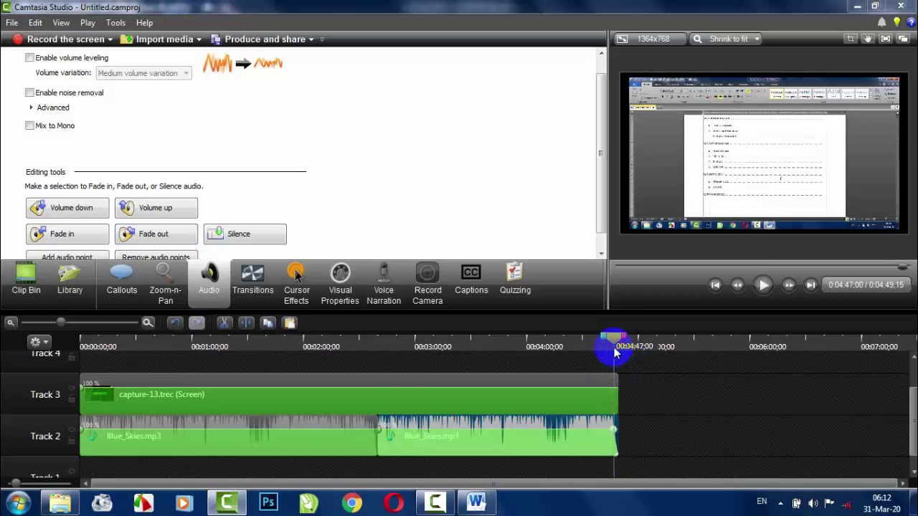
pyautogui.moveTo(613, 345); pyautogui.dragTo(608, 339)
pyautogui.click(763, 285)
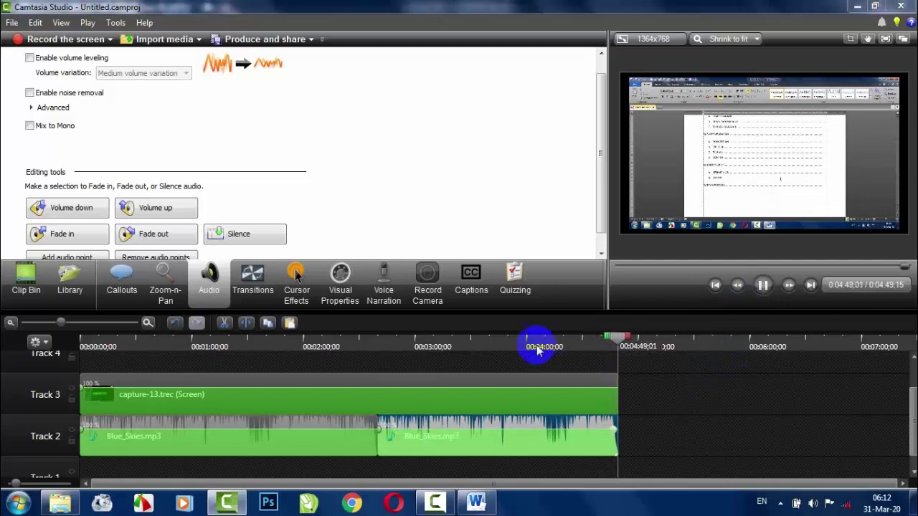
pyautogui.click(375, 339)
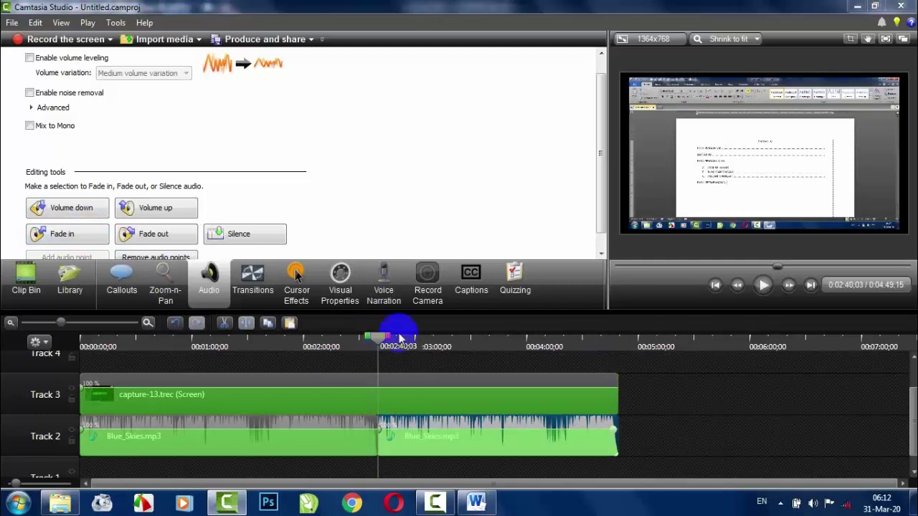
# Step: Lower the second Blue_Skies clip's volume and raise it back to its original level
pyautogui.click(71, 237)
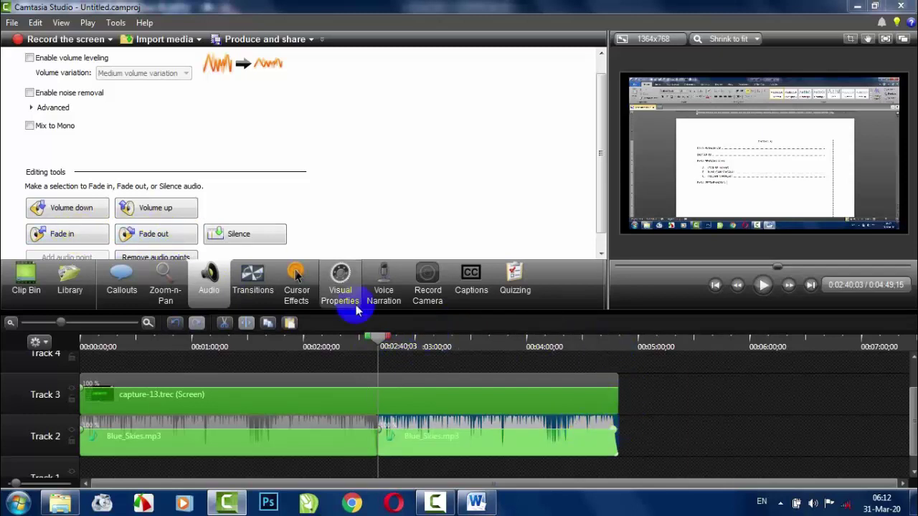
pyautogui.click(81, 214)
pyautogui.click(81, 213)
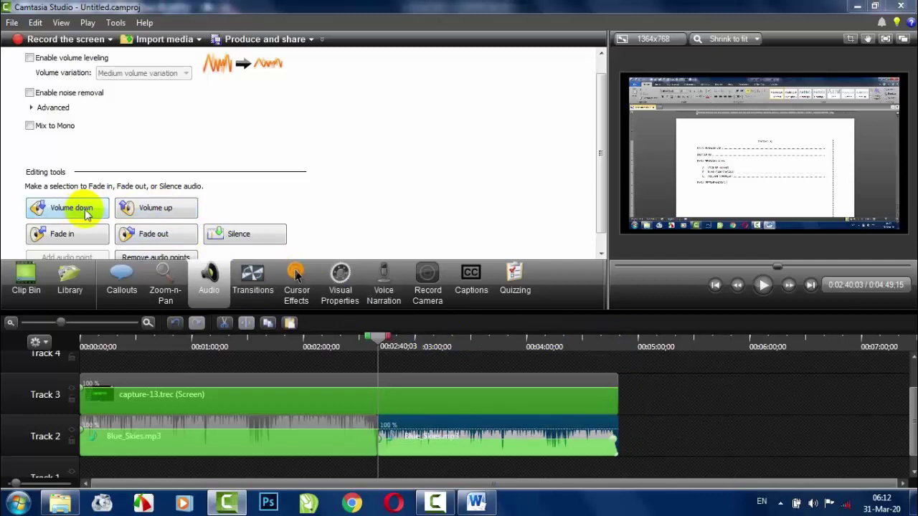
pyautogui.click(158, 211)
pyautogui.click(158, 210)
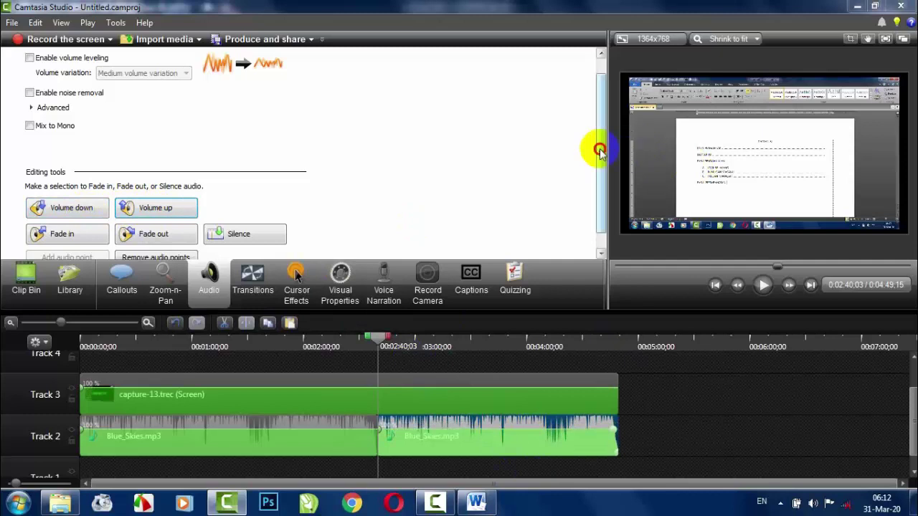
pyautogui.moveTo(596, 148); pyautogui.dragTo(596, 79)
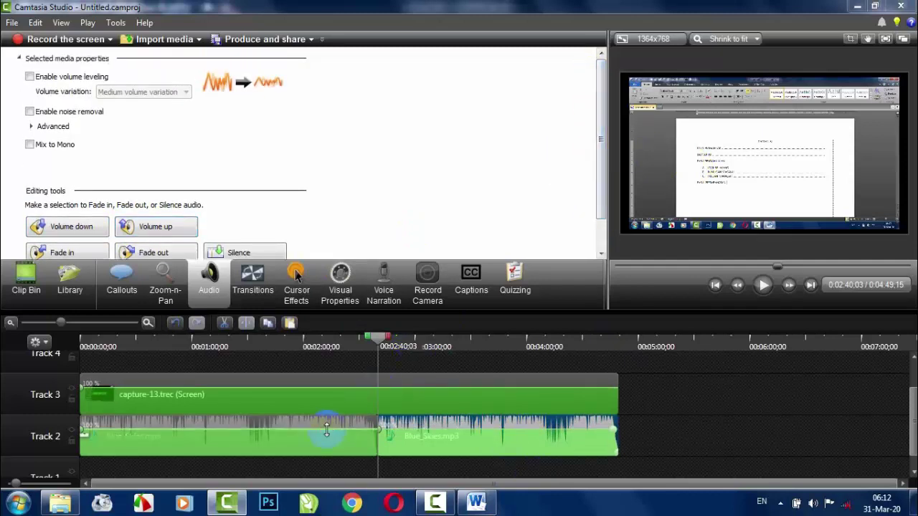
pyautogui.click(305, 415)
pyautogui.moveTo(255, 339); pyautogui.dragTo(118, 339)
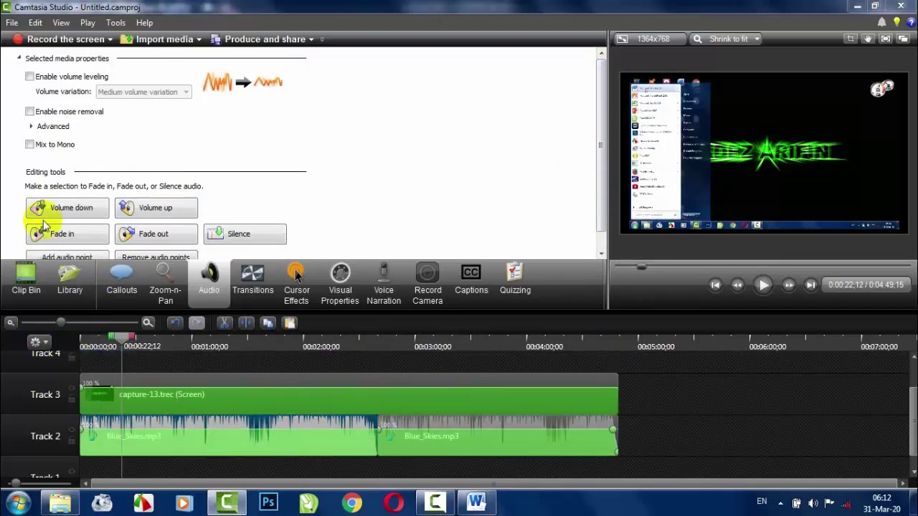
pyautogui.click(70, 283)
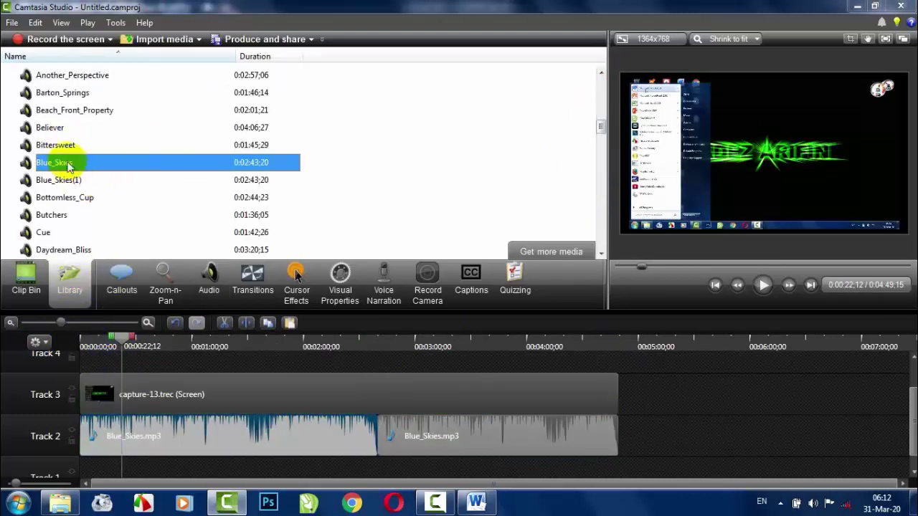
pyautogui.click(650, 437)
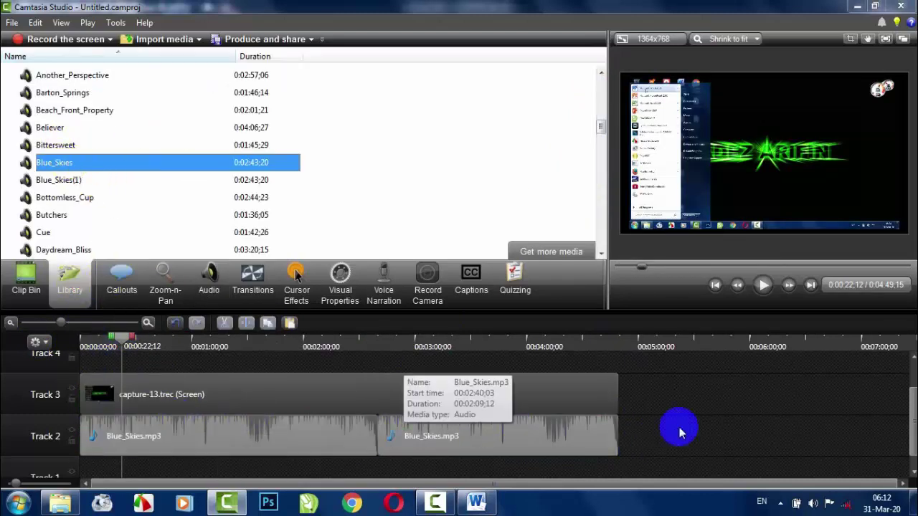
pyautogui.click(223, 324)
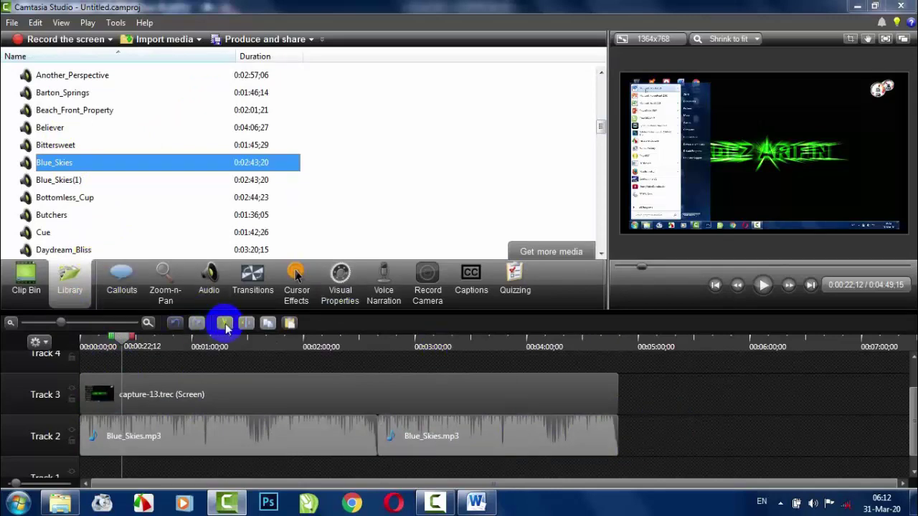
# Step: Save the project in the Videos library as "Cara Membuat Daftar Isi di WOrd2010"
pyautogui.hotkey('ctrl', 's')
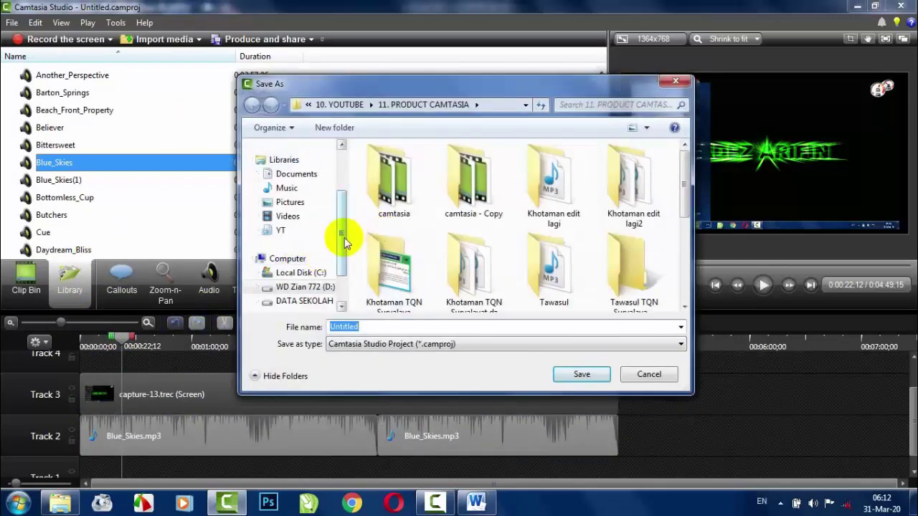
pyautogui.click(287, 216)
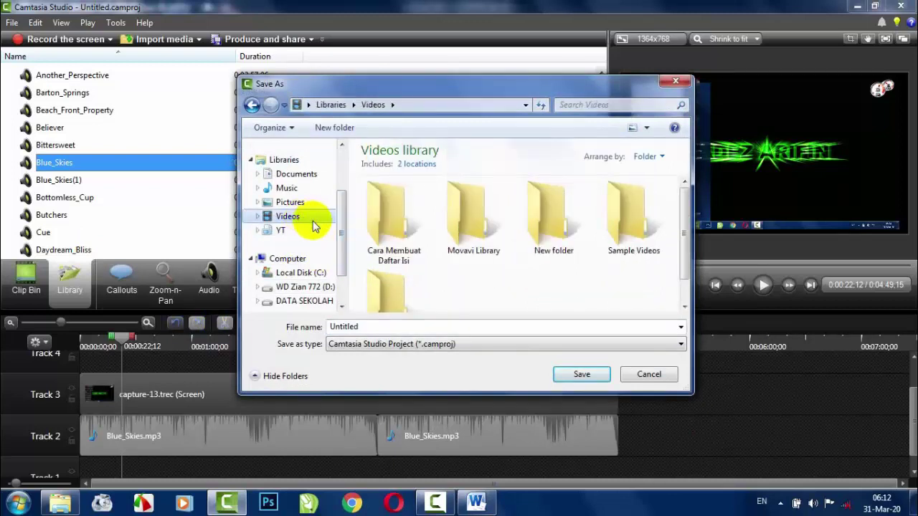
pyautogui.click(293, 326)
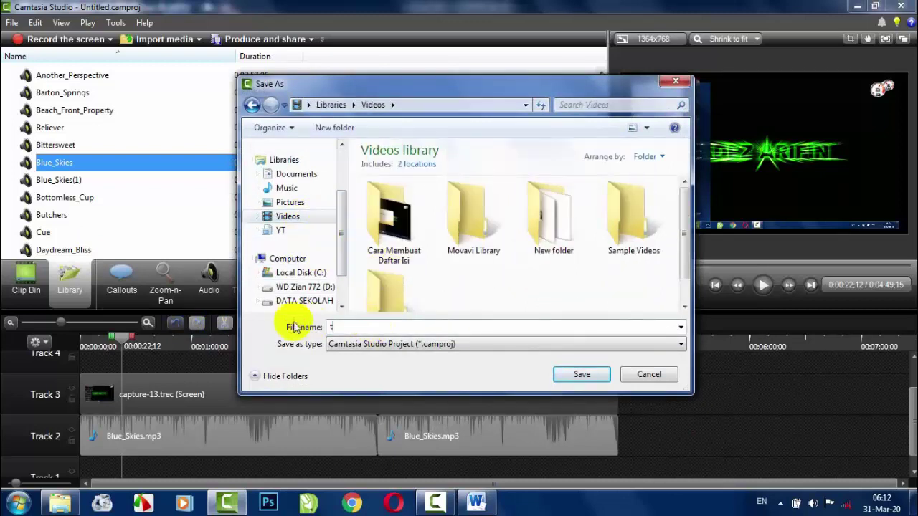
pyautogui.write('tUTORIA')
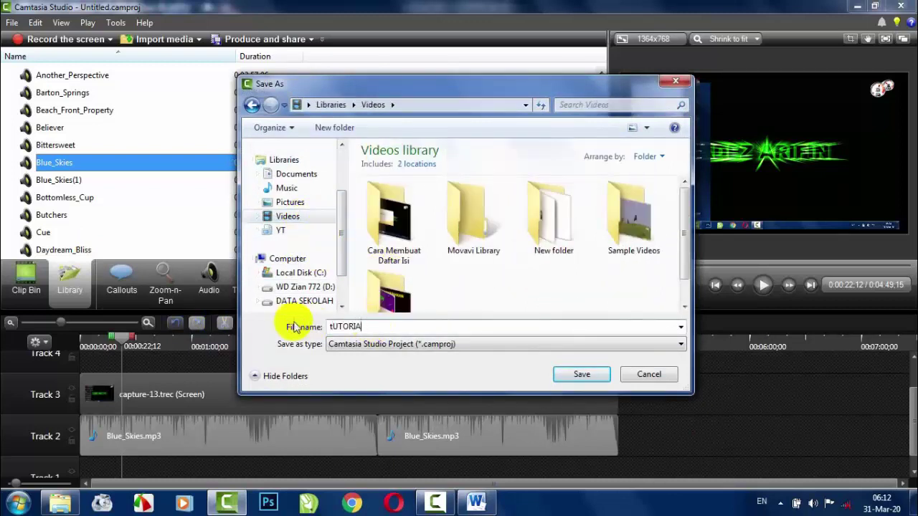
pyautogui.write('Cara Membuat Daftar')
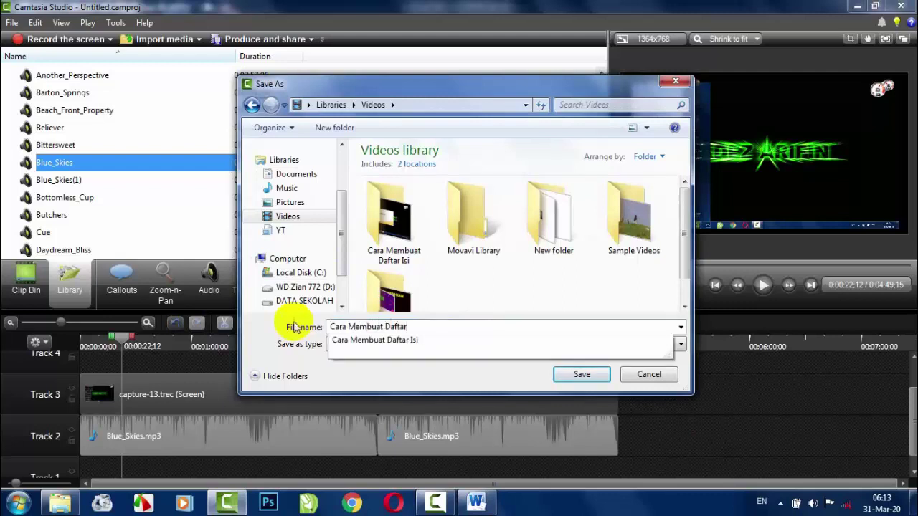
pyautogui.write('Is')
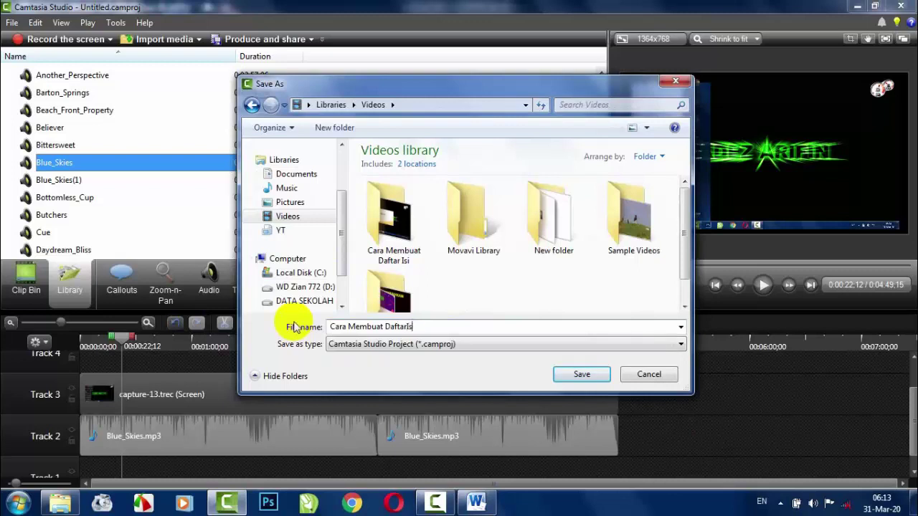
pyautogui.press('BackSpace')
pyautogui.press('BackSpace')
pyautogui.write('Isi di WOrd2010')
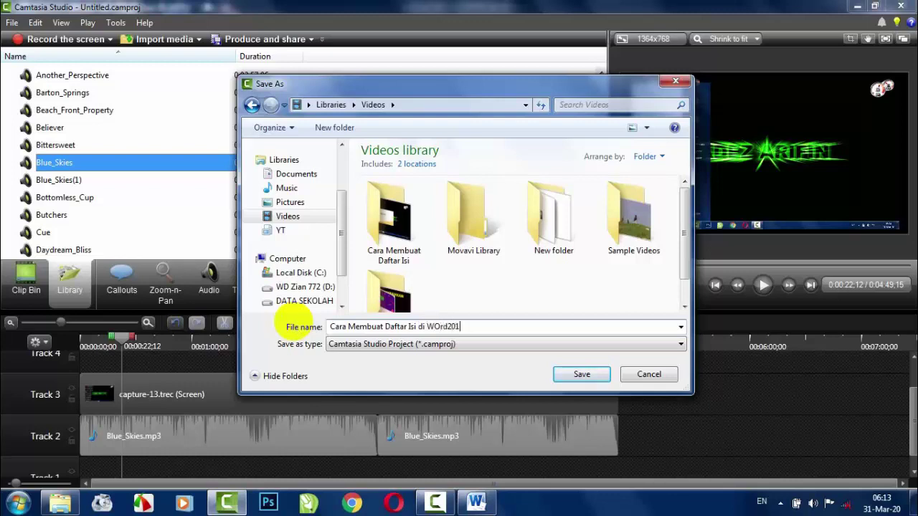
pyautogui.click(585, 384)
# Step: Split the capture-13 screen recording on Track 3 at 0:00:29;20
pyautogui.click(152, 342)
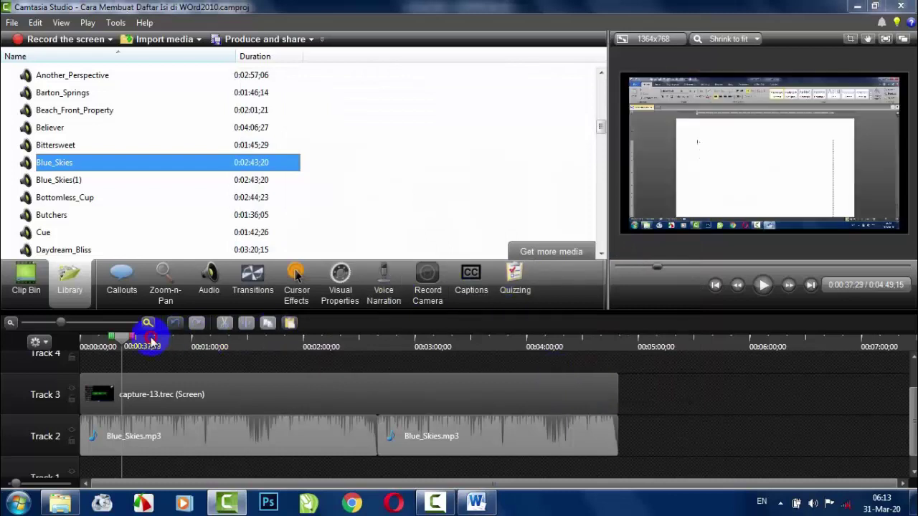
pyautogui.moveTo(152, 343)
pyautogui.mouseDown()
pyautogui.moveTo(82, 343)
pyautogui.moveTo(185, 343)
pyautogui.moveTo(135, 344)
pyautogui.mouseUp()
pyautogui.click(219, 388)
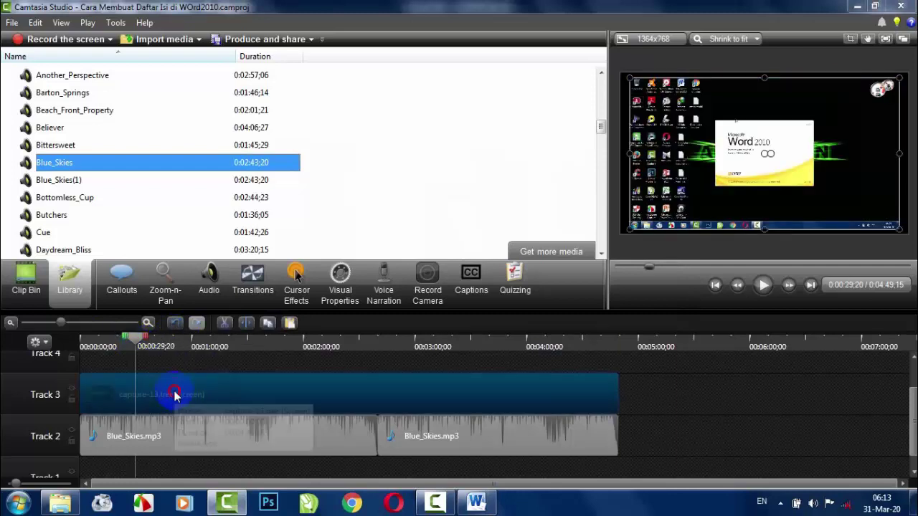
pyautogui.click(245, 325)
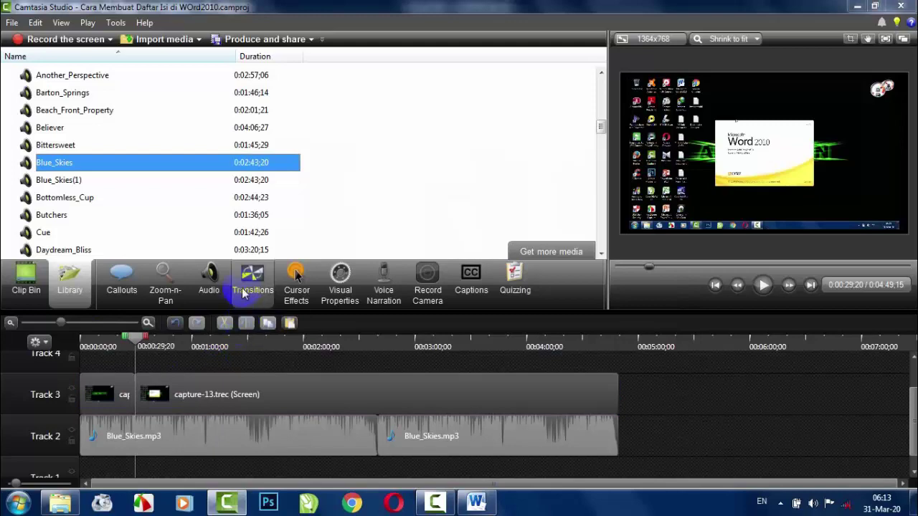
# Step: Add a Ripple transition at the join between the two capture-13 clips on Track 3
pyautogui.click(251, 284)
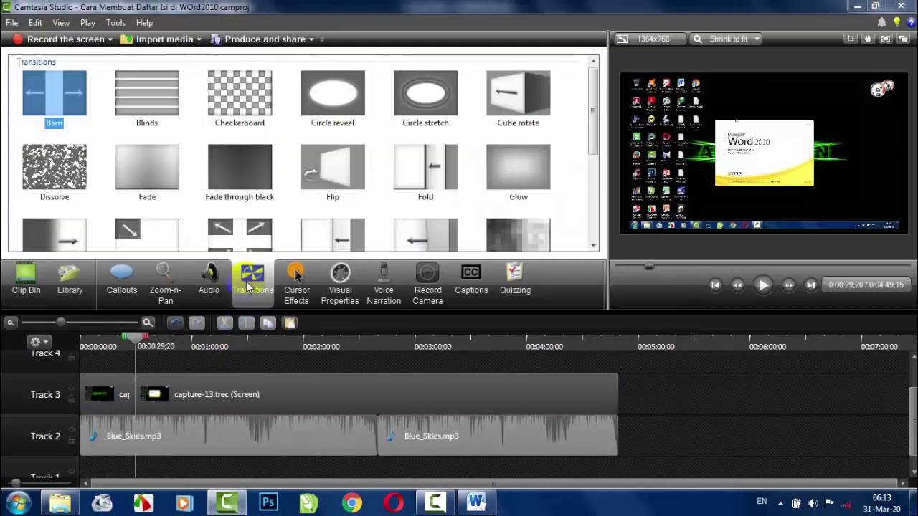
pyautogui.click(315, 183)
pyautogui.scroll(-5, 383, 184)
pyautogui.scroll(3, 385, 188)
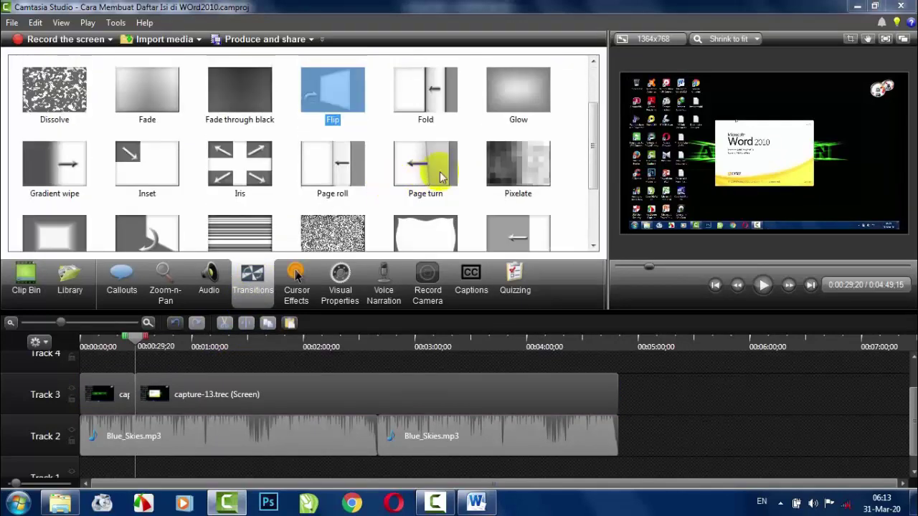
pyautogui.scroll(-2, 440, 176)
pyautogui.moveTo(426, 143); pyautogui.dragTo(149, 397)
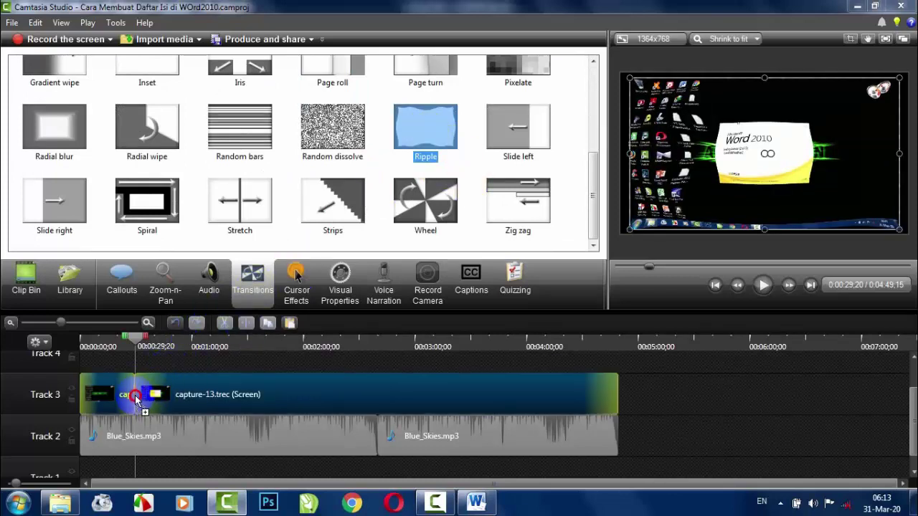
# Step: Play the timeline from just before the first split to check the Ripple transition
pyautogui.click(128, 350)
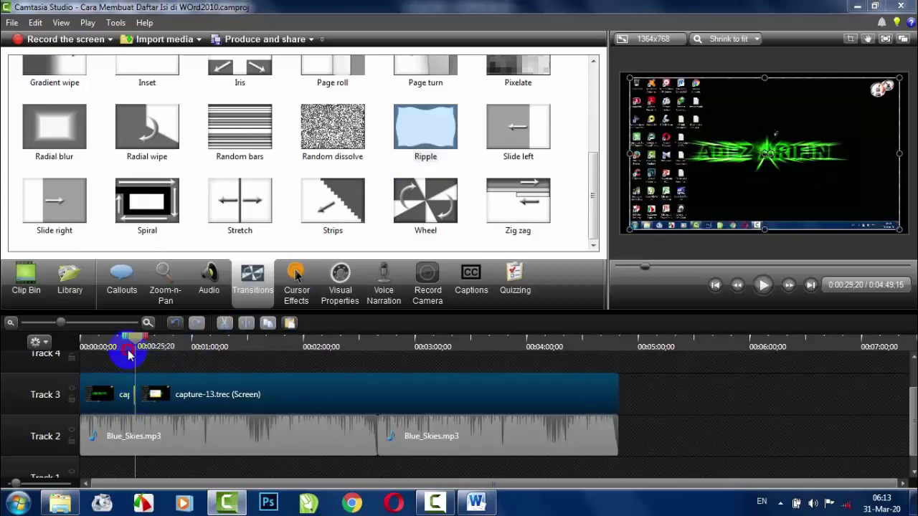
pyautogui.moveTo(130, 352); pyautogui.dragTo(126, 349)
pyautogui.click(127, 350)
pyautogui.click(764, 285)
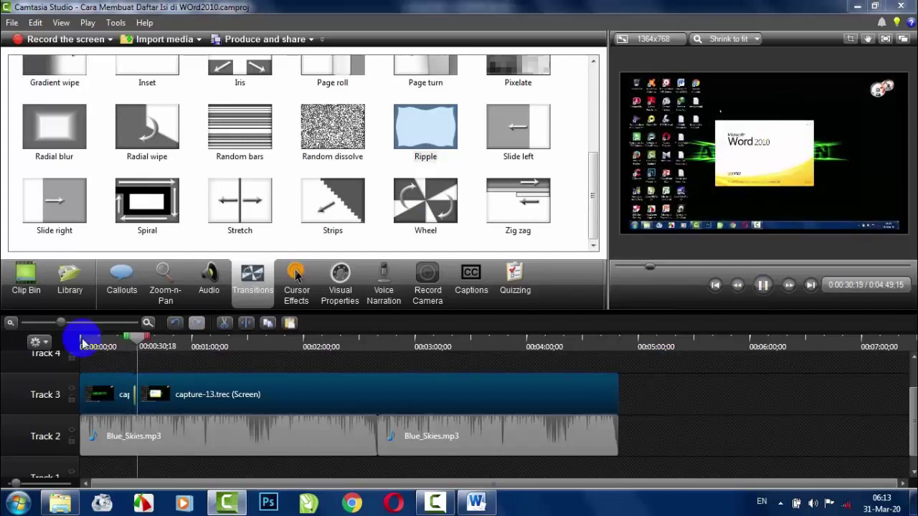
# Step: Split the screen recording at 0:01:15;16 and add a Cube rotate transition at the new join
pyautogui.click(221, 335)
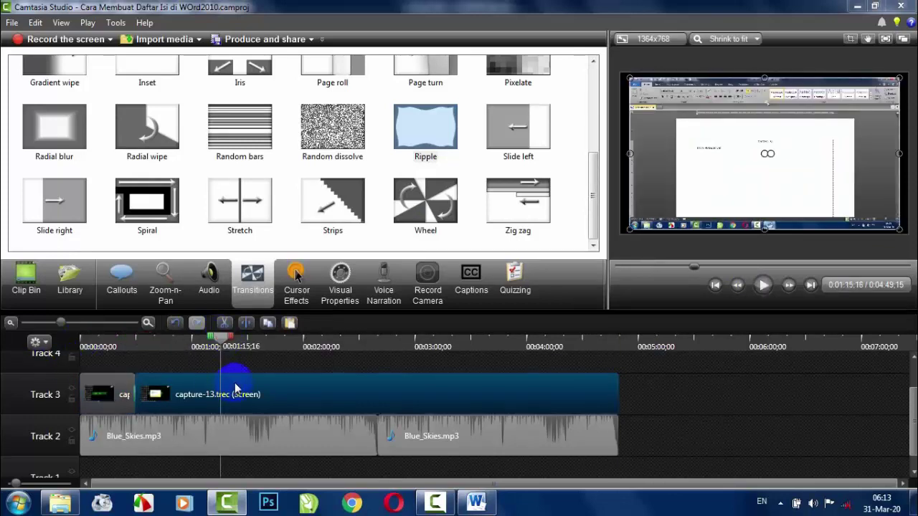
pyautogui.click(246, 322)
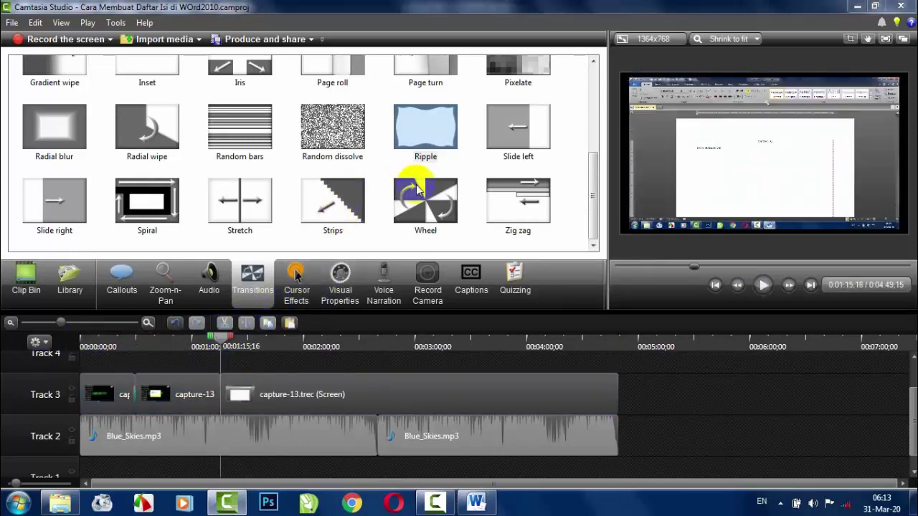
pyautogui.scroll(3, 445, 190)
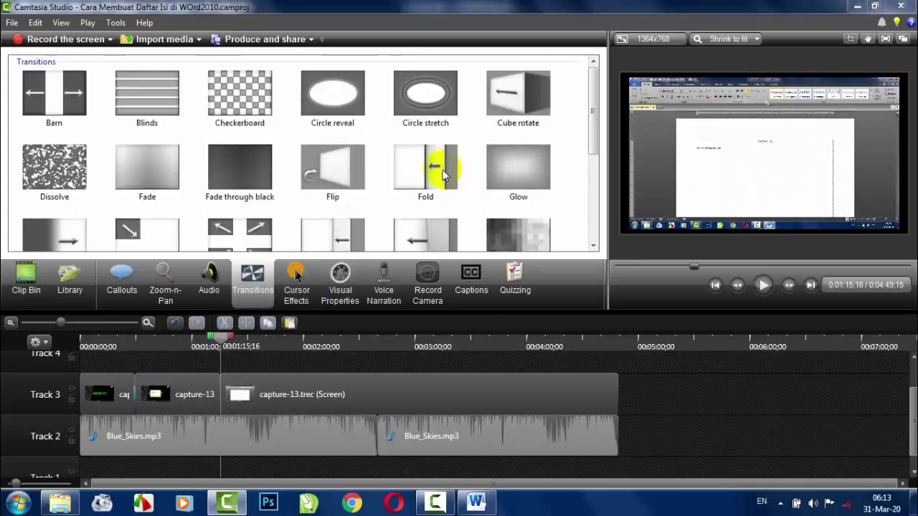
pyautogui.click(443, 175)
pyautogui.click(350, 163)
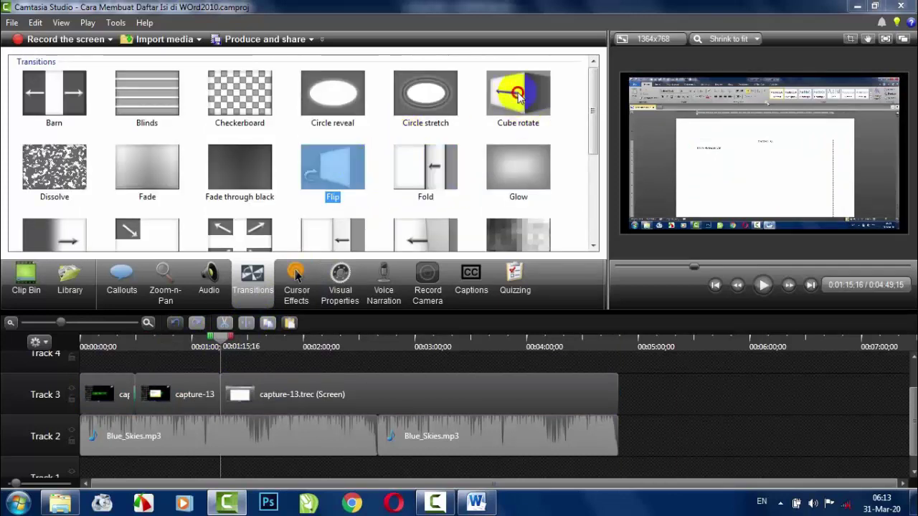
pyautogui.moveTo(519, 97); pyautogui.dragTo(220, 394)
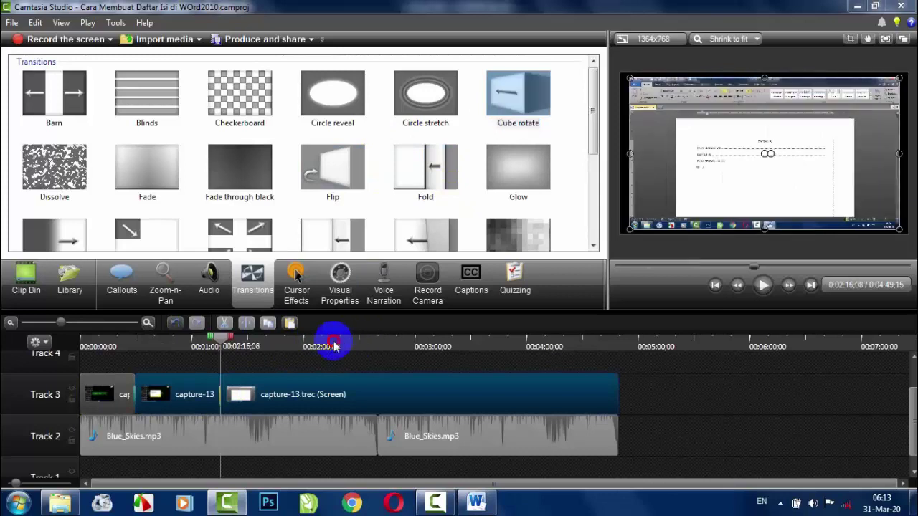
# Step: Split the screen recording at 0:02:16;08 and add a Fold transition at the new join
pyautogui.click(334, 346)
pyautogui.click(249, 324)
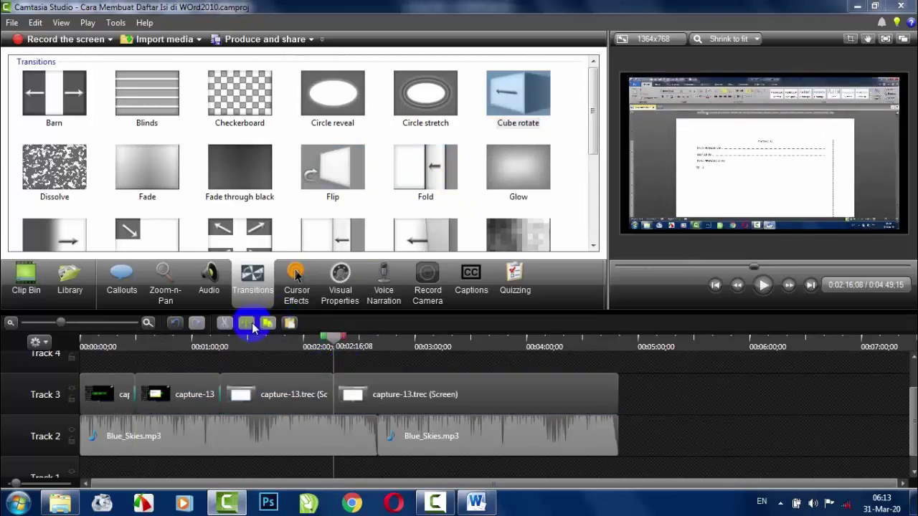
pyautogui.moveTo(428, 161); pyautogui.dragTo(333, 395)
# Step: Split the screen recording at 0:03:14;25 and add a Page turn transition at the new join
pyautogui.click(439, 343)
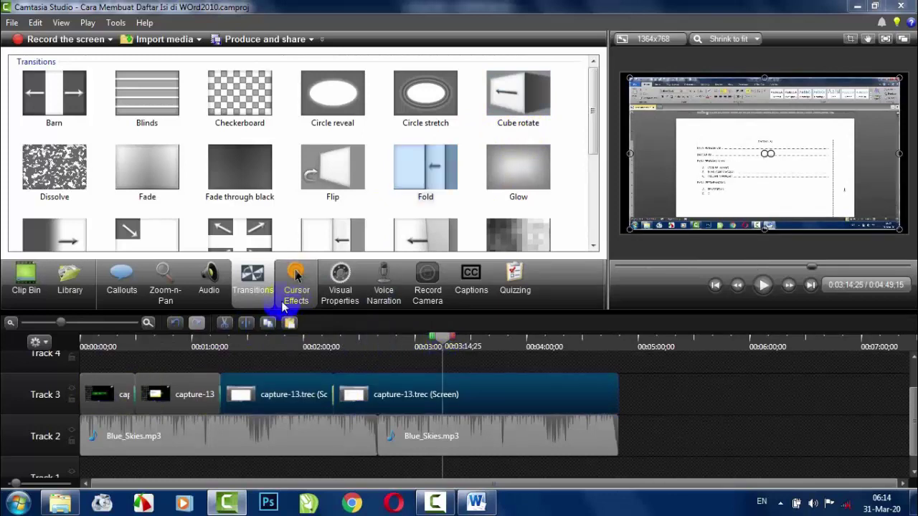
pyautogui.click(246, 322)
pyautogui.click(517, 232)
pyautogui.scroll(-3, 507, 228)
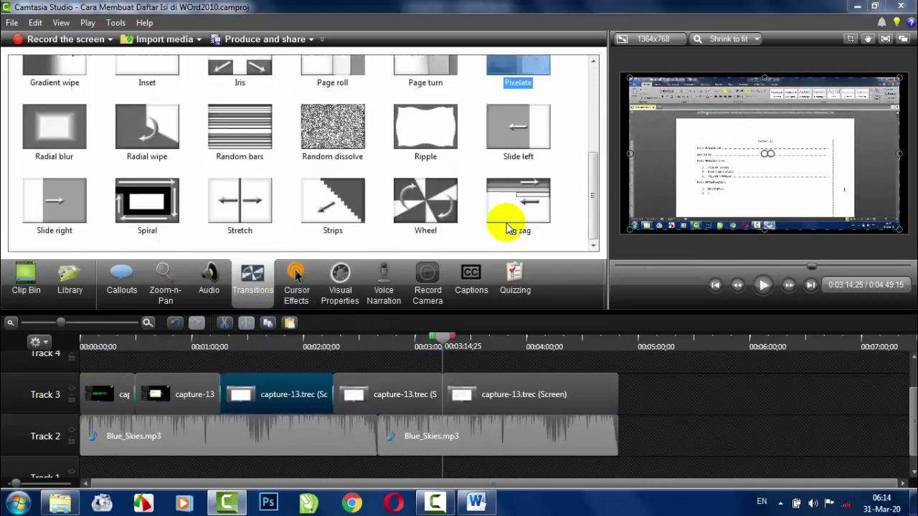
pyautogui.scroll(1, 507, 228)
pyautogui.moveTo(418, 92); pyautogui.dragTo(439, 395)
# Step: Play the timeline around each of the last three joins to check the Cube rotate, Fold and Page turn transitions
pyautogui.click(218, 342)
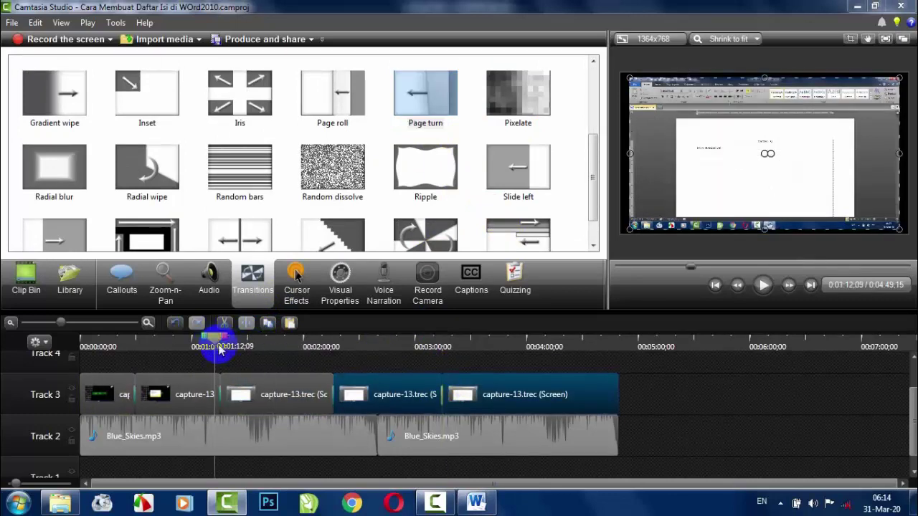
pyautogui.click(764, 287)
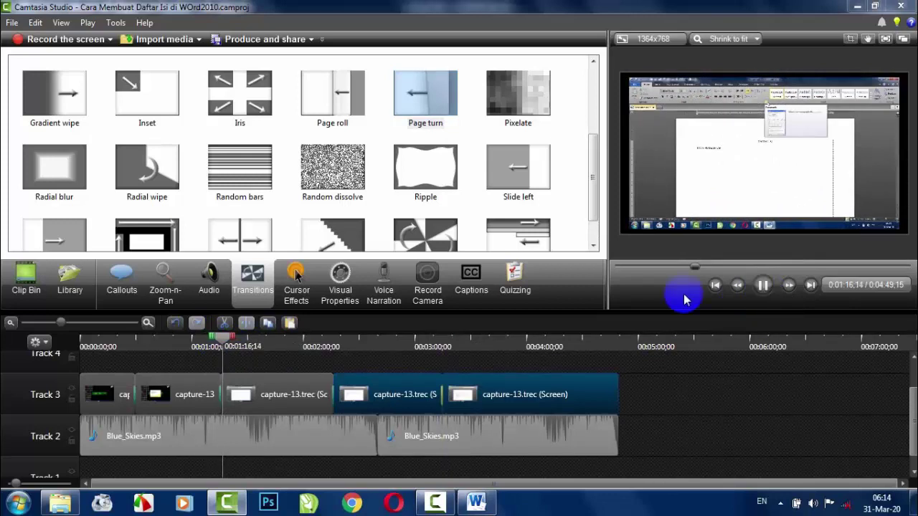
pyautogui.click(330, 350)
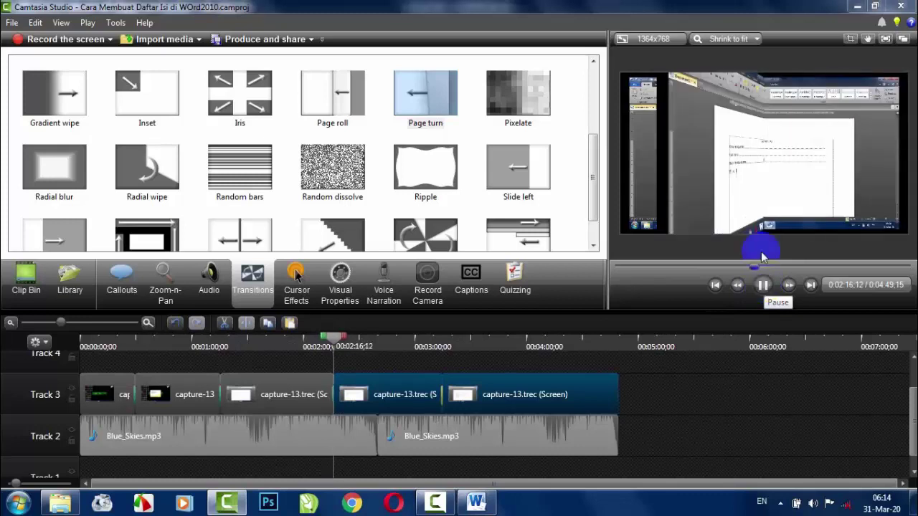
pyautogui.click(439, 348)
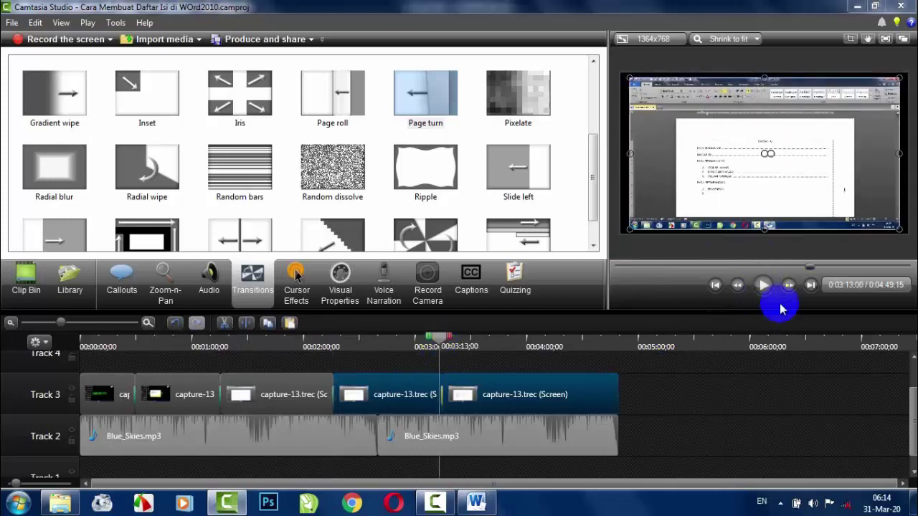
pyautogui.click(763, 284)
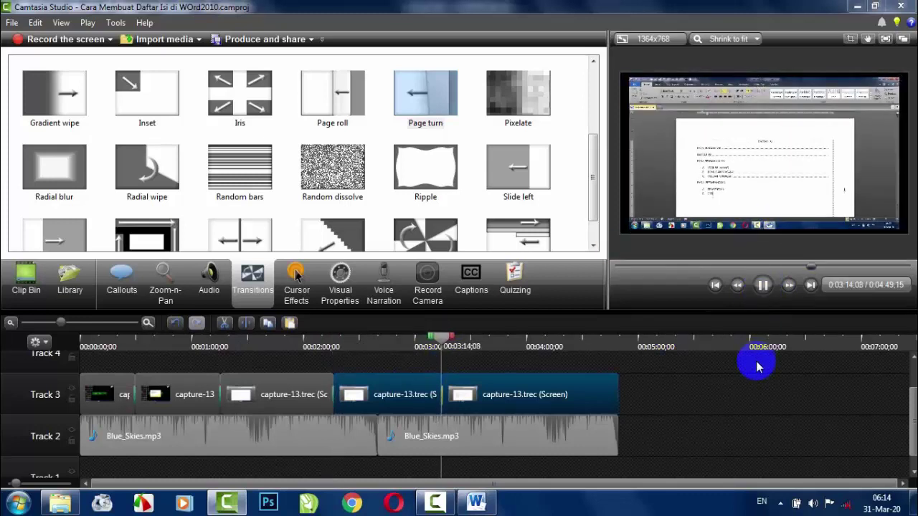
pyautogui.click(543, 350)
pyautogui.click(650, 390)
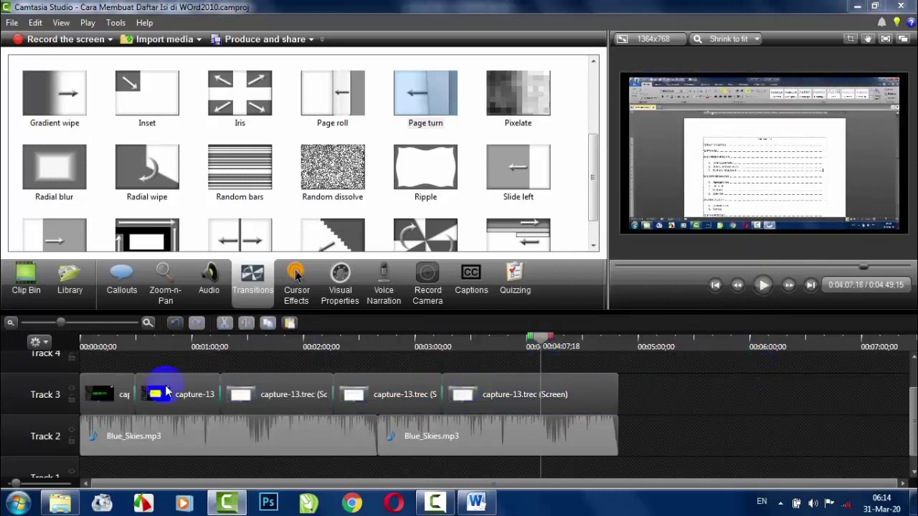
# Step: Add a Ripple transition to the start of the first screen recording clip and play it from the beginning
pyautogui.click(100, 393)
pyautogui.moveTo(432, 178); pyautogui.dragTo(84, 391)
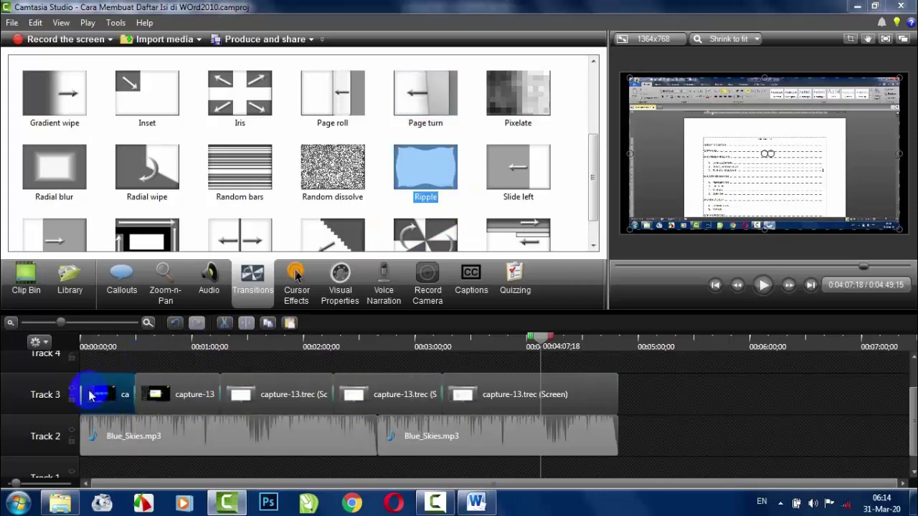
pyautogui.click(764, 285)
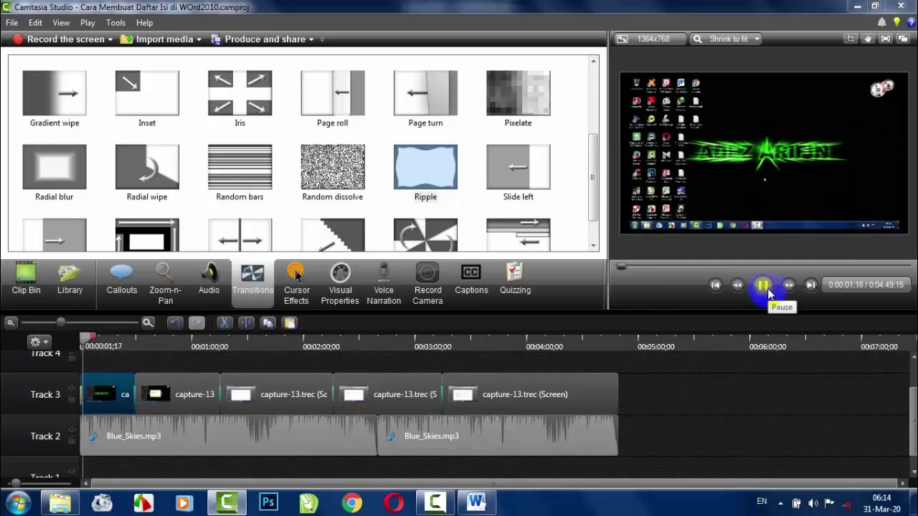
pyautogui.moveTo(92, 338); pyautogui.dragTo(61, 341)
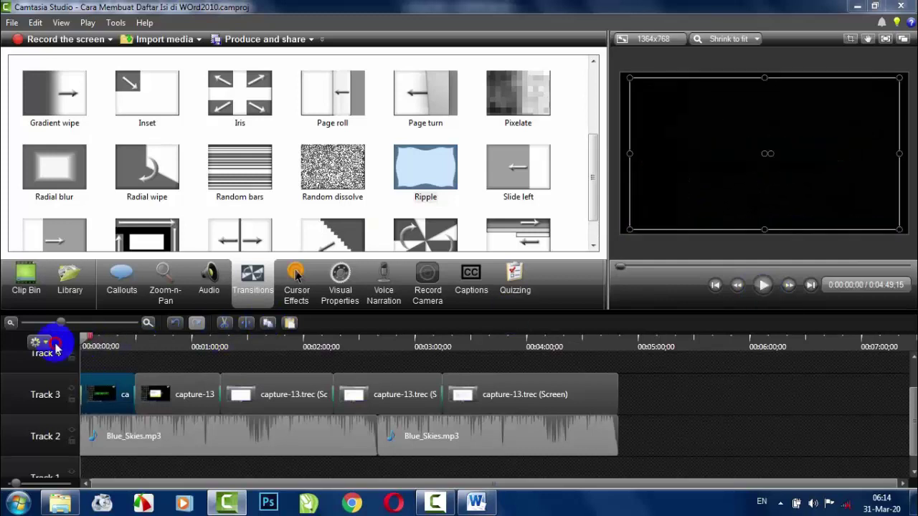
pyautogui.click(763, 286)
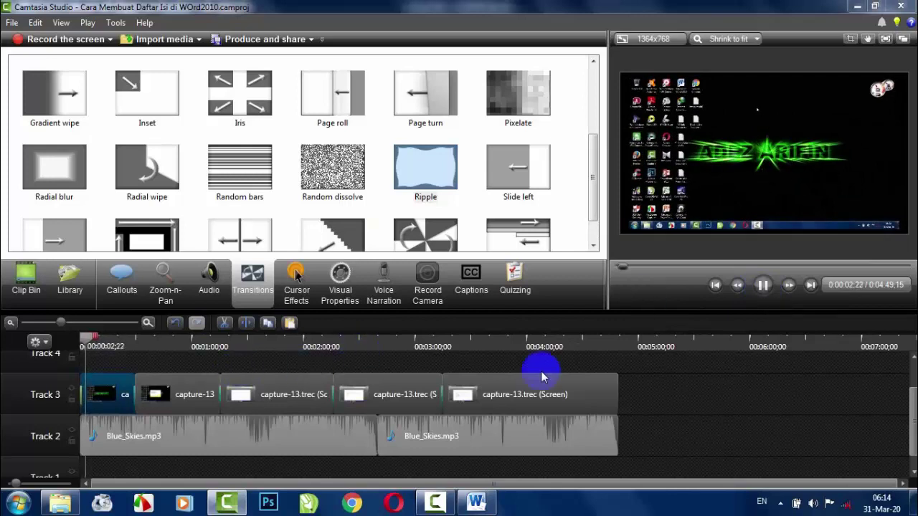
pyautogui.click(649, 392)
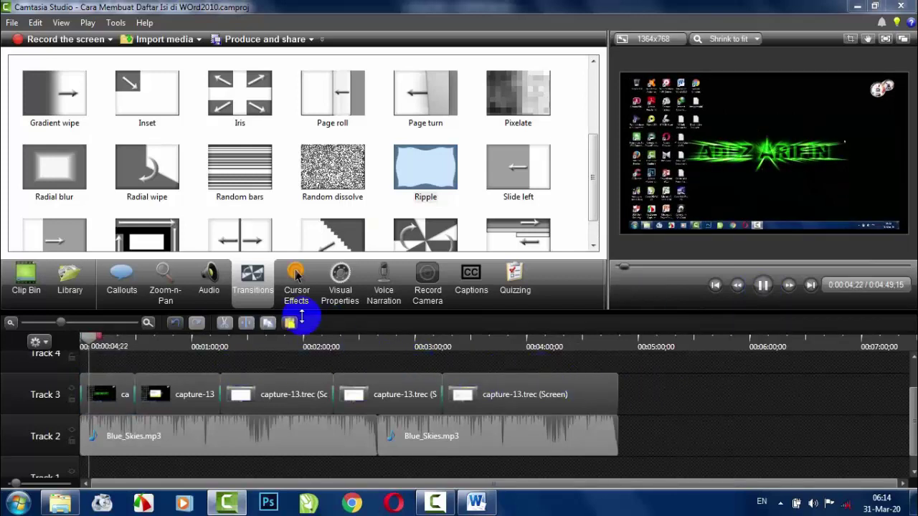
# Step: Add a plain rectangle text callout at 0:00:20;29 and reshape it into a full-width bar along the bottom of the video
pyautogui.click(121, 347)
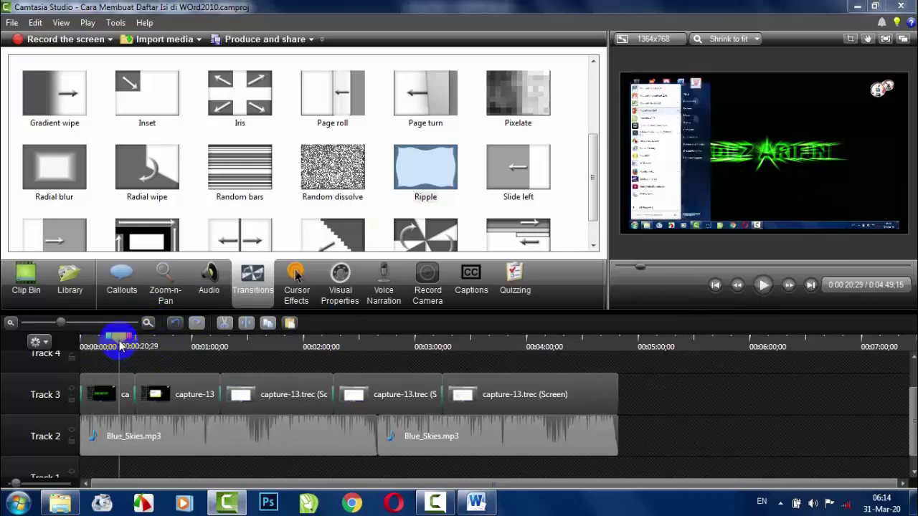
pyautogui.click(126, 288)
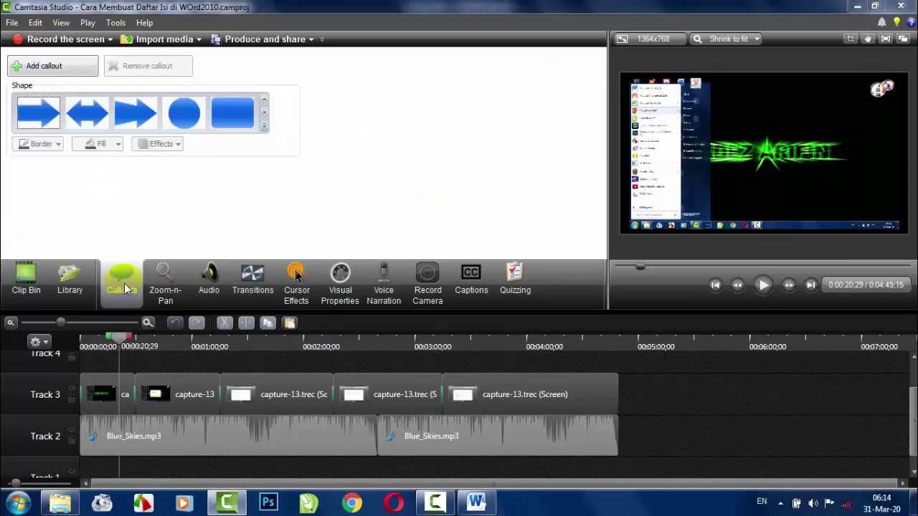
pyautogui.click(266, 132)
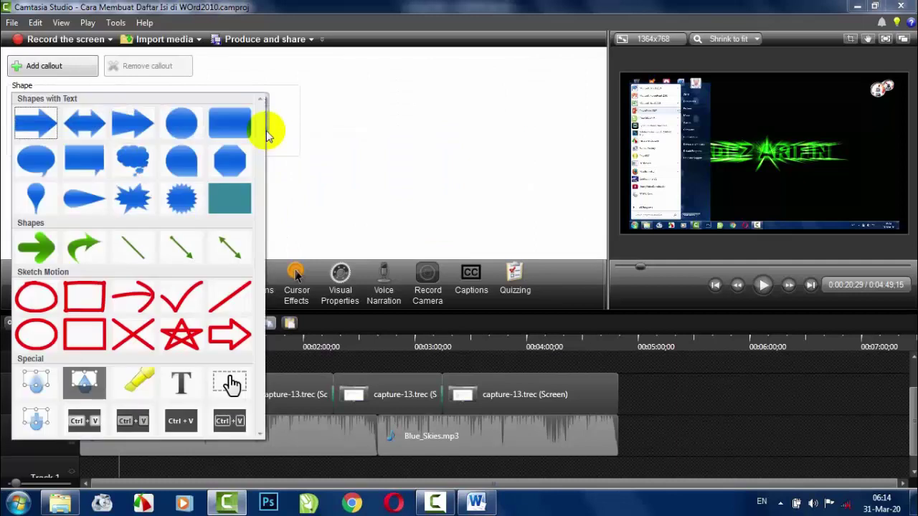
pyautogui.click(231, 207)
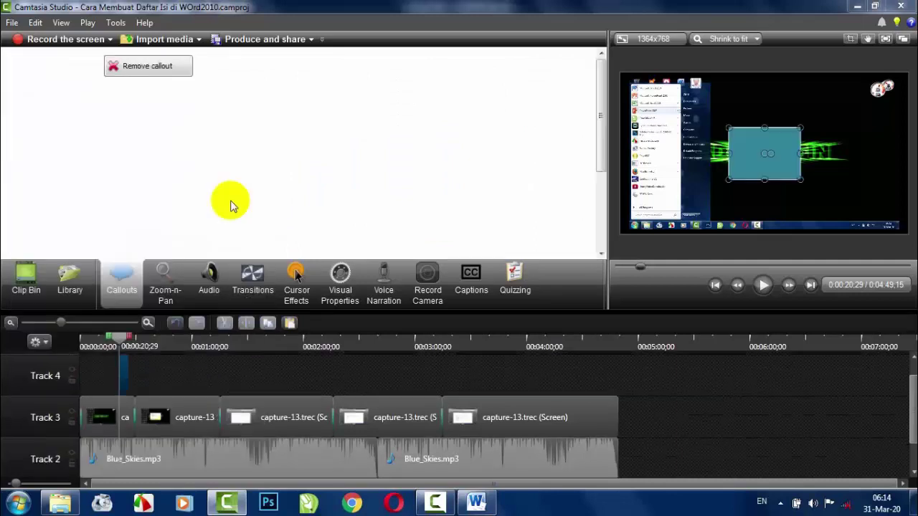
pyautogui.moveTo(760, 157); pyautogui.dragTo(894, 226)
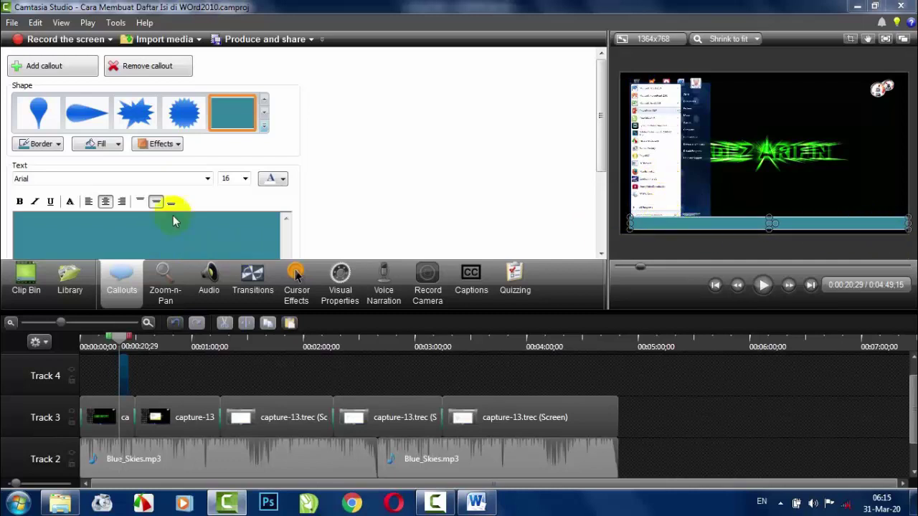
# Step: Fill the callout bar with black and extend its lower edge to the bottom of the video frame
pyautogui.click(58, 144)
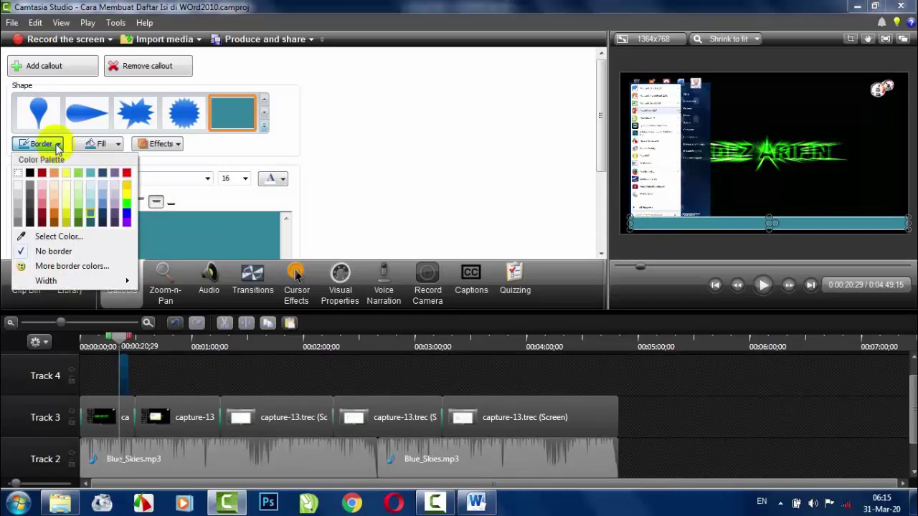
pyautogui.click(119, 144)
pyautogui.click(119, 144)
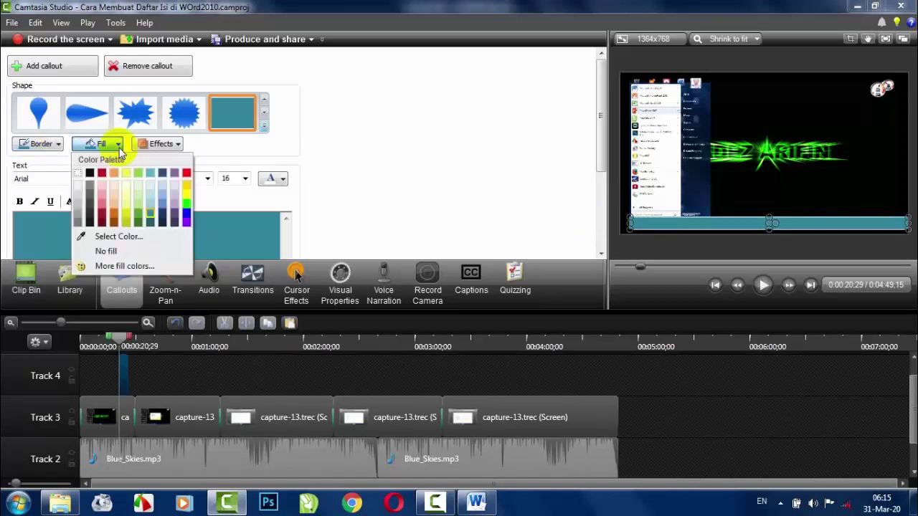
pyautogui.click(91, 177)
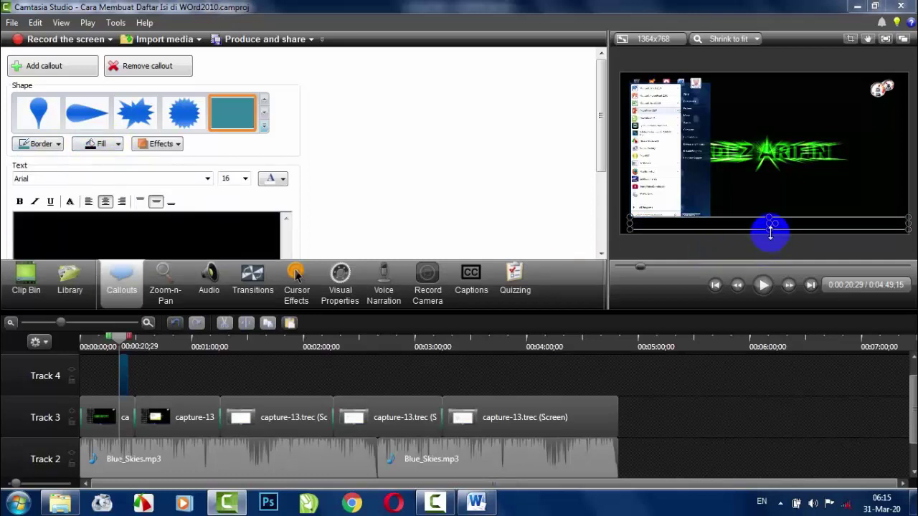
pyautogui.moveTo(770, 231); pyautogui.dragTo(770, 235)
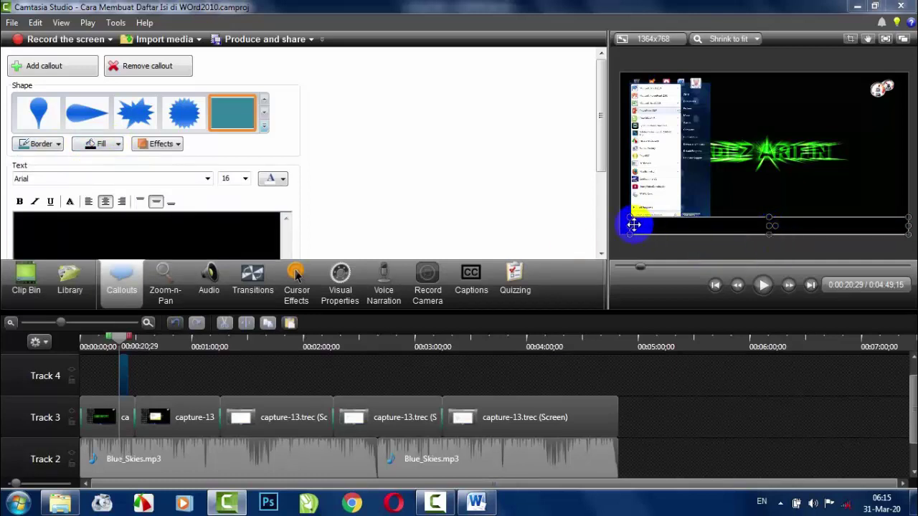
# Step: Try a dark blue and a bright red fill on the callout bar
pyautogui.click(118, 145)
pyautogui.click(162, 223)
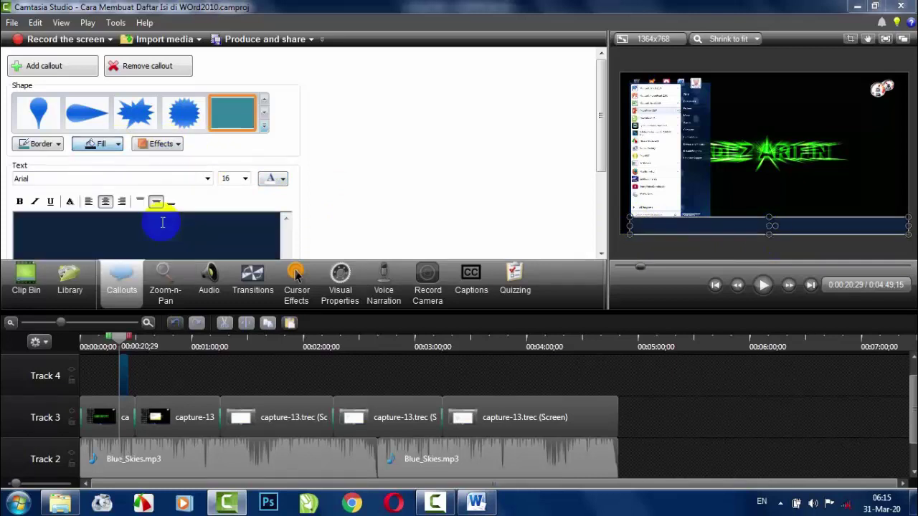
pyautogui.click(117, 144)
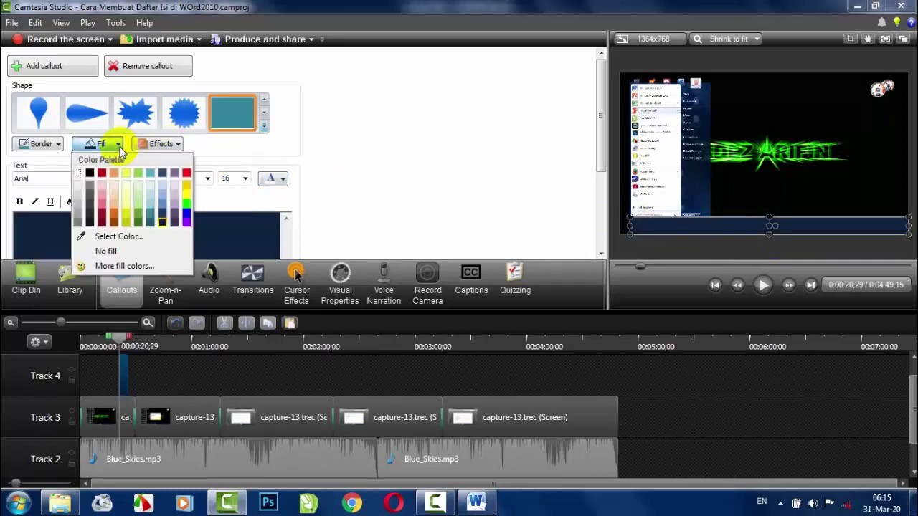
pyautogui.click(187, 174)
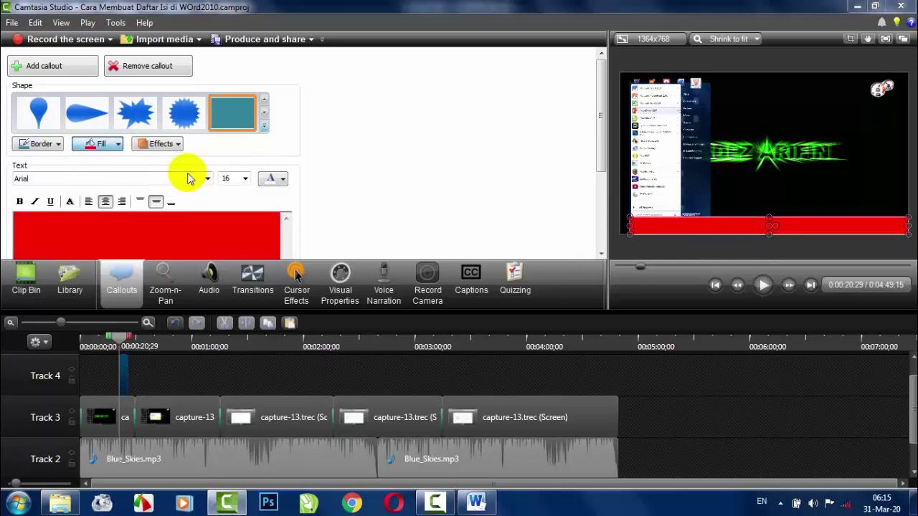
# Step: Change the callout bar's fill to dark red and deselect it
pyautogui.click(117, 144)
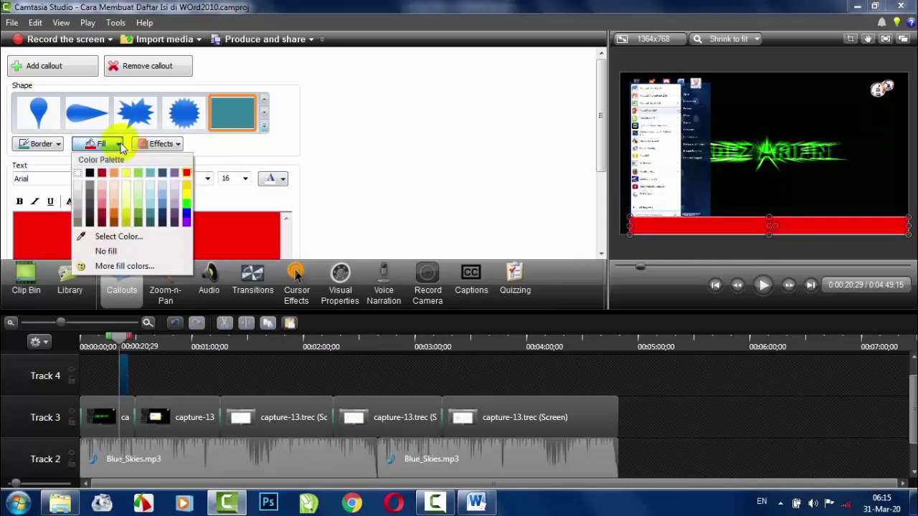
pyautogui.click(102, 223)
pyautogui.click(656, 441)
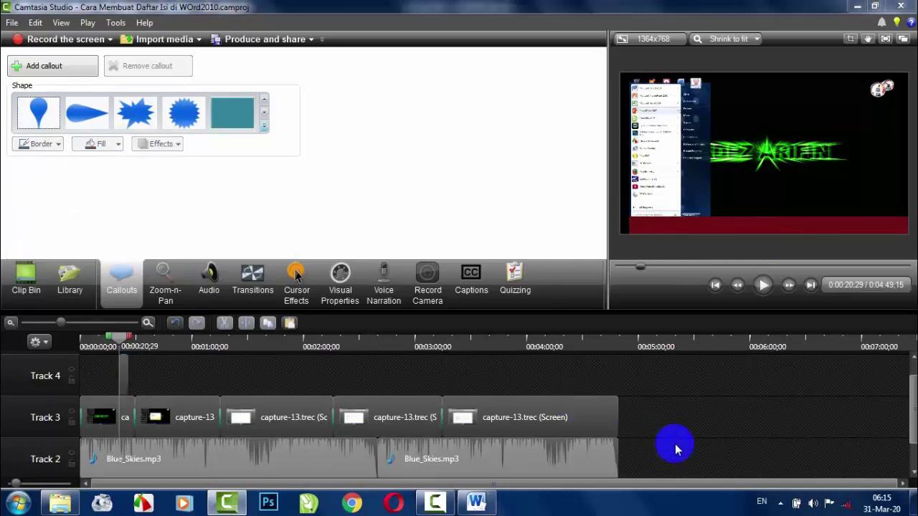
# Step: Enter the text CARA MEMBUAT DAFTAR ISI in the dark red callout and make it bold
pyautogui.click(123, 378)
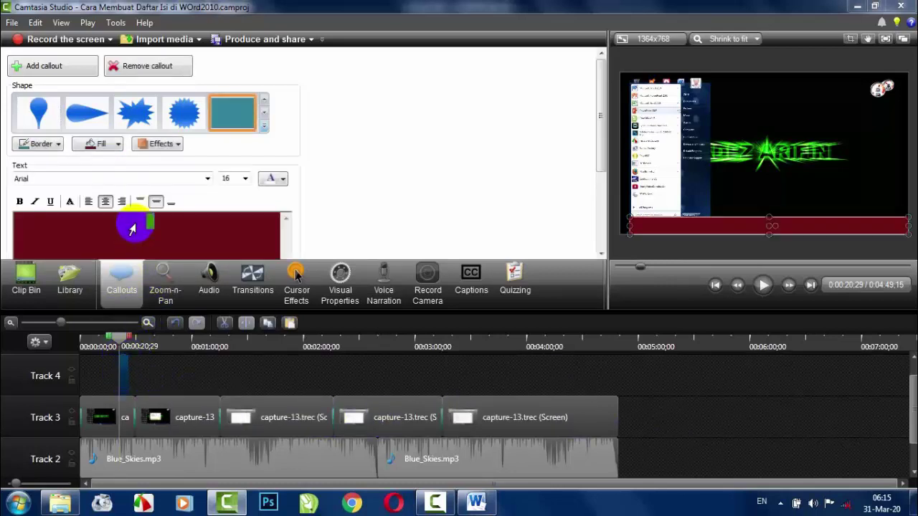
pyautogui.click(151, 223)
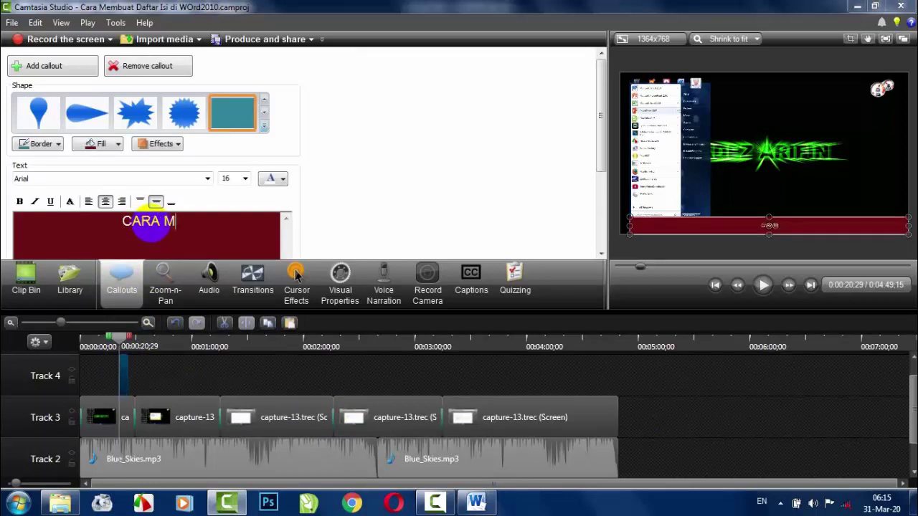
pyautogui.write('CARA MEMBUAT DAFTAR ISI')
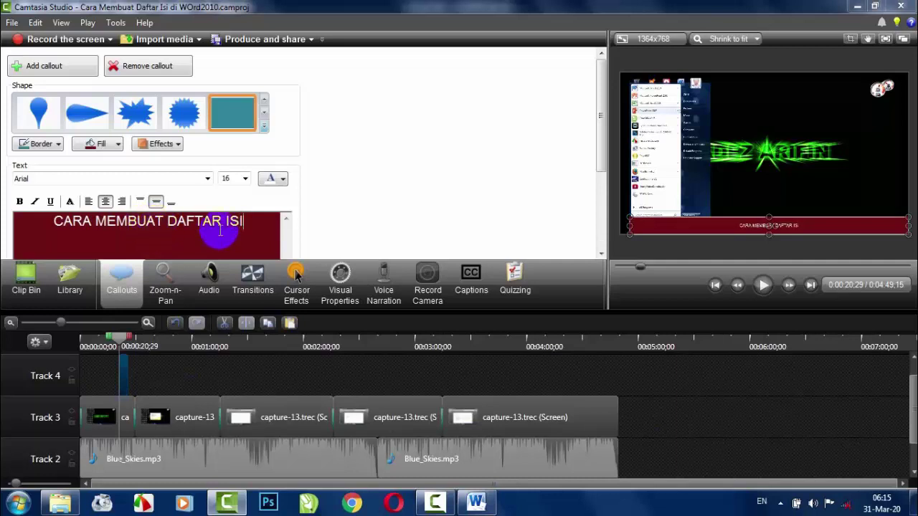
pyautogui.moveTo(246, 224); pyautogui.dragTo(41, 223)
pyautogui.click(21, 202)
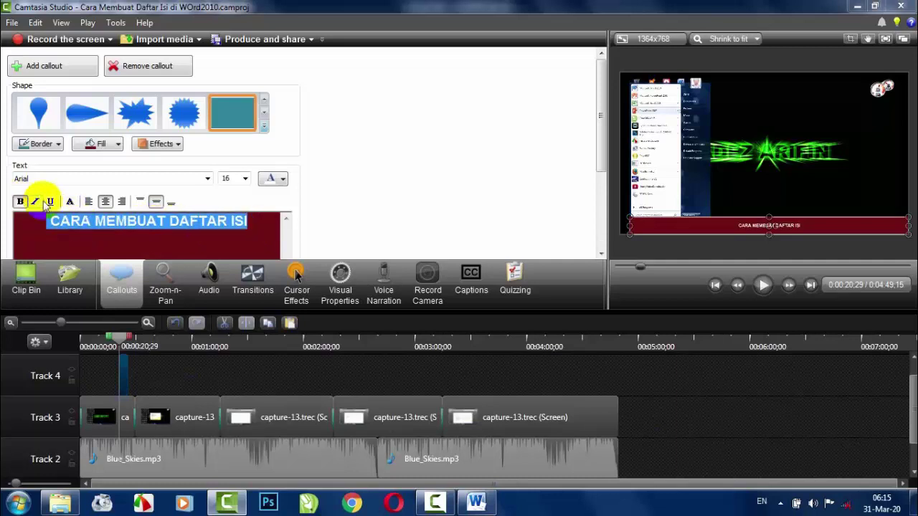
pyautogui.click(821, 257)
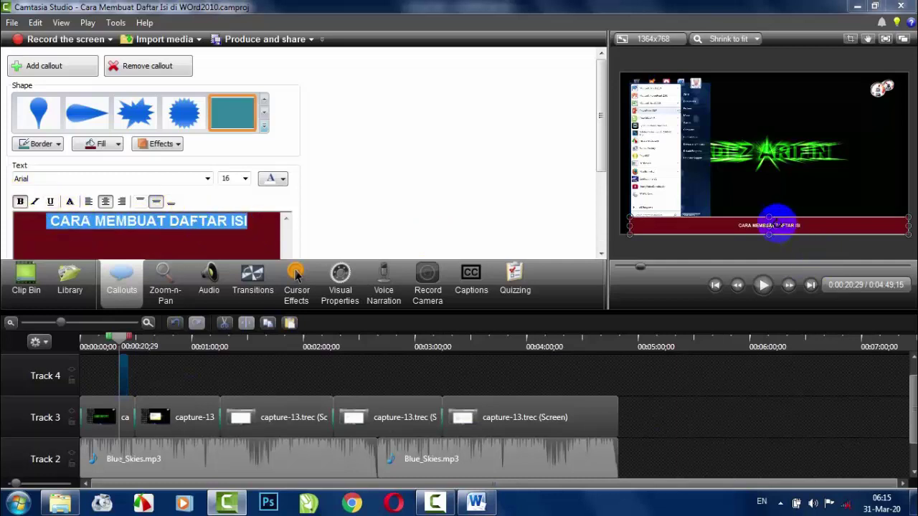
# Step: Enlarge the callout text to size 48, trying 28 and 36 on the way
pyautogui.click(244, 178)
pyautogui.click(226, 296)
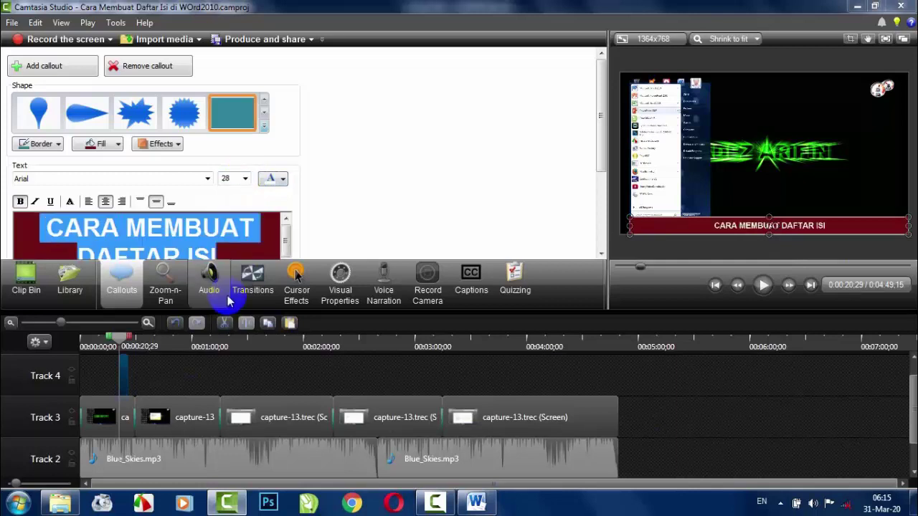
pyautogui.click(245, 179)
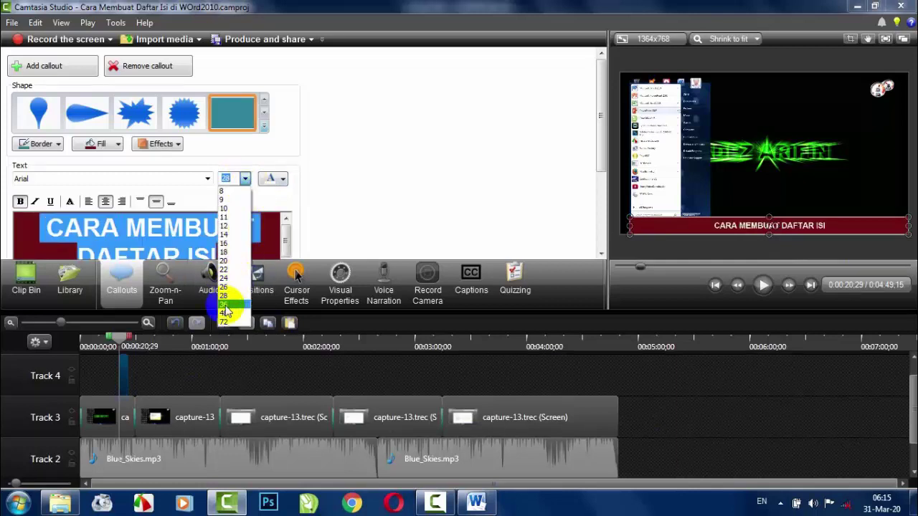
pyautogui.click(226, 304)
pyautogui.click(245, 179)
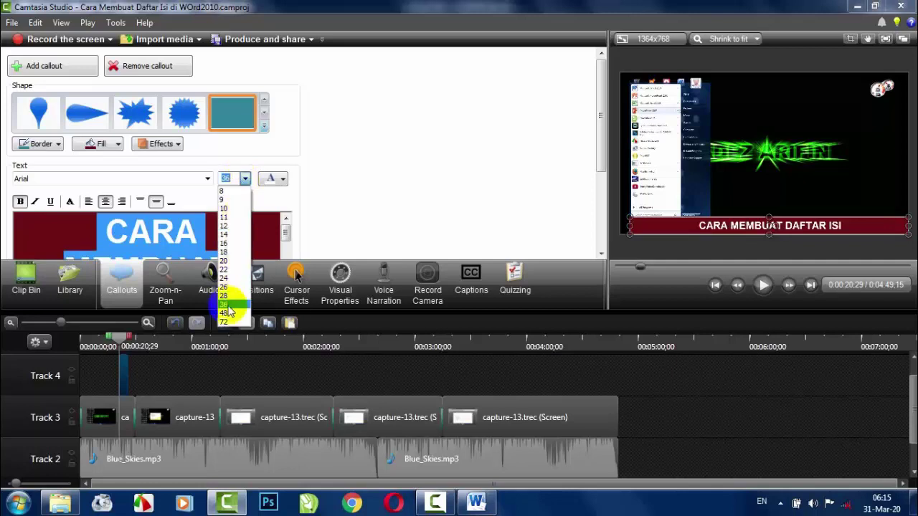
pyautogui.click(224, 313)
pyautogui.click(729, 429)
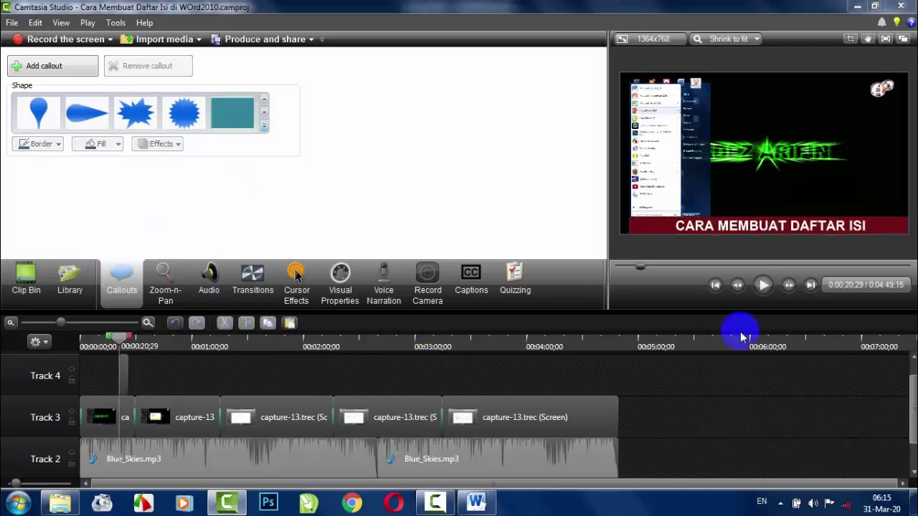
# Step: Move the callout on Track 4 so that it starts at 0:00:23;27
pyautogui.click(124, 372)
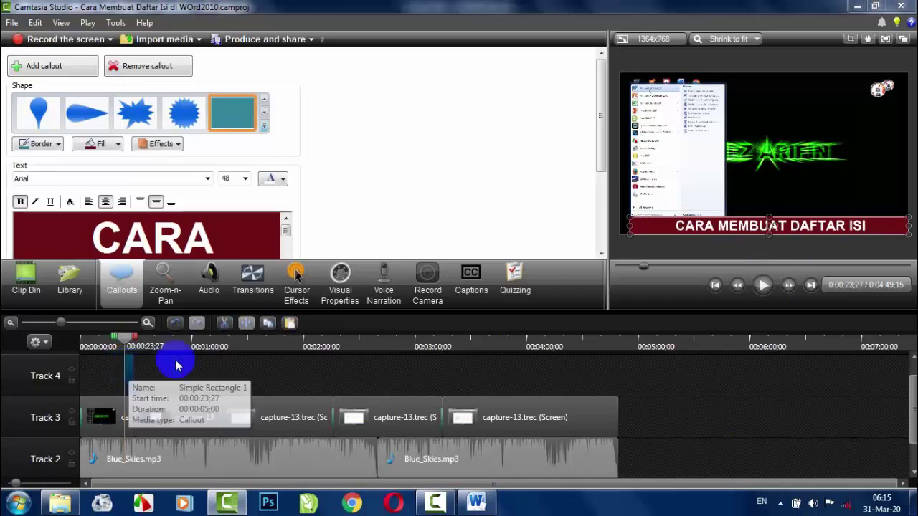
# Step: Add the Ripple transition to both the start and end of the Track 4 callout and play it back
pyautogui.click(262, 285)
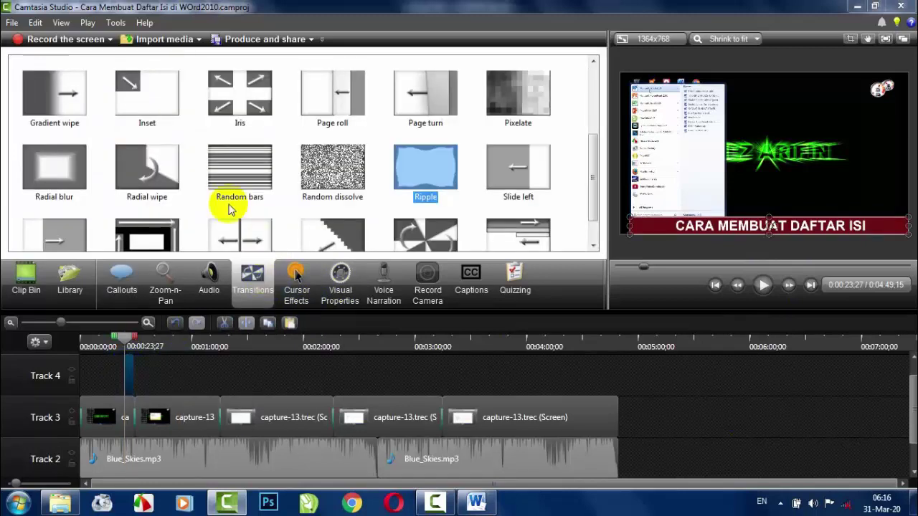
pyautogui.moveTo(423, 166); pyautogui.dragTo(134, 387)
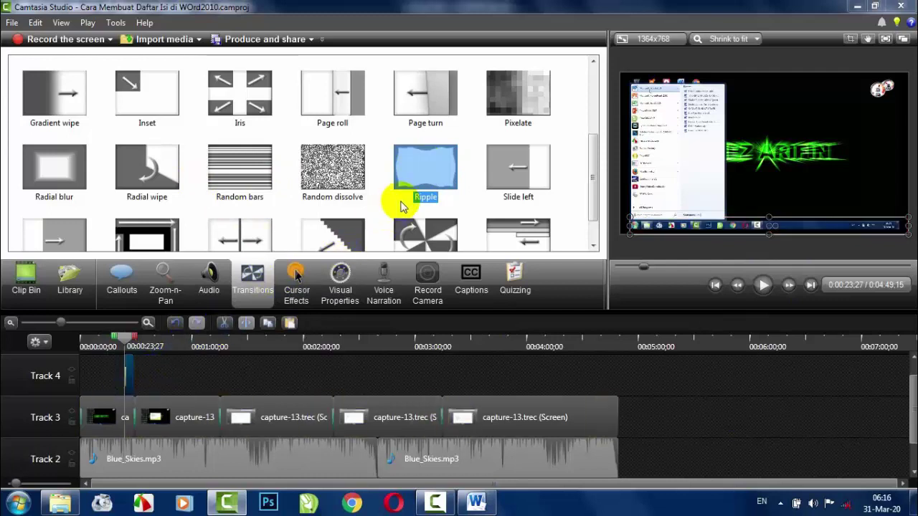
pyautogui.moveTo(395, 199); pyautogui.dragTo(138, 363)
pyautogui.click(764, 285)
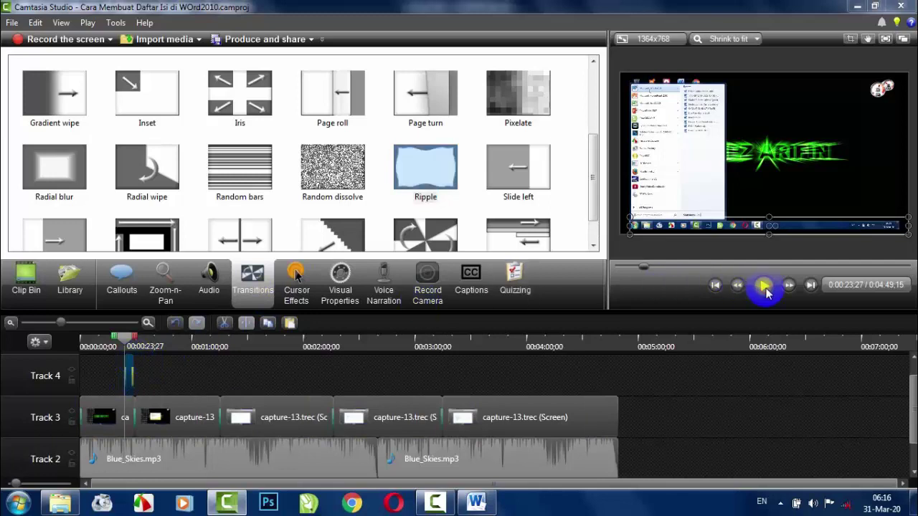
pyautogui.click(764, 285)
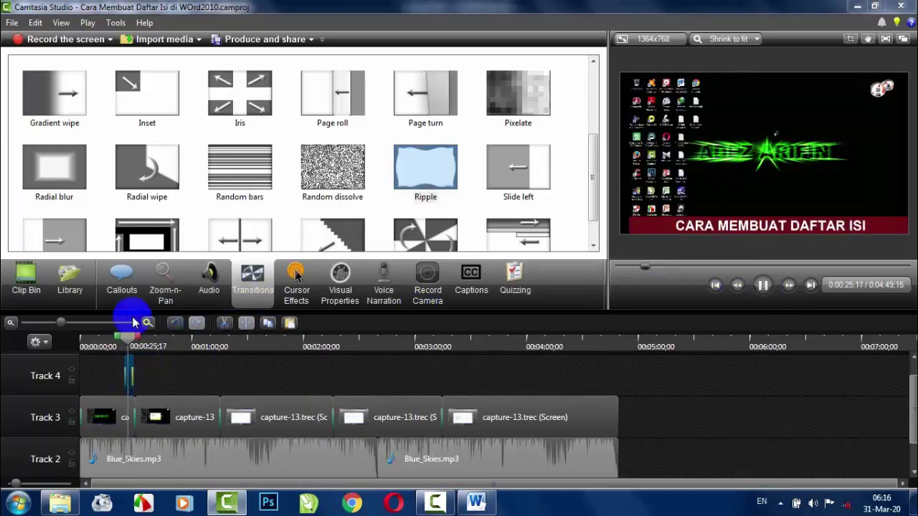
pyautogui.click(133, 349)
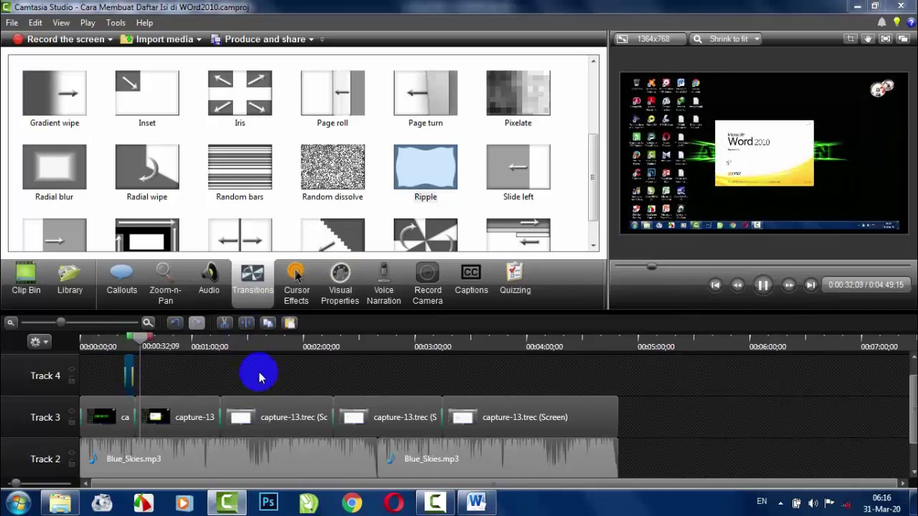
# Step: Try changing the selected callout's shape to Highlighter with the playhead at 0:01:16;08
pyautogui.click(223, 347)
pyautogui.click(121, 283)
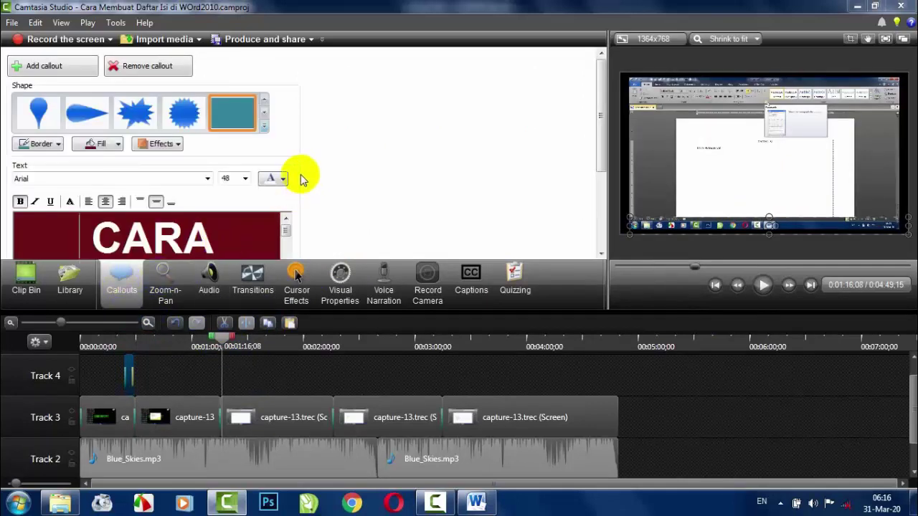
pyautogui.moveTo(599, 127)
pyautogui.mouseDown()
pyautogui.moveTo(601, 193)
pyautogui.moveTo(606, 117)
pyautogui.mouseUp()
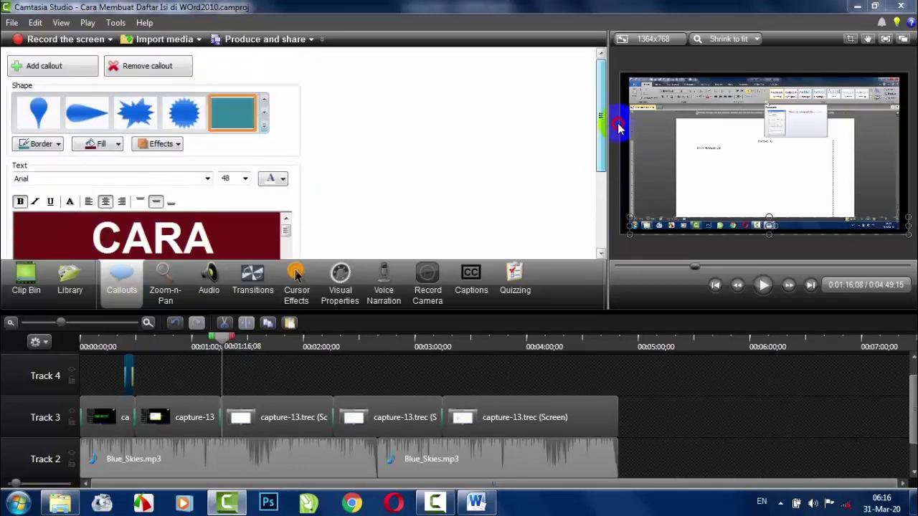
pyautogui.click(264, 128)
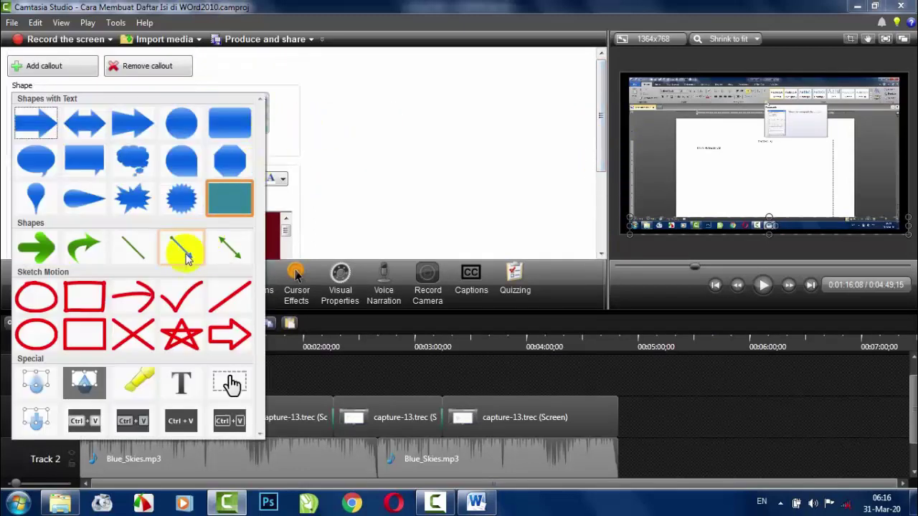
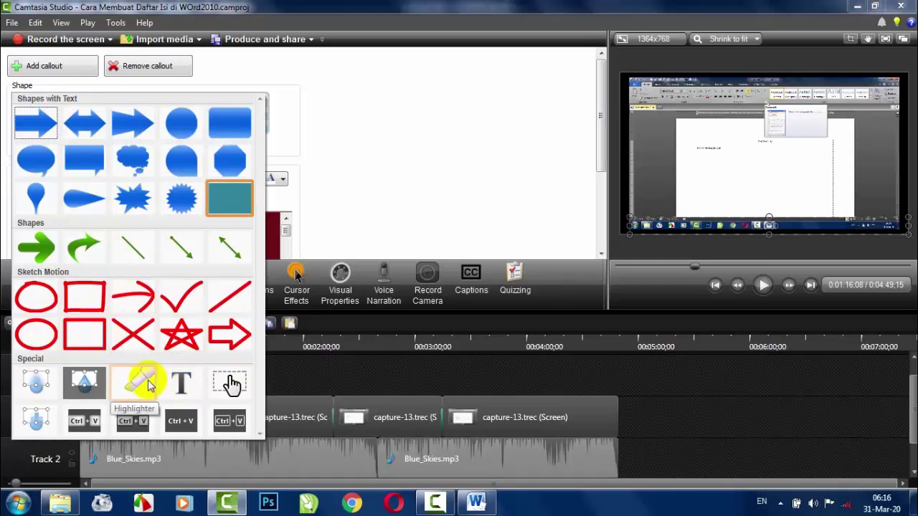
pyautogui.click(147, 384)
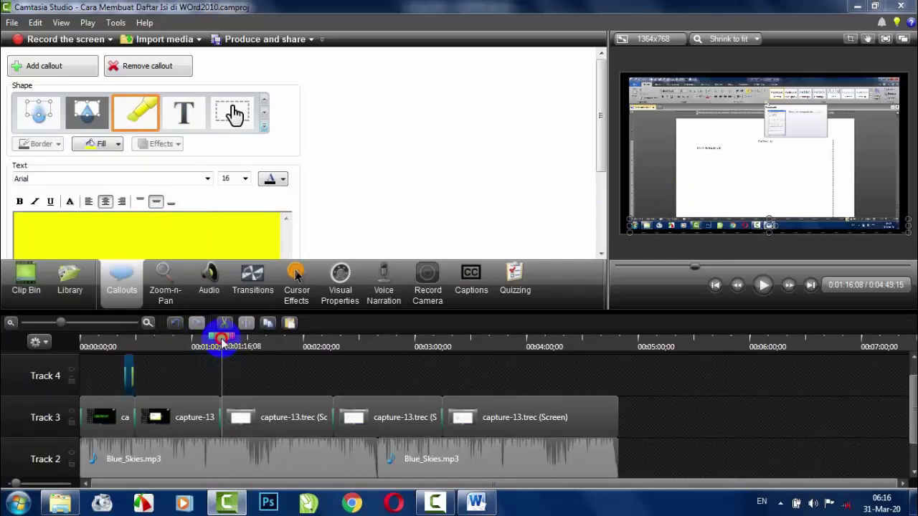
# Step: Add a plain Text callout at 0:01:06;04 on Track 4 and move it to start at about 0:00:53
pyautogui.moveTo(222, 342)
pyautogui.mouseDown()
pyautogui.moveTo(185, 340)
pyautogui.moveTo(256, 339)
pyautogui.moveTo(204, 344)
pyautogui.mouseUp()
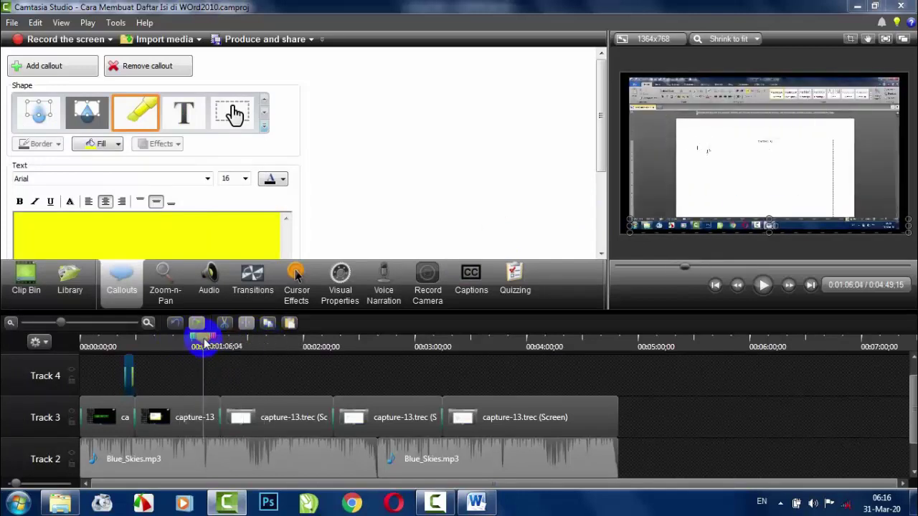
pyautogui.click(241, 375)
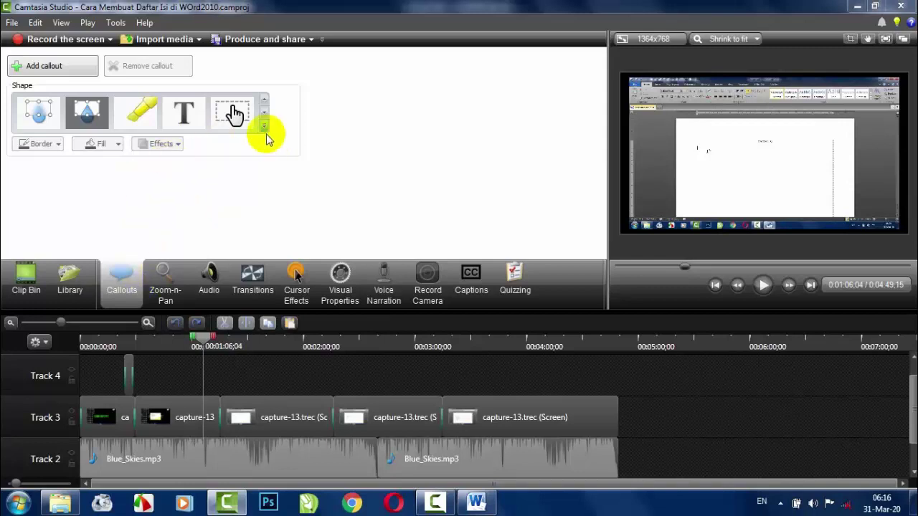
pyautogui.click(265, 128)
pyautogui.click(180, 380)
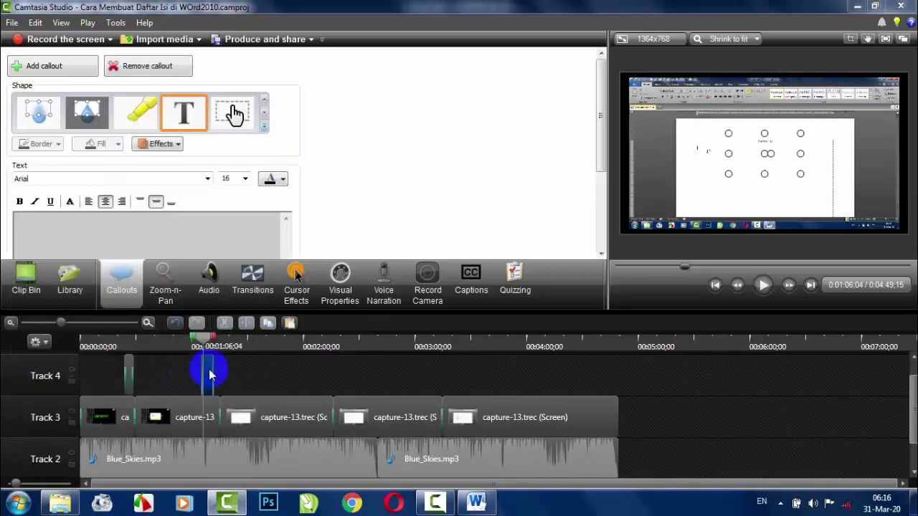
pyautogui.moveTo(207, 370); pyautogui.dragTo(194, 370)
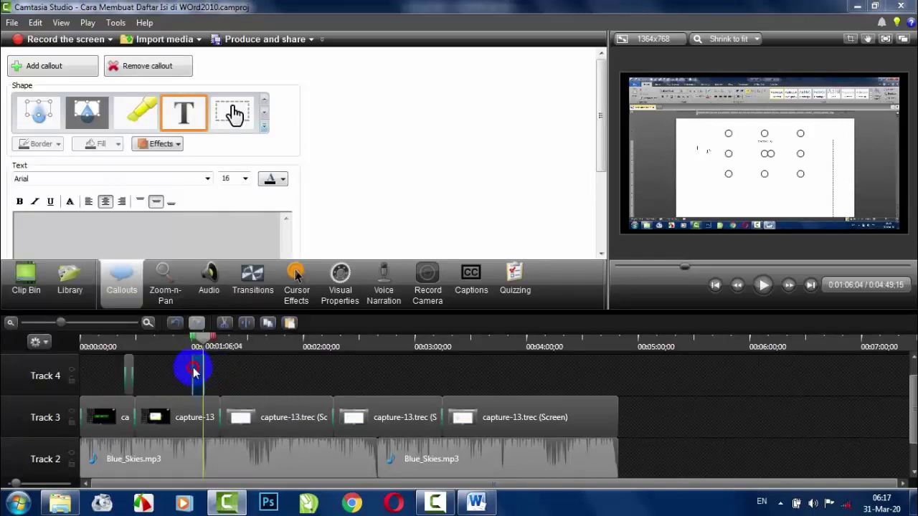
pyautogui.click(180, 345)
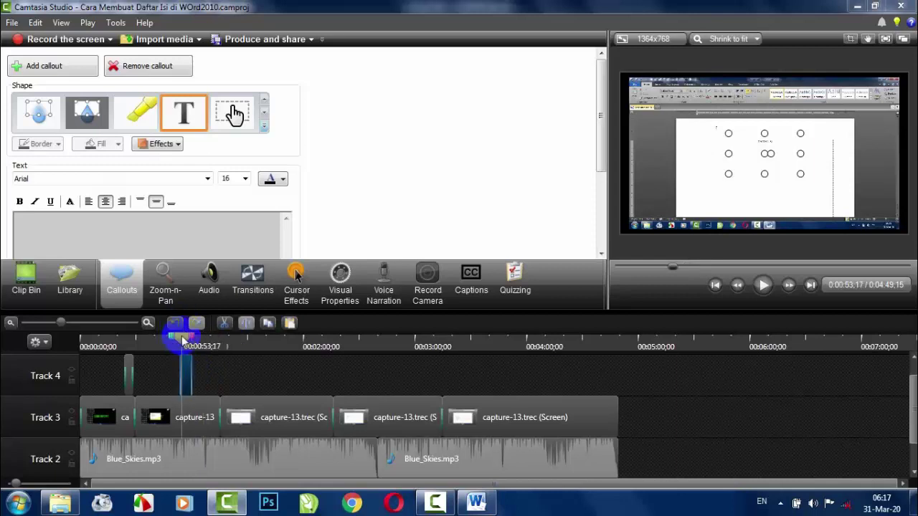
# Step: Enter DAFTAR ISI in the new text callout and format it bold at size 48
pyautogui.click(170, 223)
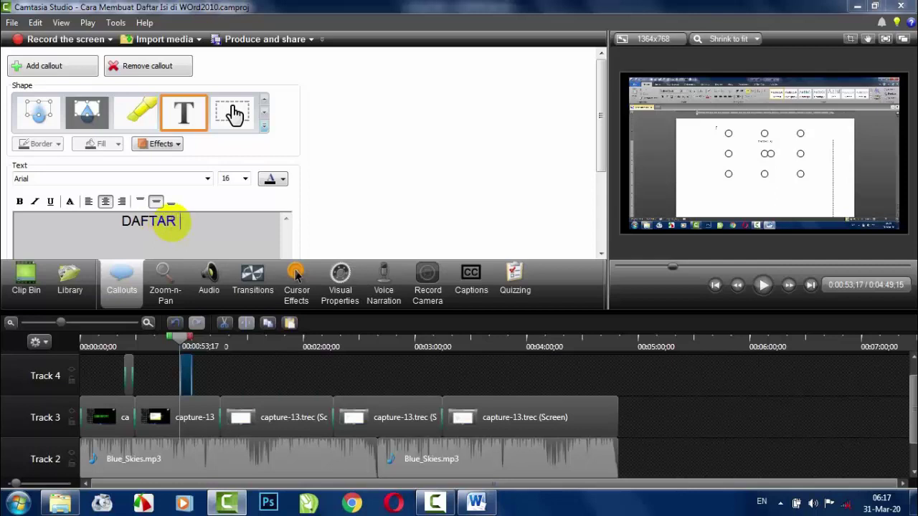
pyautogui.moveTo(204, 223); pyautogui.dragTo(41, 223)
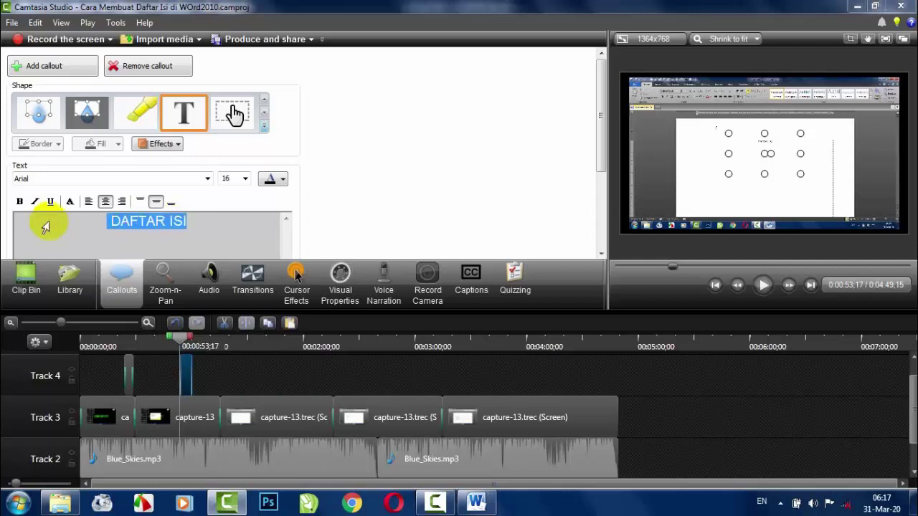
pyautogui.click(20, 201)
pyautogui.click(245, 179)
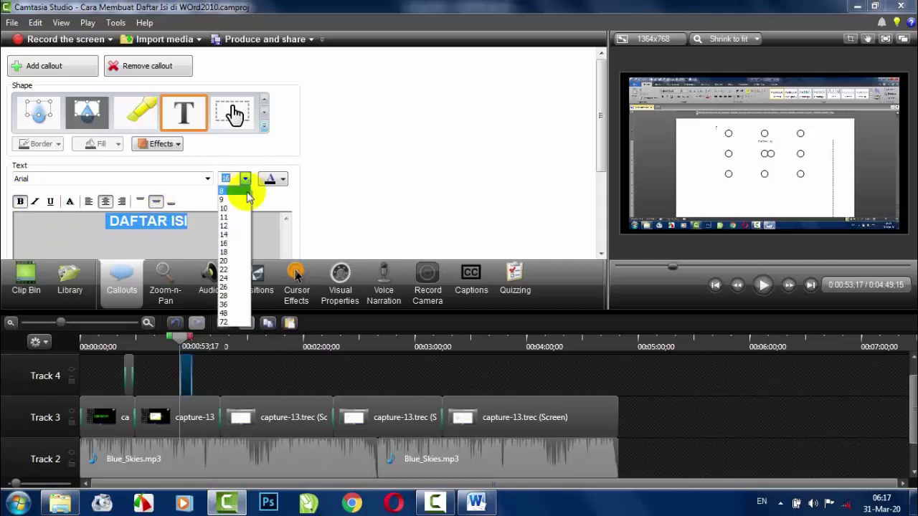
pyautogui.click(225, 316)
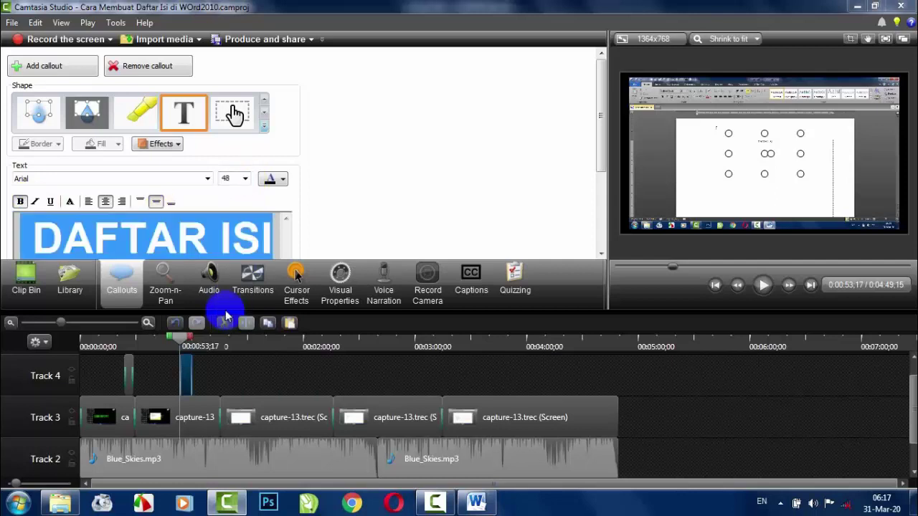
# Step: Widen the DAFTAR ISI callout so its text fits on one line and move it lower on the document page
pyautogui.moveTo(186, 343); pyautogui.dragTo(198, 342)
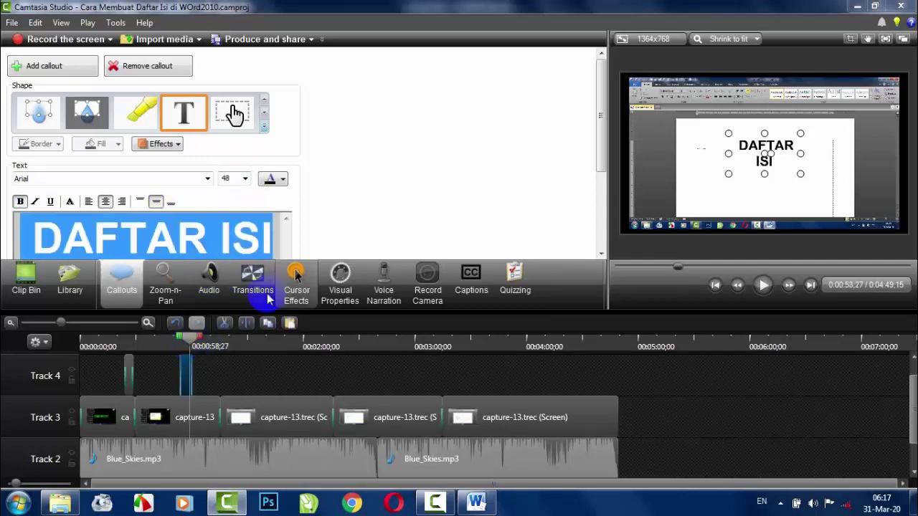
pyautogui.moveTo(729, 154); pyautogui.dragTo(678, 154)
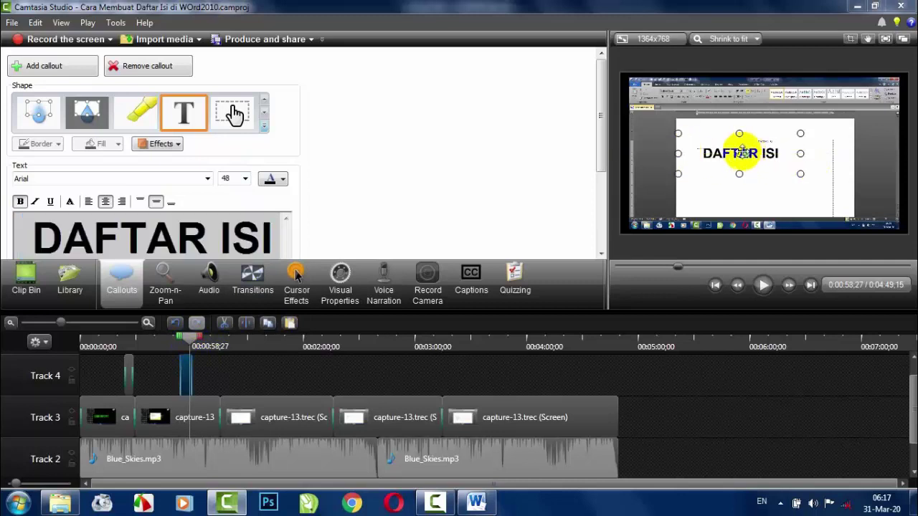
pyautogui.moveTo(739, 152); pyautogui.dragTo(750, 183)
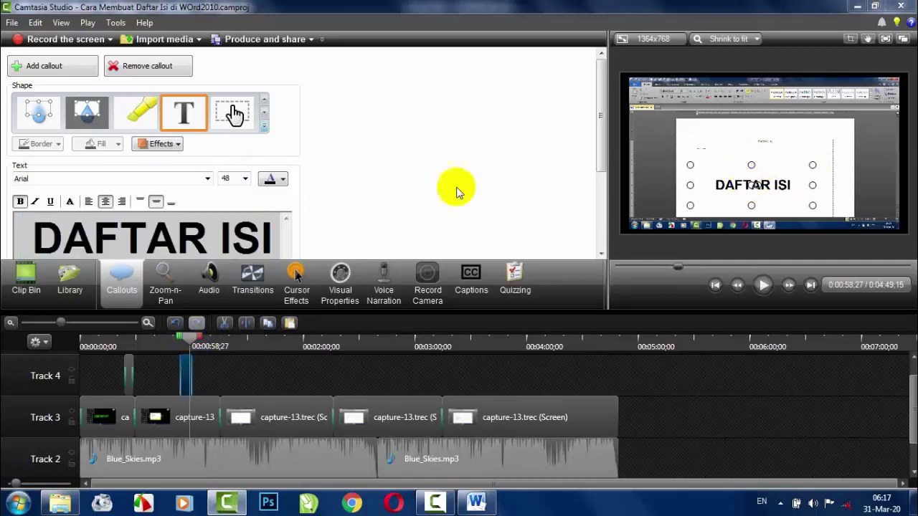
# Step: Change the color of all the DAFTAR ISI callout text to primary red
pyautogui.hotkey('ctrl', 'a')
pyautogui.click(283, 179)
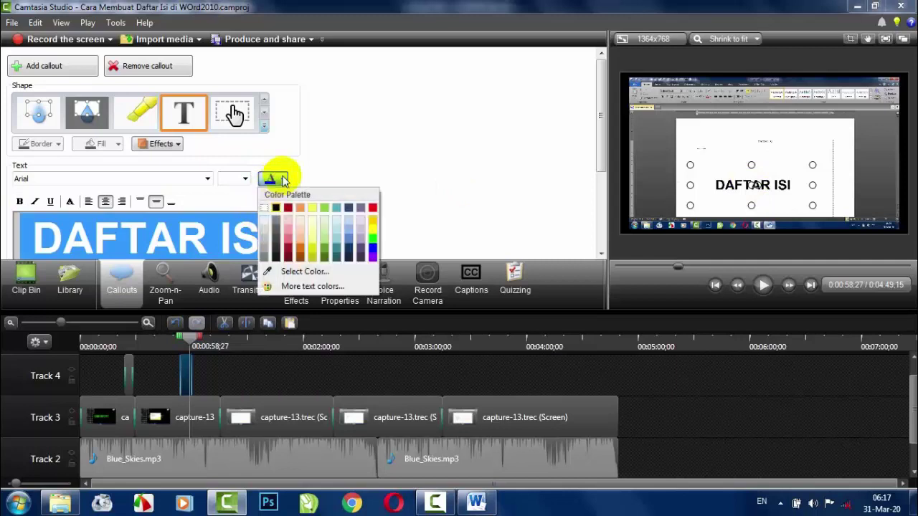
pyautogui.click(289, 259)
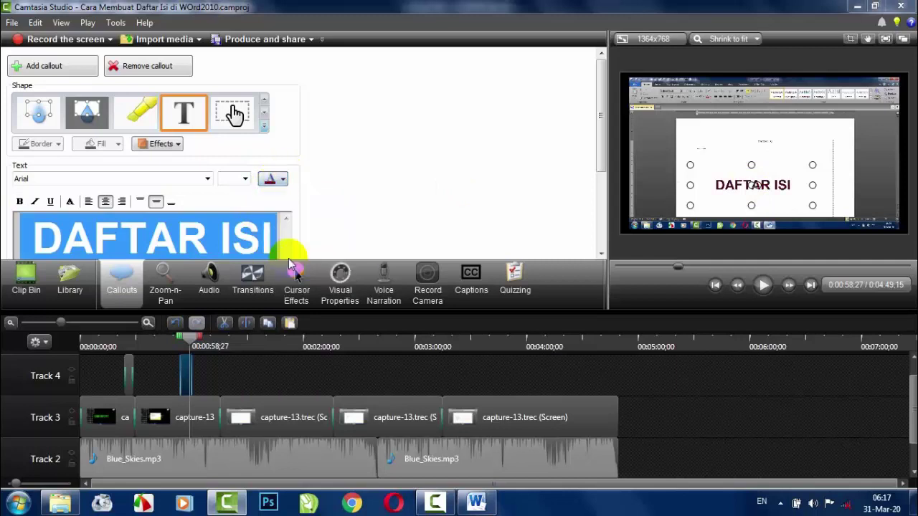
pyautogui.click(281, 179)
pyautogui.click(363, 209)
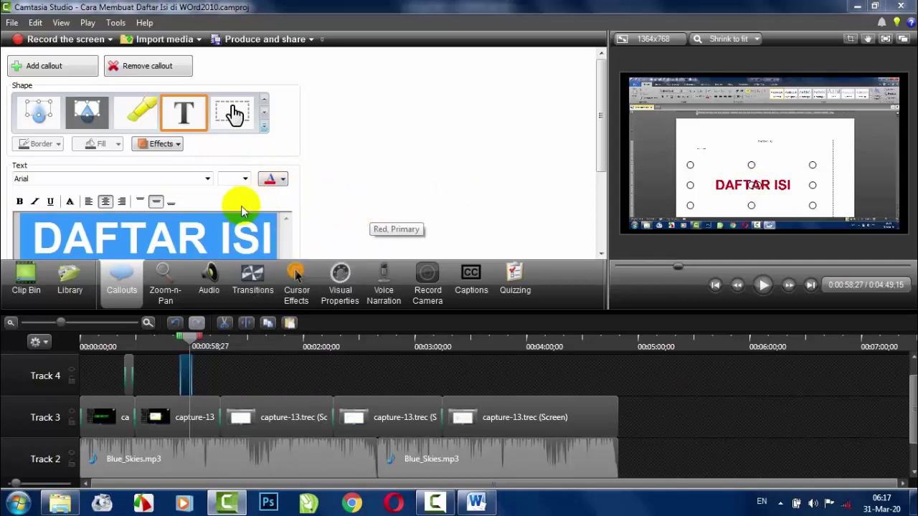
# Step: Preview the red DAFTAR ISI callout by playing the timeline from 0:00:53;04
pyautogui.click(198, 343)
pyautogui.moveTo(198, 332); pyautogui.dragTo(173, 350)
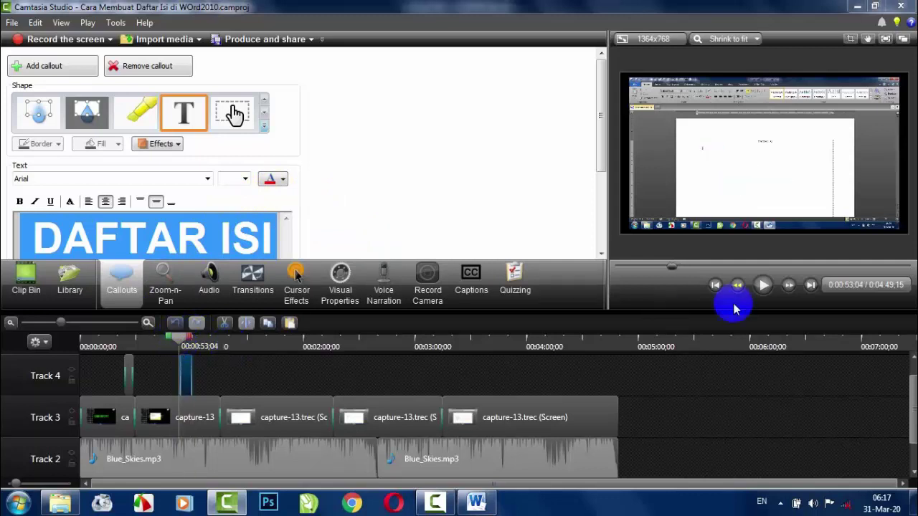
pyautogui.click(762, 286)
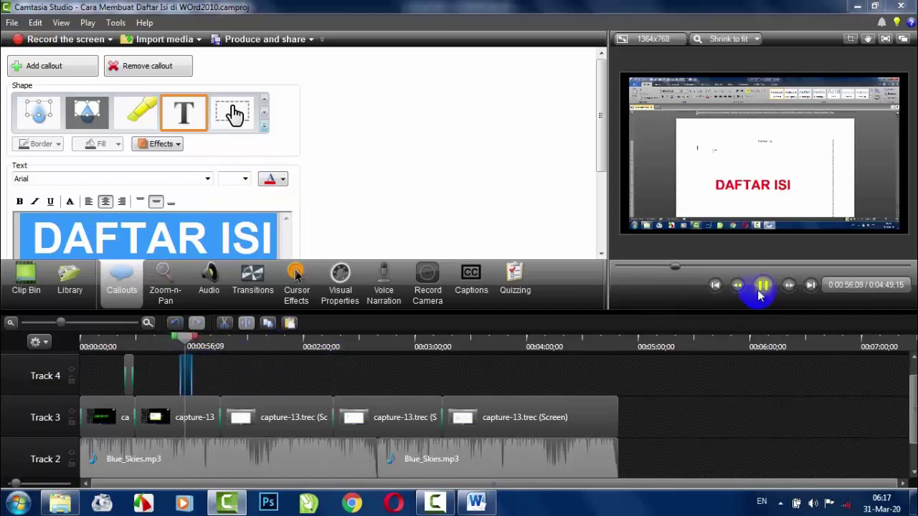
pyautogui.click(762, 285)
# Step: Set both the fade-in and the fade-out of the DAFTAR ISI callout to 0.00 seconds
pyautogui.moveTo(599, 123); pyautogui.dragTo(599, 210)
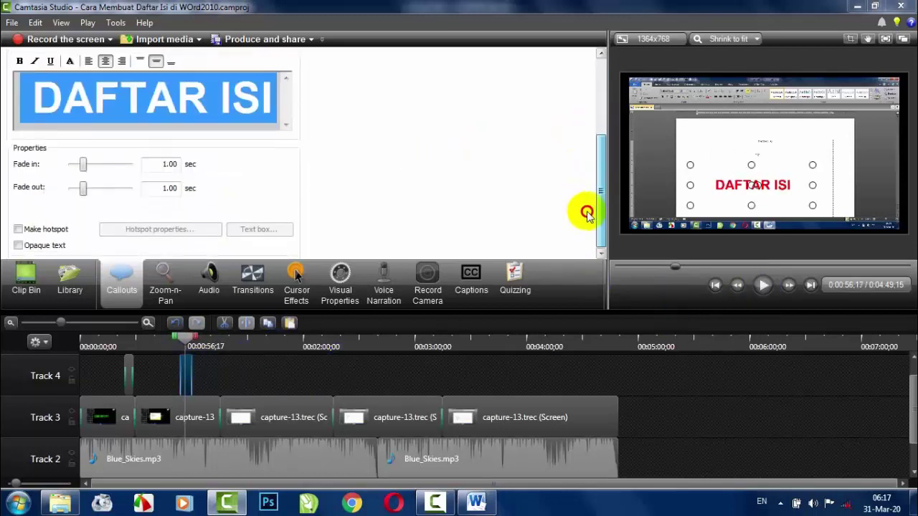
pyautogui.moveTo(83, 188); pyautogui.dragTo(71, 164)
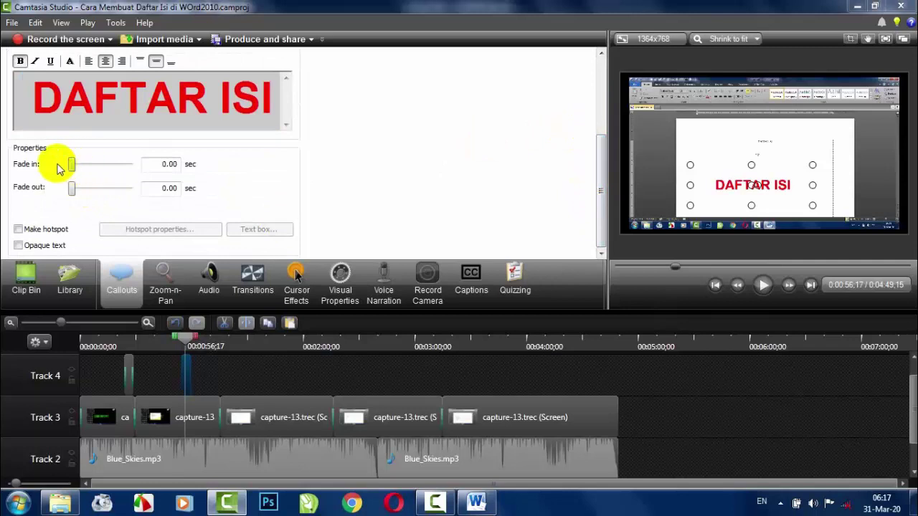
# Step: Add the Dissolve transition to the DAFTAR ISI callout on Track 4
pyautogui.click(255, 291)
pyautogui.click(240, 183)
pyautogui.scroll(-1, 355, 172)
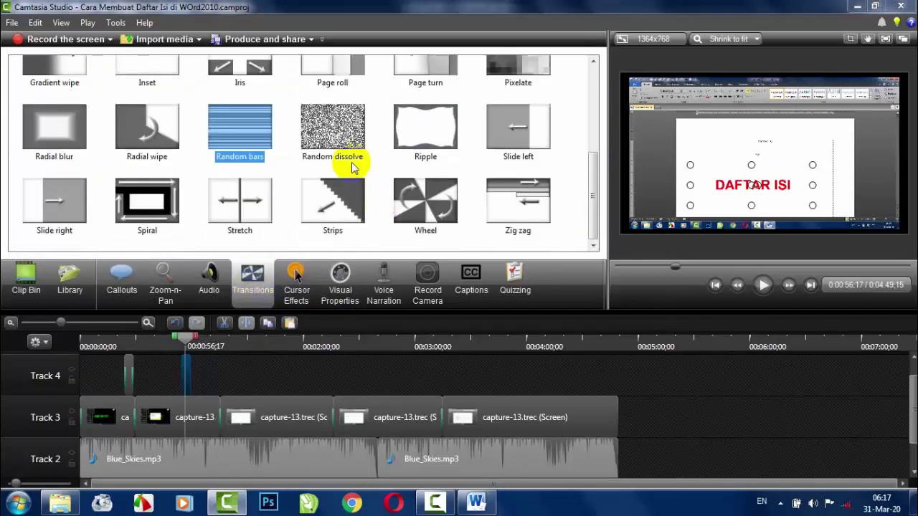
pyautogui.scroll(3, 376, 197)
pyautogui.scroll(-3, 388, 198)
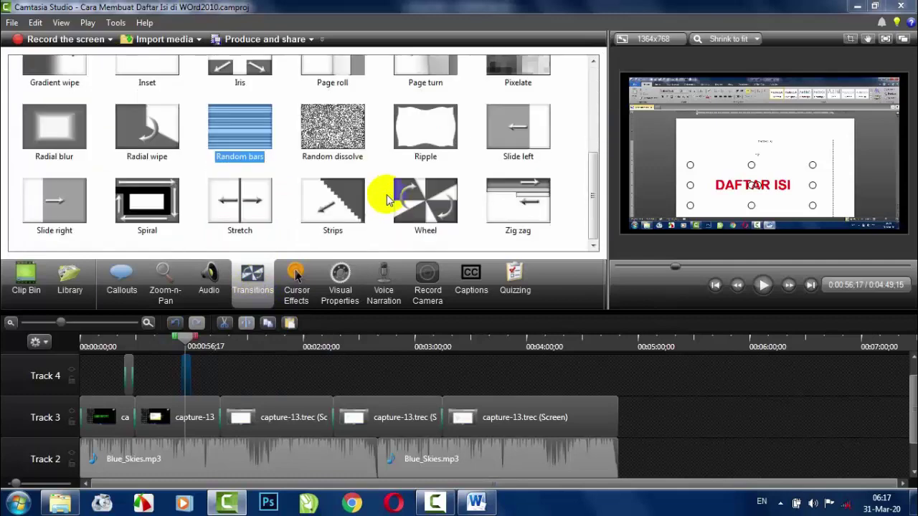
pyautogui.scroll(3, 359, 202)
pyautogui.scroll(-2, 215, 186)
pyautogui.scroll(2, 92, 160)
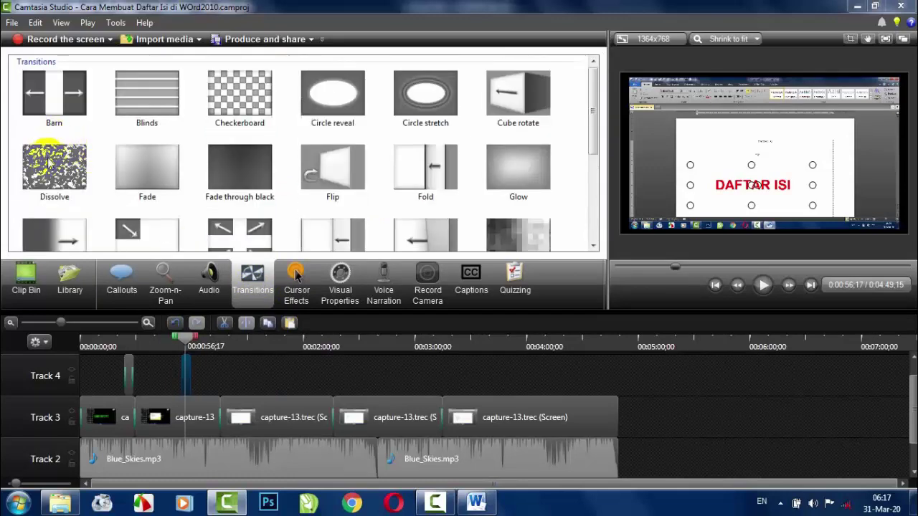
pyautogui.moveTo(50, 162); pyautogui.dragTo(181, 376)
pyautogui.moveTo(65, 176); pyautogui.dragTo(186, 369)
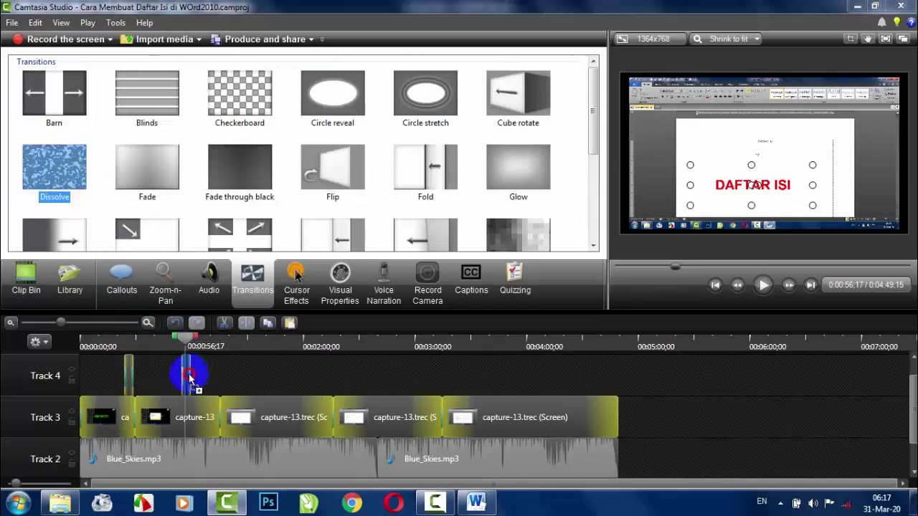
# Step: Play back the callout's Dissolve transition and move the DAFTAR ISI text up over the page's heading in the preview
pyautogui.click(179, 342)
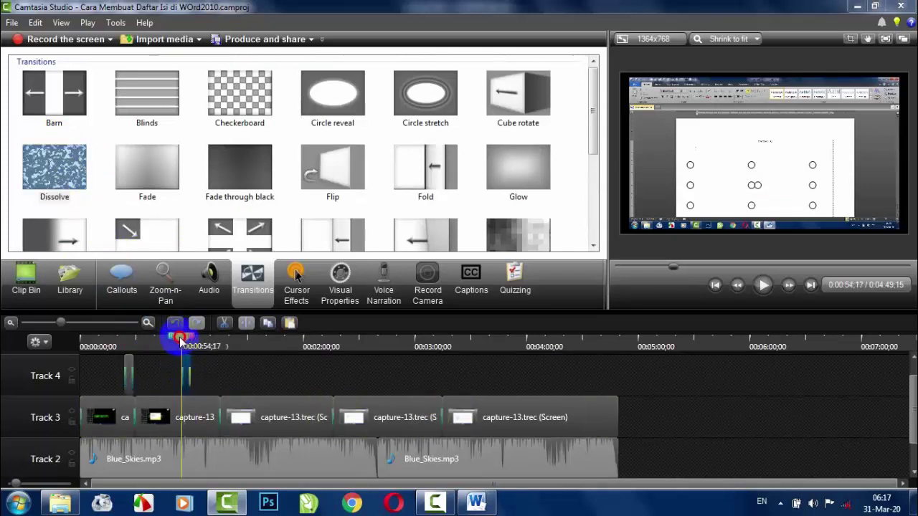
pyautogui.click(764, 285)
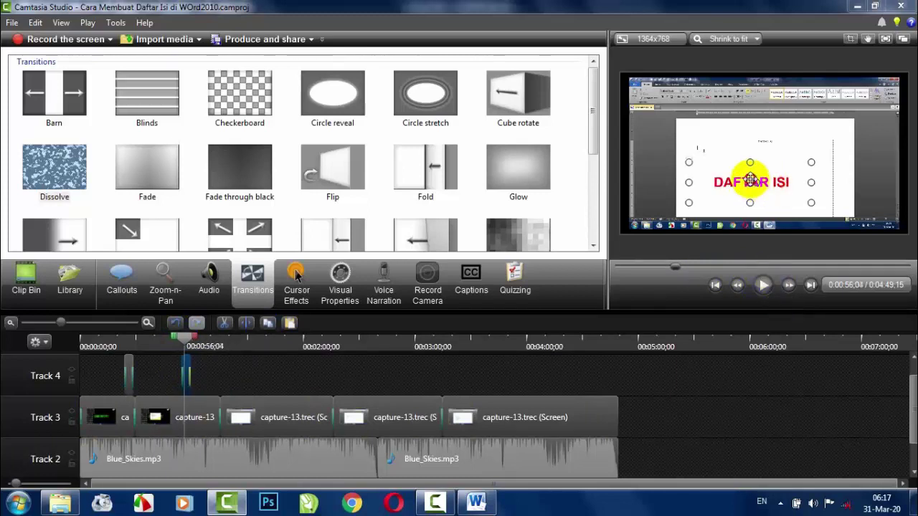
pyautogui.moveTo(750, 117); pyautogui.dragTo(766, 156)
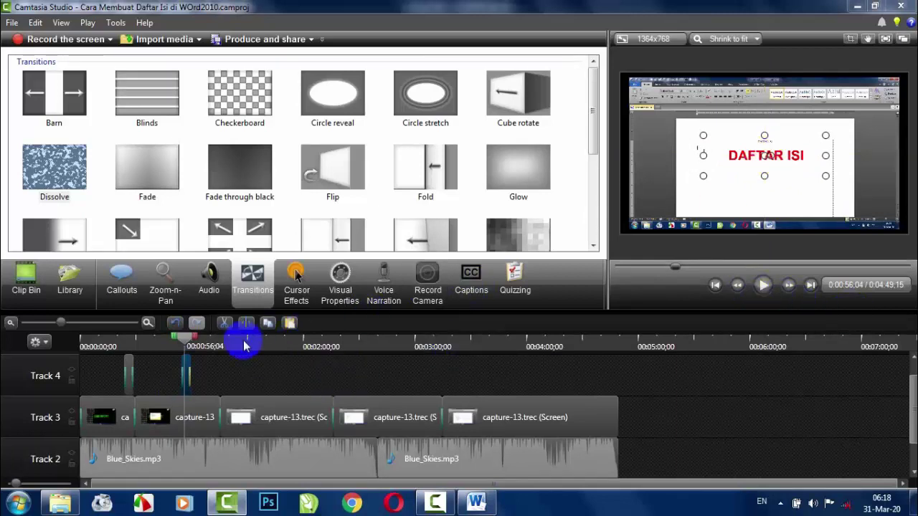
# Step: Apply the Cube rotate transition to the start of the DAFTAR ISI callout and play back the result
pyautogui.click(416, 173)
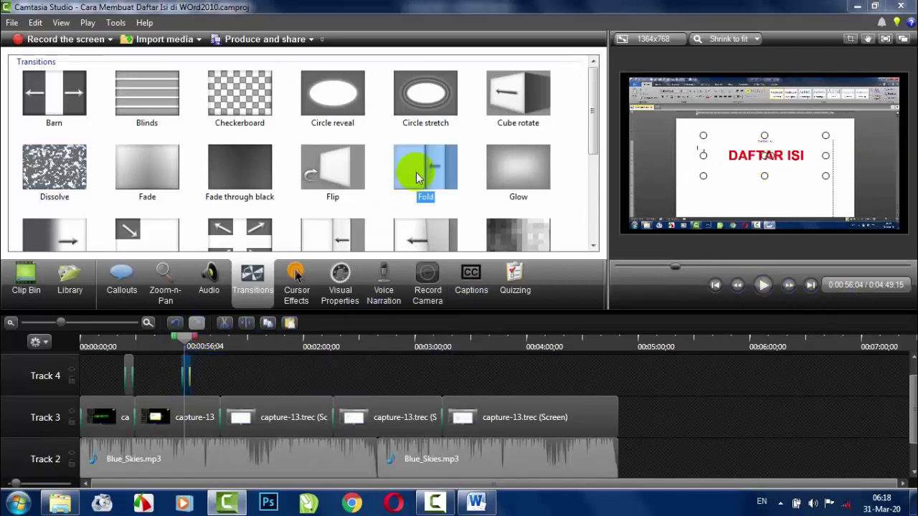
pyautogui.moveTo(518, 93); pyautogui.dragTo(184, 366)
pyautogui.click(179, 347)
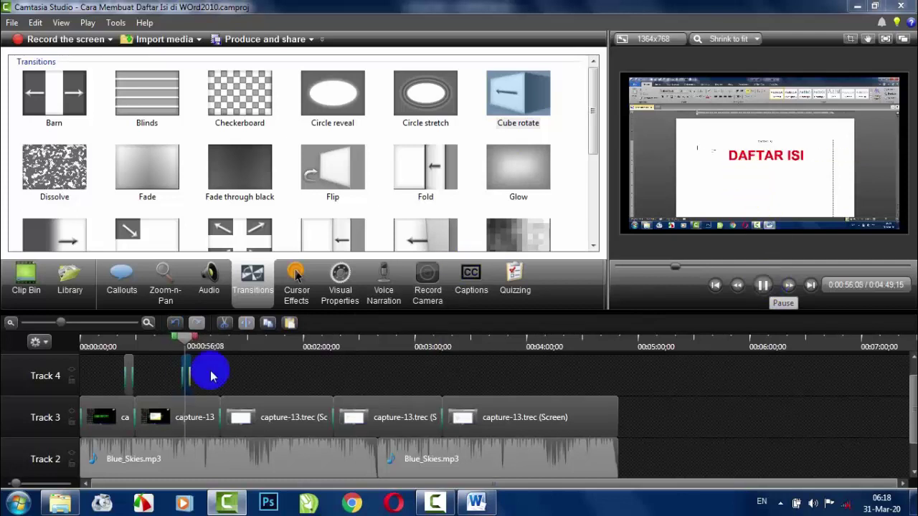
pyautogui.click(189, 352)
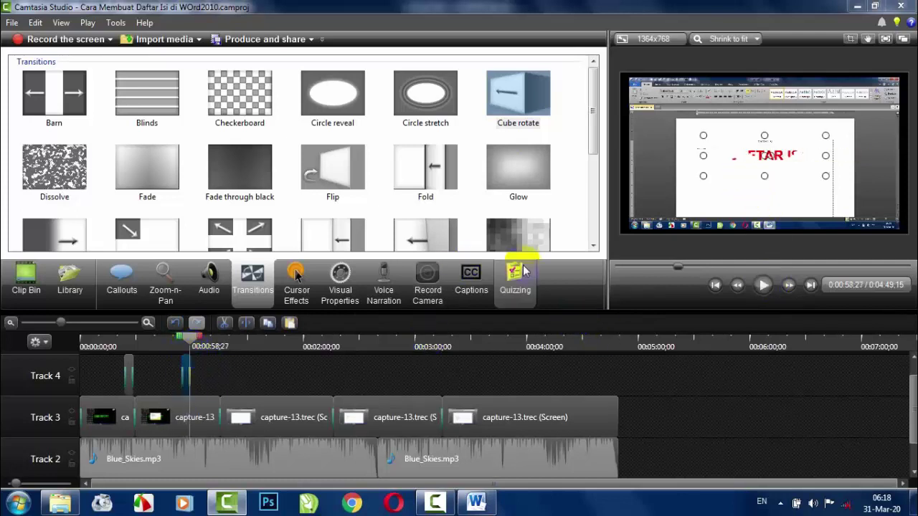
pyautogui.moveTo(594, 144)
pyautogui.mouseDown()
pyautogui.moveTo(595, 236)
pyautogui.moveTo(595, 127)
pyautogui.mouseUp()
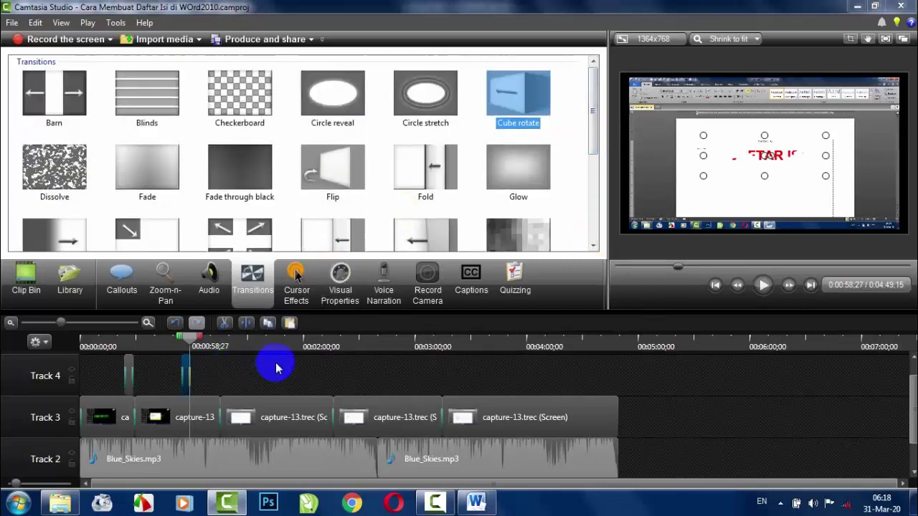
# Step: Zoom in on the upper-left area of the recording at 0:01:37;07 and scale it back to fit the canvas at 0:01:54;17
pyautogui.click(166, 287)
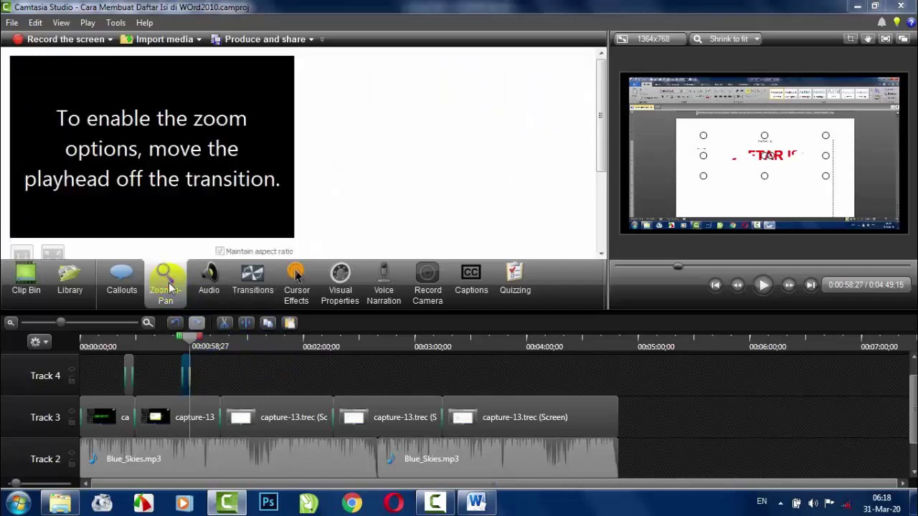
pyautogui.moveTo(189, 347); pyautogui.dragTo(232, 344)
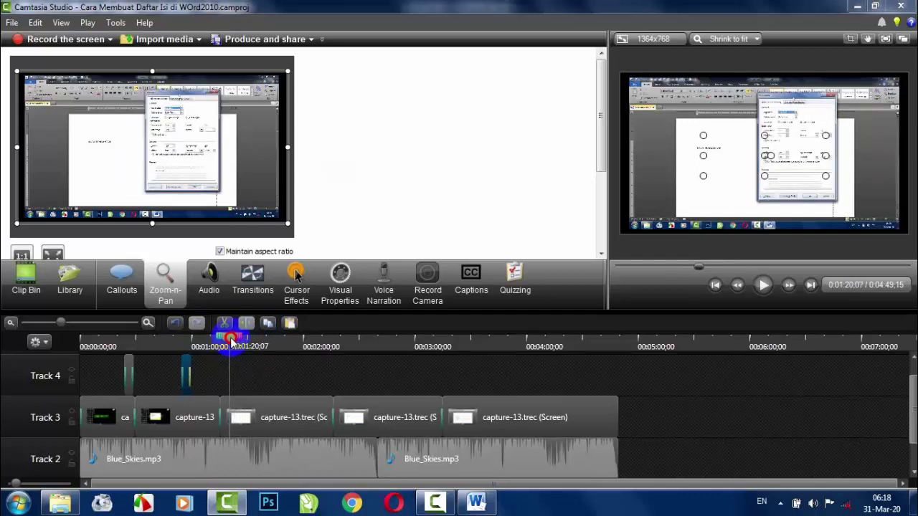
pyautogui.moveTo(231, 343); pyautogui.dragTo(264, 343)
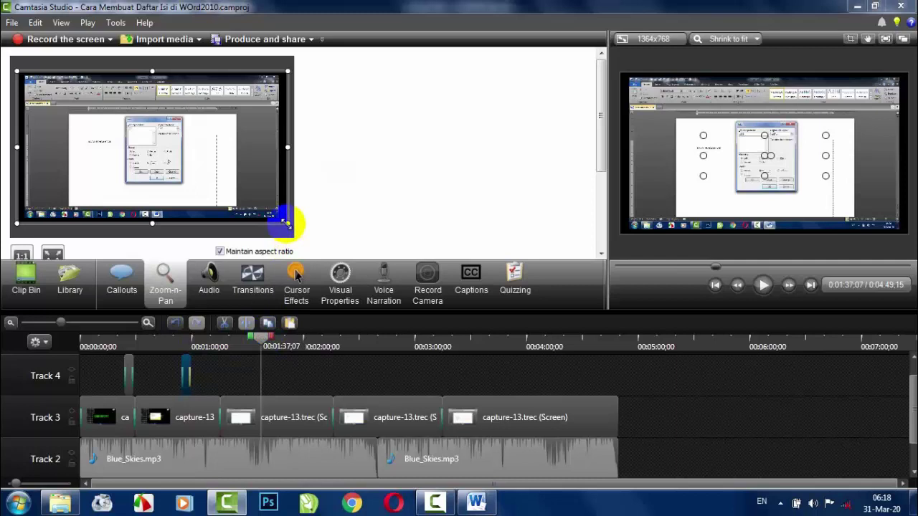
pyautogui.moveTo(287, 224); pyautogui.dragTo(190, 188)
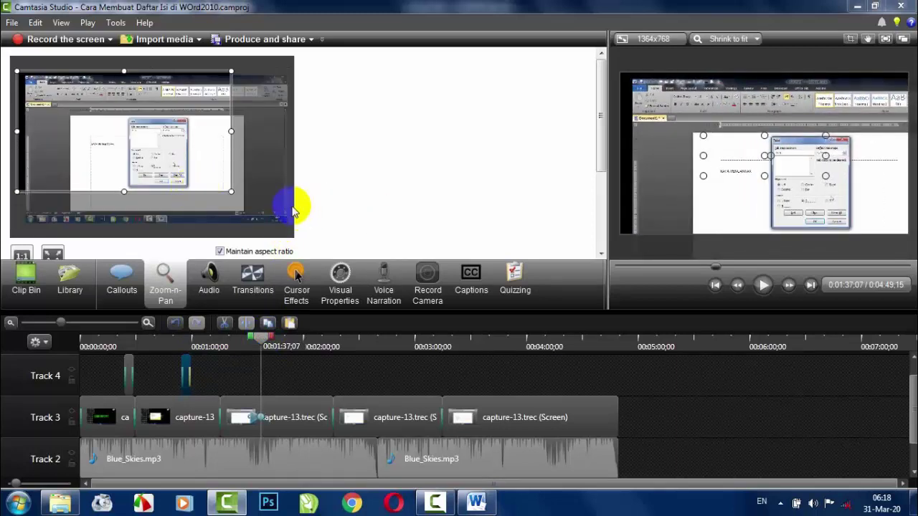
pyautogui.moveTo(265, 346); pyautogui.dragTo(290, 349)
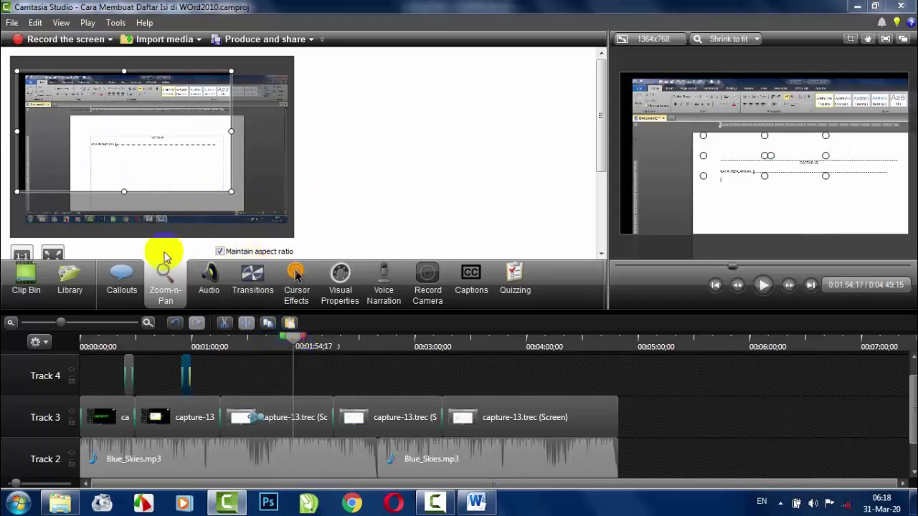
pyautogui.click(55, 254)
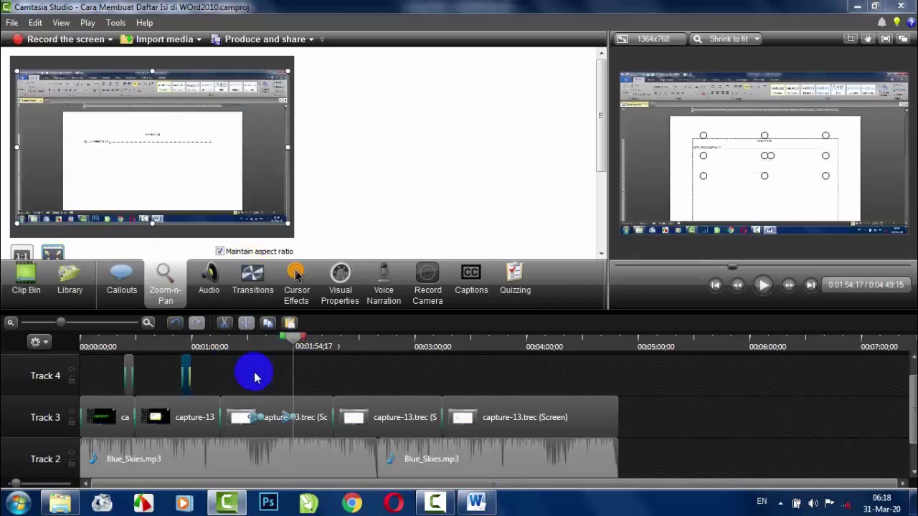
# Step: Preview the zoom-in from 0:01:32;16 and the zoom-out from 0:01:49;16
pyautogui.click(252, 338)
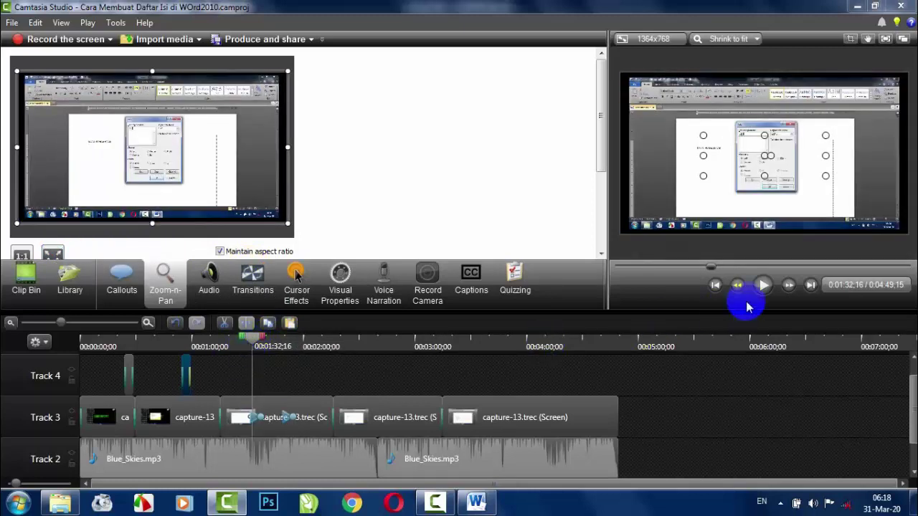
pyautogui.click(763, 287)
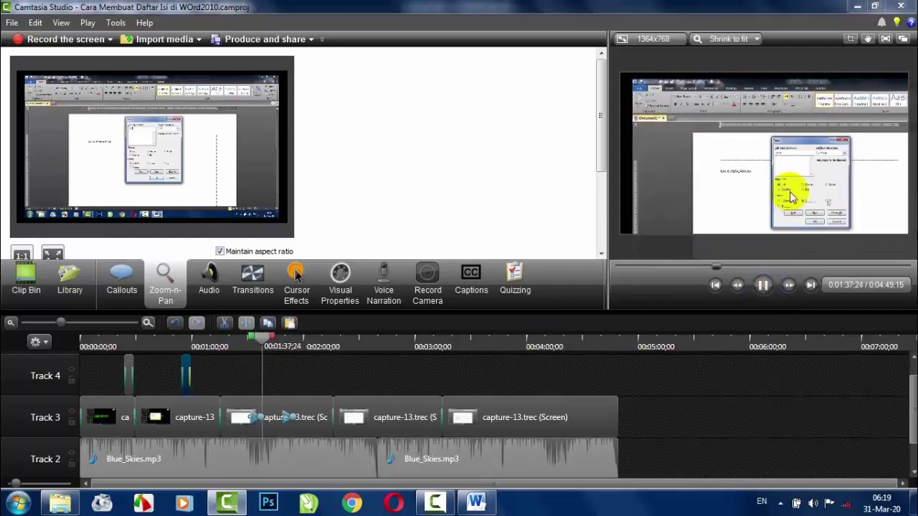
pyautogui.moveTo(307, 350); pyautogui.dragTo(283, 352)
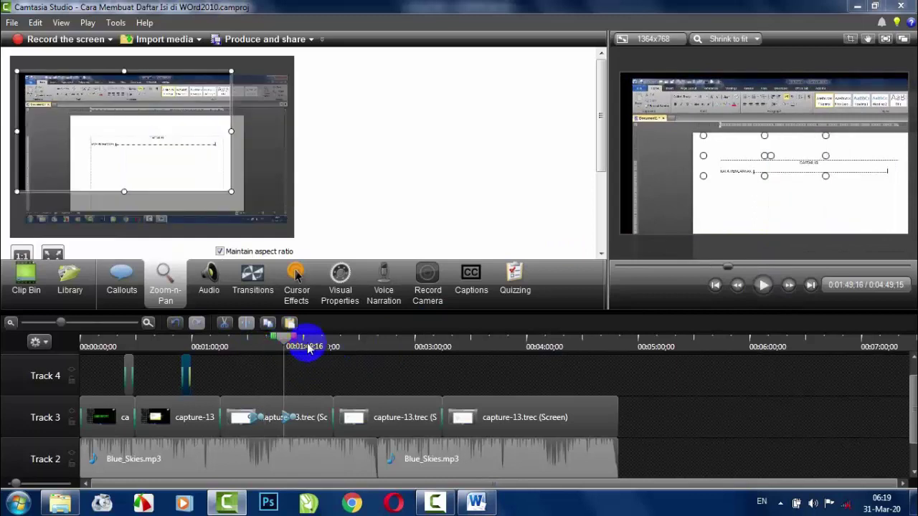
pyautogui.click(763, 285)
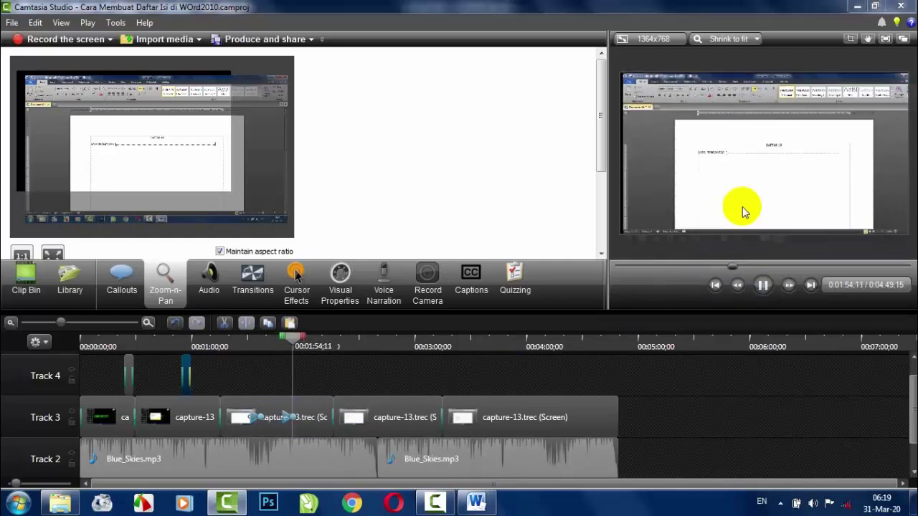
# Step: Zoom in to 121% on the upper-left area at 0:02:47;11 and scale the recording back to fit the canvas at 0:03:04;11
pyautogui.click(379, 345)
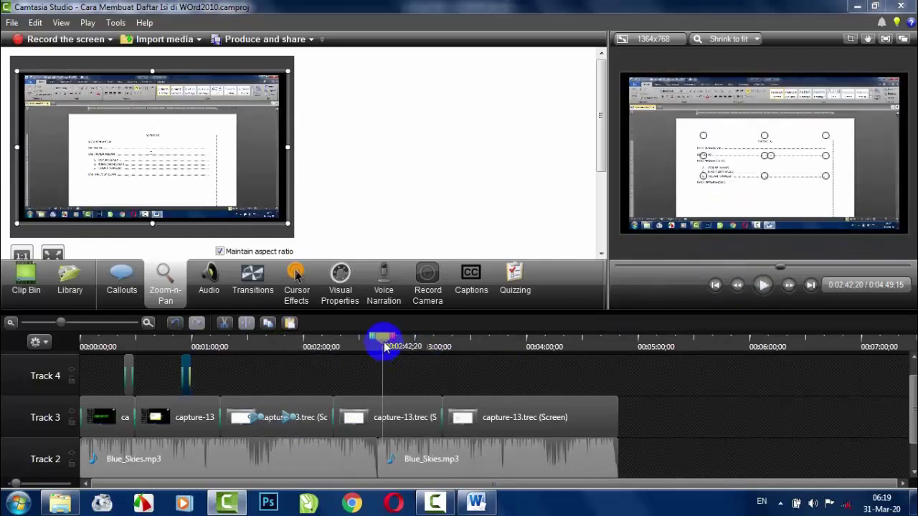
pyautogui.moveTo(380, 345)
pyautogui.mouseDown()
pyautogui.moveTo(402, 346)
pyautogui.moveTo(392, 348)
pyautogui.mouseUp()
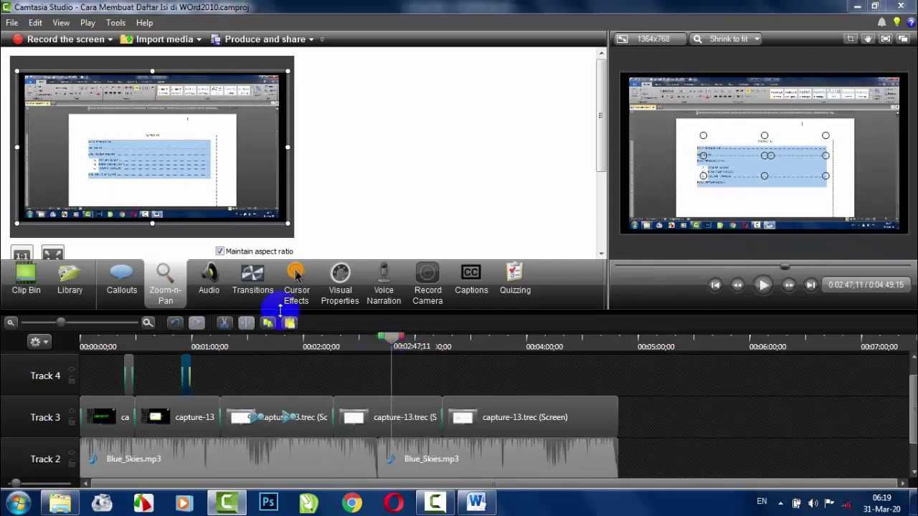
pyautogui.moveTo(287, 224); pyautogui.dragTo(250, 195)
pyautogui.click(384, 339)
pyautogui.moveTo(384, 342); pyautogui.dragTo(423, 338)
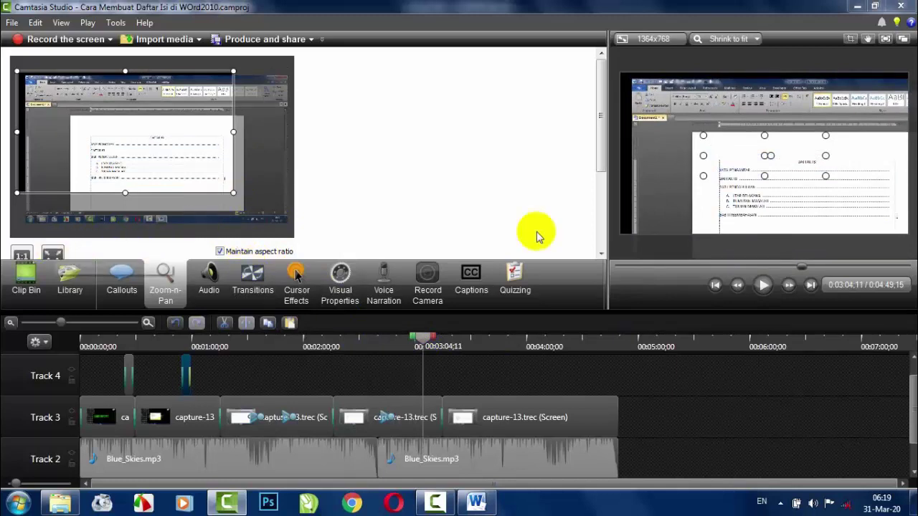
pyautogui.moveTo(595, 167); pyautogui.dragTo(590, 221)
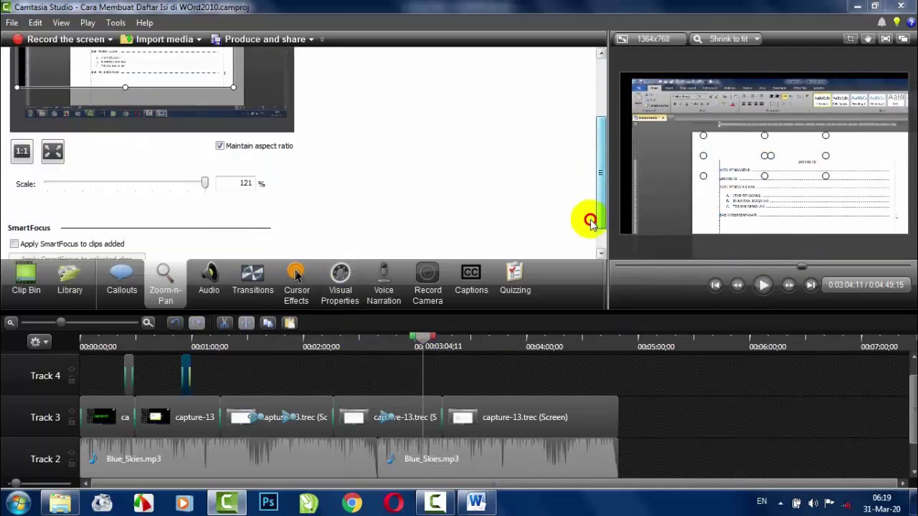
pyautogui.click(52, 150)
# Step: Preview the second zoom-in from 0:02:42;20 and its zoom-out shortly after the three-minute mark
pyautogui.click(383, 339)
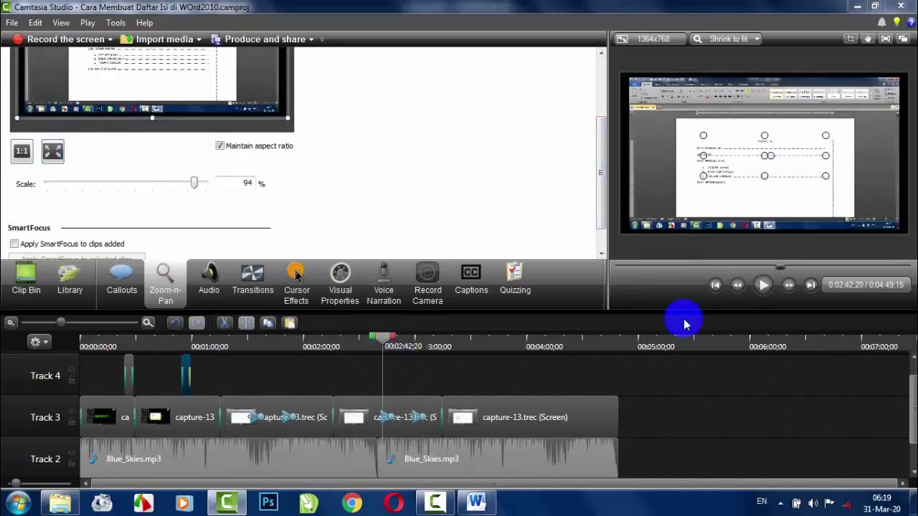
pyautogui.click(763, 285)
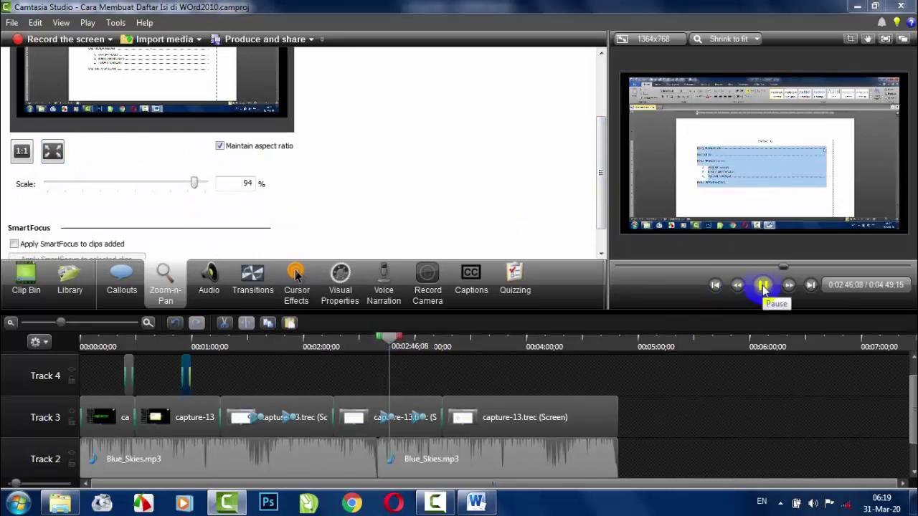
pyautogui.click(421, 343)
pyautogui.click(764, 284)
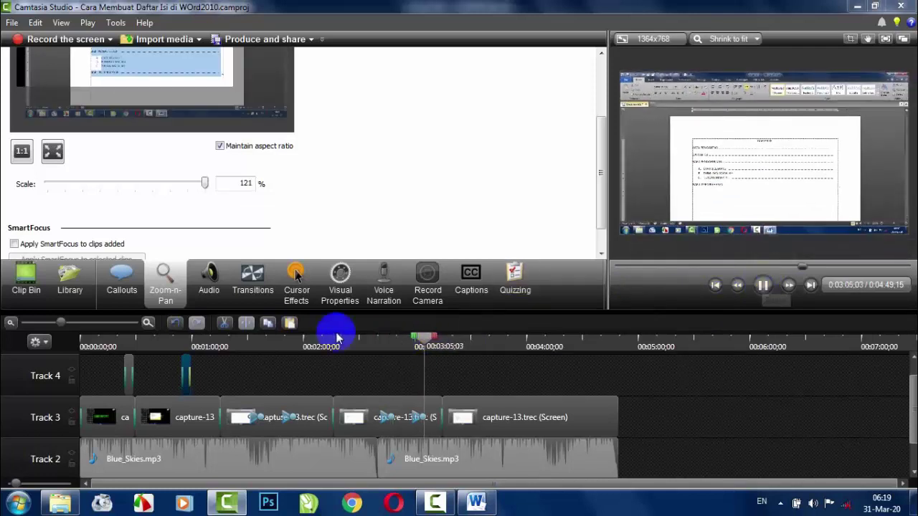
# Step: Pause playback and lower the volume of the first Blue_Skies.mp3 clip on Track 2 in repeated reductions
pyautogui.click(251, 278)
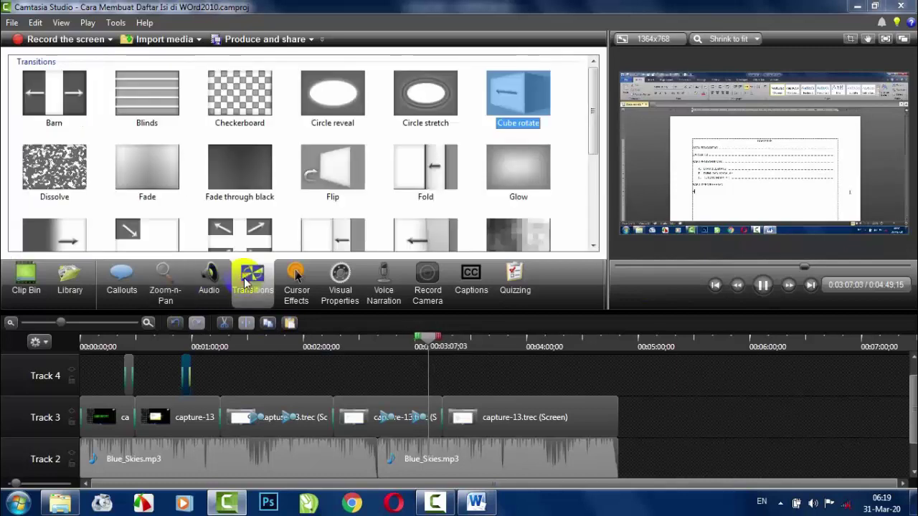
pyautogui.click(209, 280)
pyautogui.hotkey('ctrl', 'a')
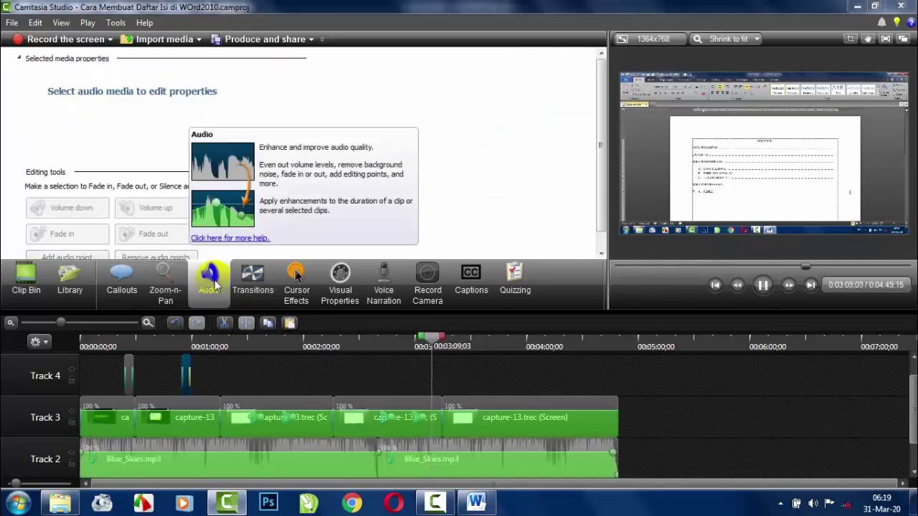
pyautogui.click(455, 460)
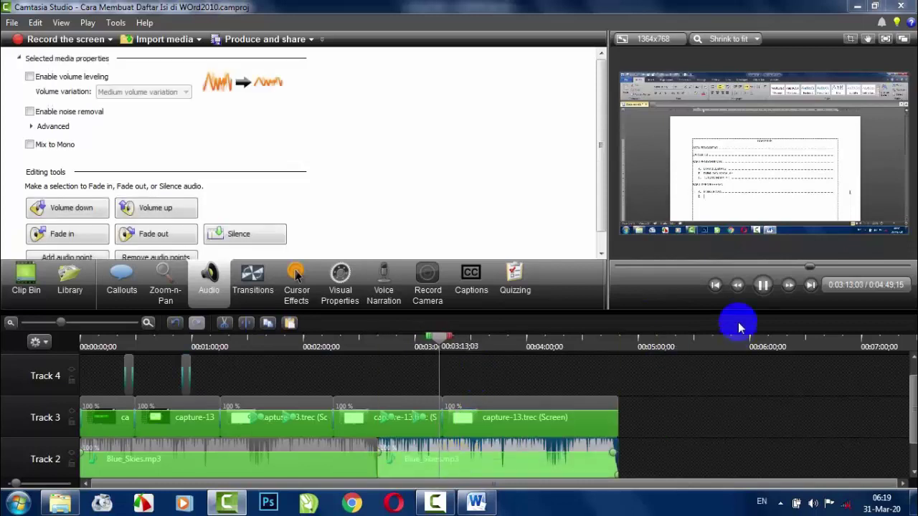
pyautogui.click(762, 294)
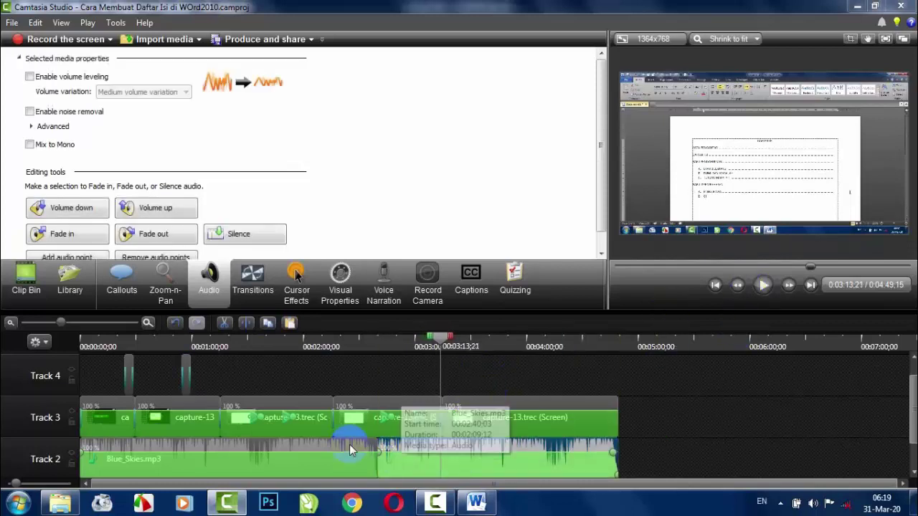
pyautogui.click(308, 447)
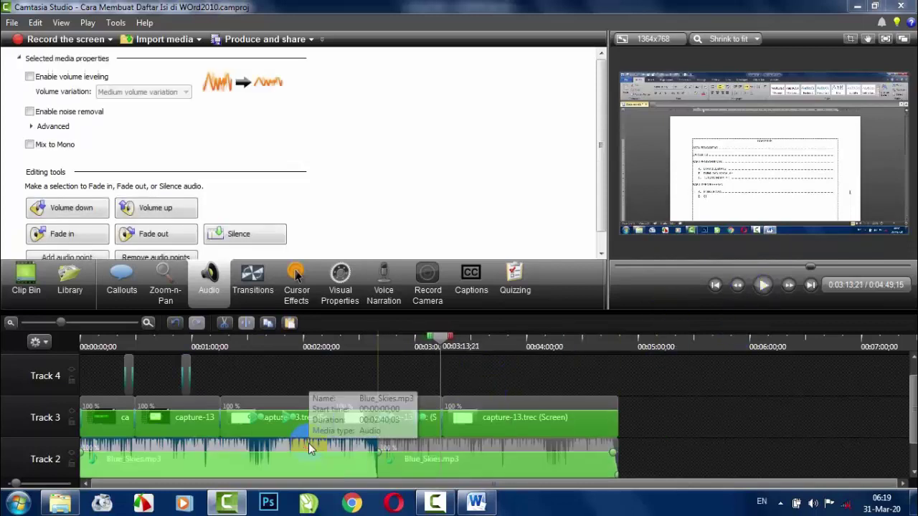
pyautogui.click(87, 208)
pyautogui.click(87, 208)
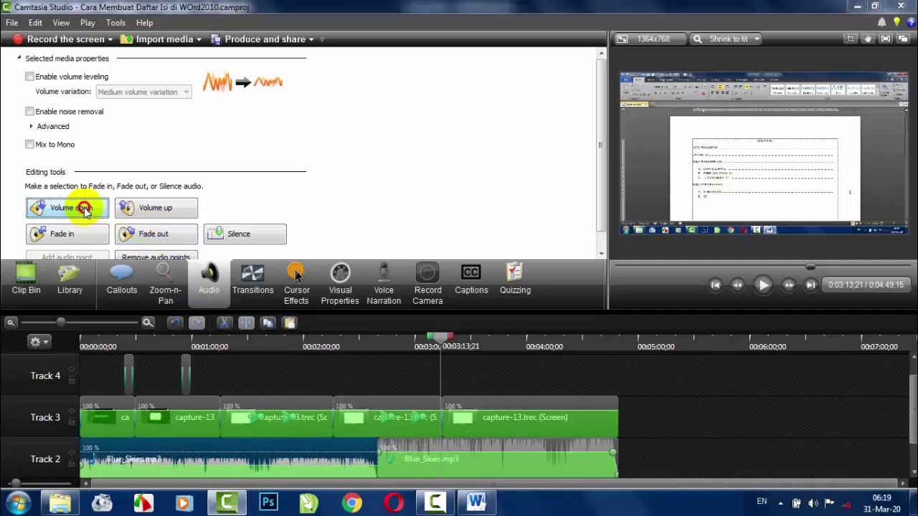
pyautogui.click(87, 208)
pyautogui.click(87, 208)
pyautogui.click(85, 208)
pyautogui.click(86, 207)
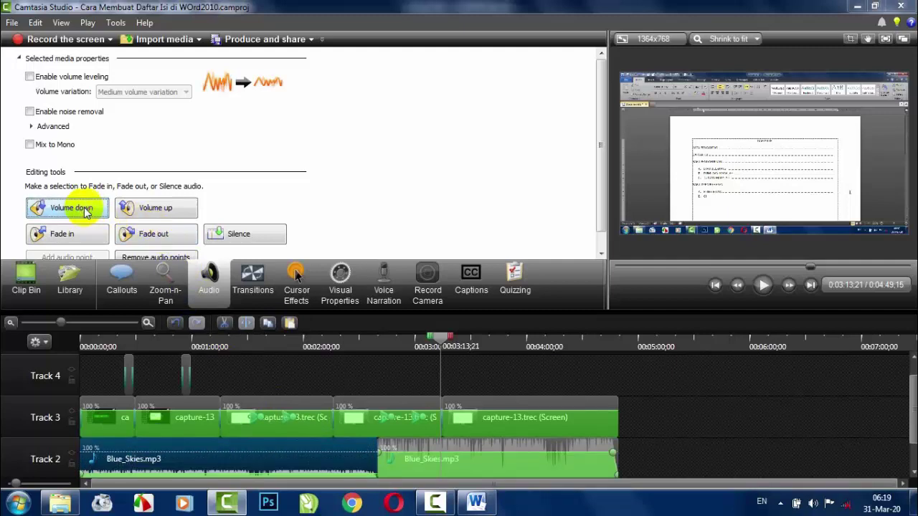
pyautogui.click(86, 208)
pyautogui.click(85, 209)
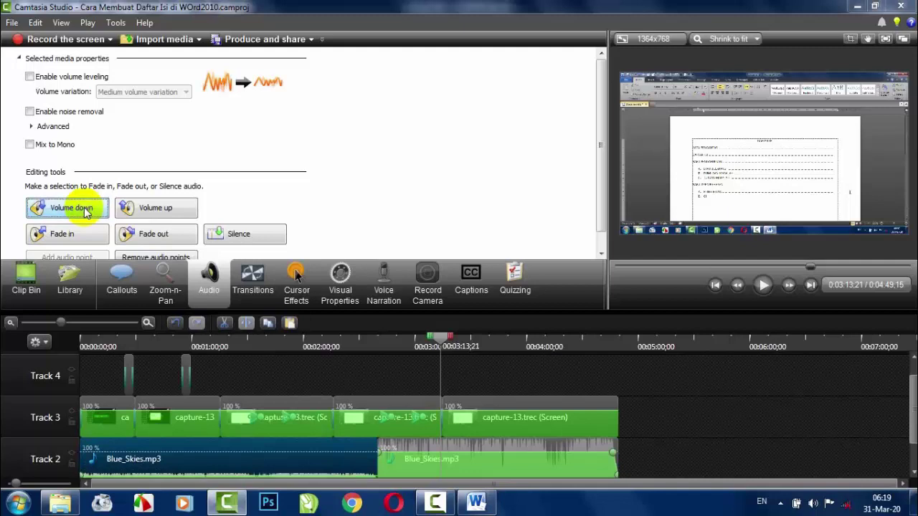
# Step: Raise the volume of the first Blue_Skies.mp3 clip back to about its original level and deselect it
pyautogui.click(158, 209)
pyautogui.click(158, 209)
pyautogui.click(158, 209)
pyautogui.click(158, 209)
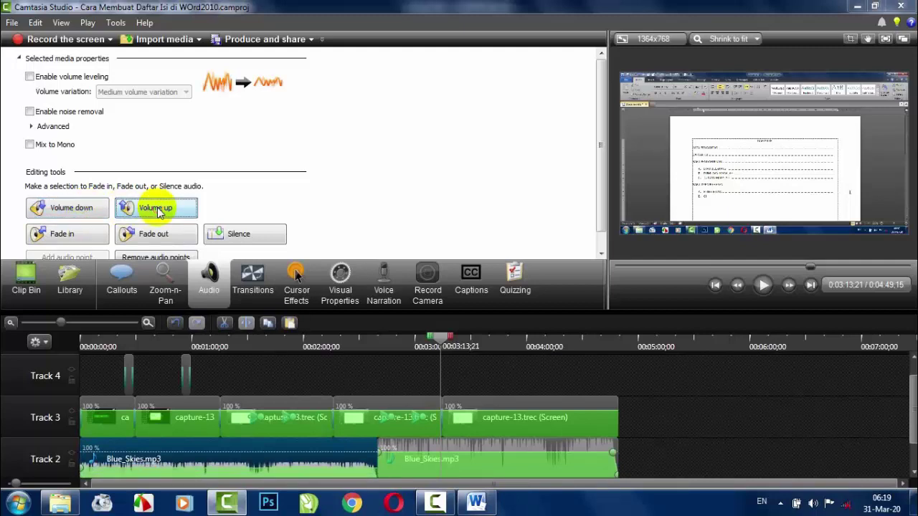
pyautogui.click(158, 209)
pyautogui.click(159, 209)
pyautogui.click(159, 209)
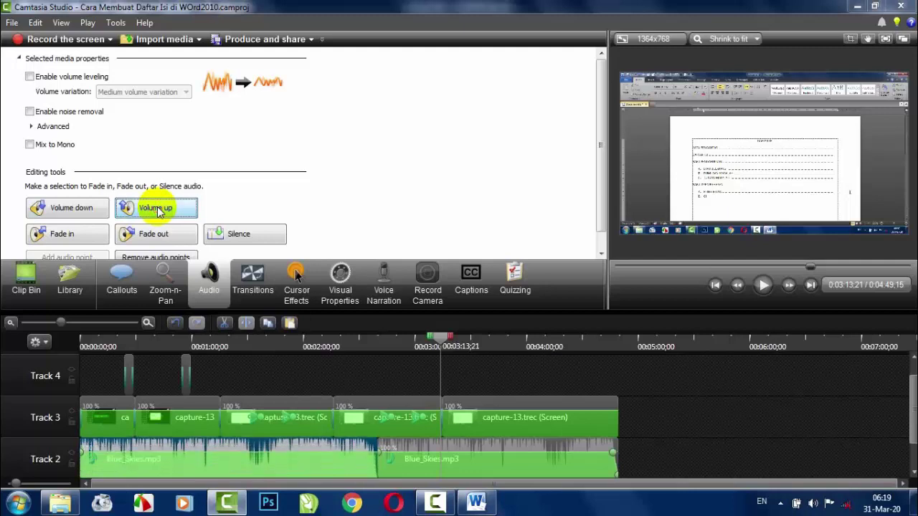
pyautogui.click(86, 207)
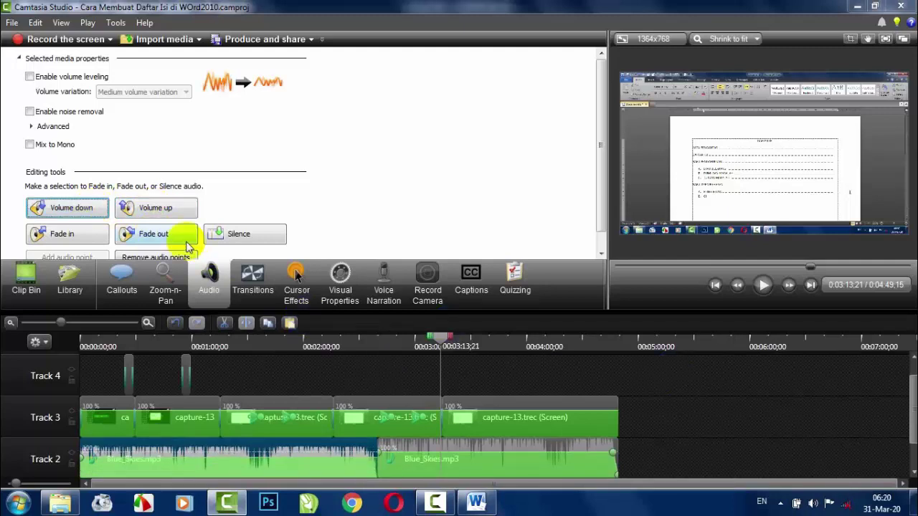
pyautogui.click(178, 211)
pyautogui.click(479, 434)
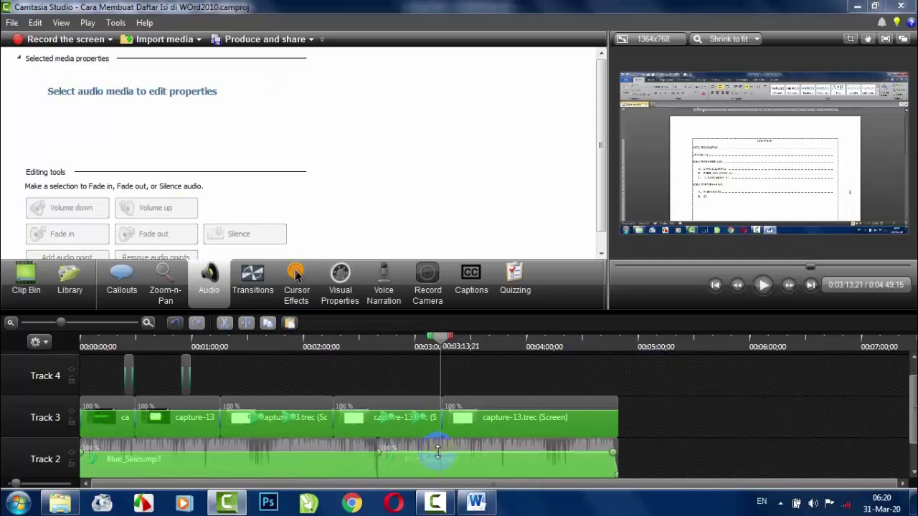
# Step: Select all five capture-13.trec clips on Track 3 and set their mouse cursor size to 1.68
pyautogui.click(253, 284)
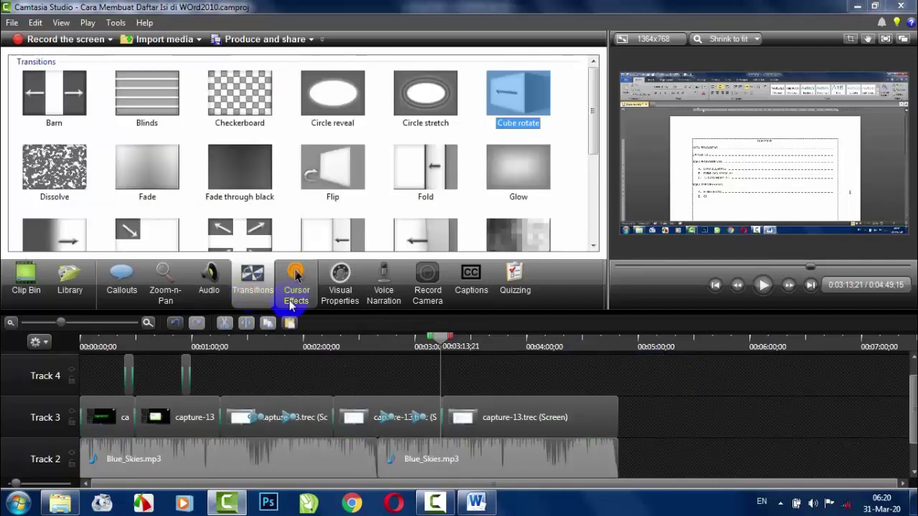
pyautogui.click(296, 296)
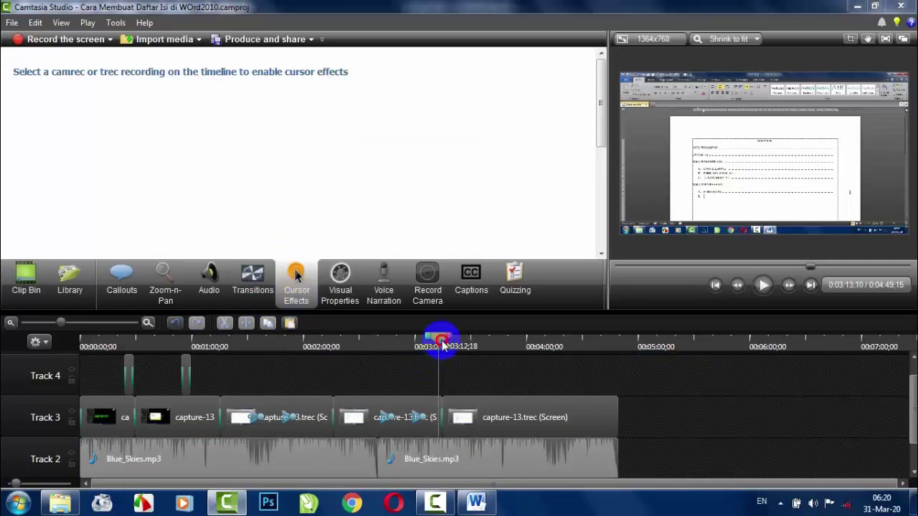
pyautogui.moveTo(439, 337); pyautogui.dragTo(214, 342)
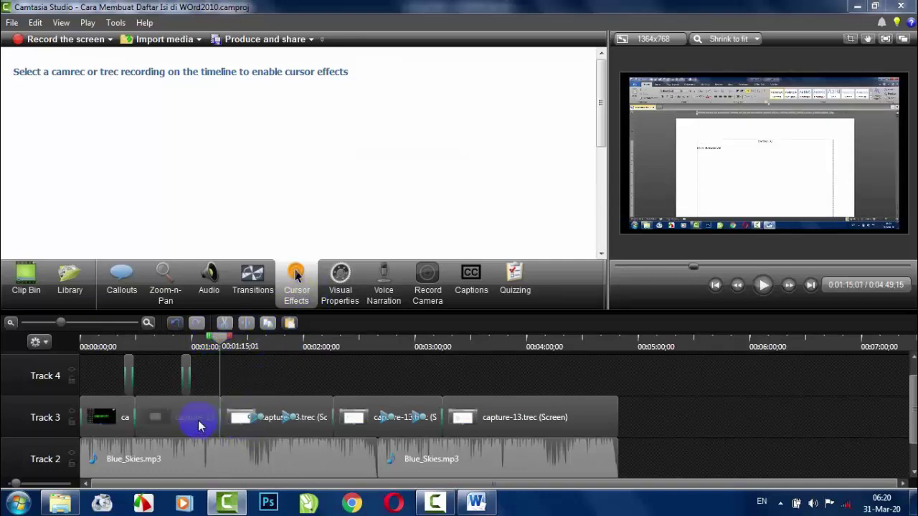
pyautogui.click(108, 417)
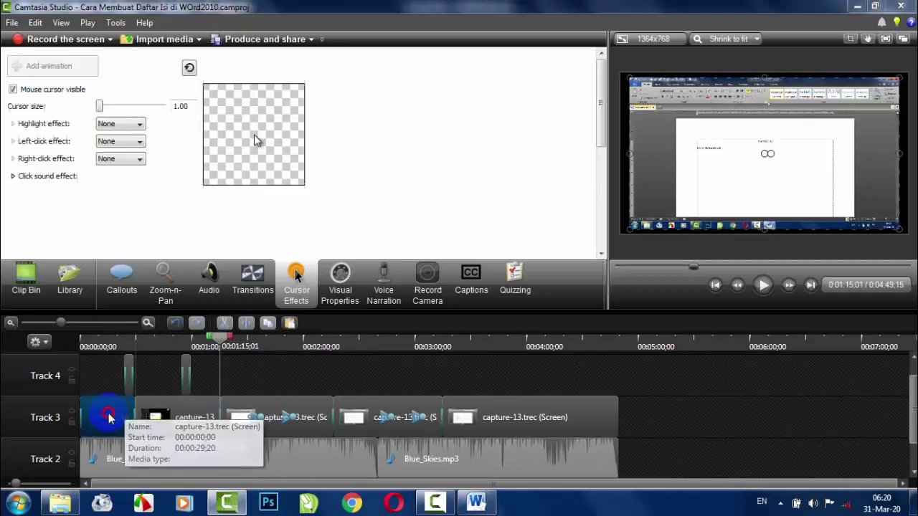
pyautogui.click(173, 420)
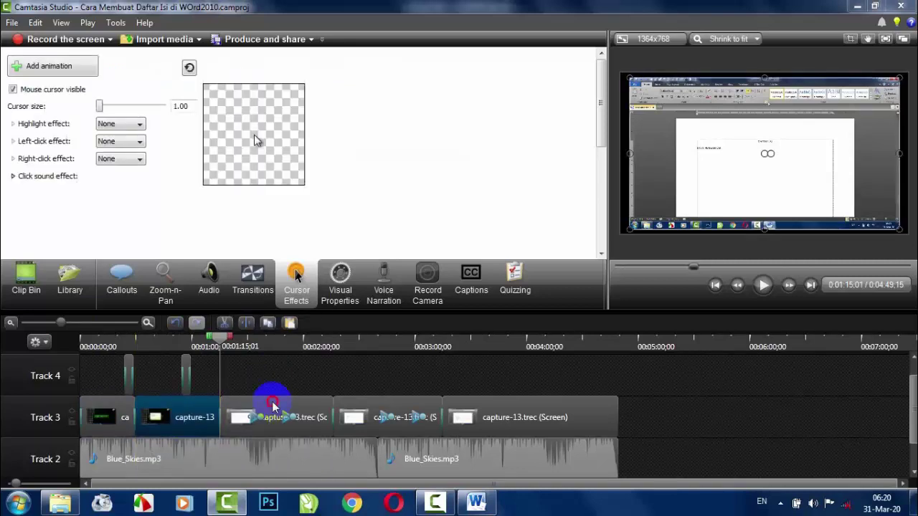
pyautogui.click(272, 409)
pyautogui.click(384, 415)
pyautogui.keyDown('ctrl'); pyautogui.click(492, 411); pyautogui.keyUp('ctrl')
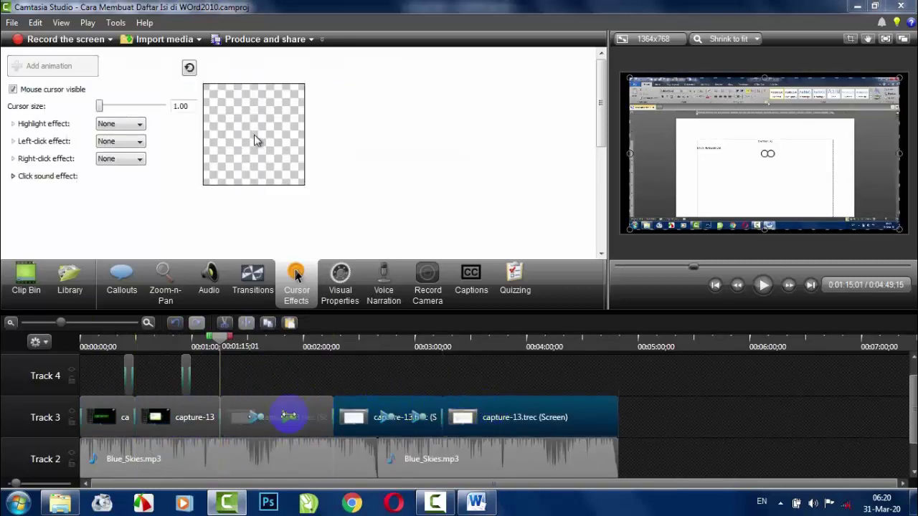
pyautogui.keyDown('ctrl'); pyautogui.click(242, 410); pyautogui.keyUp('ctrl')
pyautogui.keyDown('ctrl'); pyautogui.click(185, 405); pyautogui.keyUp('ctrl')
pyautogui.keyDown('ctrl'); pyautogui.click(111, 412); pyautogui.keyUp('ctrl')
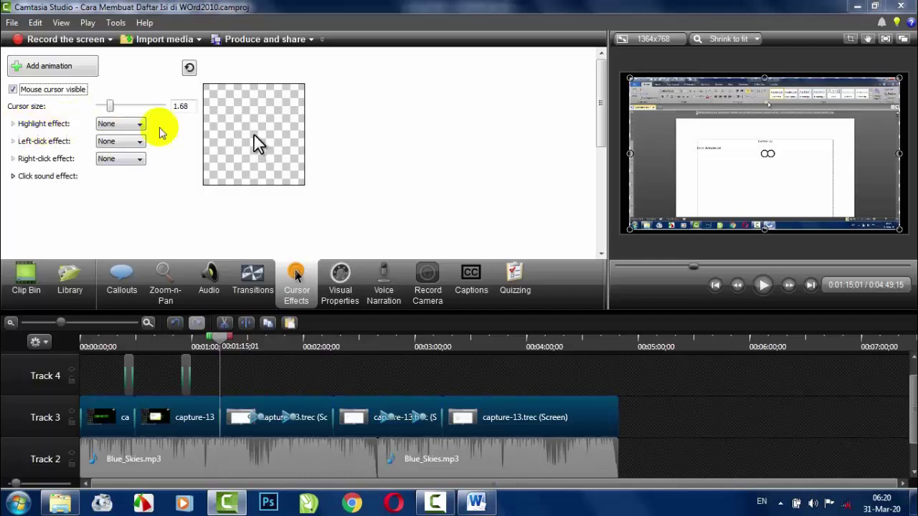
# Step: Try the Spotlight and Magnify cursor effects on the selected clips and settle on the Highlight effect
pyautogui.click(135, 125)
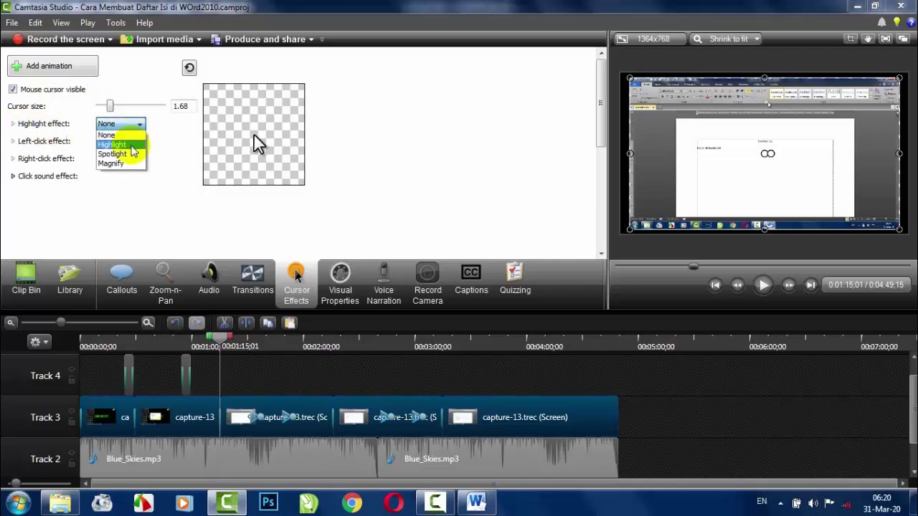
pyautogui.click(132, 146)
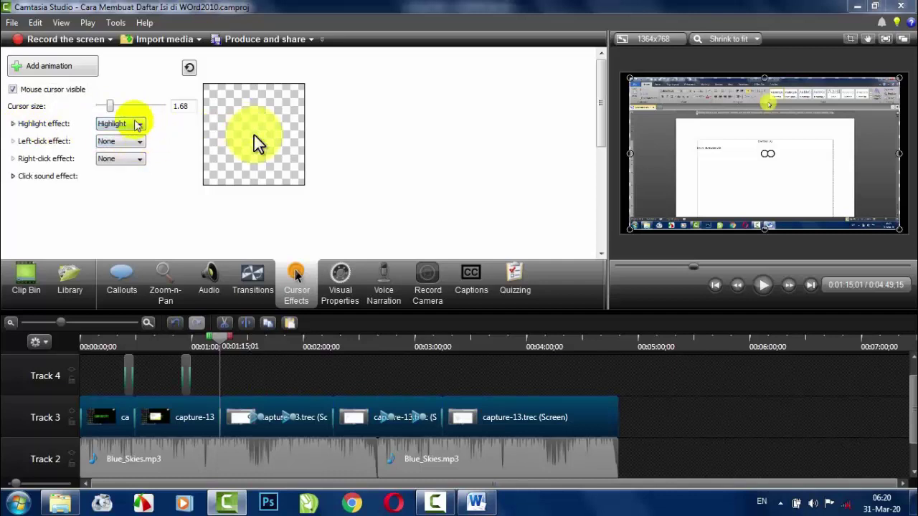
pyautogui.click(137, 124)
pyautogui.click(120, 155)
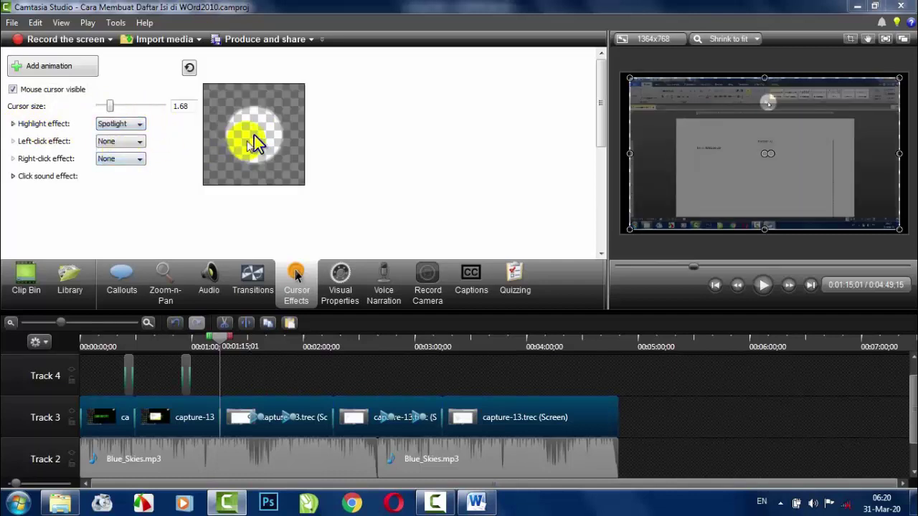
pyautogui.click(128, 127)
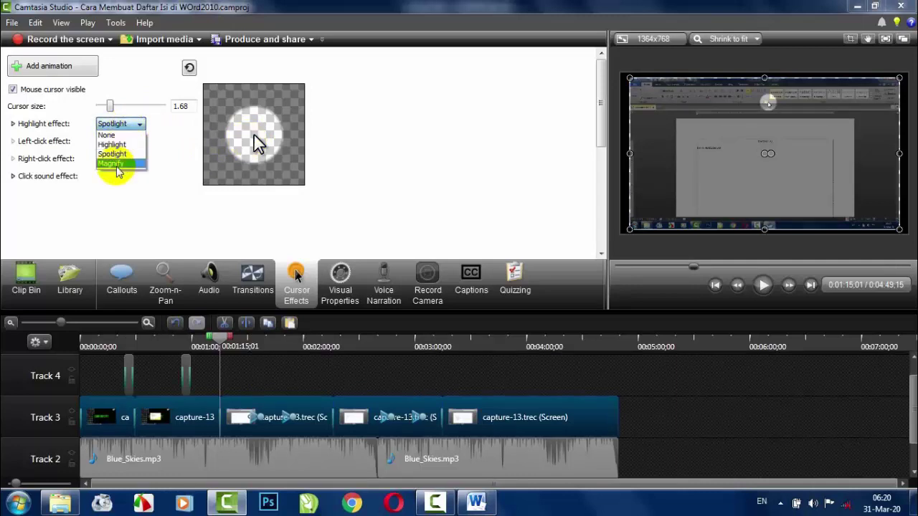
pyautogui.click(118, 164)
pyautogui.click(128, 123)
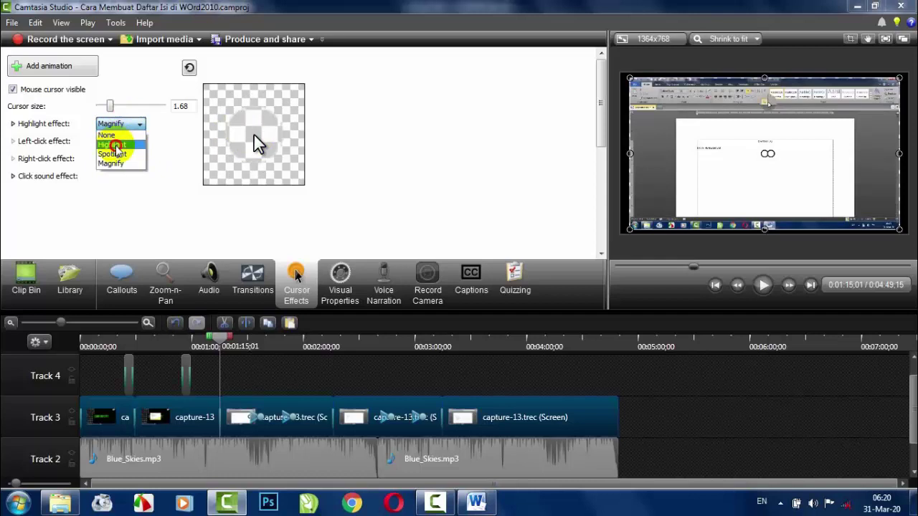
pyautogui.click(113, 145)
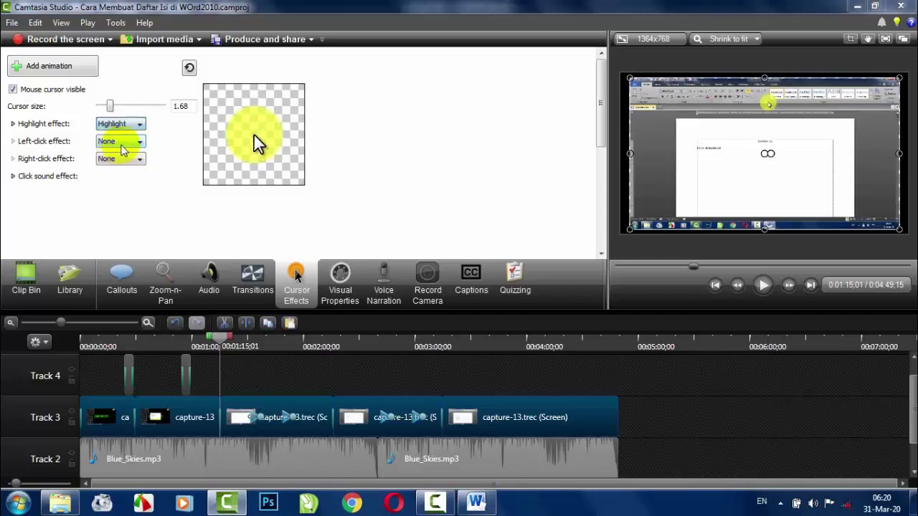
# Step: Reduce the cursor highlight's size to 35.1 and its opacity to about 56
pyautogui.click(14, 124)
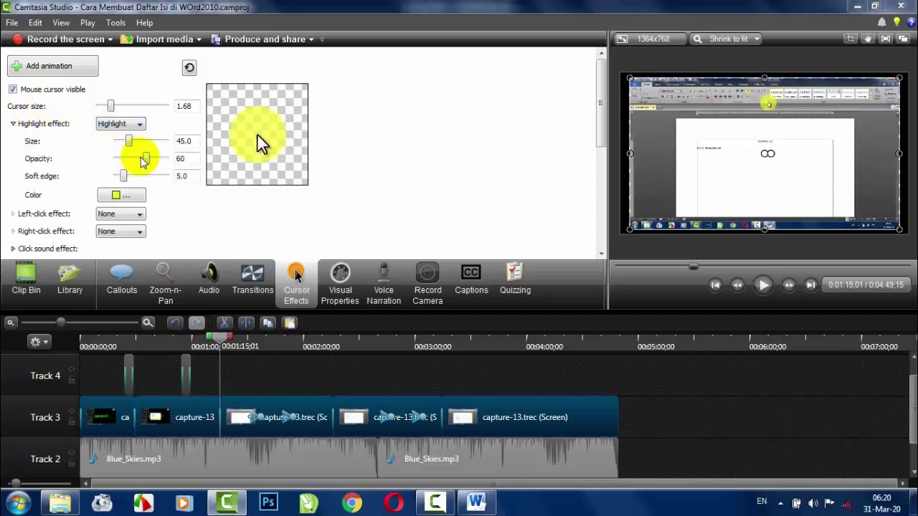
pyautogui.click(141, 159)
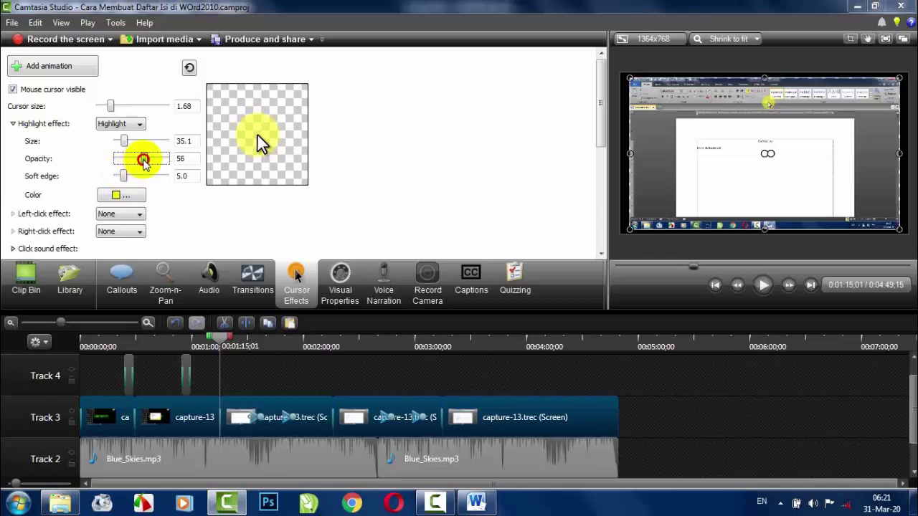
pyautogui.click(13, 123)
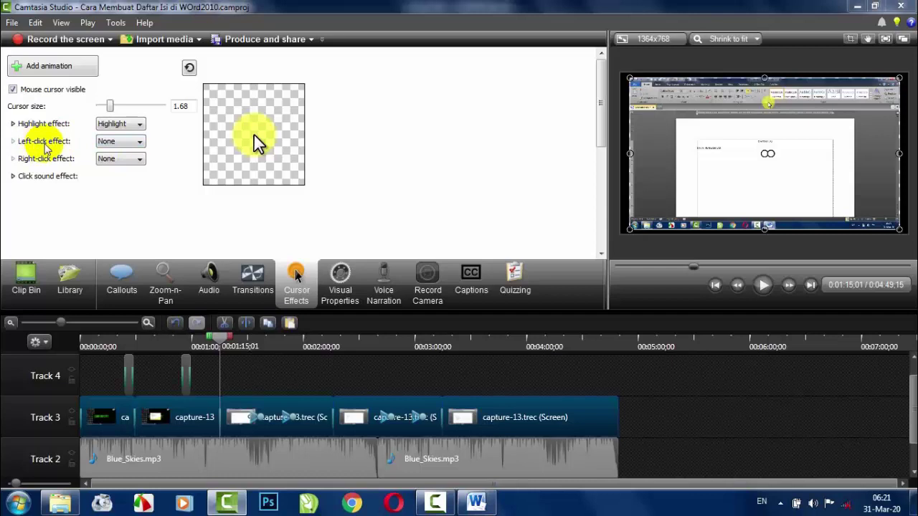
# Step: Set the left-click effect to Rings with a duration of 0.62 and preview it
pyautogui.click(136, 143)
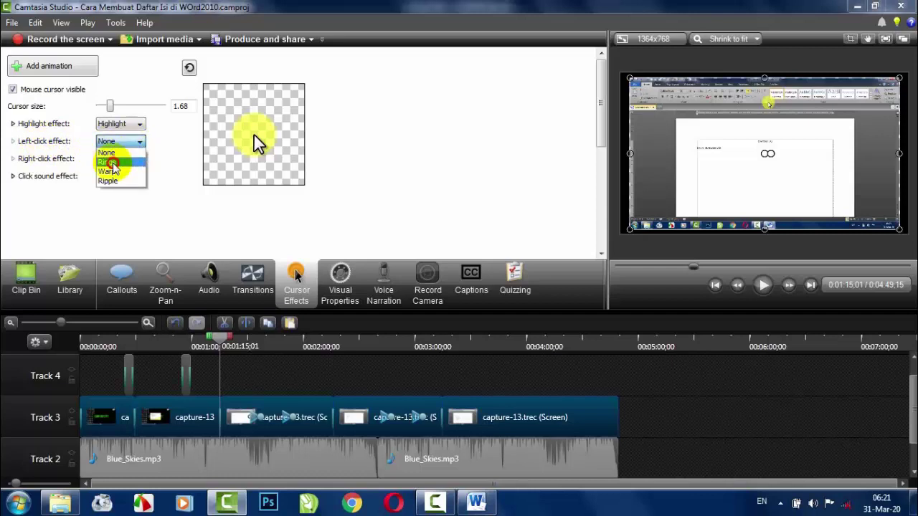
pyautogui.click(108, 162)
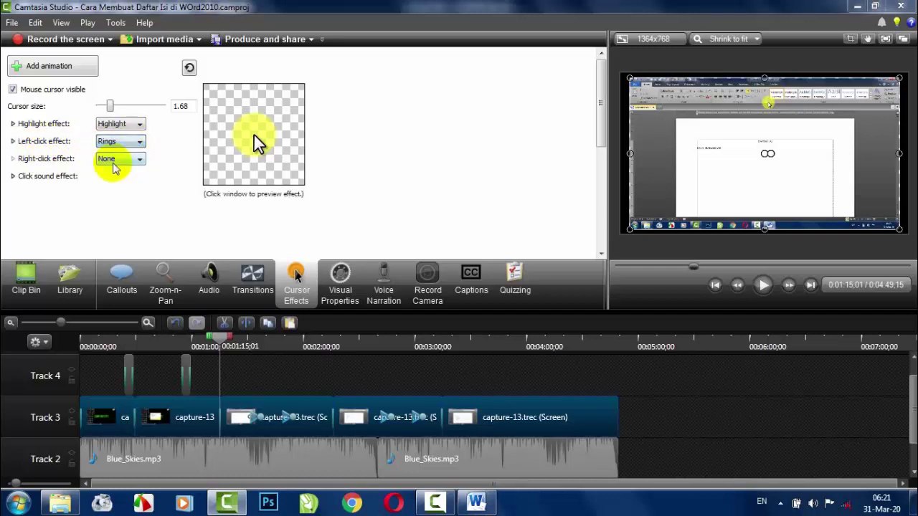
pyautogui.click(14, 142)
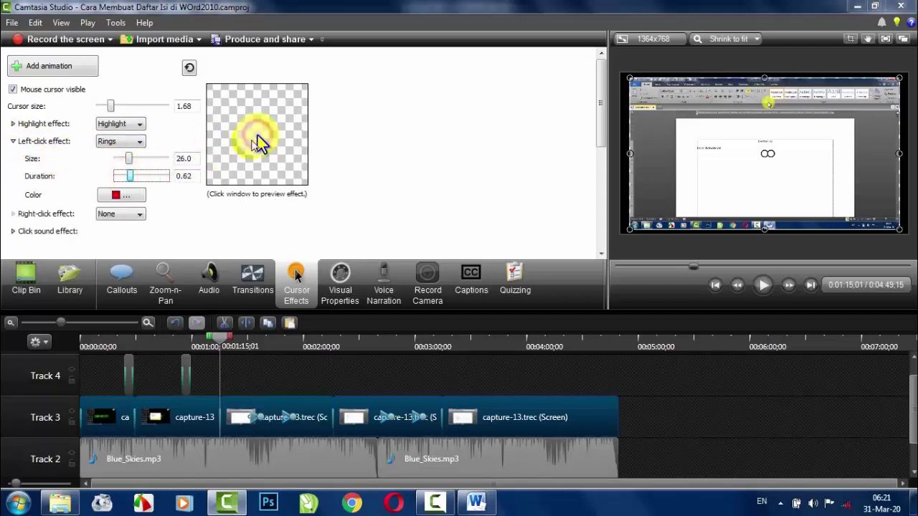
pyautogui.click(14, 141)
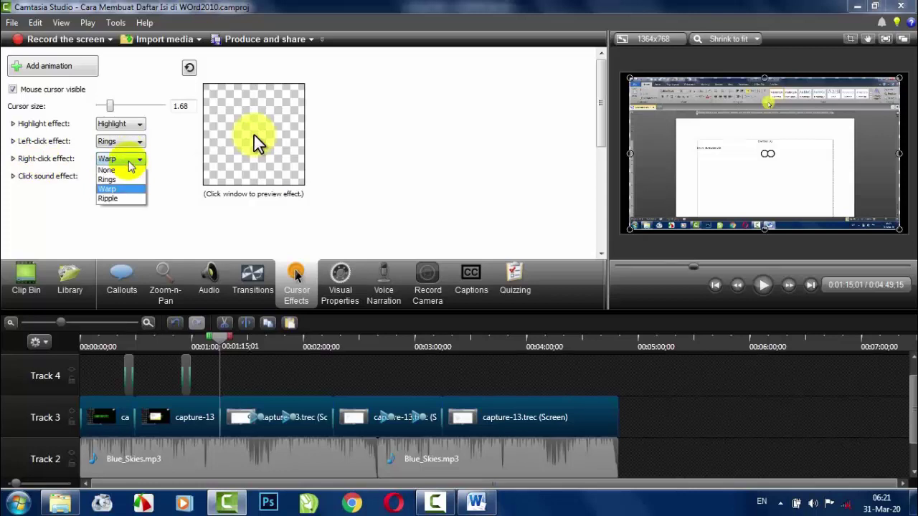
# Step: Set the right-click effect to Ripple with a size of 17.1
pyautogui.click(118, 198)
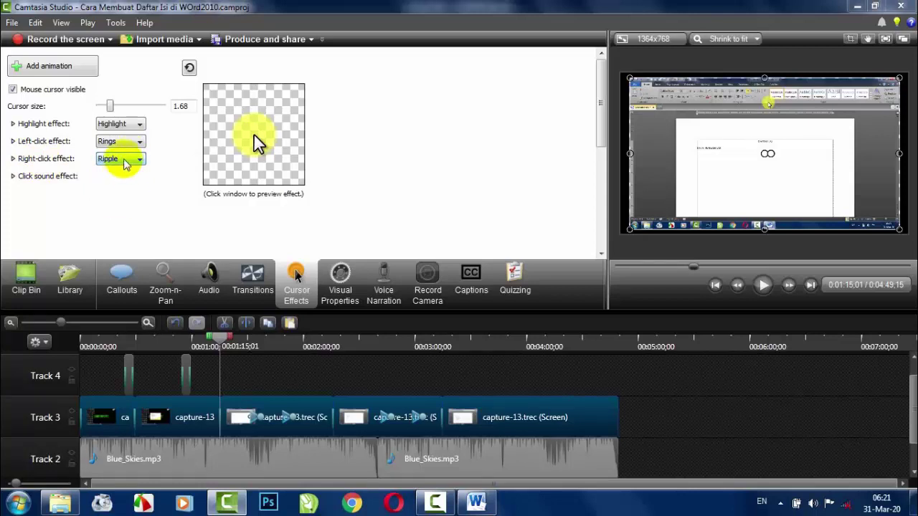
pyautogui.click(112, 199)
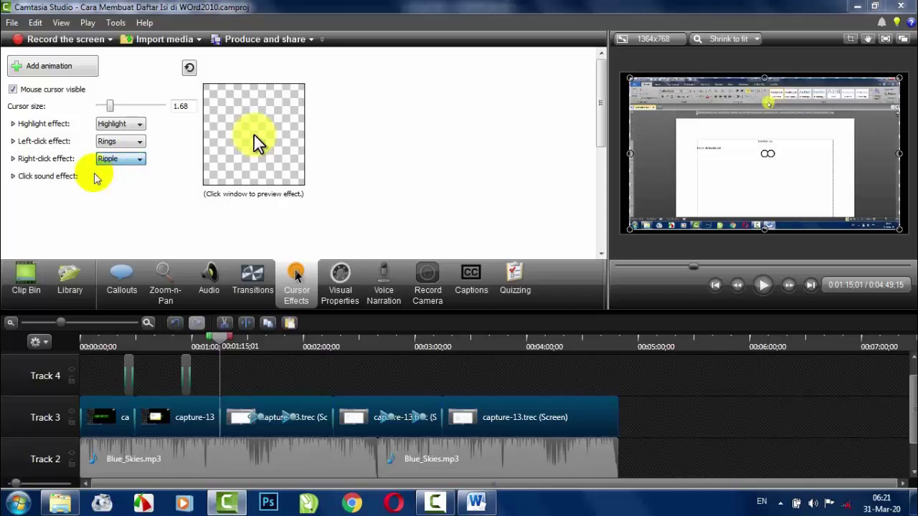
pyautogui.click(12, 159)
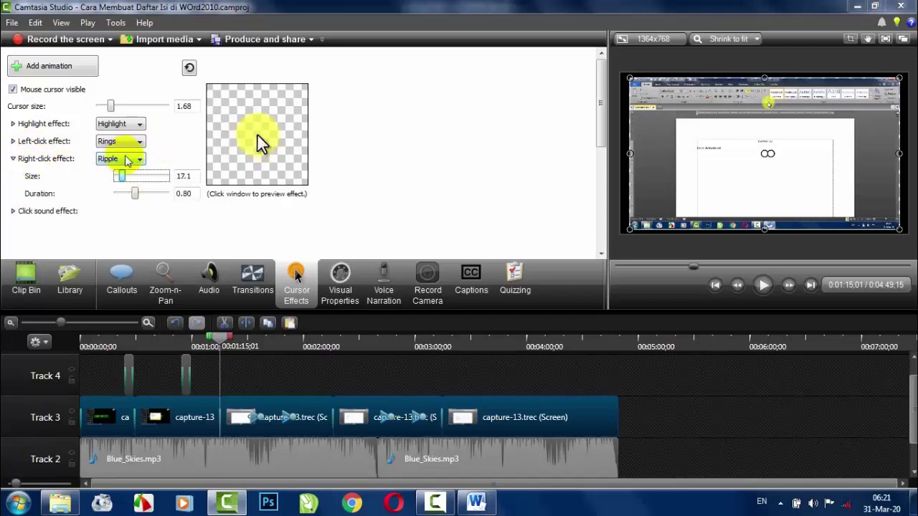
# Step: Change the right-click effect to Rings with a size of 24.2 and a blue color
pyautogui.click(113, 179)
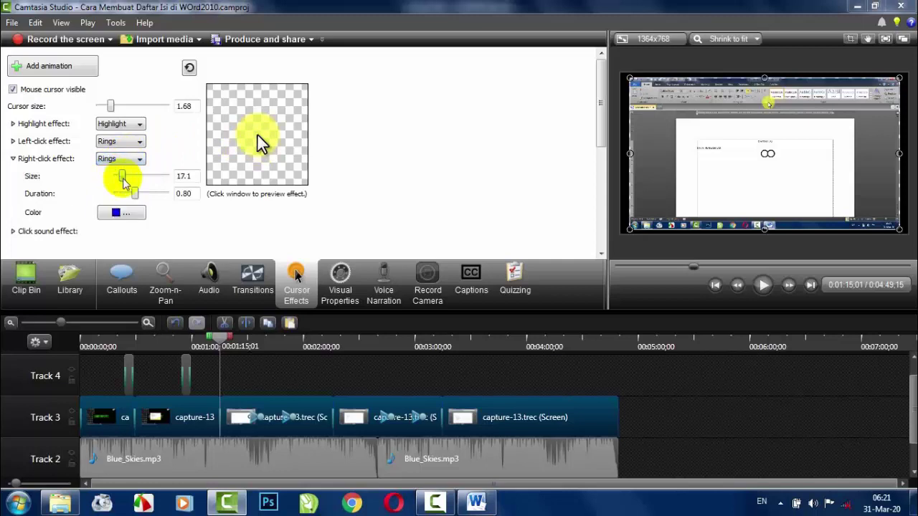
pyautogui.click(131, 214)
pyautogui.click(111, 233)
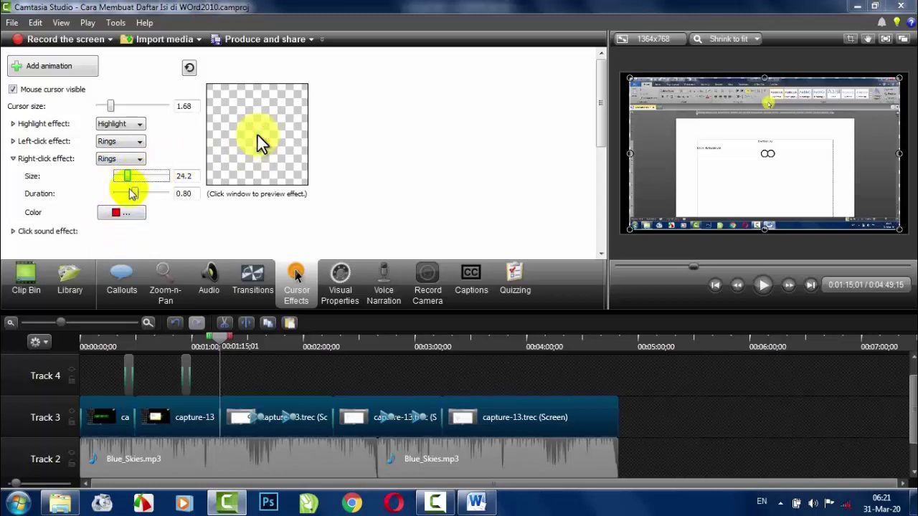
pyautogui.click(119, 213)
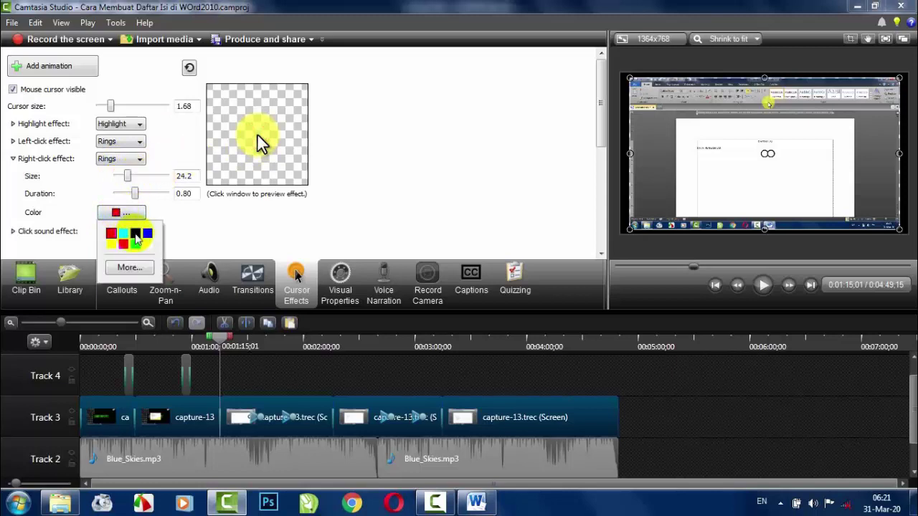
pyautogui.click(146, 233)
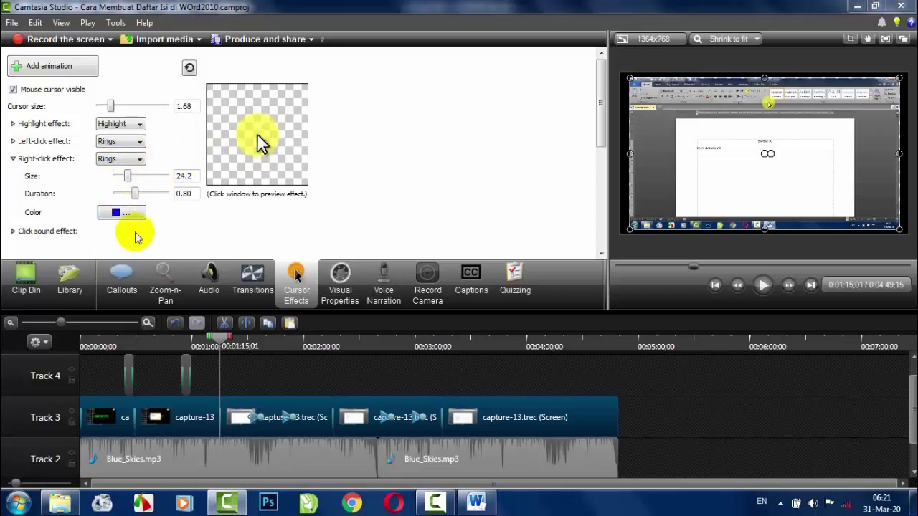
pyautogui.click(15, 160)
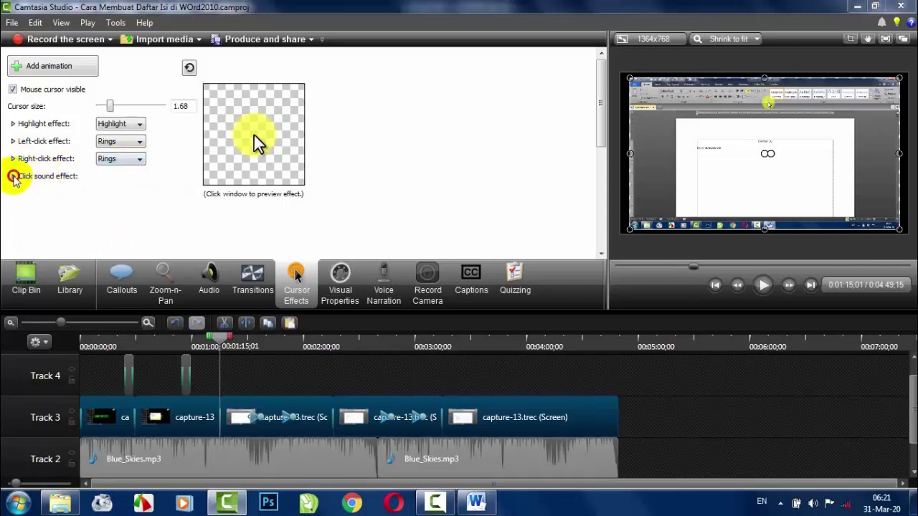
# Step: Set the click sound effect to Mouse click for both left and right clicks and adjust the left-click volume
pyautogui.click(13, 176)
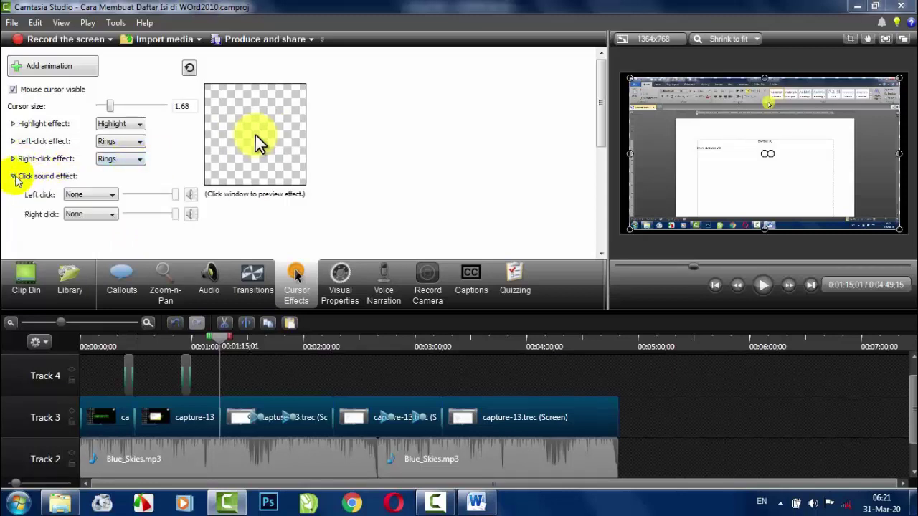
pyautogui.click(111, 198)
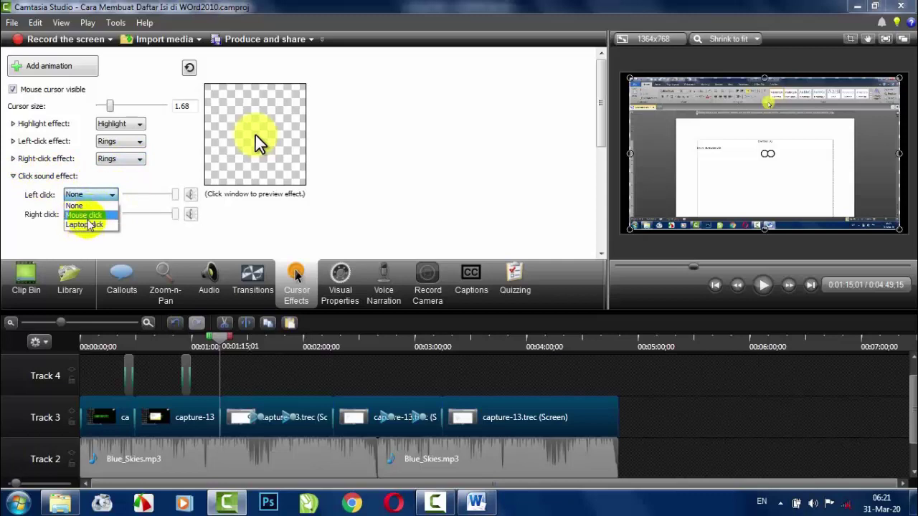
pyautogui.click(83, 216)
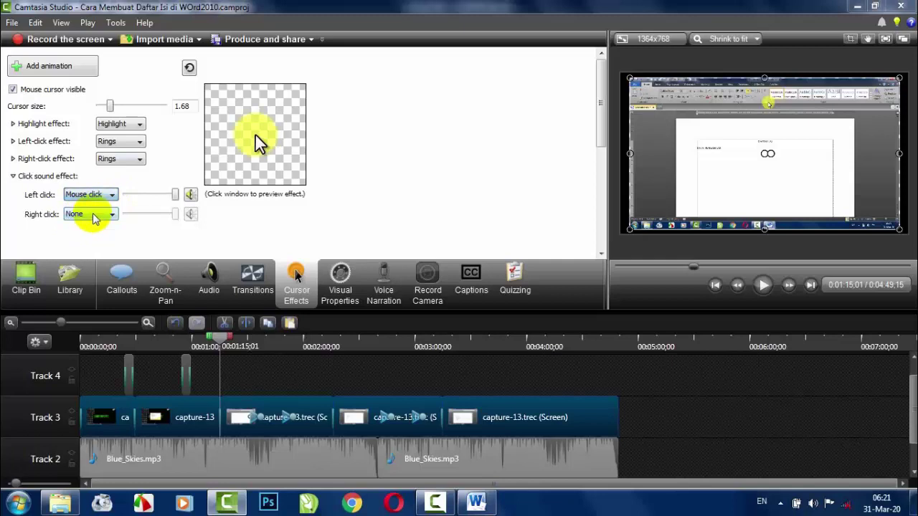
pyautogui.click(92, 214)
pyautogui.click(84, 234)
pyautogui.moveTo(175, 196); pyautogui.dragTo(179, 215)
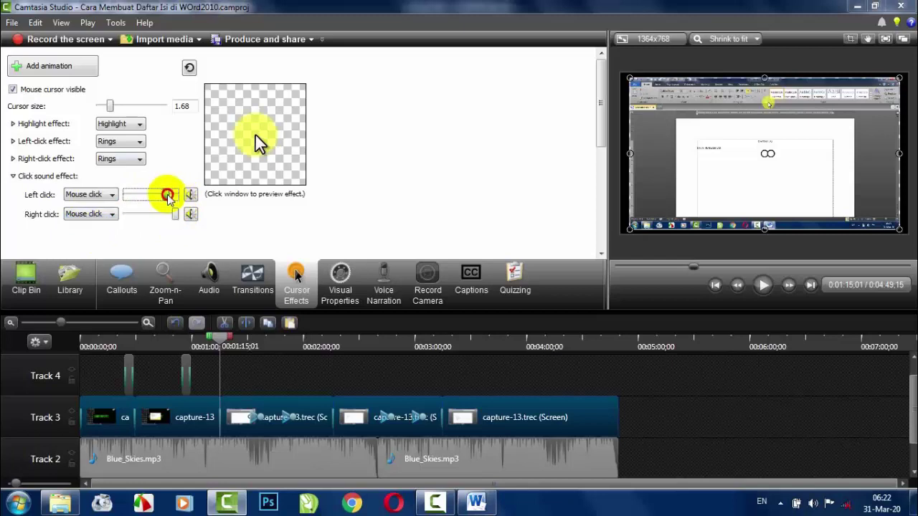
pyautogui.click(381, 364)
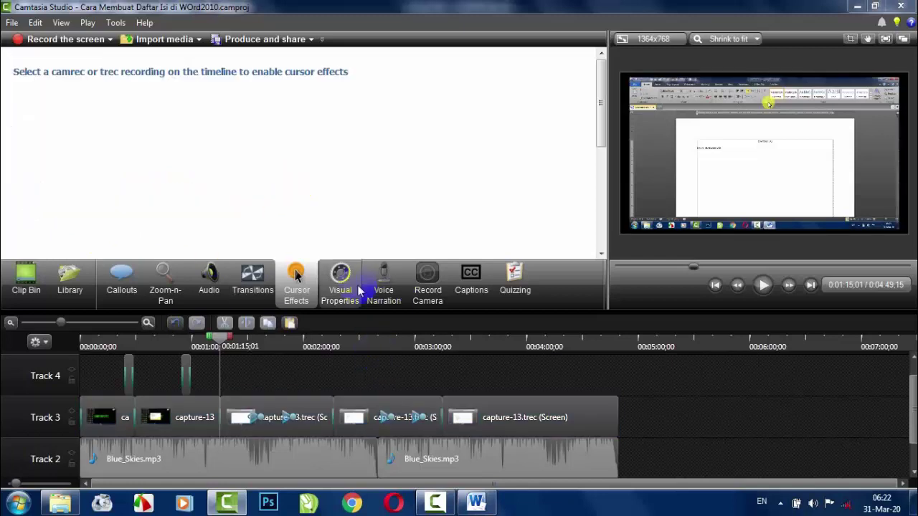
# Step: Play the third screen clip from about 1:15 and again from about 1:54 to preview the cursor effects
pyautogui.click(760, 284)
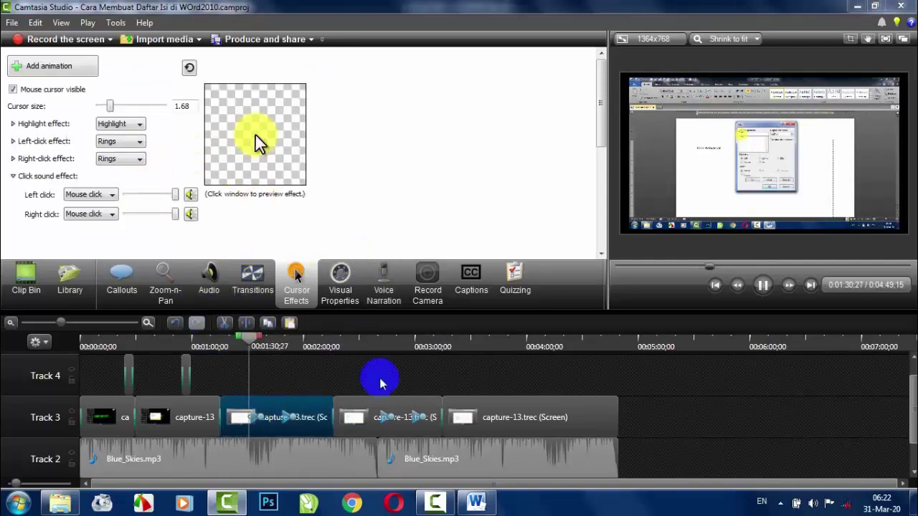
pyautogui.click(301, 347)
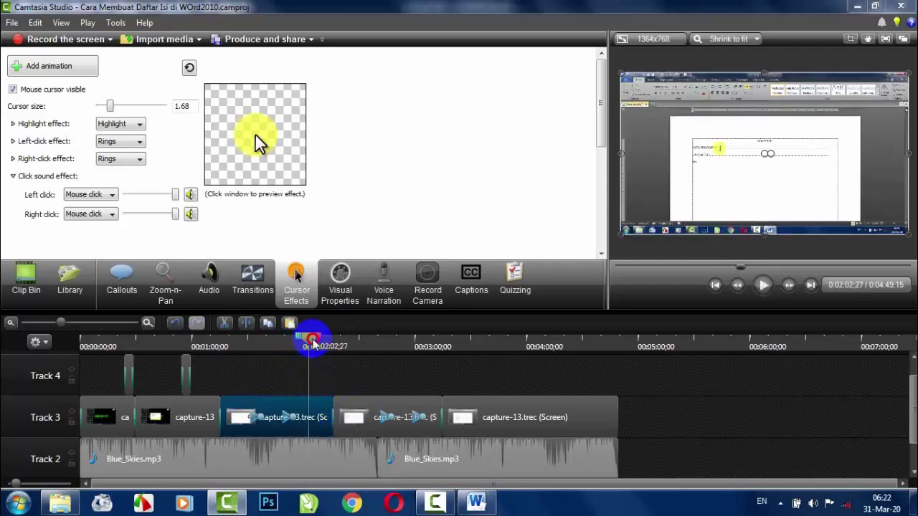
pyautogui.moveTo(313, 344); pyautogui.dragTo(294, 348)
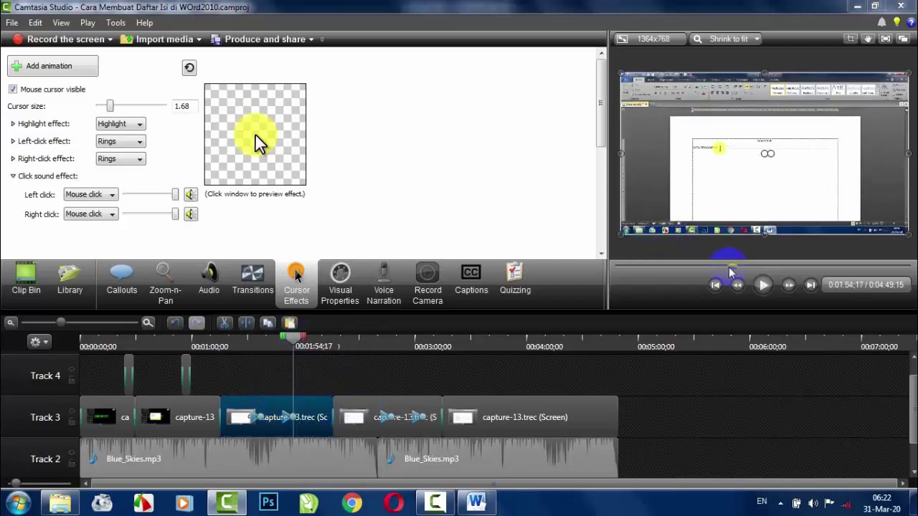
pyautogui.click(764, 285)
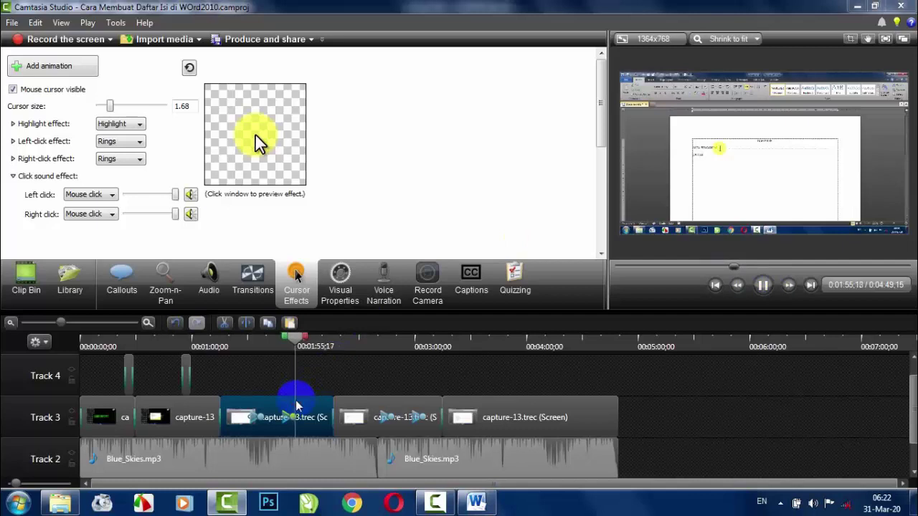
pyautogui.click(765, 285)
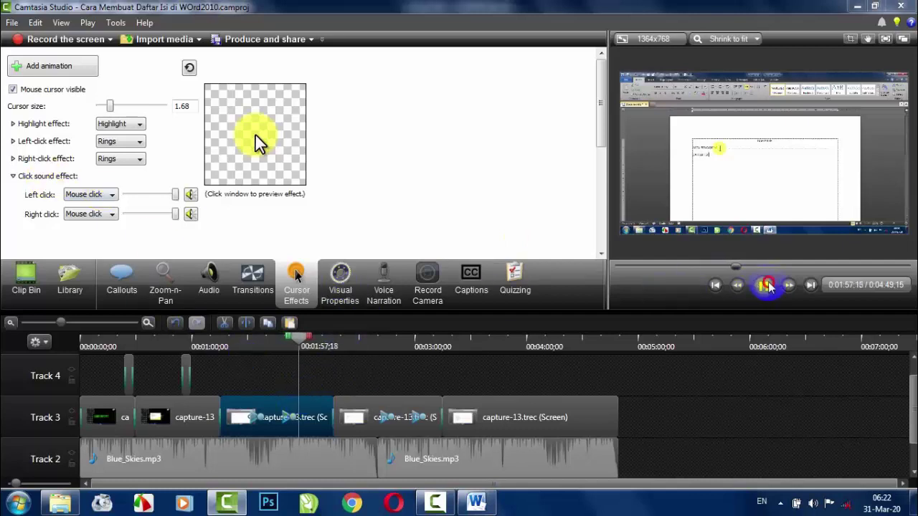
# Step: Review the size, duration and color settings of the left-click and right-click effects
pyautogui.click(13, 142)
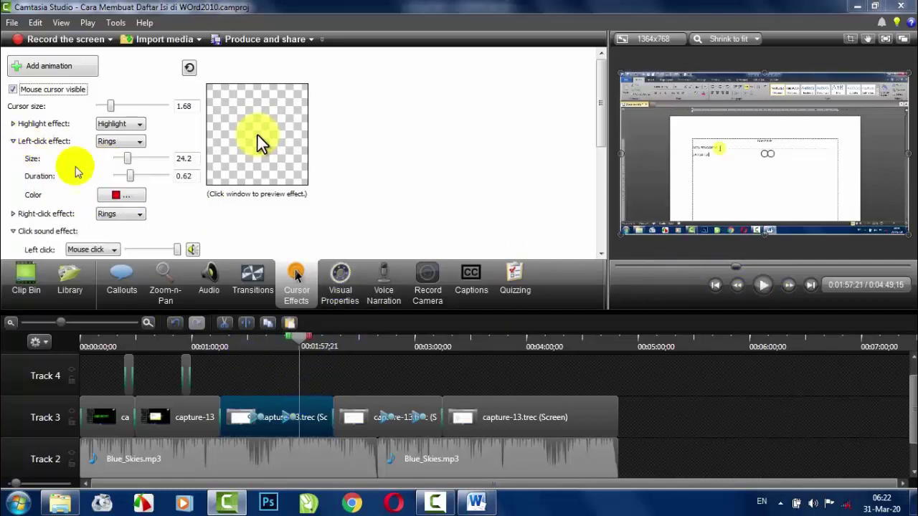
pyautogui.click(13, 141)
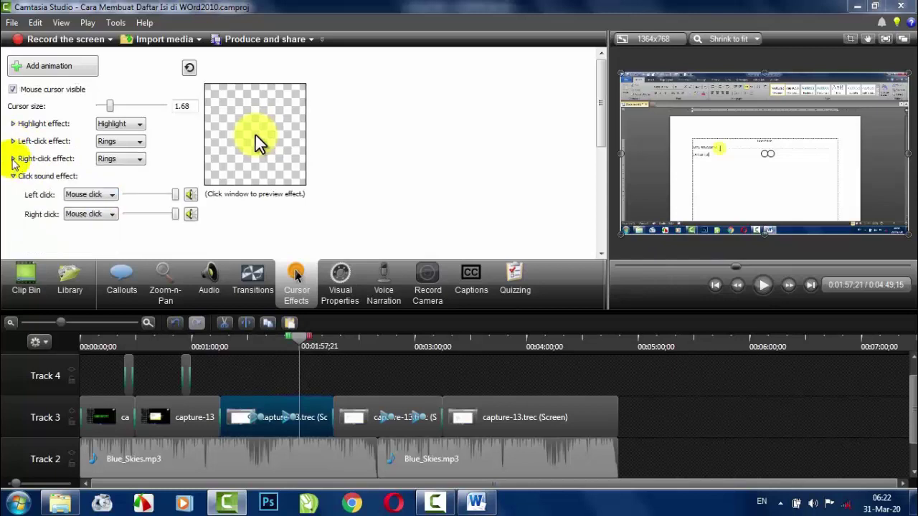
pyautogui.click(13, 159)
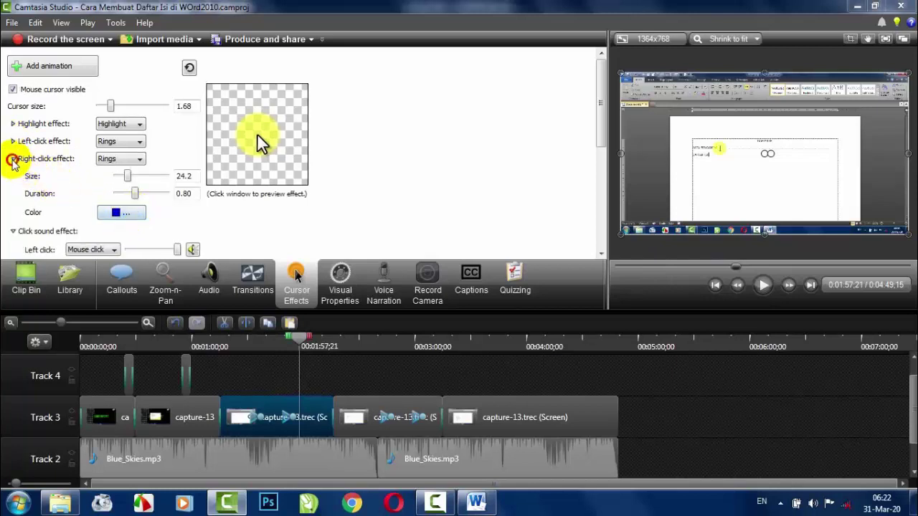
pyautogui.click(13, 158)
# Step: Preview the cursor effects in the last screen clip at several points between about 3:33 and 4:28
pyautogui.moveTo(376, 337); pyautogui.dragTo(475, 338)
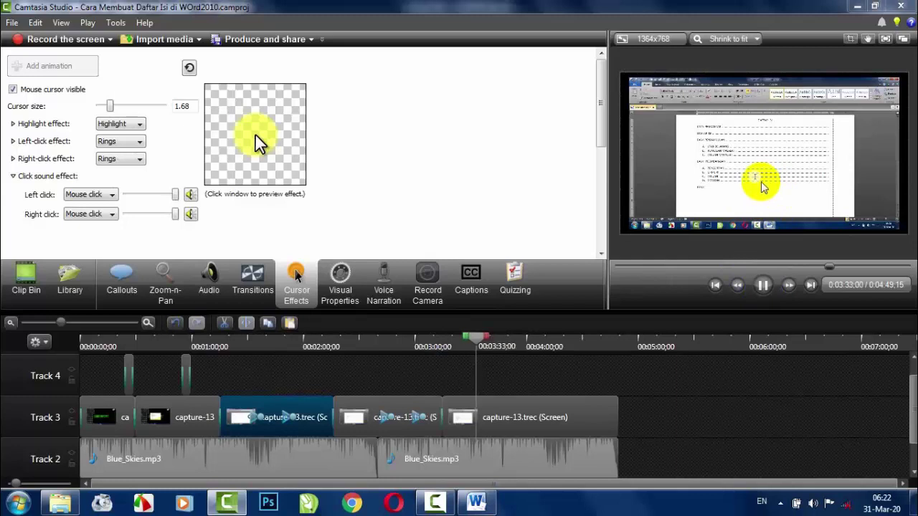
pyautogui.click(529, 337)
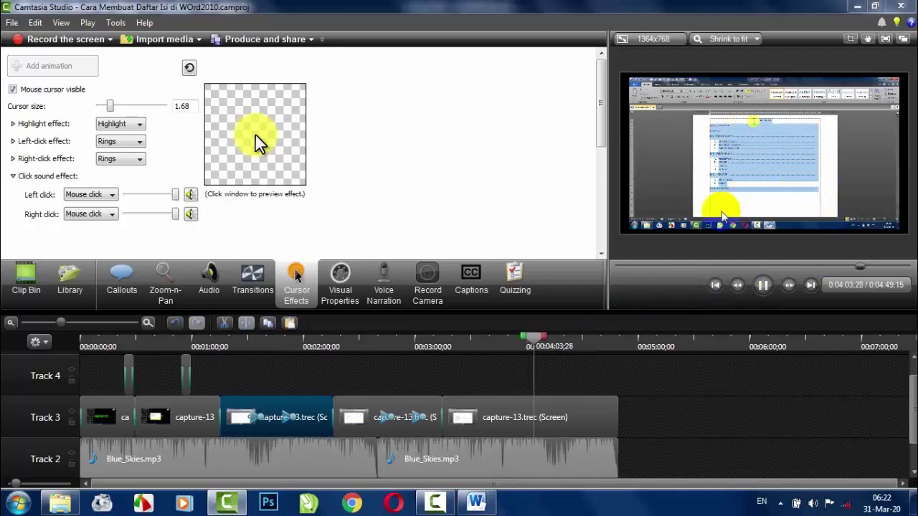
pyautogui.click(581, 340)
pyautogui.click(763, 287)
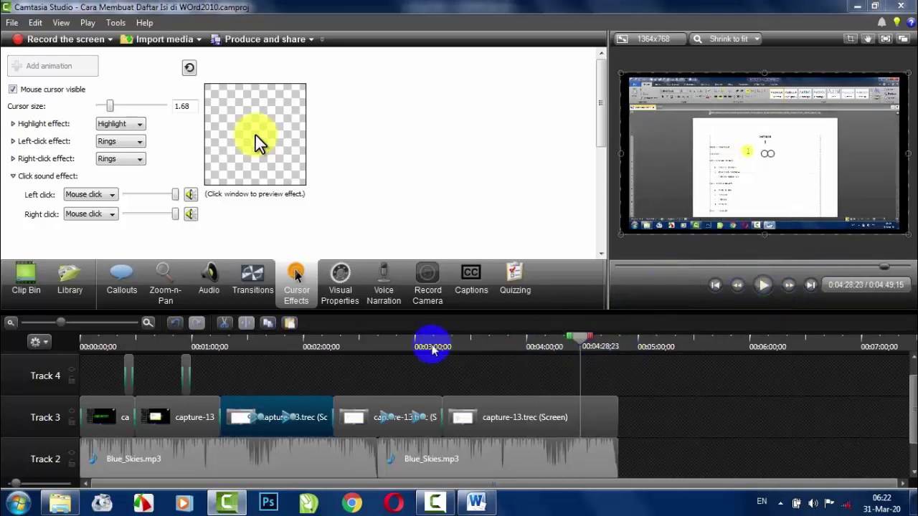
pyautogui.click(490, 362)
pyautogui.moveTo(531, 345); pyautogui.dragTo(495, 344)
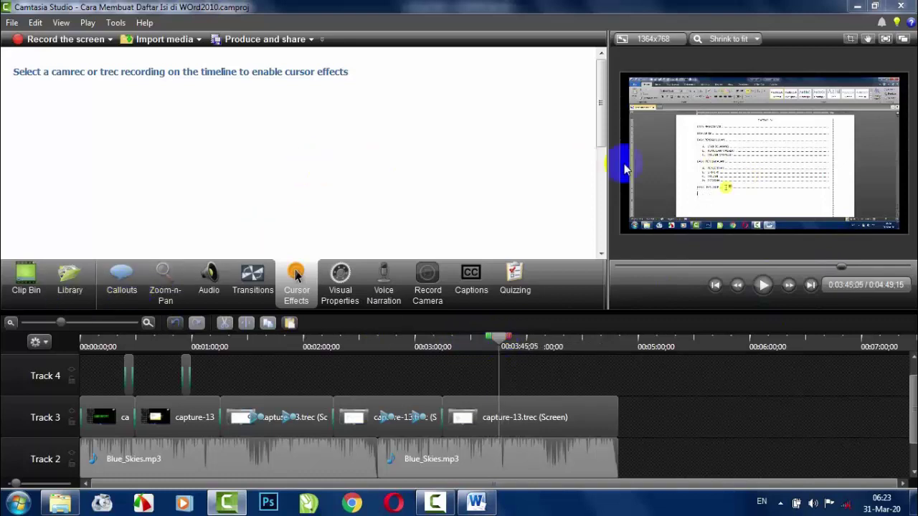
# Step: Place the library clip "Subscribe Greenscreen dz edit(1)" on Track 4 at about 3:57 and move the playhead onto it
pyautogui.moveTo(601, 141)
pyautogui.mouseDown()
pyautogui.moveTo(601, 221)
pyautogui.moveTo(598, 129)
pyautogui.mouseUp()
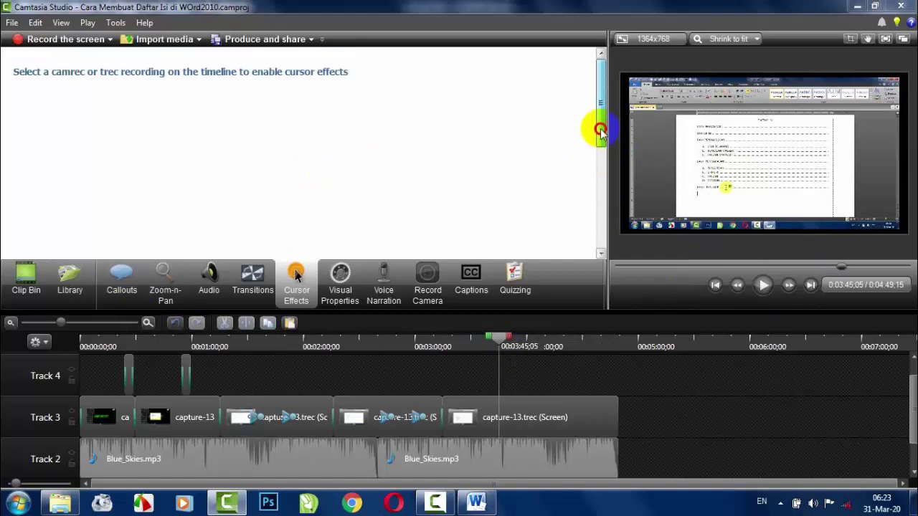
pyautogui.click(27, 284)
pyautogui.click(70, 280)
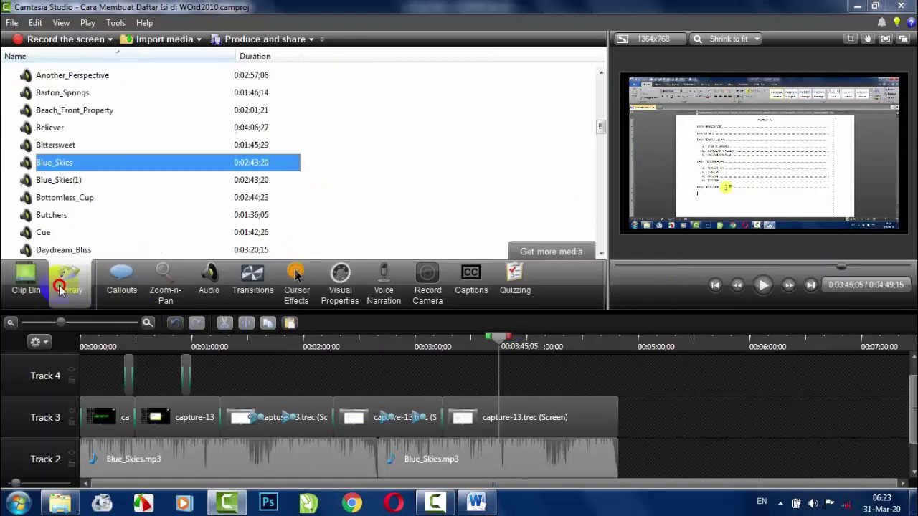
pyautogui.click(78, 207)
pyautogui.scroll(-15, 78, 208)
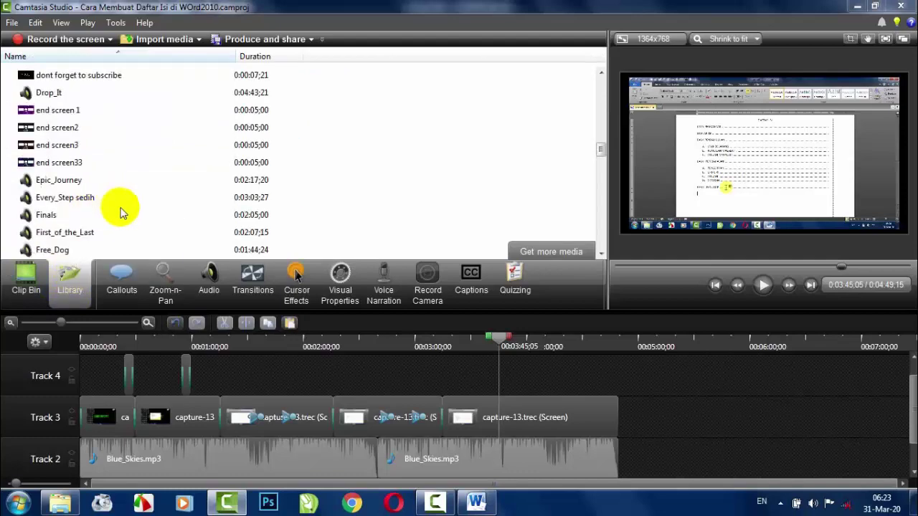
pyautogui.scroll(3, 121, 210)
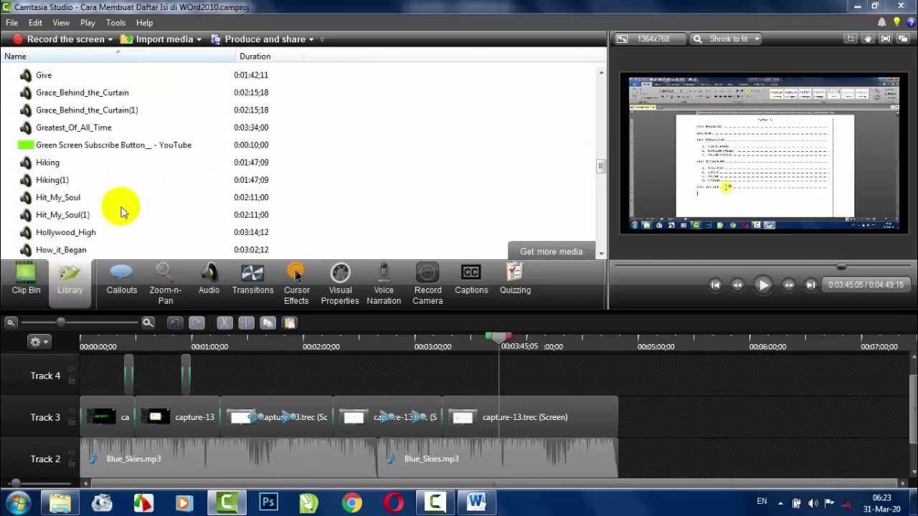
pyautogui.scroll(-10, 121, 211)
pyautogui.scroll(-3, 120, 208)
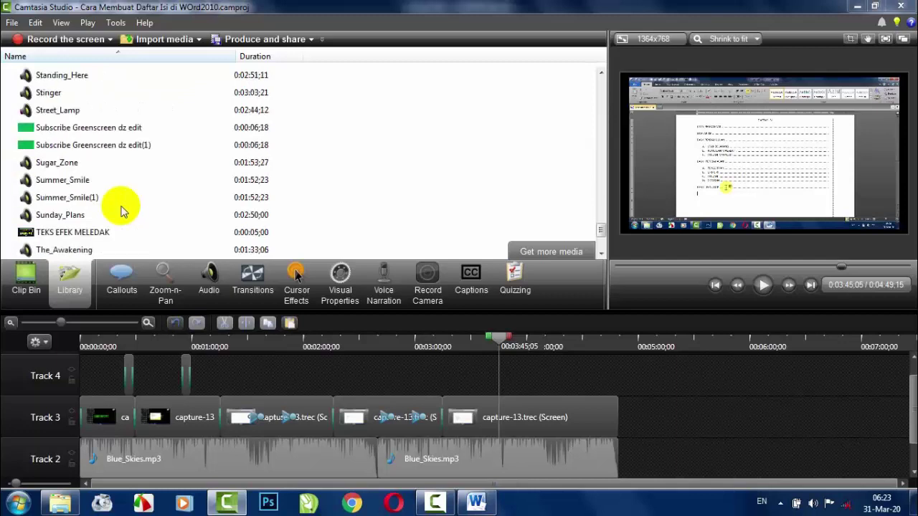
pyautogui.click(53, 149)
pyautogui.moveTo(56, 151); pyautogui.dragTo(518, 382)
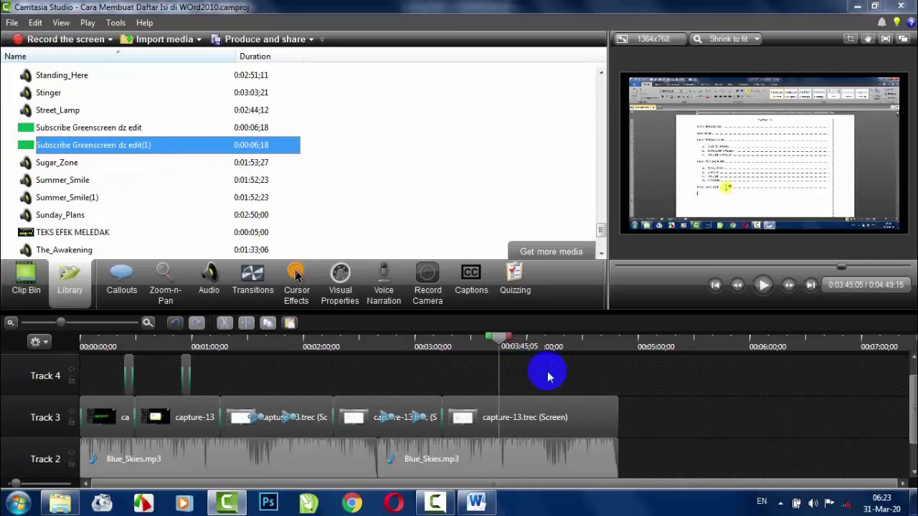
pyautogui.moveTo(524, 349); pyautogui.dragTo(528, 345)
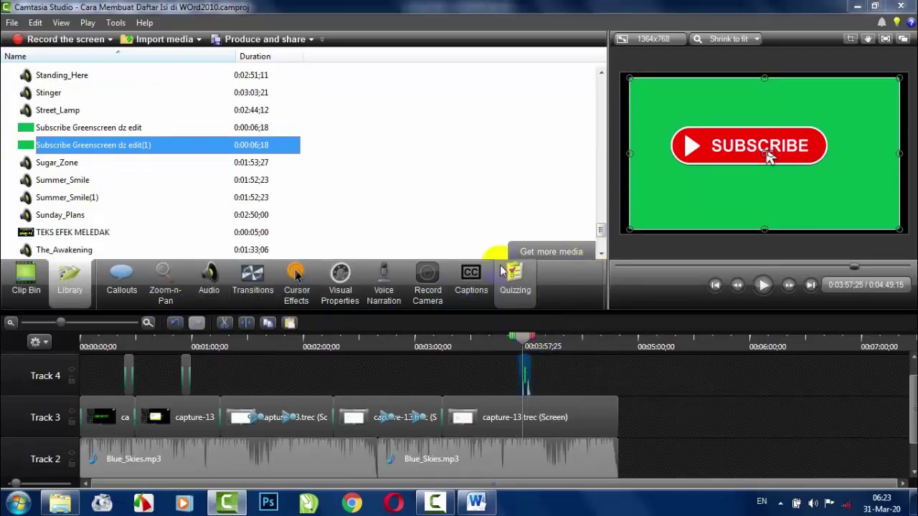
# Step: Enable the Remove a color effect on the Subscribe clip and sample its green background as the color
pyautogui.click(344, 285)
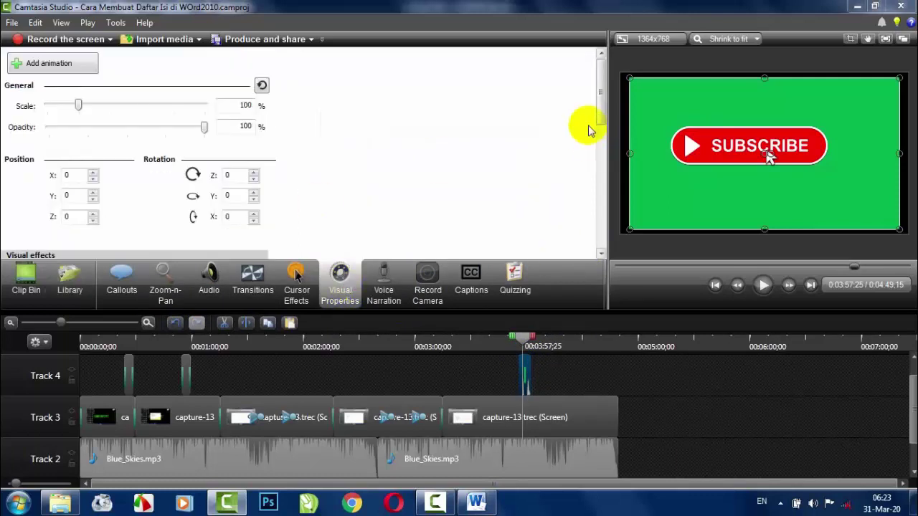
pyautogui.moveTo(601, 101); pyautogui.dragTo(600, 155)
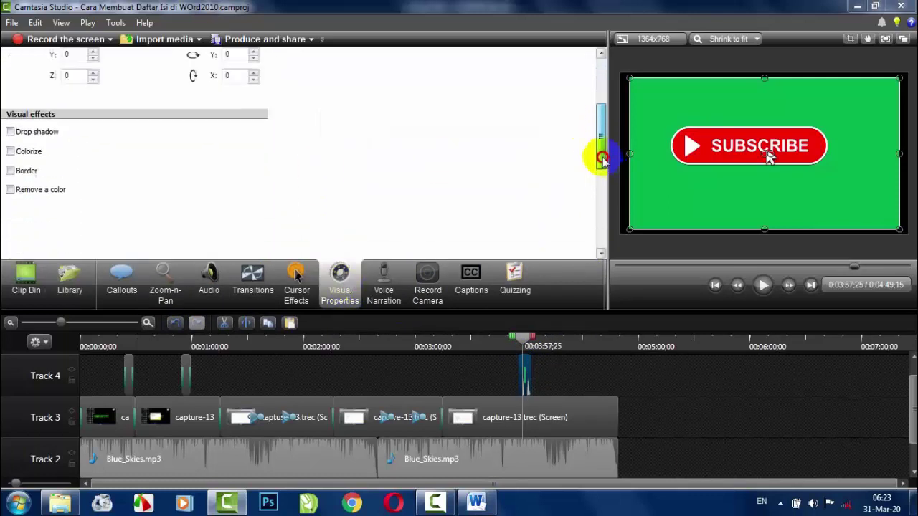
pyautogui.click(10, 190)
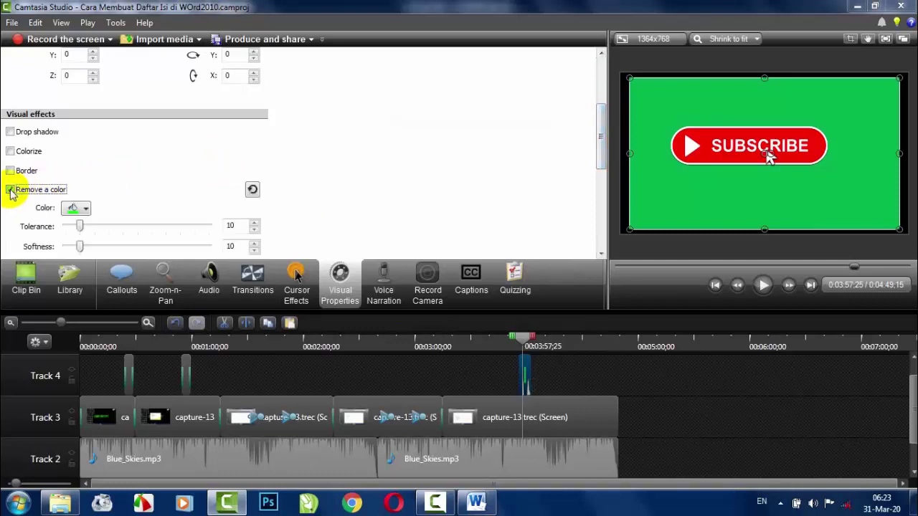
pyautogui.click(84, 209)
pyautogui.click(77, 302)
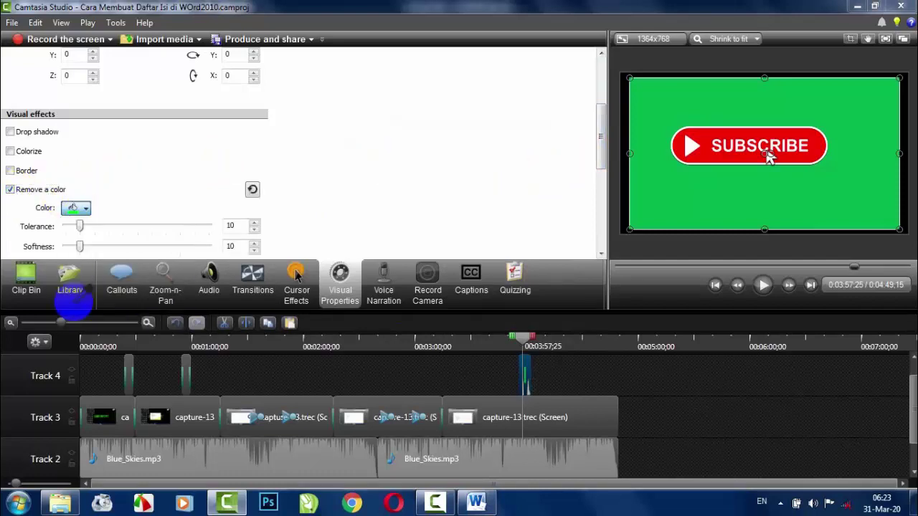
pyautogui.click(832, 150)
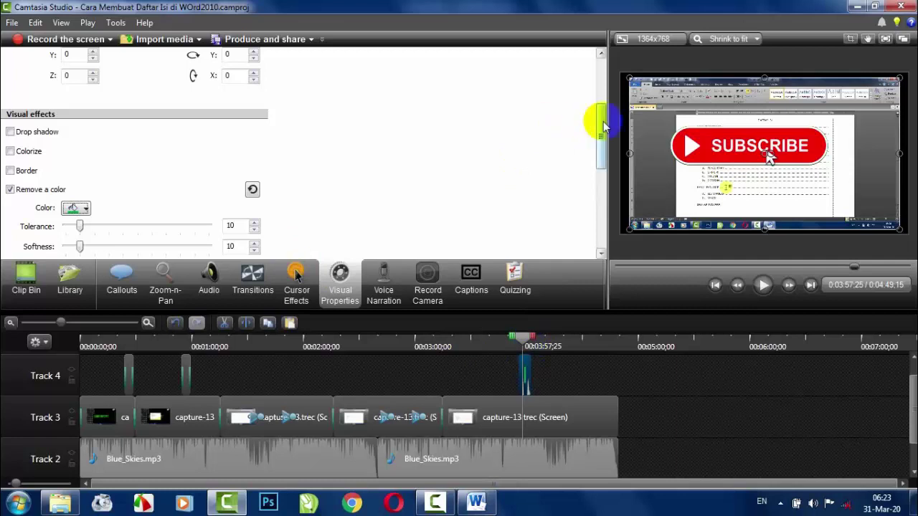
# Step: Refine the Subscribe clip's color removal with tolerance 8, softness 7 and defringe -11
pyautogui.moveTo(601, 125); pyautogui.dragTo(602, 161)
pyautogui.moveTo(137, 180); pyautogui.dragTo(134, 180)
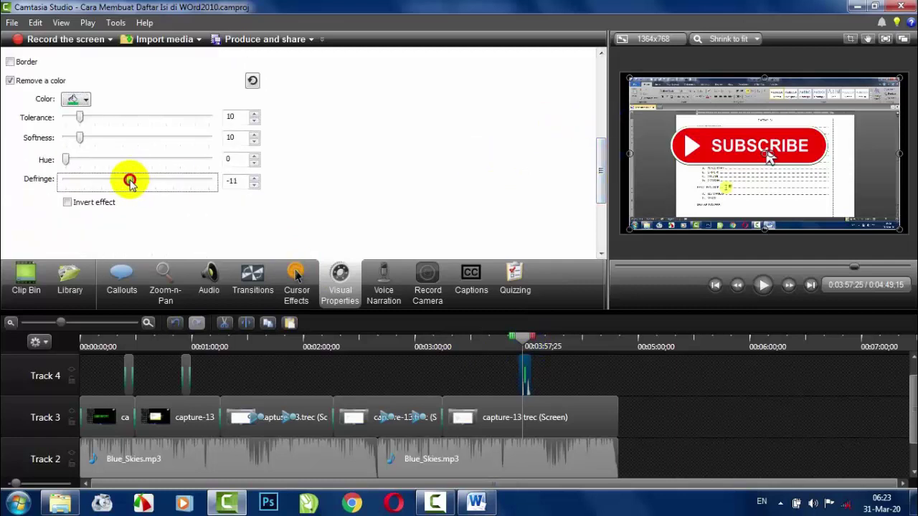
pyautogui.moveTo(78, 118); pyautogui.dragTo(76, 137)
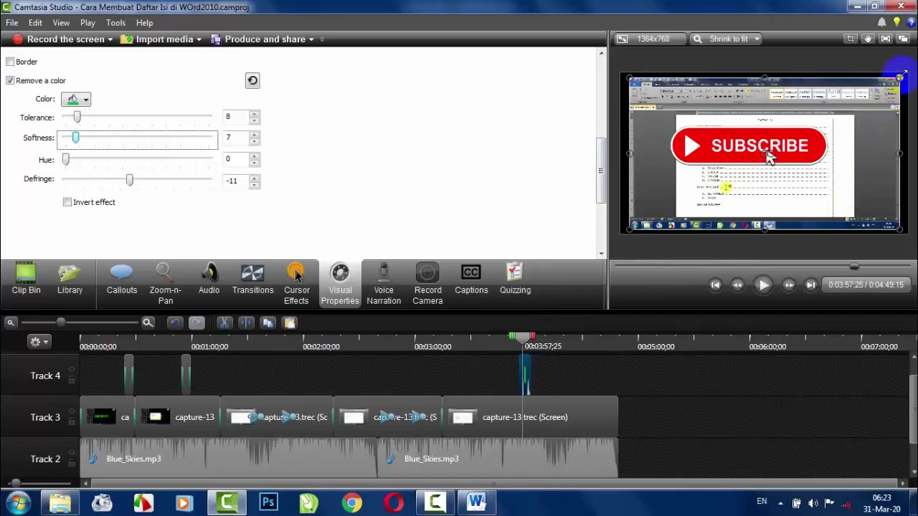
# Step: Scale the Subscribe clip to 18% and place it in the frame's lower-left corner at X -516, Y -226
pyautogui.moveTo(599, 155); pyautogui.dragTo(602, 67)
pyautogui.moveTo(79, 107); pyautogui.dragTo(53, 106)
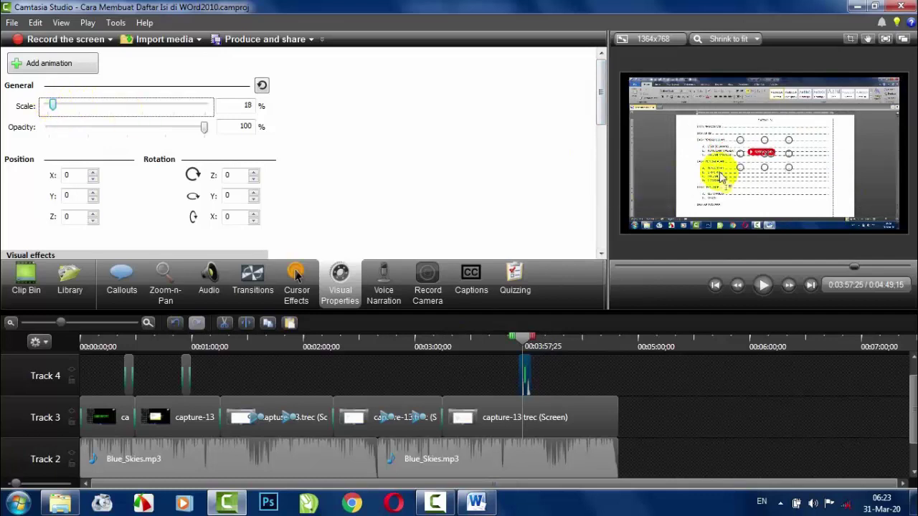
pyautogui.moveTo(760, 152); pyautogui.dragTo(649, 201)
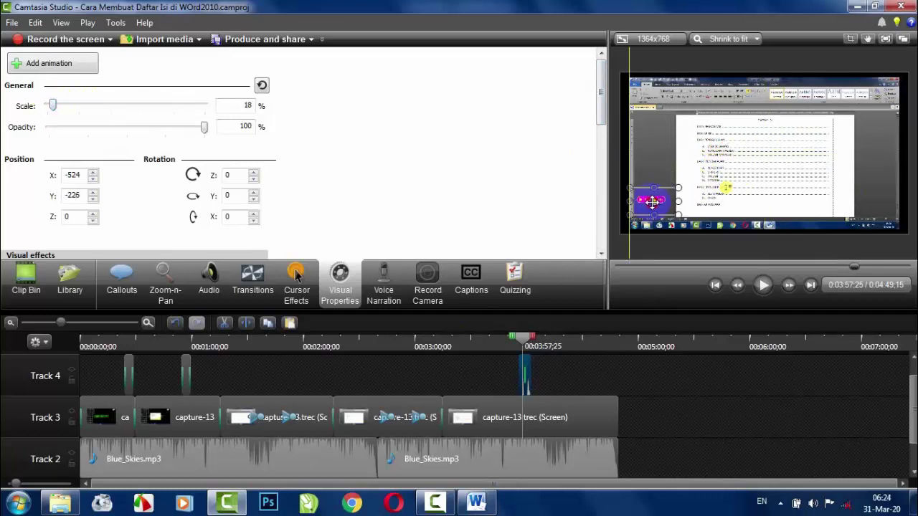
# Step: Preview the Subscribe overlay full screen and move its clip to about 4:01 on Track 4
pyautogui.moveTo(522, 349); pyautogui.dragTo(520, 351)
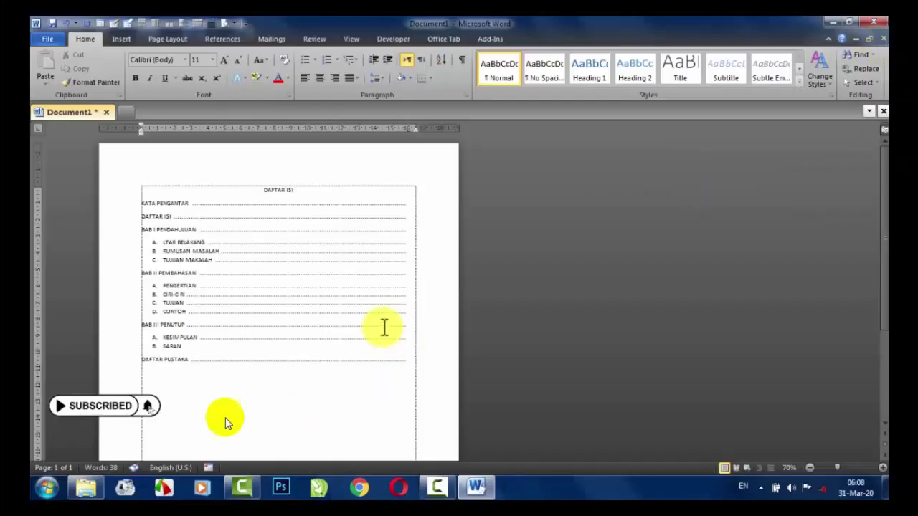
pyautogui.keyDown('ctrl'); pyautogui.scroll(2, 385, 327); pyautogui.keyUp('ctrl')
pyautogui.scroll(-1, 582, 392)
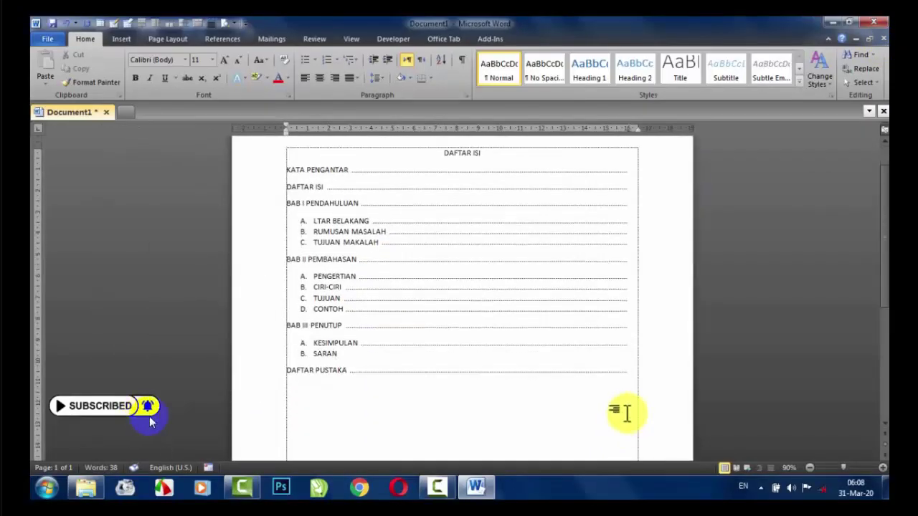
pyautogui.moveTo(636, 369); pyautogui.dragTo(333, 222)
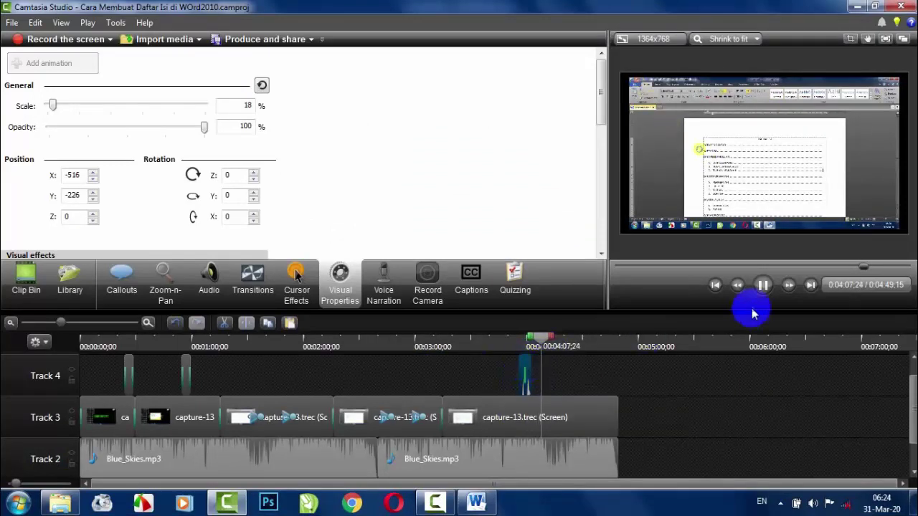
pyautogui.click(763, 285)
pyautogui.click(539, 372)
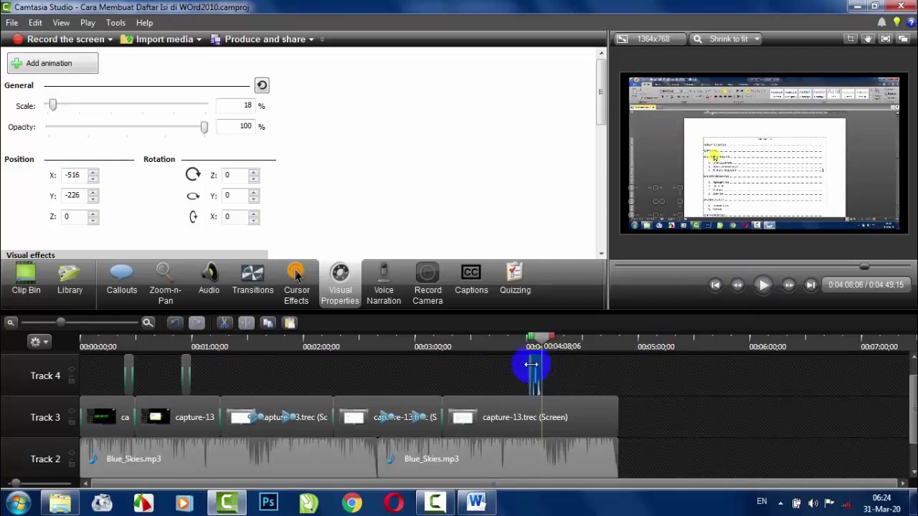
# Step: Paste a copy of the Subscribe clip on Track 4 at about 1:49 and position it at X -478, Y -280
pyautogui.rightClick(534, 369)
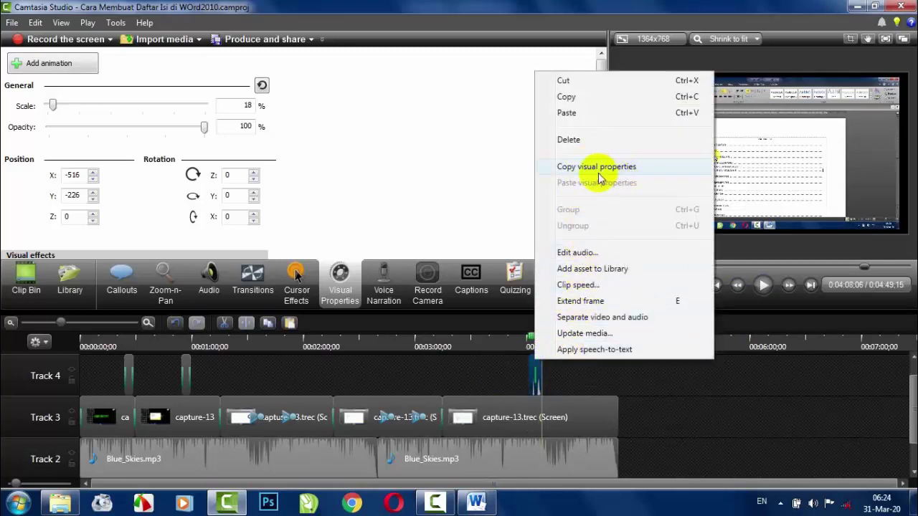
pyautogui.click(570, 97)
pyautogui.click(285, 347)
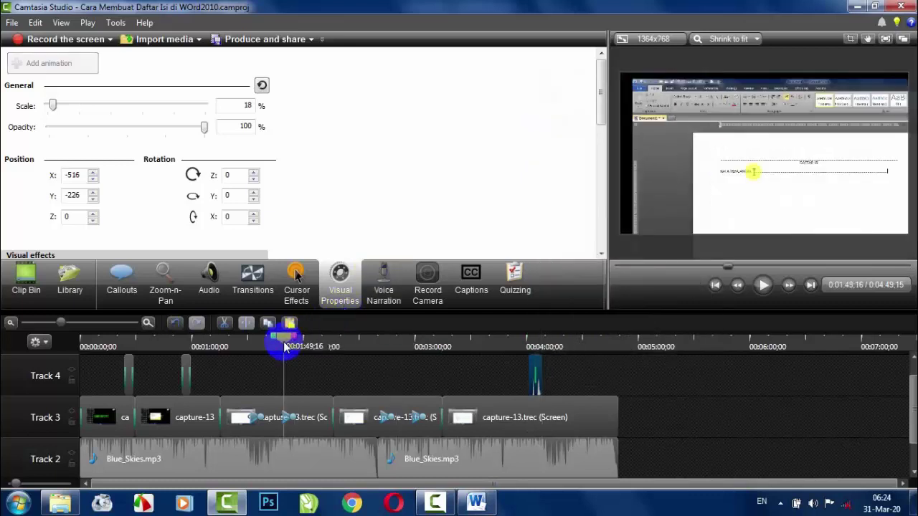
pyautogui.hotkey('ctrl', 'v')
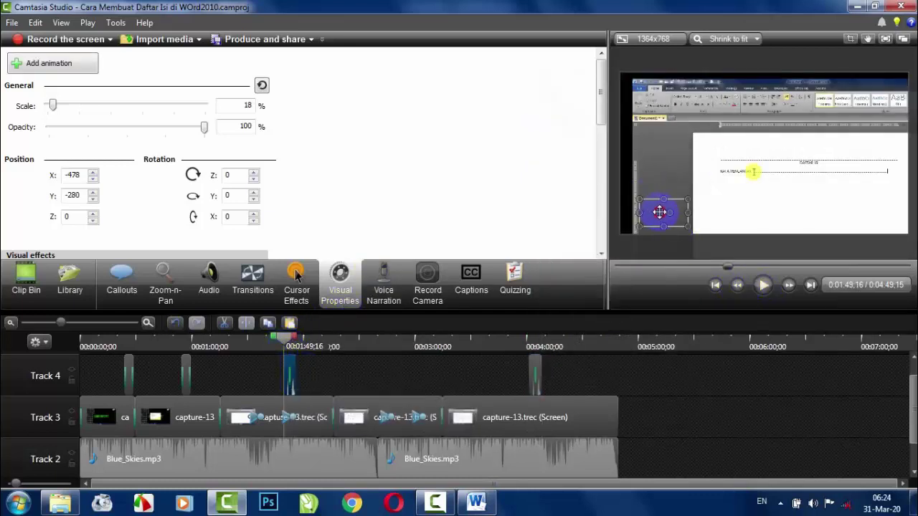
# Step: Preview the copied Subscribe overlay full screen from about 1:49
pyautogui.click(764, 287)
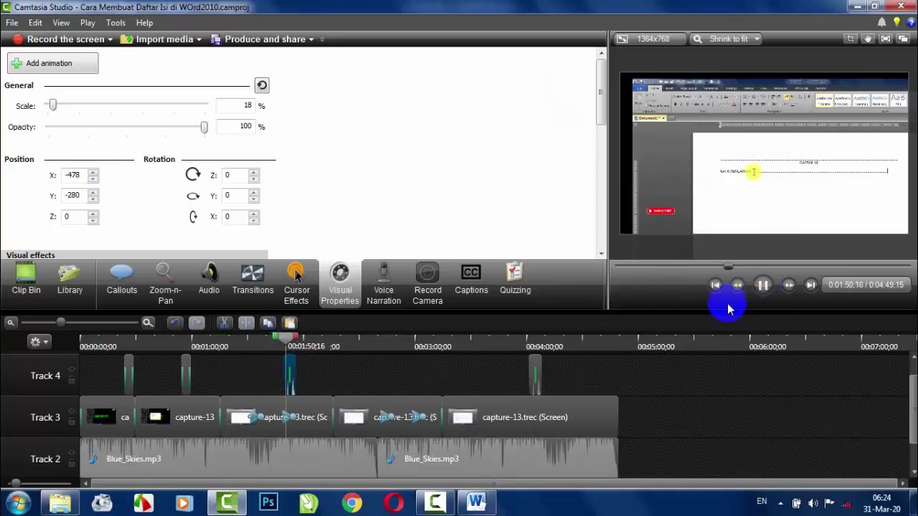
pyautogui.click(884, 42)
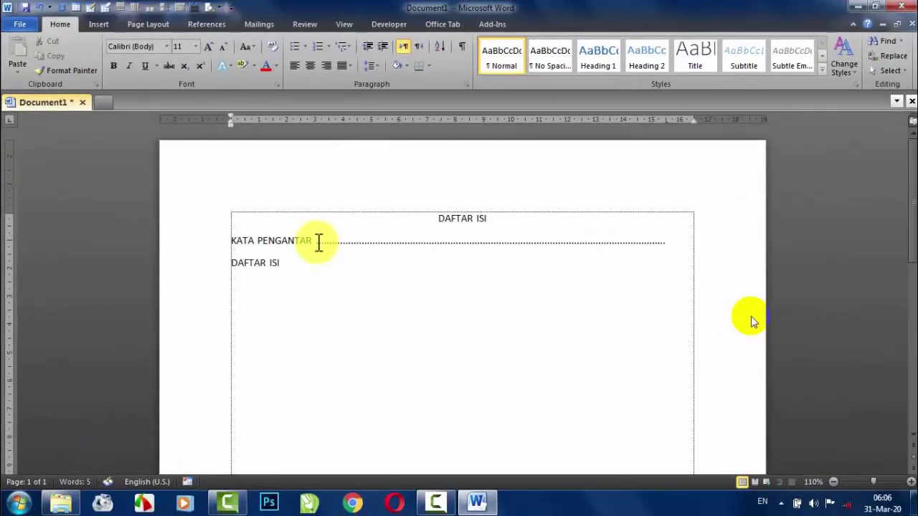
pyautogui.press('Escape')
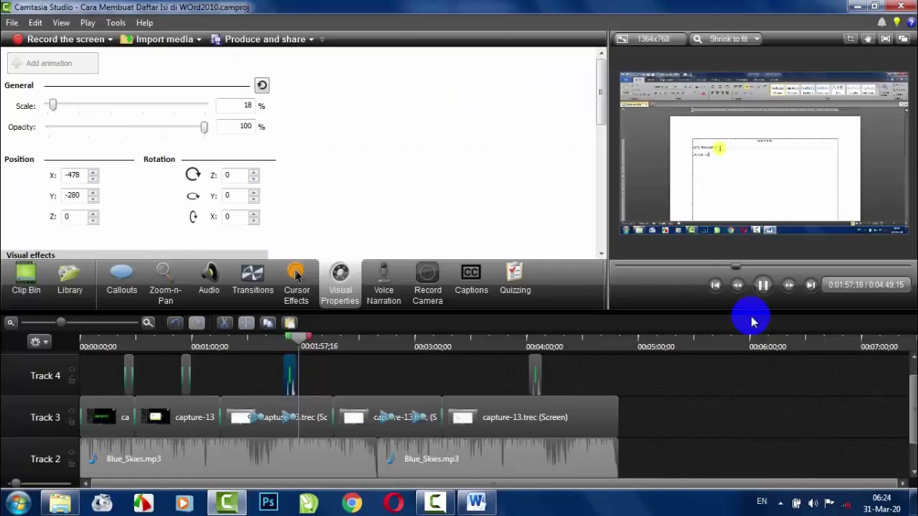
# Step: Move the copied Subscribe clip to about 1:39 on Track 4 and play it full screen from about 1:34
pyautogui.click(285, 371)
pyautogui.click(262, 340)
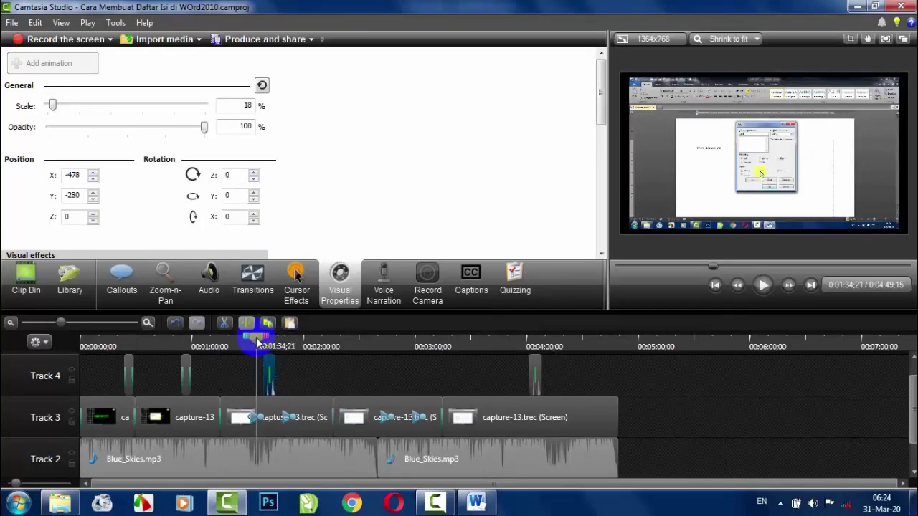
pyautogui.click(763, 284)
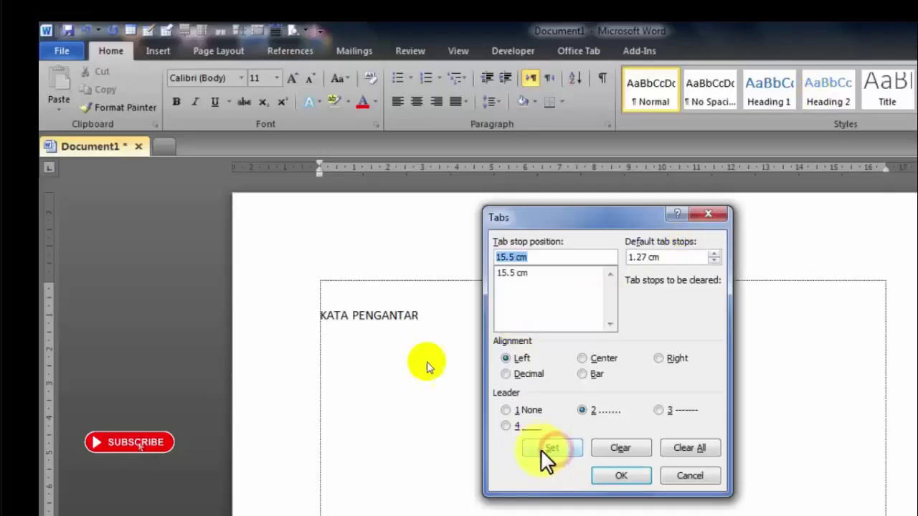
pyautogui.click(608, 475)
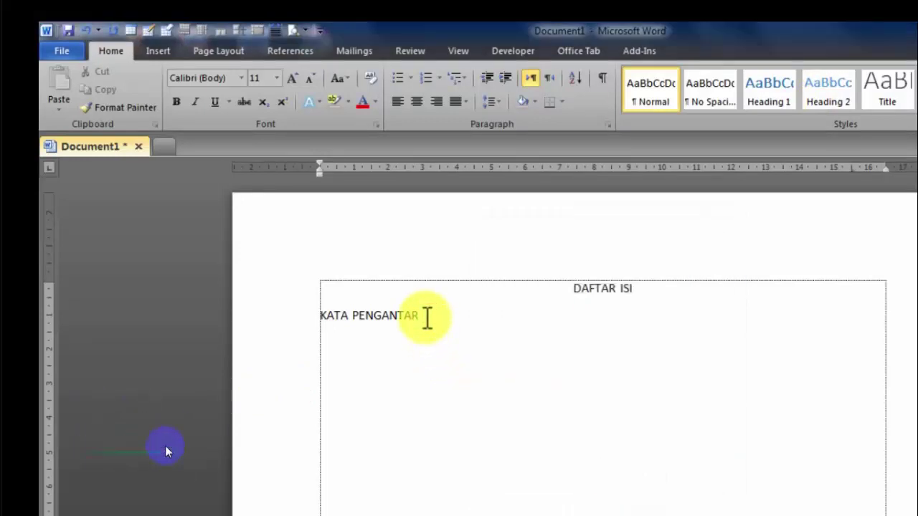
pyautogui.press('Escape')
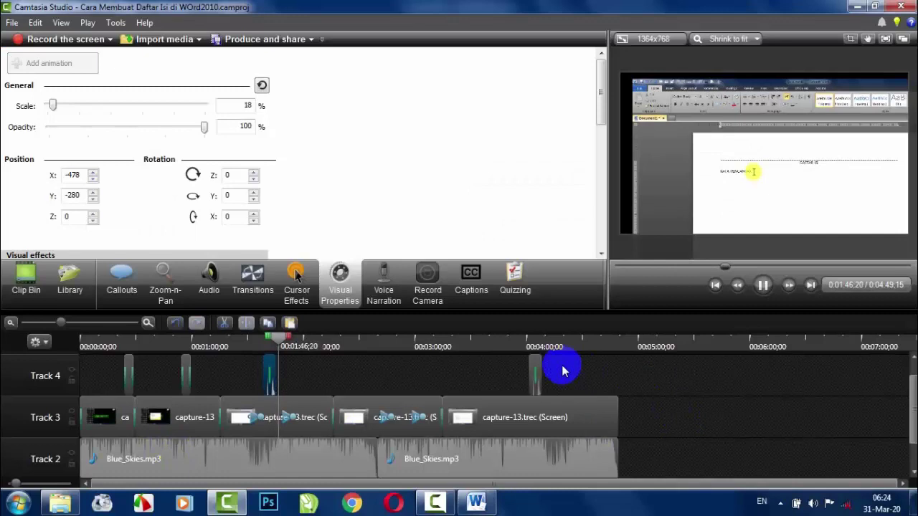
pyautogui.click(763, 284)
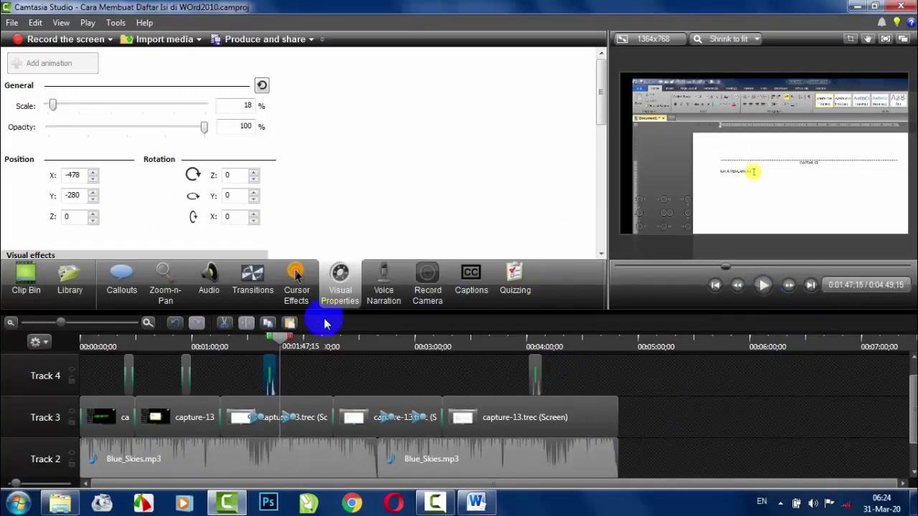
# Step: Examine the voice narration, camera recording and captions settings
pyautogui.click(393, 298)
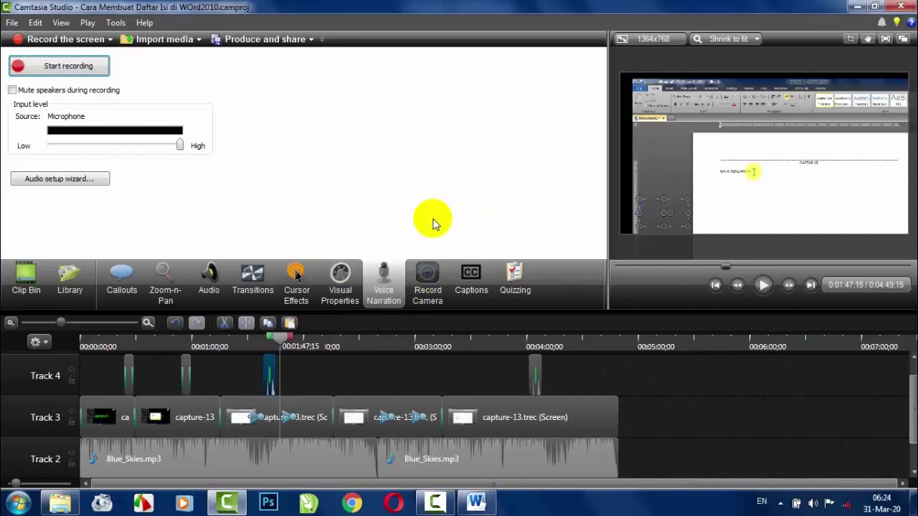
pyautogui.click(428, 280)
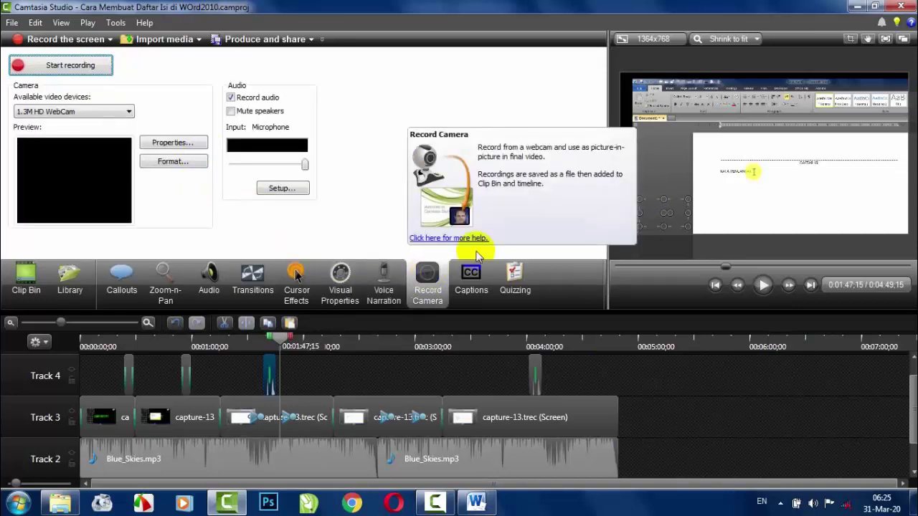
pyautogui.click(471, 280)
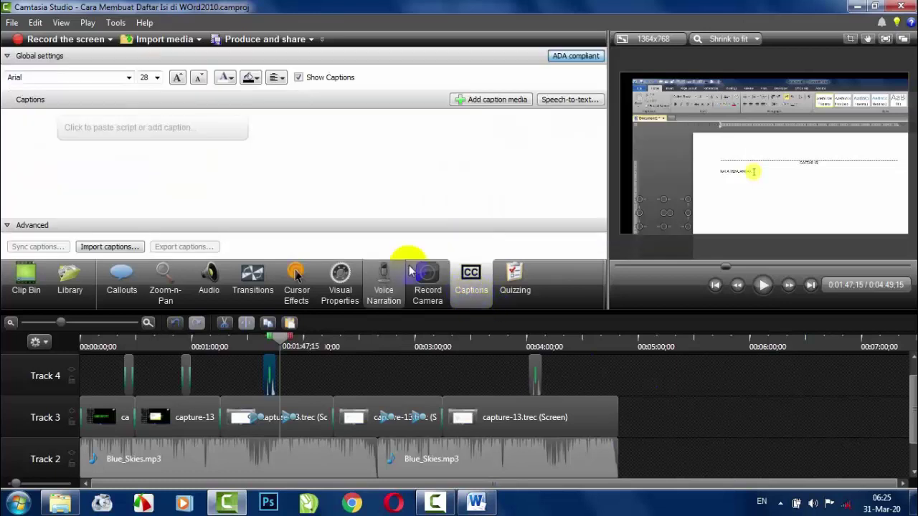
# Step: Add the caption "Assalamualaikum" on Track 4 at about 2:56
pyautogui.click(134, 128)
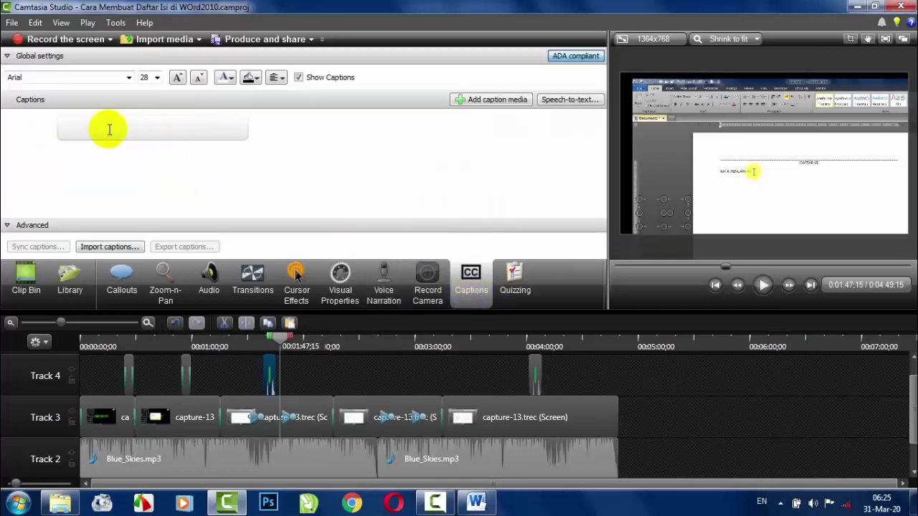
pyautogui.click(384, 375)
pyautogui.moveTo(361, 347); pyautogui.dragTo(408, 350)
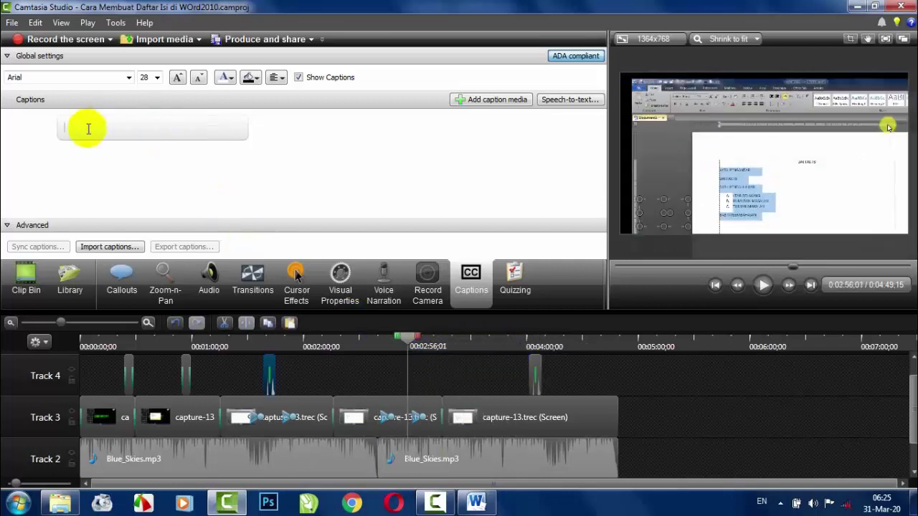
pyautogui.click(428, 380)
pyautogui.scroll(1, 424, 373)
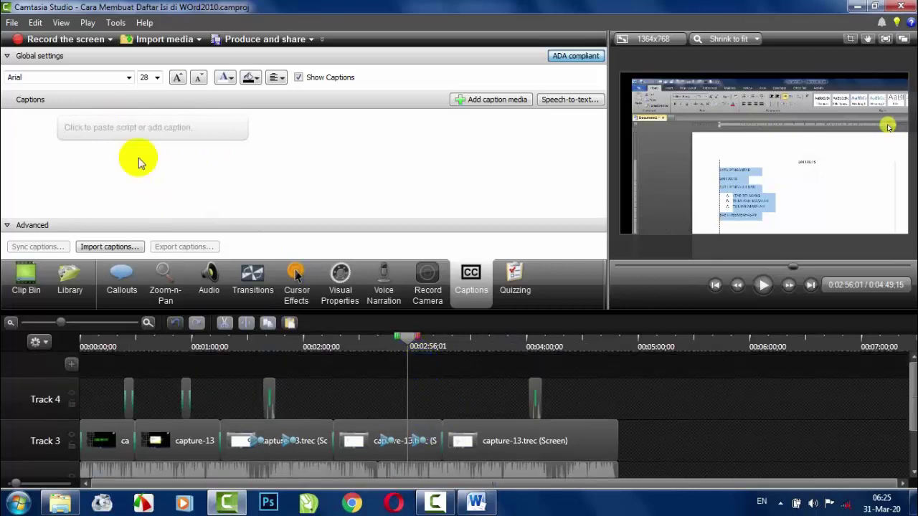
pyautogui.click(126, 126)
pyautogui.write('aSS')
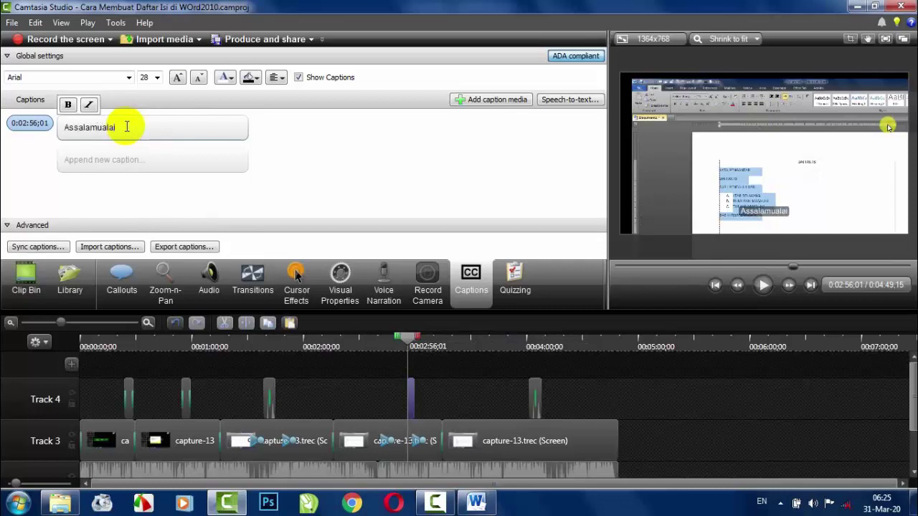
pyautogui.click(406, 385)
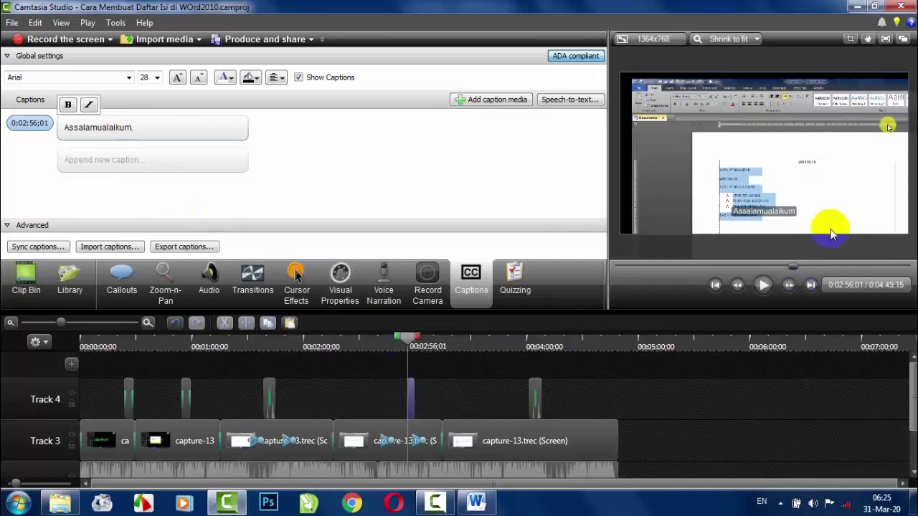
# Step: Stretch the "Assalamualaikum" caption on Track 4 to span about 2:50 to 4:01, and delete it
pyautogui.click(764, 285)
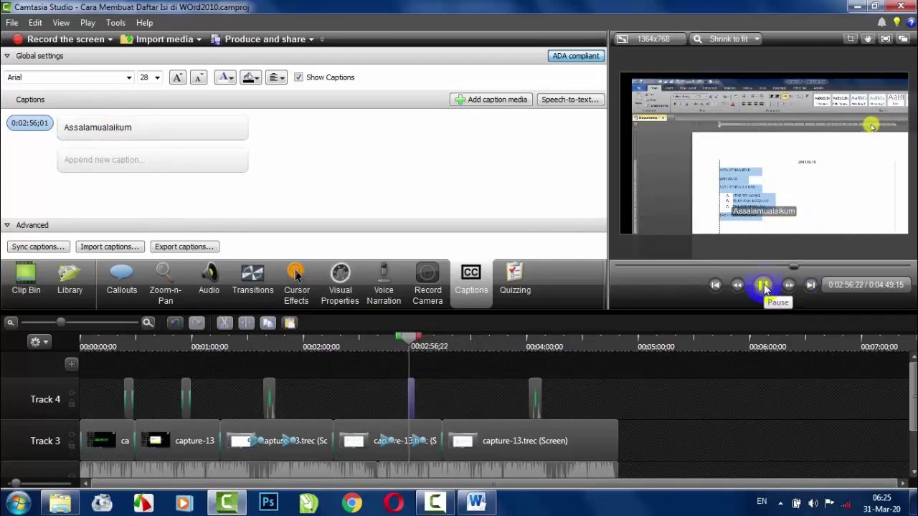
pyautogui.click(764, 285)
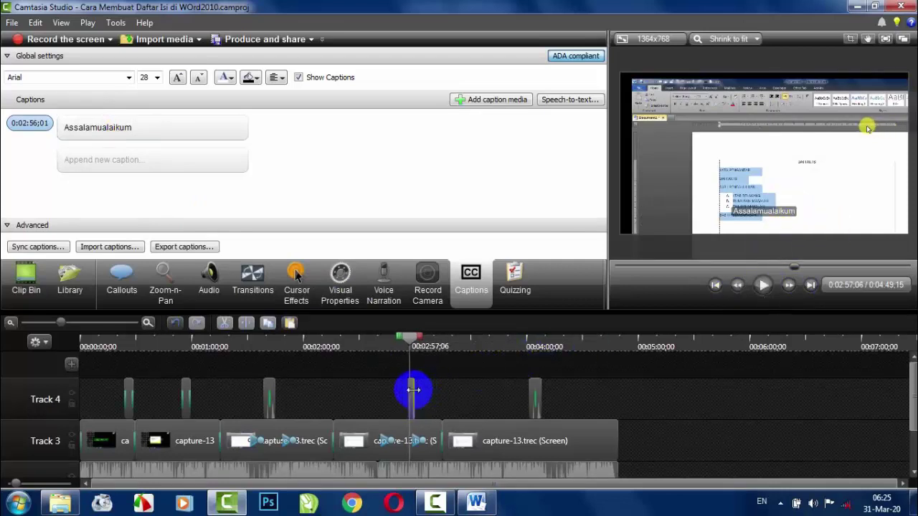
pyautogui.moveTo(413, 389); pyautogui.dragTo(439, 391)
pyautogui.moveTo(459, 396); pyautogui.dragTo(433, 396)
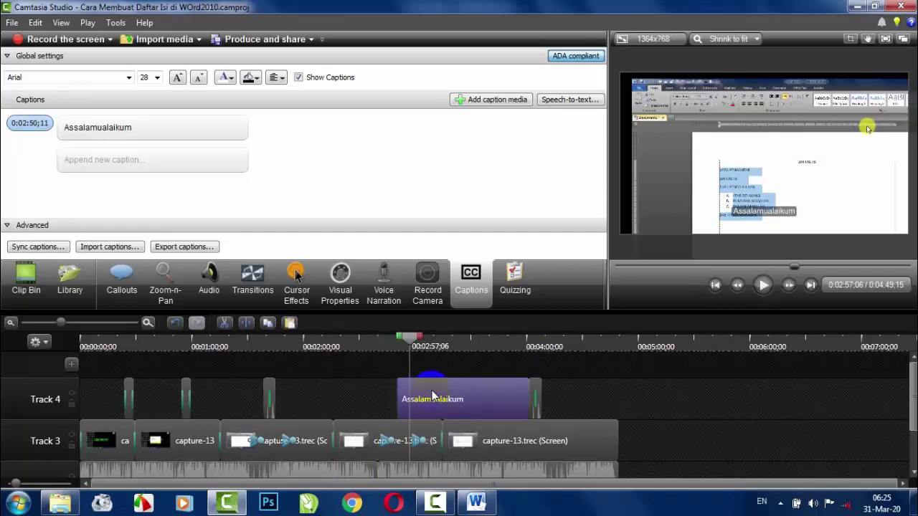
pyautogui.press('Delete')
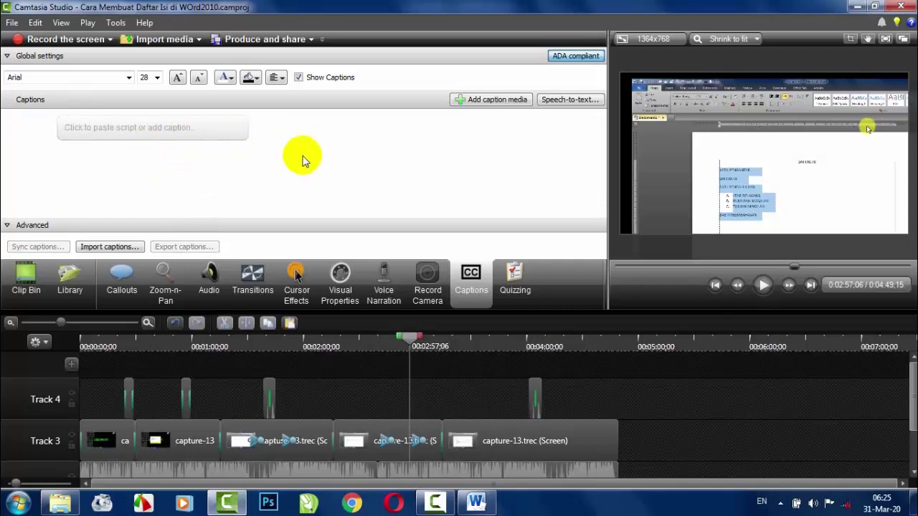
# Step: Review the Zoom-n-Pan and callout options at about 4:18, including the full gallery of callout shapes
pyautogui.click(557, 338)
pyautogui.click(165, 296)
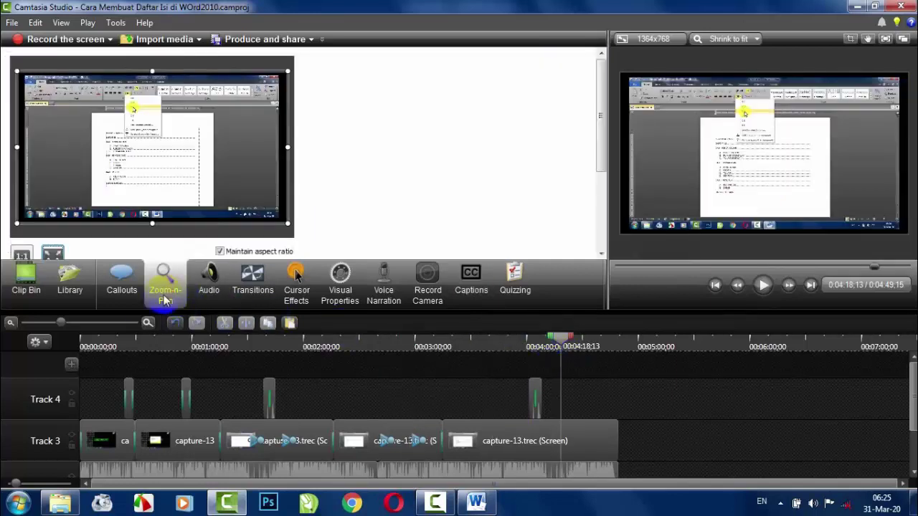
pyautogui.click(121, 286)
pyautogui.click(70, 285)
pyautogui.click(123, 291)
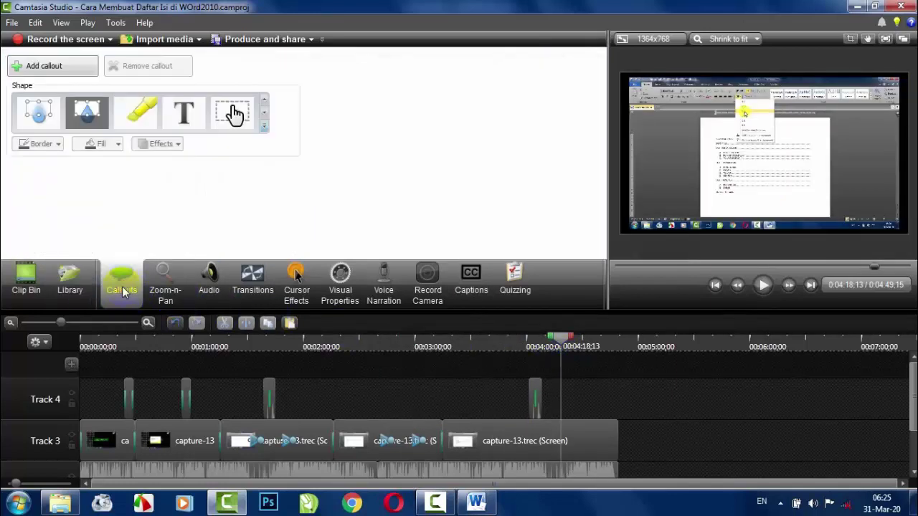
pyautogui.click(265, 129)
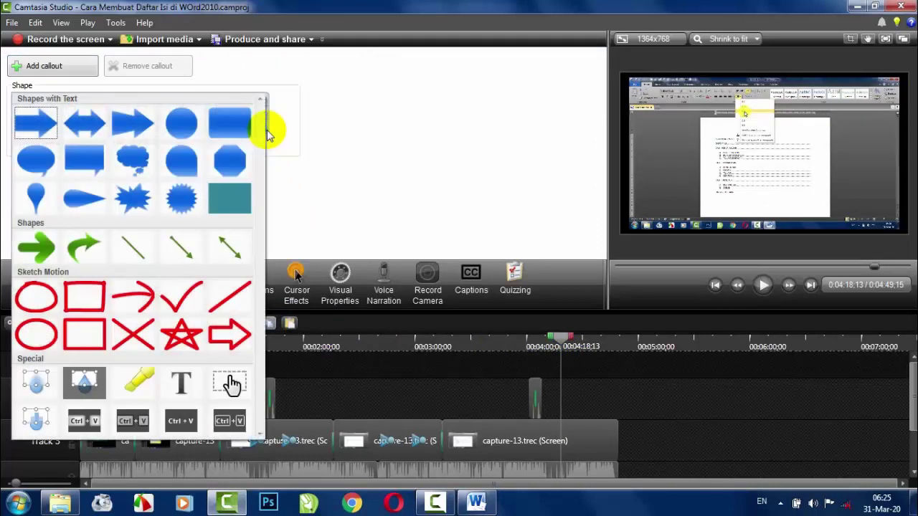
pyautogui.click(383, 400)
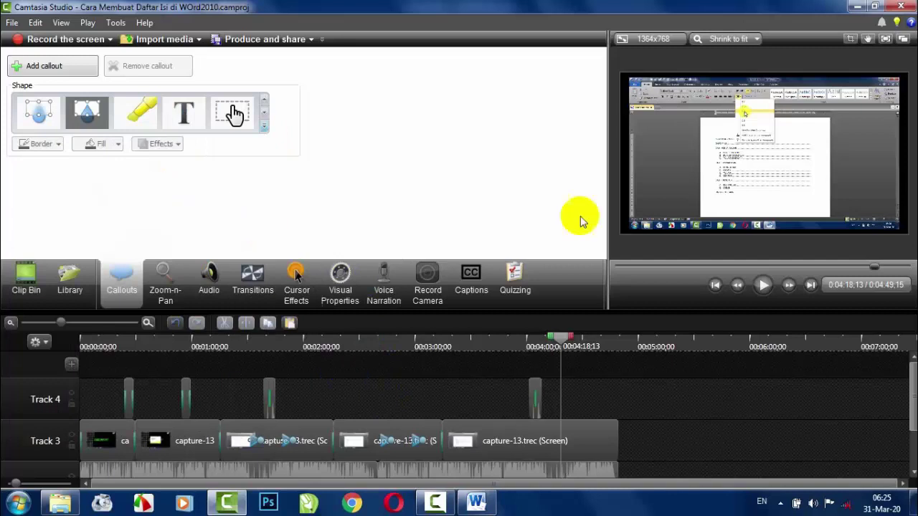
# Step: Add a Sketch Motion oval callout on Track 4 at about 1:15 and shrink it around the recorded cursor on the Word ribbon
pyautogui.moveTo(566, 336); pyautogui.dragTo(227, 341)
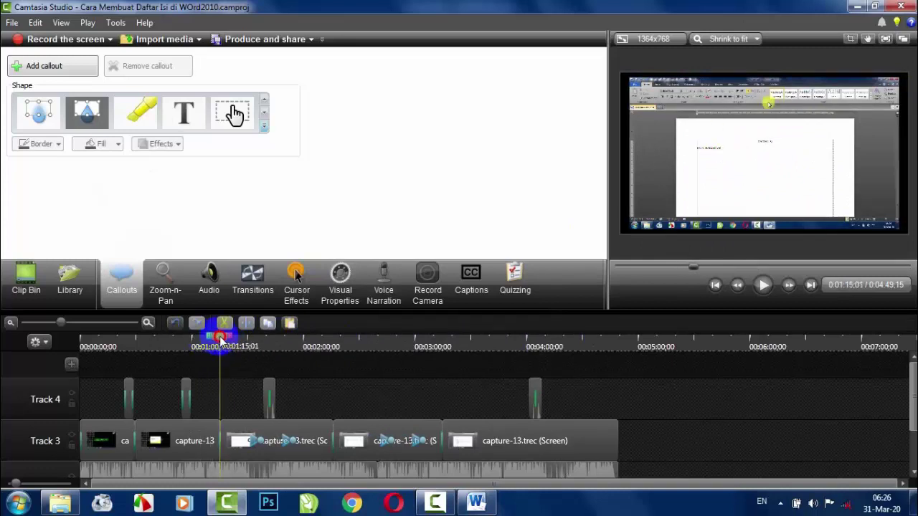
pyautogui.click(264, 125)
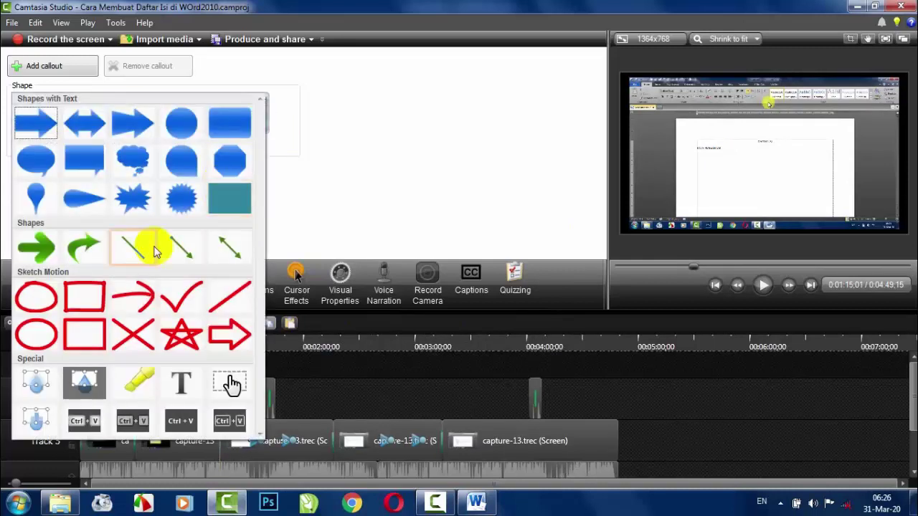
pyautogui.click(40, 337)
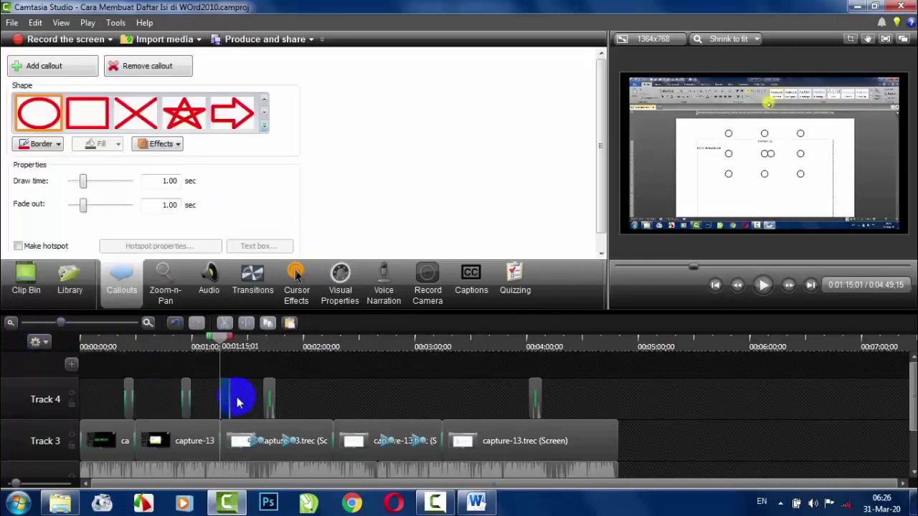
pyautogui.click(764, 285)
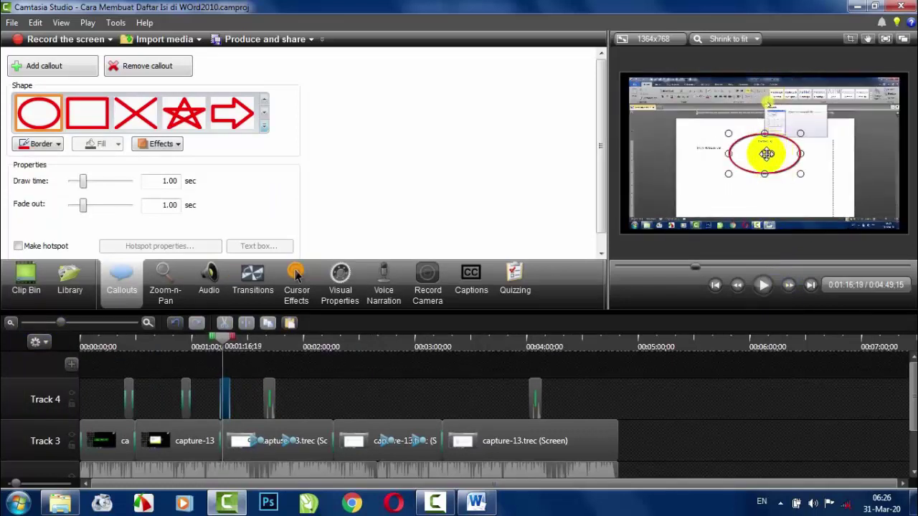
pyautogui.moveTo(766, 154); pyautogui.dragTo(756, 106)
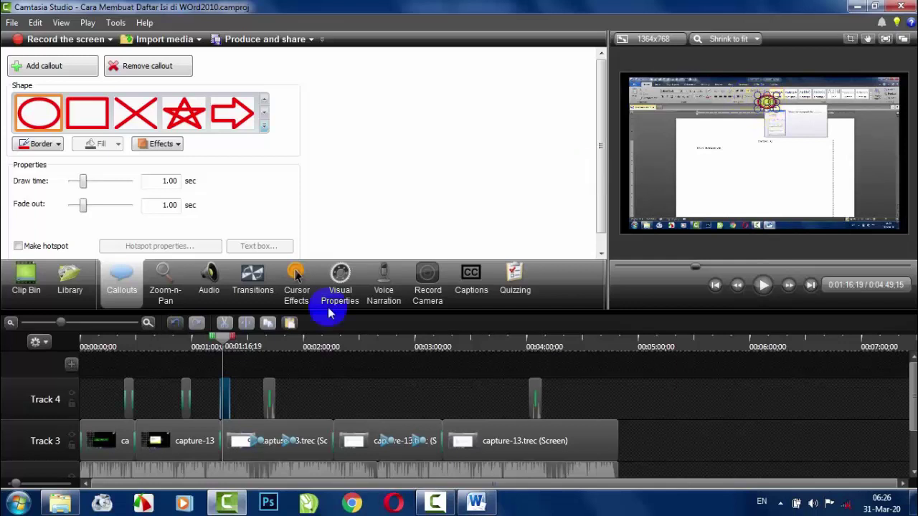
# Step: Fit the oval callout to about 1:16 to 1:20 on Track 4 and play it back
pyautogui.moveTo(62, 322); pyautogui.dragTo(77, 327)
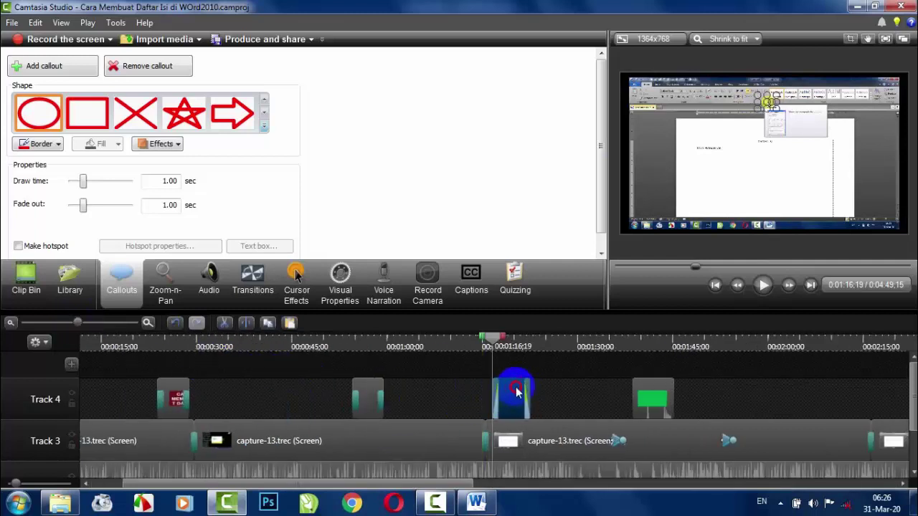
pyautogui.click(516, 391)
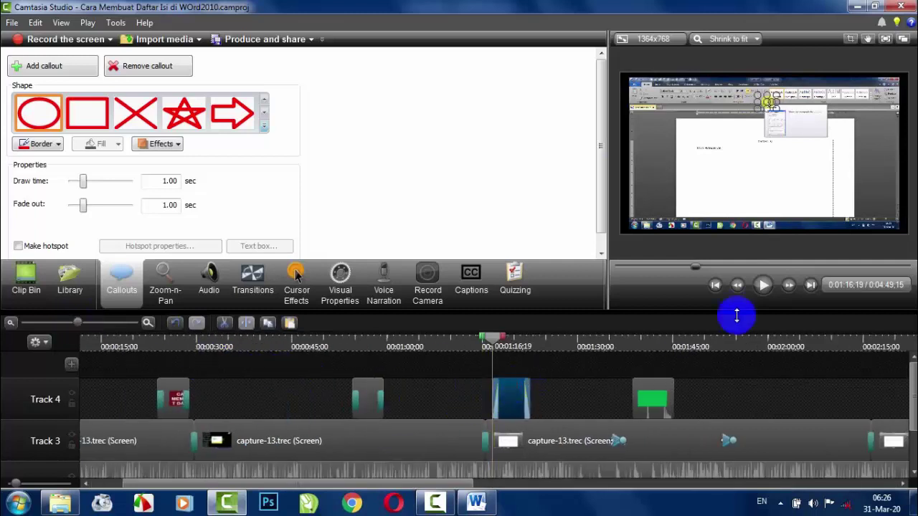
pyautogui.click(763, 287)
pyautogui.click(538, 393)
pyautogui.moveTo(530, 398); pyautogui.dragTo(514, 399)
pyautogui.click(490, 345)
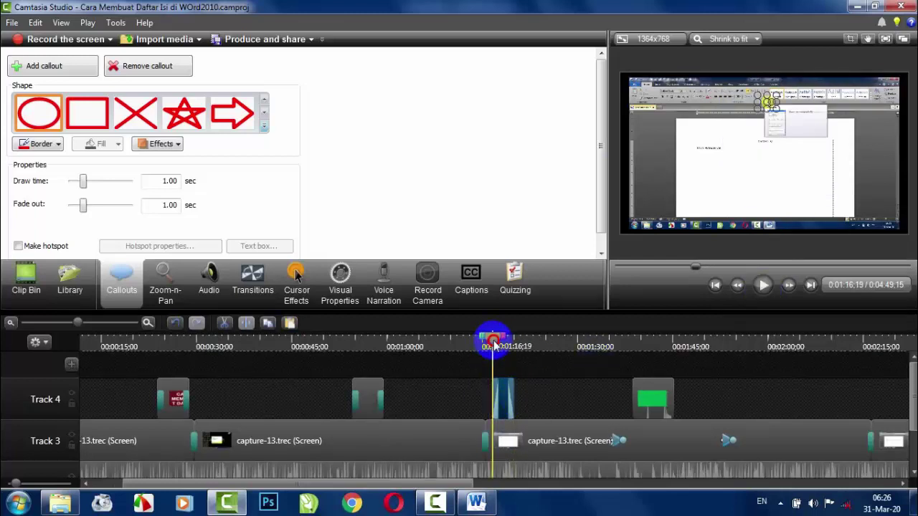
pyautogui.click(763, 286)
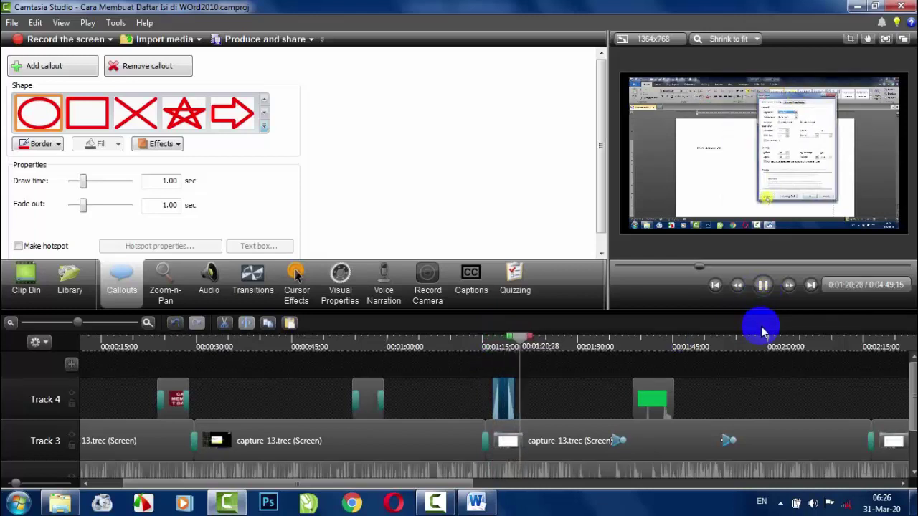
pyautogui.click(763, 285)
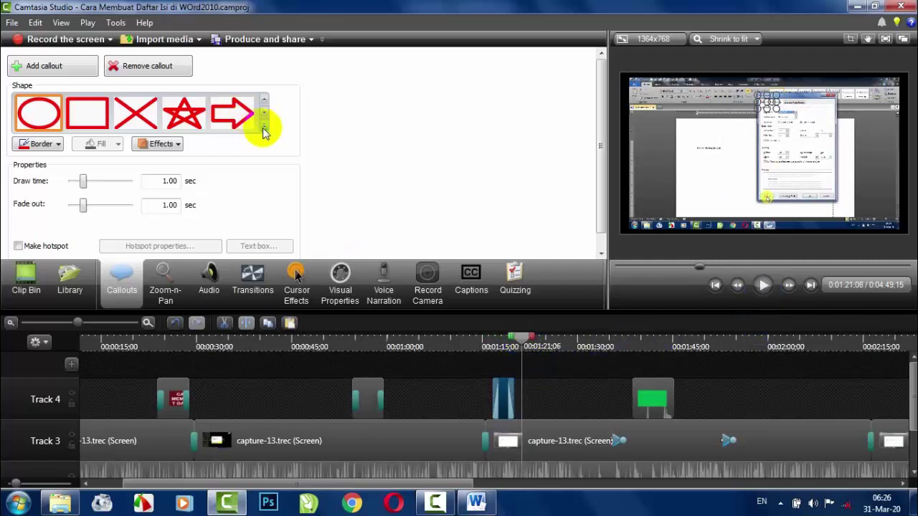
pyautogui.click(87, 116)
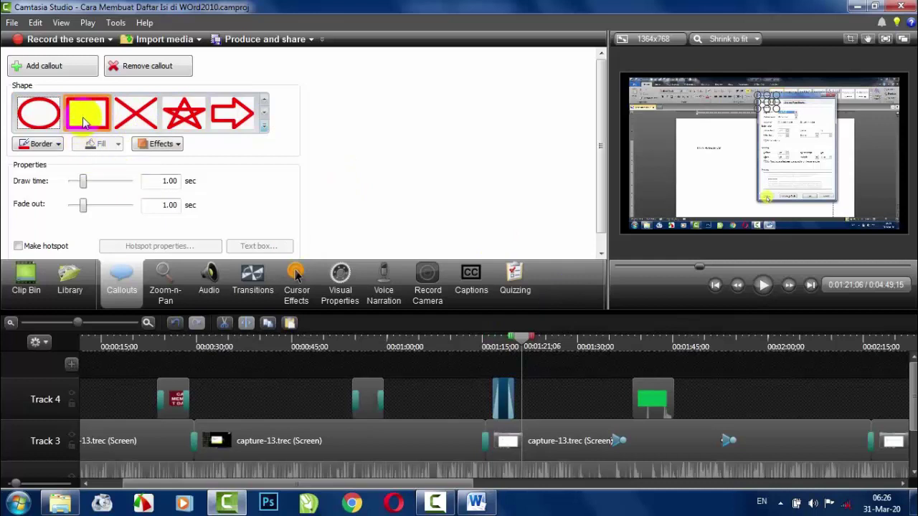
pyautogui.click(539, 393)
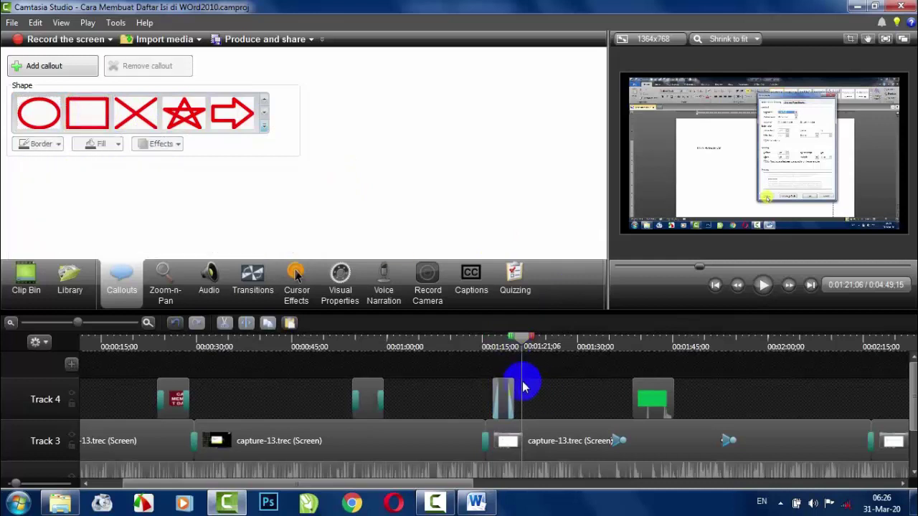
pyautogui.click(502, 348)
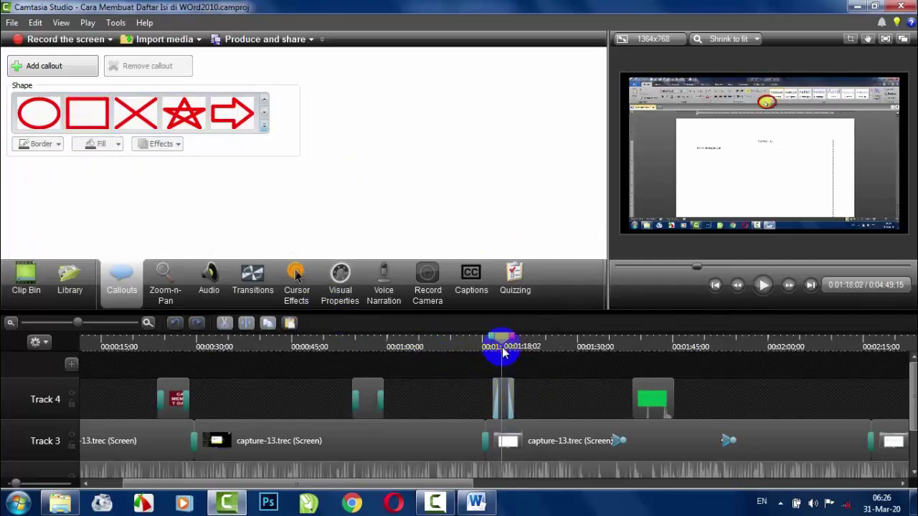
# Step: Add a Sketch Motion rectangle callout at 1:21;07 on Track 4, shorten it to about 3;23, and shrink it to a small box
pyautogui.moveTo(502, 352); pyautogui.dragTo(523, 347)
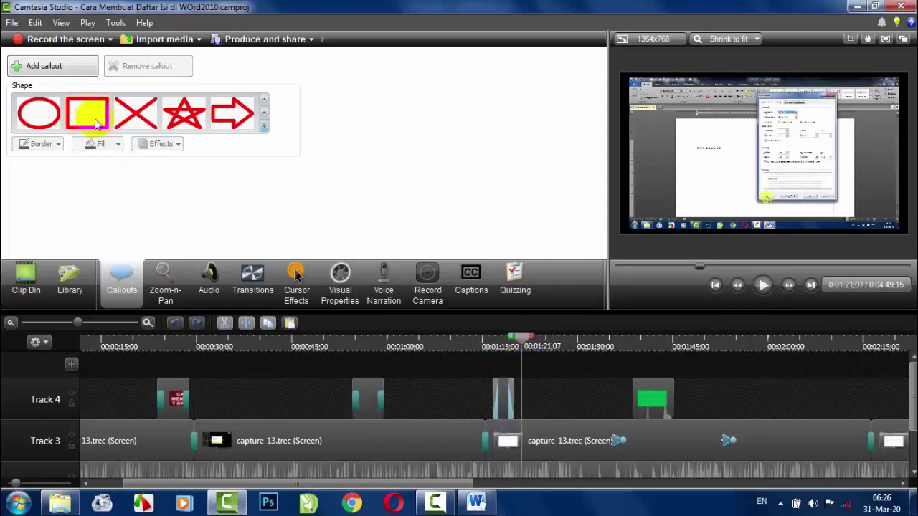
pyautogui.moveTo(95, 122); pyautogui.dragTo(534, 387)
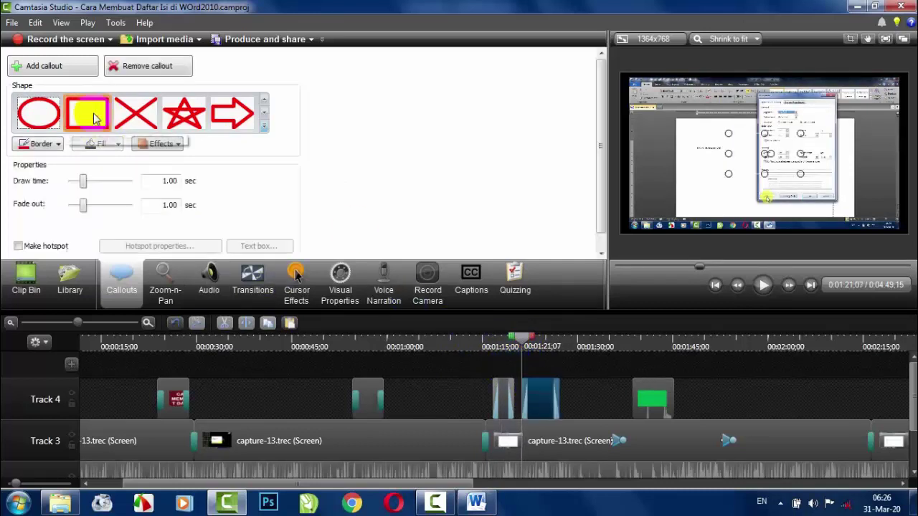
pyautogui.moveTo(95, 118); pyautogui.dragTo(543, 390)
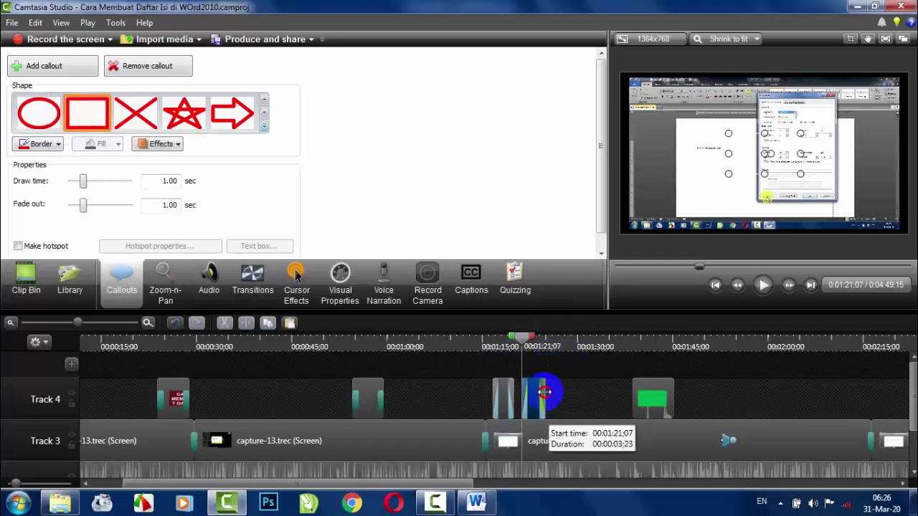
pyautogui.click(537, 349)
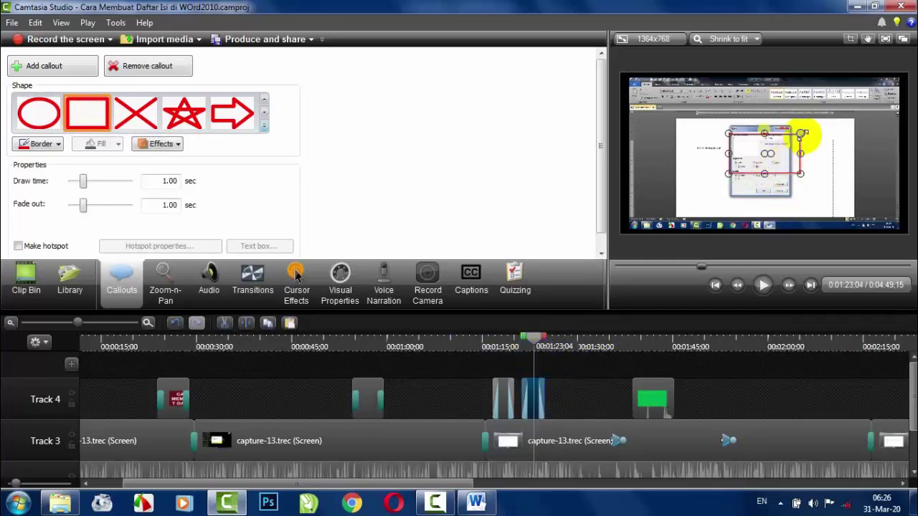
pyautogui.moveTo(800, 134); pyautogui.dragTo(756, 148)
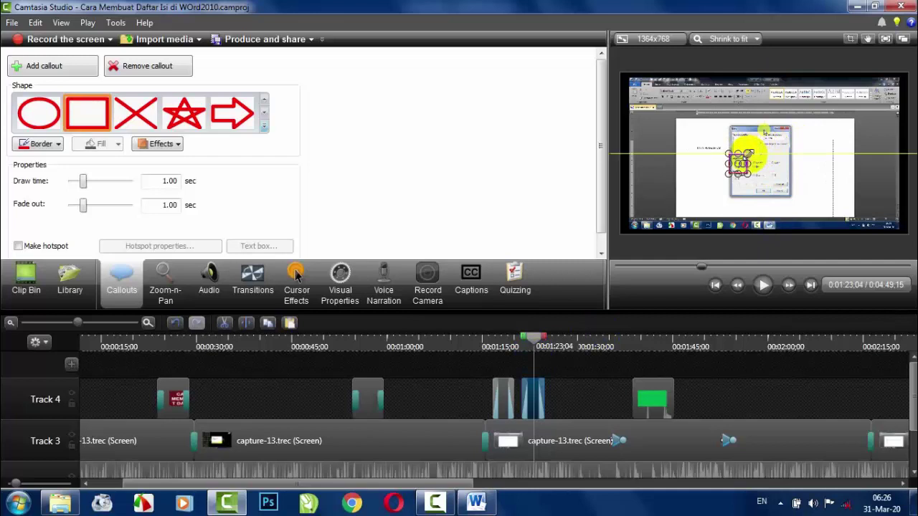
# Step: Shift the rectangle callout to start at about 1:20;10 and place it over the lower-left button of the recorded Paragraph dialog
pyautogui.moveTo(77, 323); pyautogui.dragTo(107, 325)
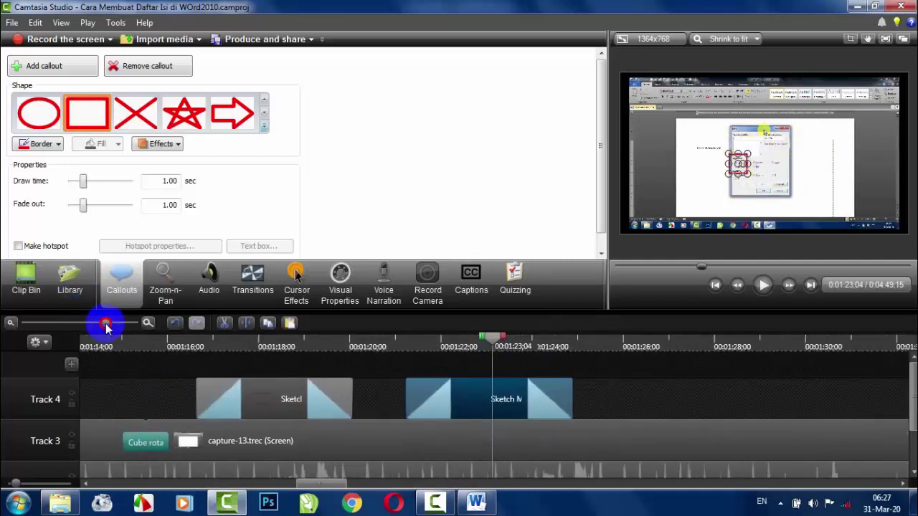
pyautogui.moveTo(529, 390); pyautogui.dragTo(458, 385)
pyautogui.click(388, 348)
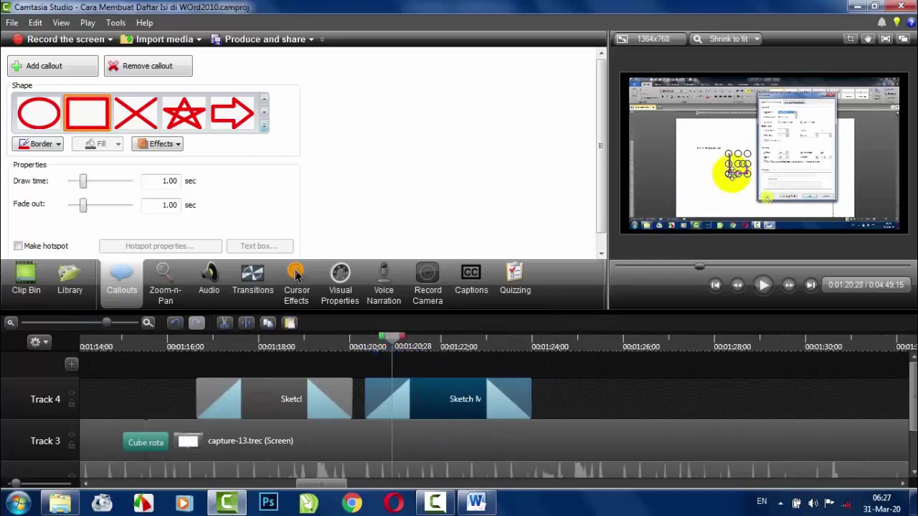
pyautogui.moveTo(738, 164); pyautogui.dragTo(767, 194)
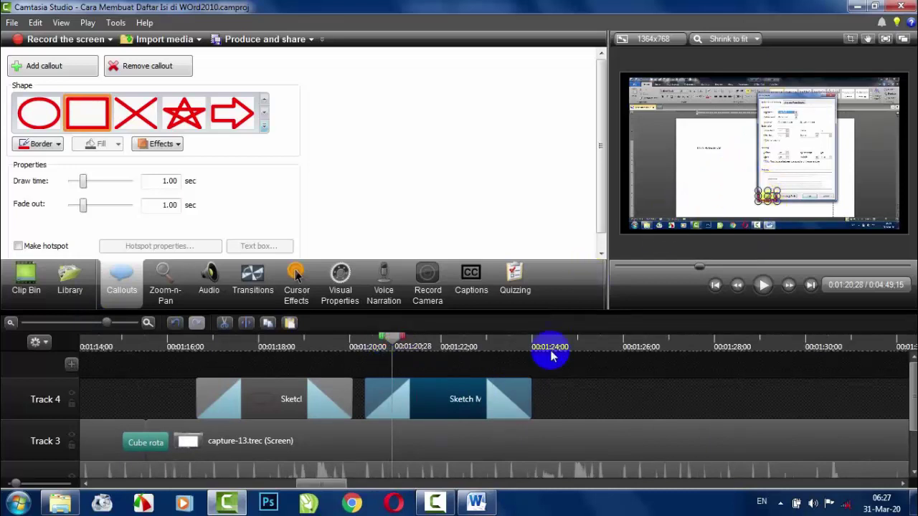
# Step: Shorten the rectangle callout to about 1.4 seconds and play back that section
pyautogui.moveTo(531, 390); pyautogui.dragTo(431, 390)
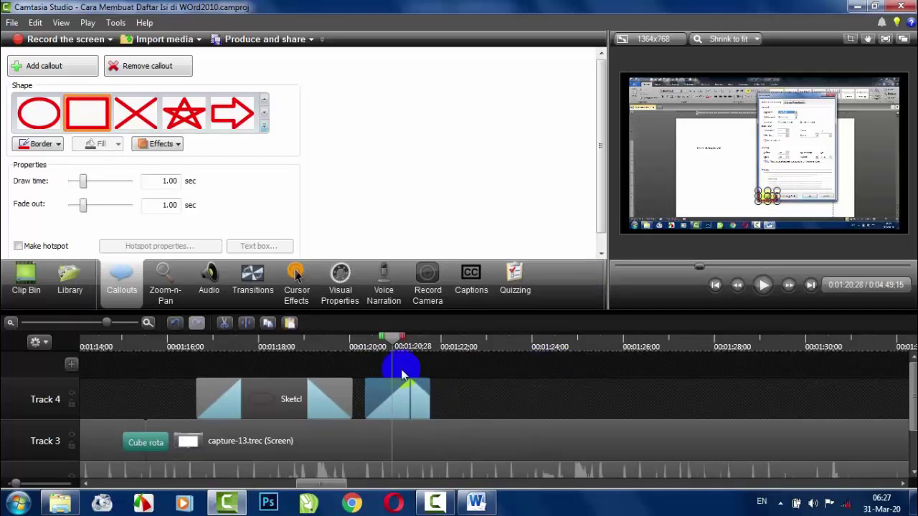
pyautogui.moveTo(387, 337); pyautogui.dragTo(364, 339)
pyautogui.click(764, 285)
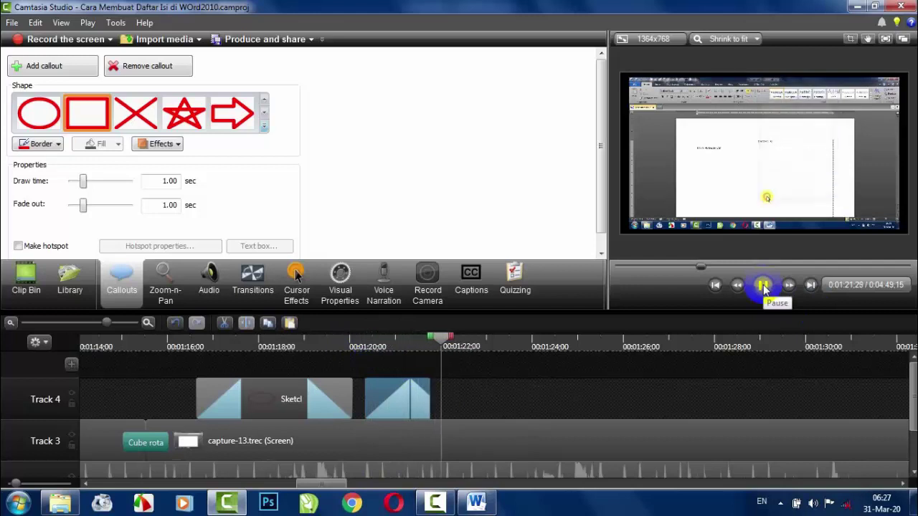
pyautogui.click(762, 286)
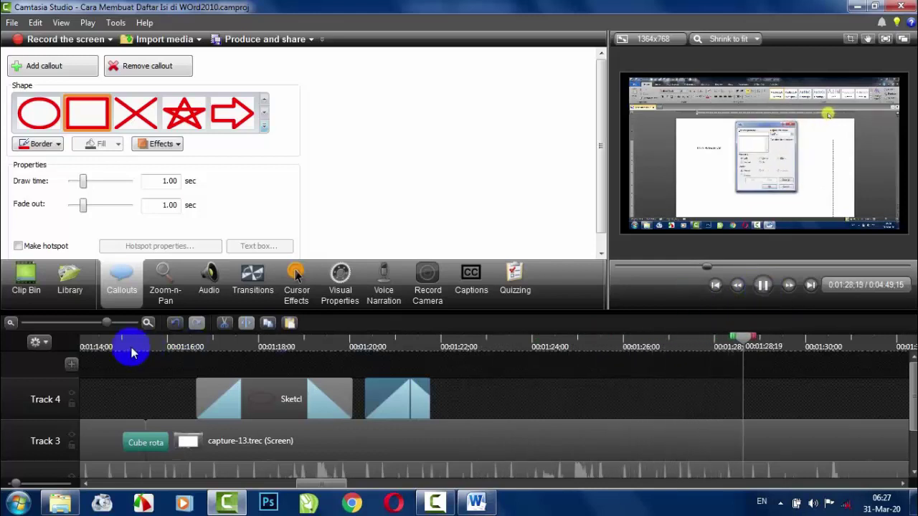
# Step: Review the oval and rectangle callouts from about 1:16, in the preview and in full screen
pyautogui.moveTo(328, 342); pyautogui.dragTo(206, 348)
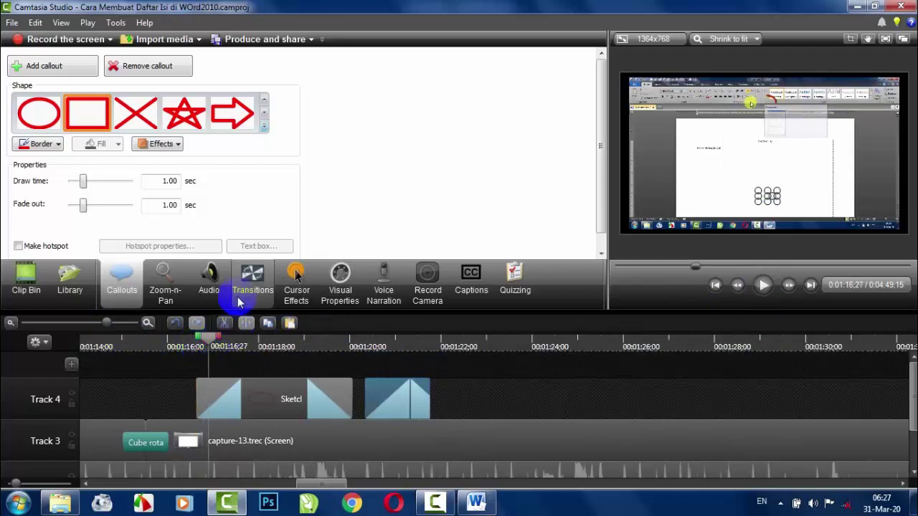
pyautogui.click(264, 130)
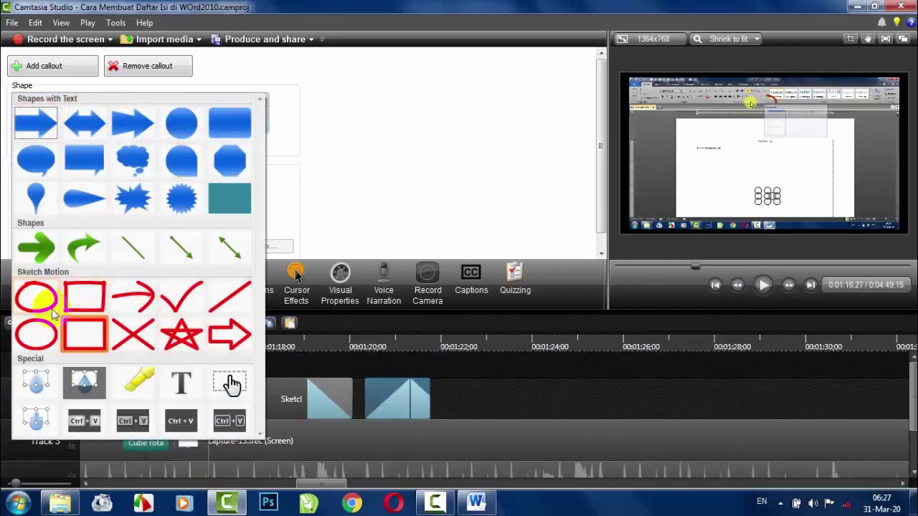
pyautogui.click(309, 340)
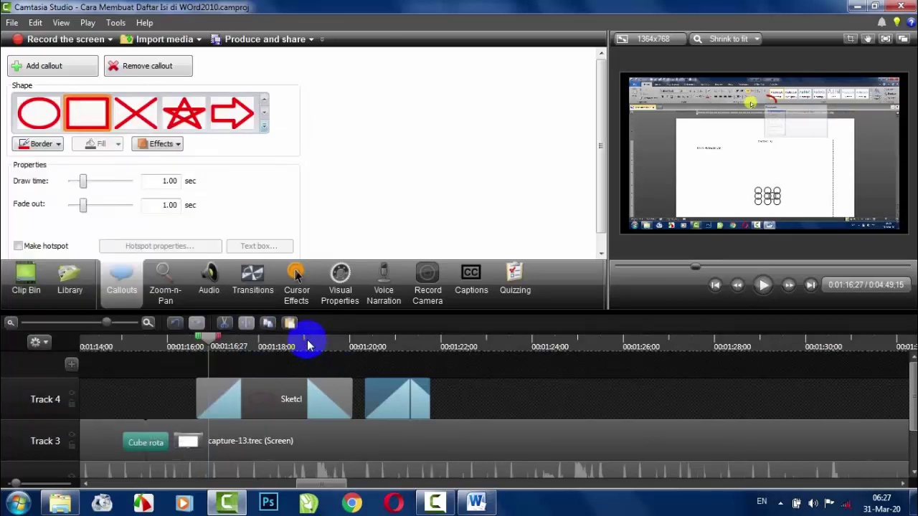
pyautogui.moveTo(308, 340)
pyautogui.mouseDown()
pyautogui.moveTo(381, 346)
pyautogui.moveTo(364, 346)
pyautogui.mouseUp()
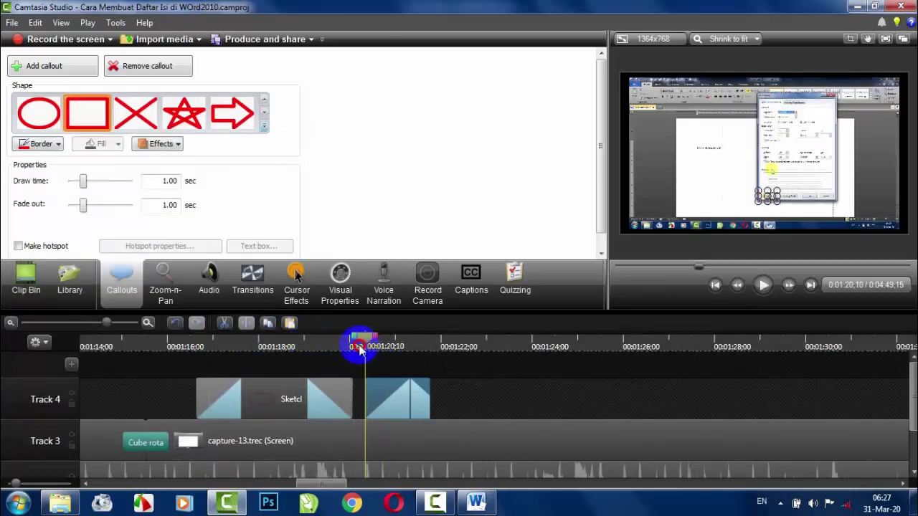
pyautogui.click(766, 286)
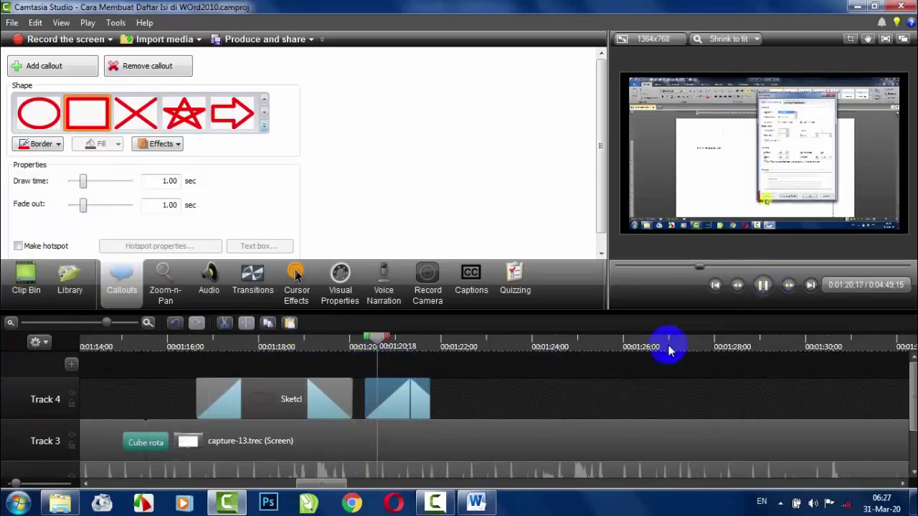
pyautogui.click(193, 347)
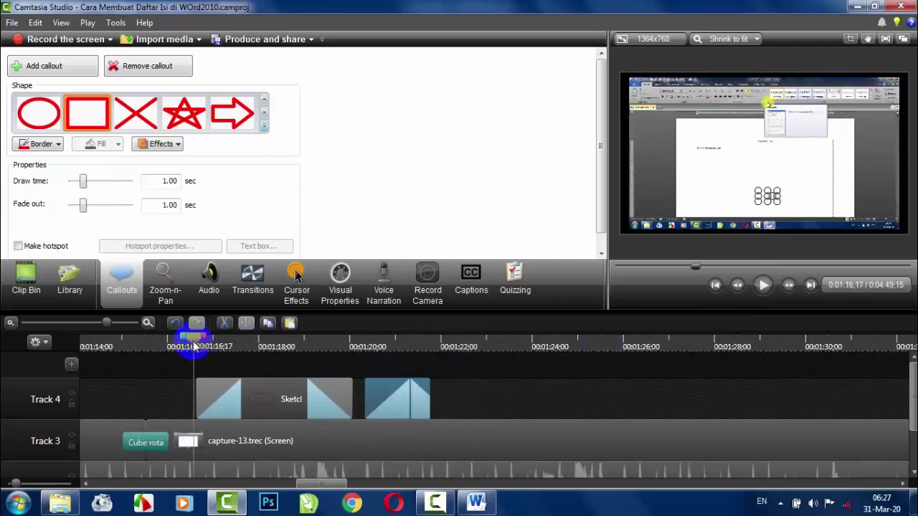
pyautogui.click(886, 38)
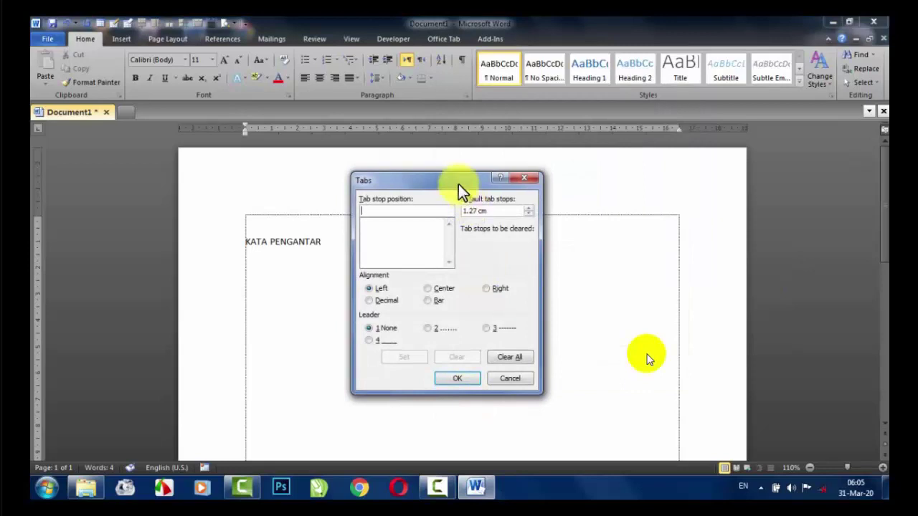
pyautogui.press('Escape')
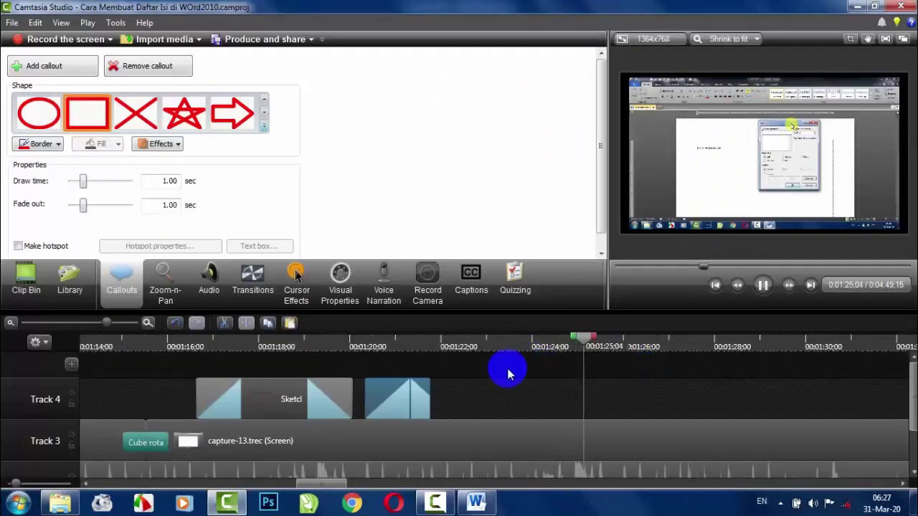
pyautogui.moveTo(535, 337); pyautogui.dragTo(555, 343)
# Step: Review the callout shape gallery against the whole timeline, ending with the playhead at about 3:33
pyautogui.moveTo(107, 327); pyautogui.dragTo(61, 324)
pyautogui.click(258, 343)
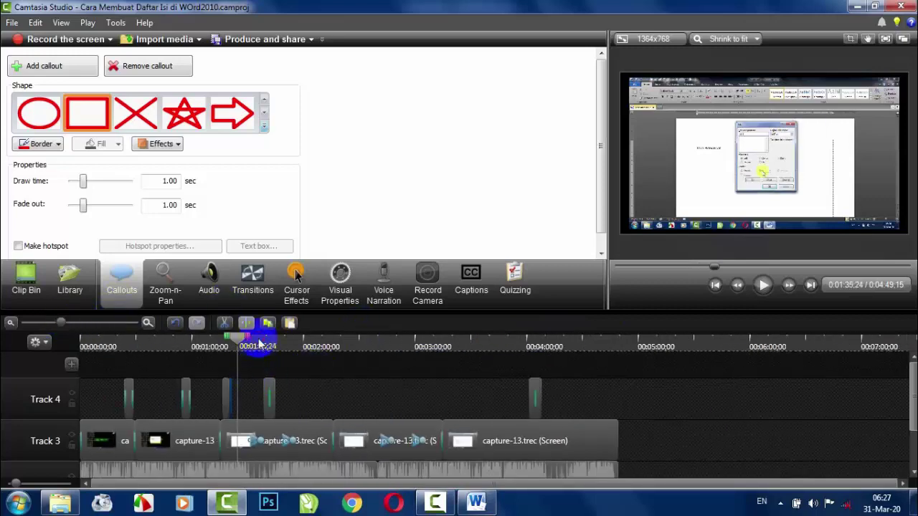
pyautogui.click(264, 130)
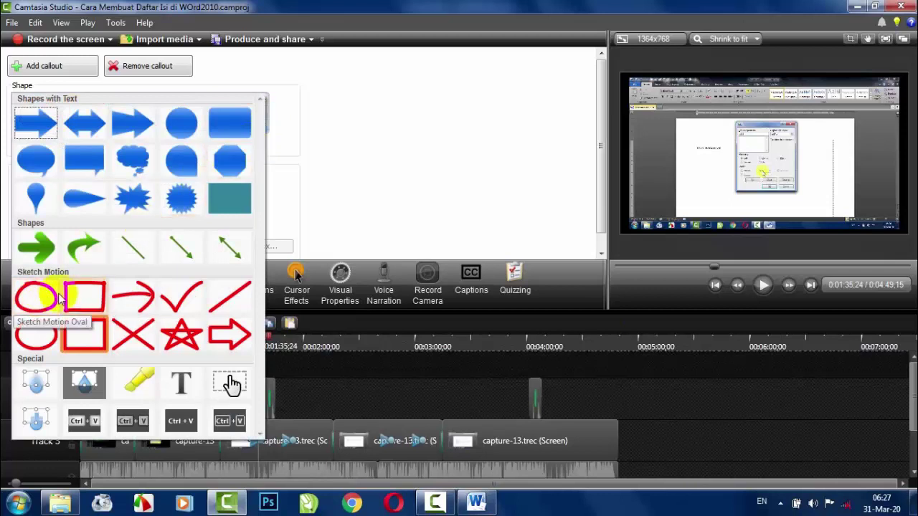
pyautogui.click(459, 370)
pyautogui.moveTo(406, 339); pyautogui.dragTo(476, 342)
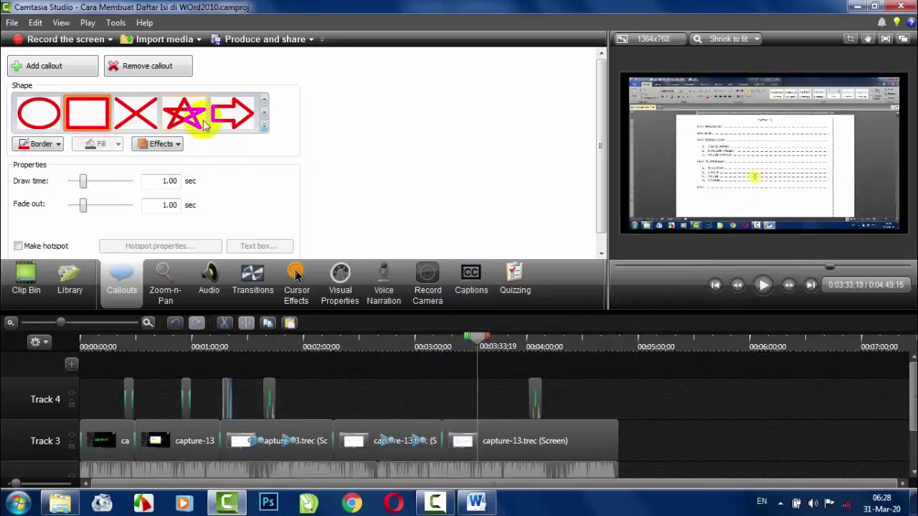
# Step: Add a sketch-motion block arrow callout on Track 4 at 3:33;19
pyautogui.click(265, 126)
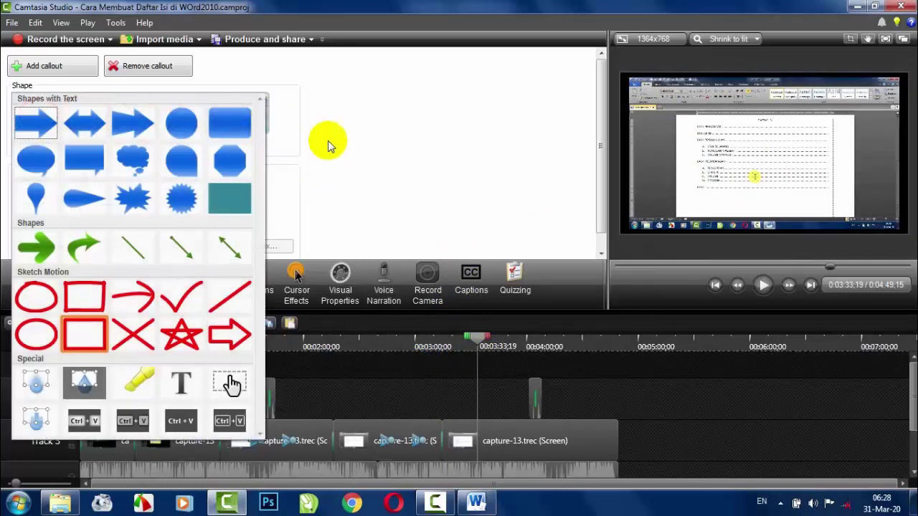
pyautogui.click(330, 141)
pyautogui.click(266, 128)
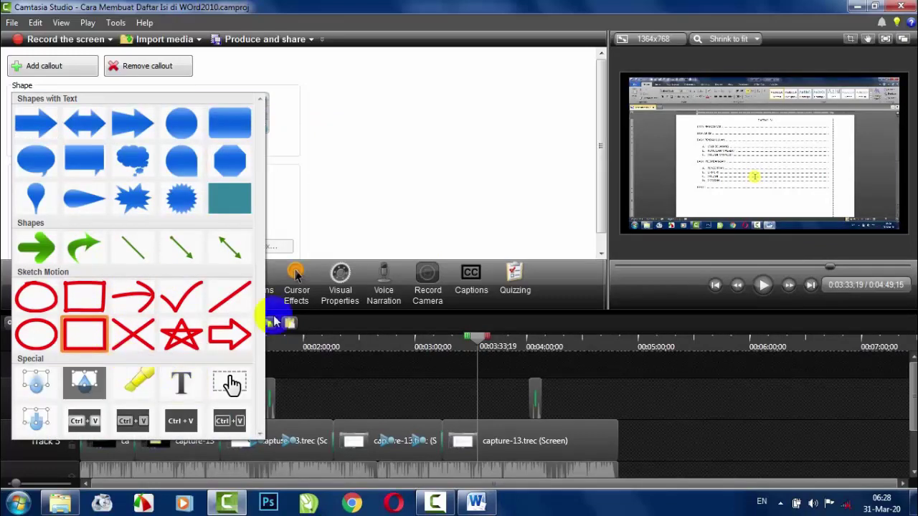
pyautogui.click(228, 334)
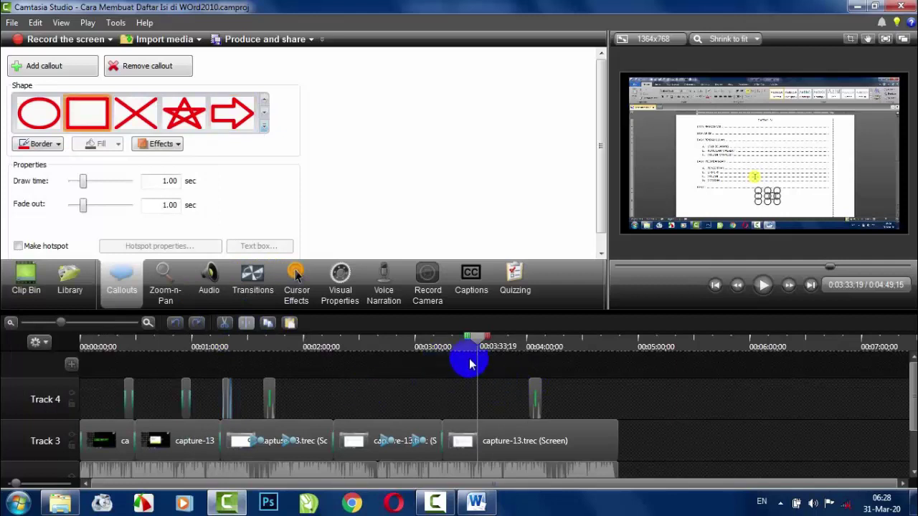
pyautogui.click(483, 387)
pyautogui.click(244, 123)
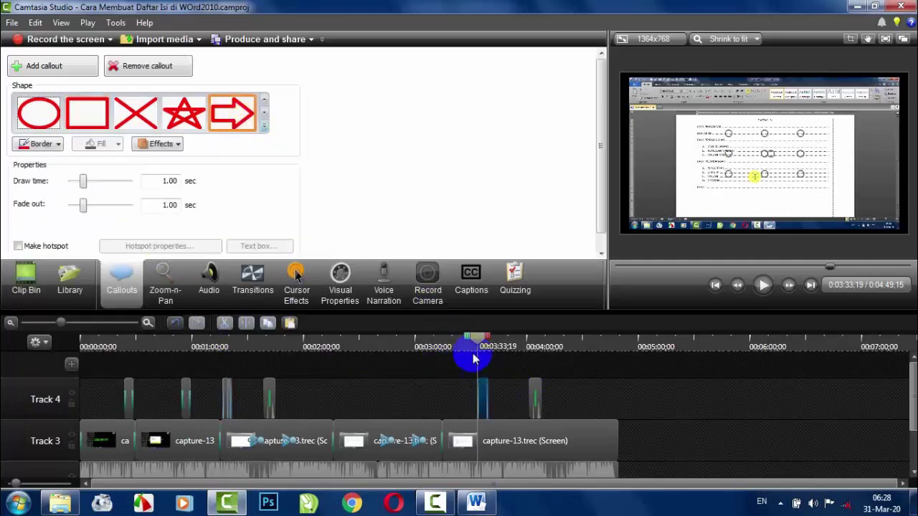
# Step: Shrink and move the arrow callout to point at the document's first heading, and try black and then red as its border colour
pyautogui.click(764, 290)
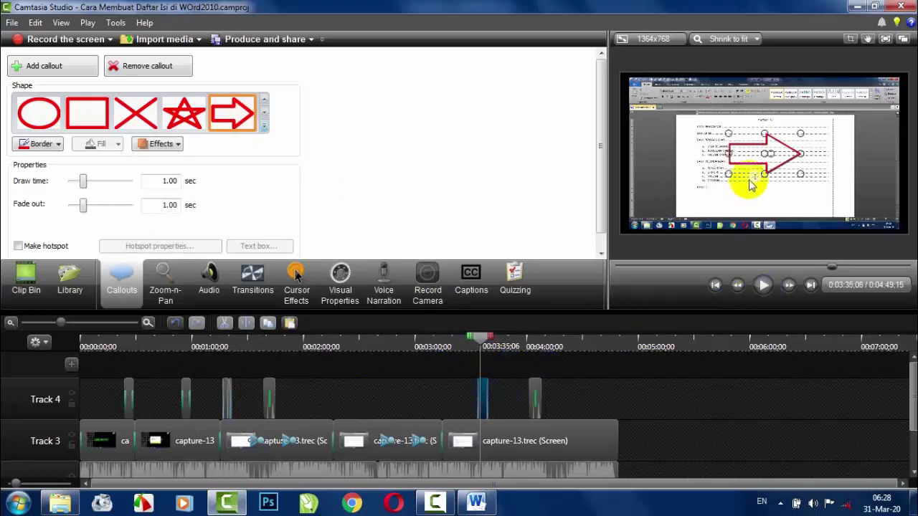
pyautogui.moveTo(763, 153); pyautogui.dragTo(692, 142)
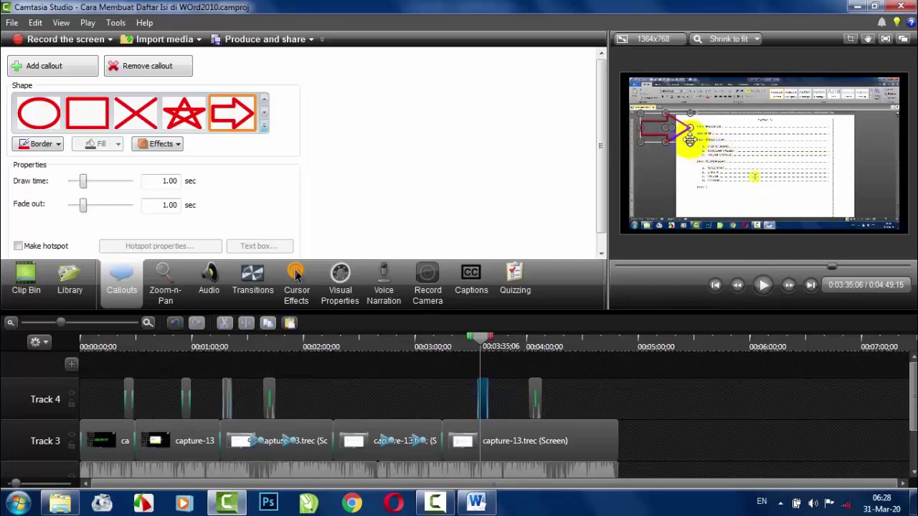
pyautogui.click(57, 144)
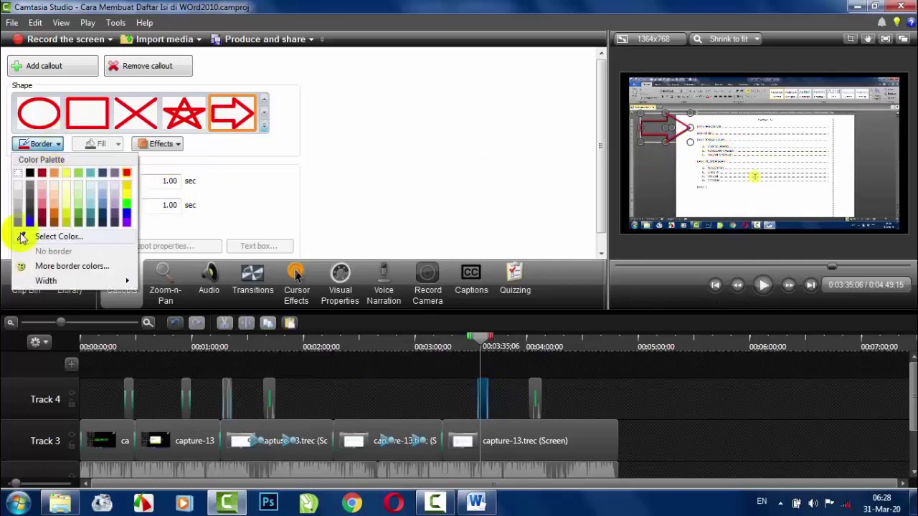
pyautogui.click(30, 177)
pyautogui.click(45, 146)
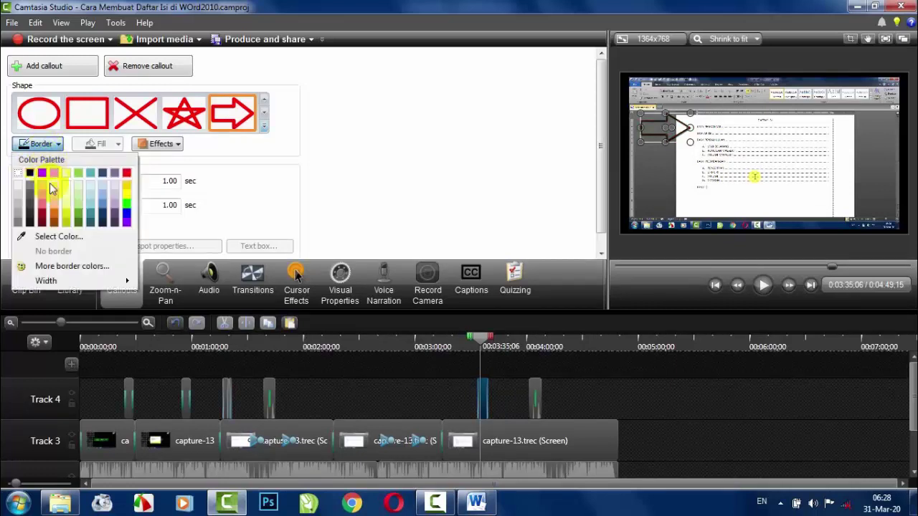
pyautogui.click(126, 174)
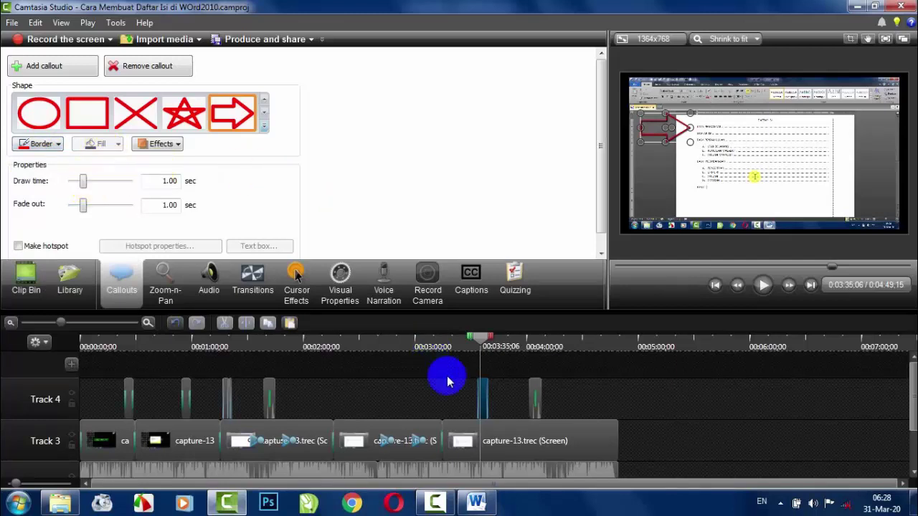
# Step: Play back the arrow callout from near its start and delete it from Track 4
pyautogui.moveTo(483, 345); pyautogui.dragTo(470, 347)
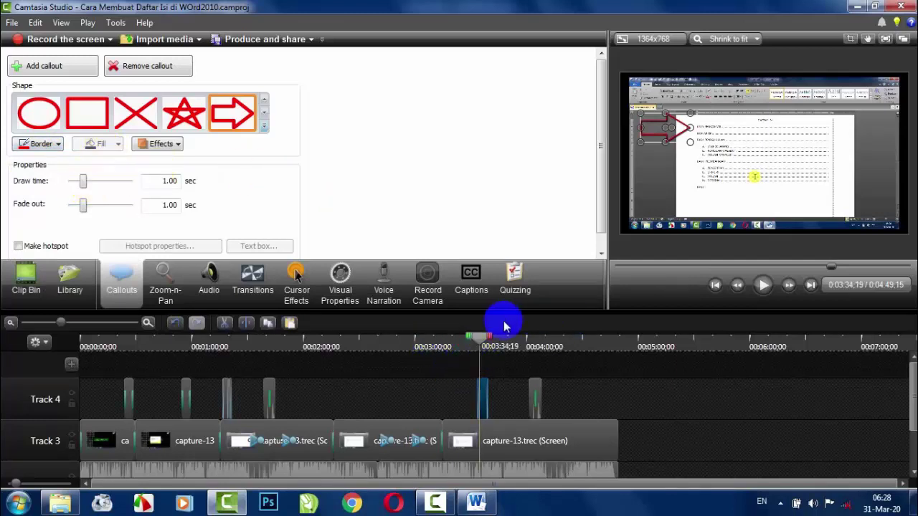
pyautogui.click(476, 347)
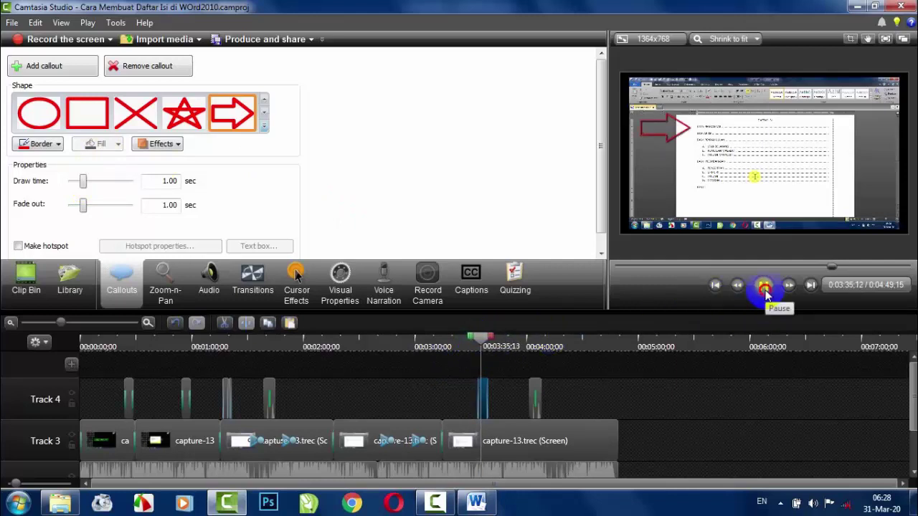
pyautogui.click(764, 289)
pyautogui.click(485, 397)
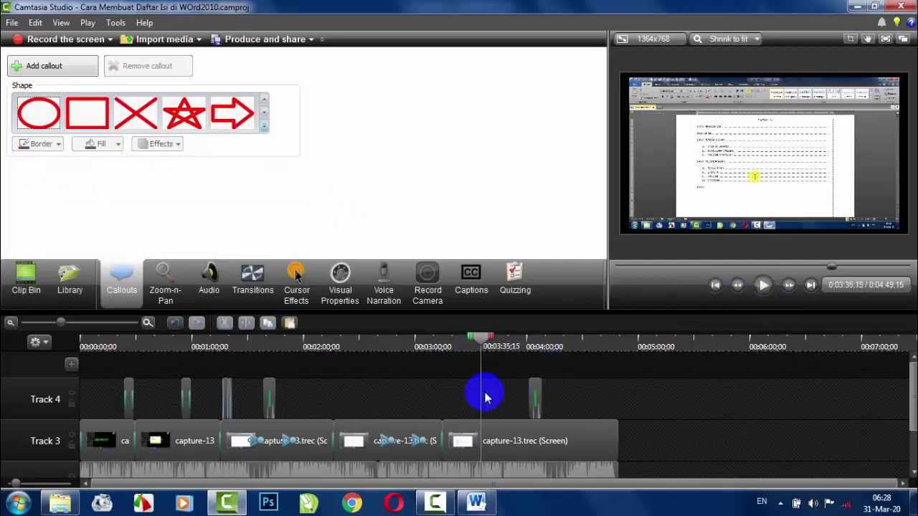
# Step: Place the playhead at the end of the recording, at 4:49;15, and locate the end screen images in the library
pyautogui.click(637, 348)
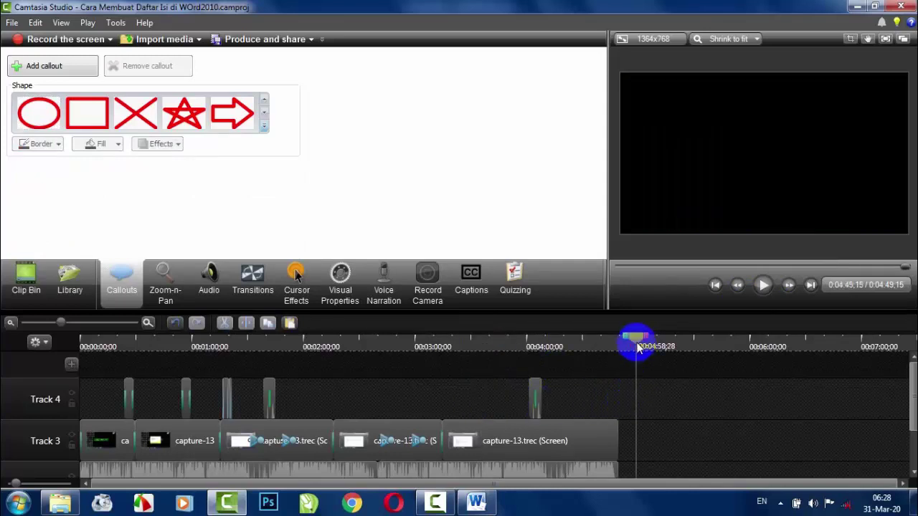
pyautogui.moveTo(638, 343); pyautogui.dragTo(615, 348)
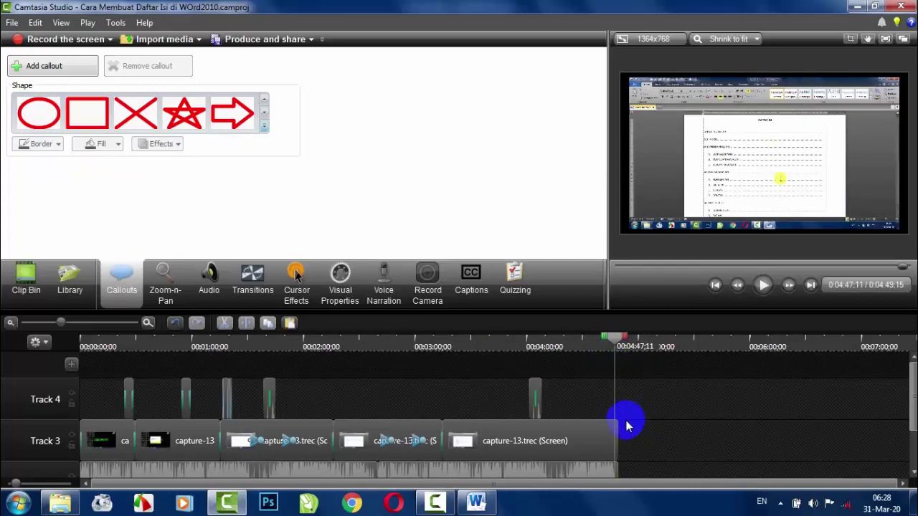
pyautogui.click(623, 345)
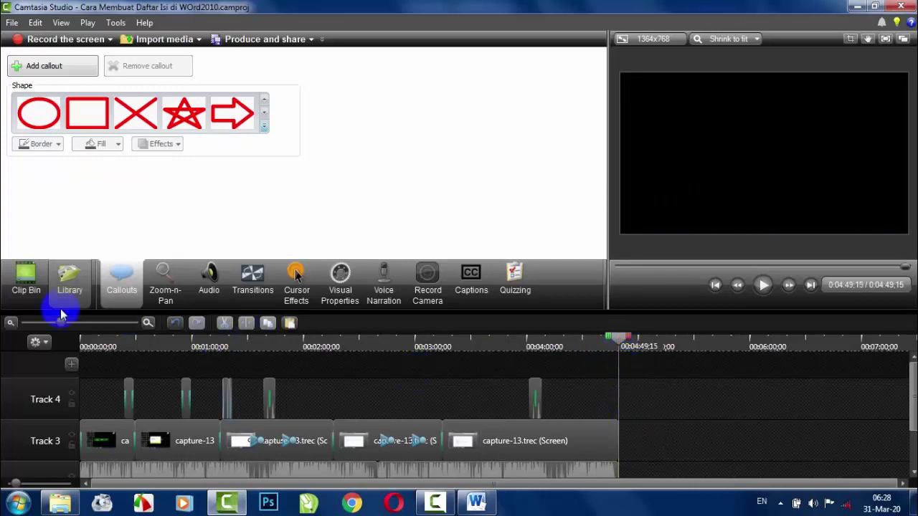
pyautogui.click(23, 287)
pyautogui.click(74, 281)
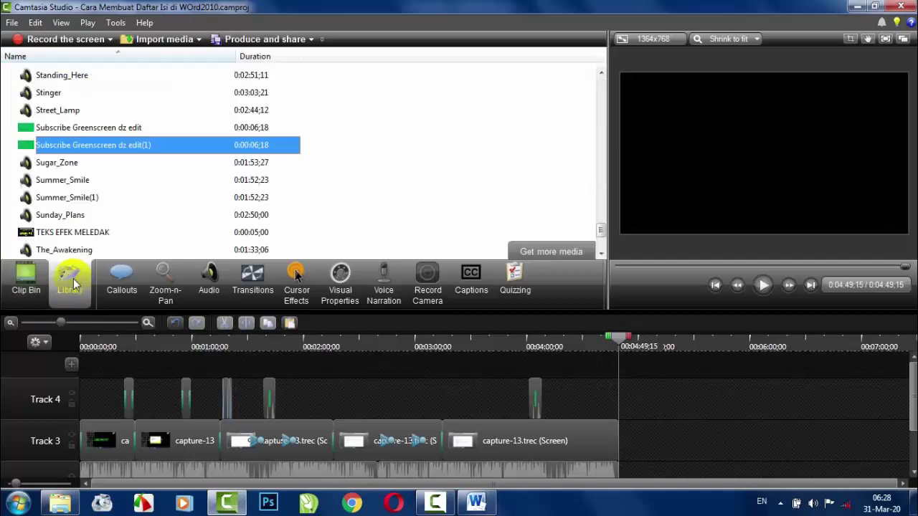
pyautogui.click(91, 196)
pyautogui.scroll(-1, 86, 220)
pyautogui.scroll(20, 86, 224)
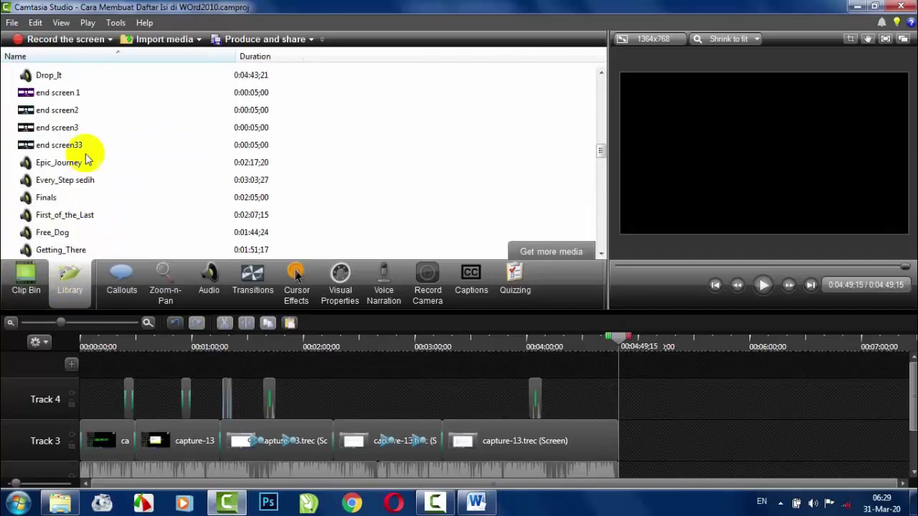
# Step: Try placing the end screen2 image after the last Track 3 clip, then undo the insertion
pyautogui.click(62, 111)
pyautogui.moveTo(61, 113); pyautogui.dragTo(634, 440)
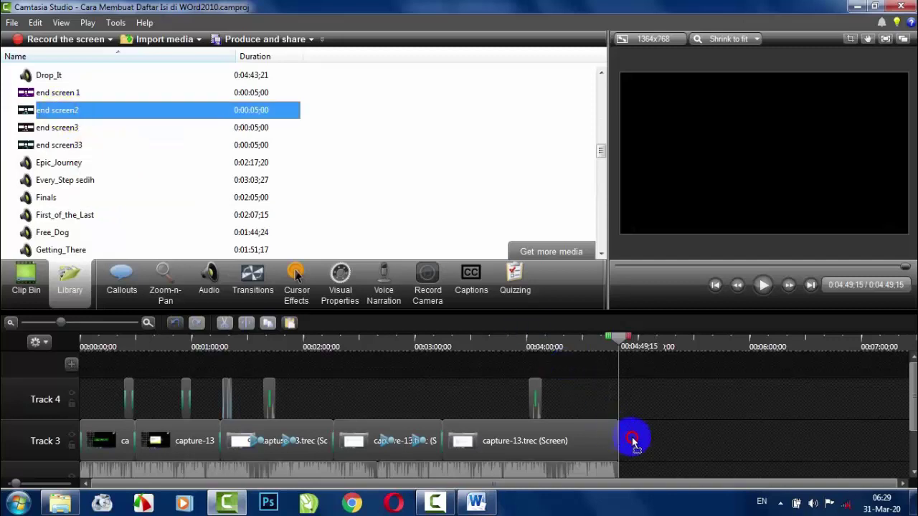
pyautogui.click(638, 343)
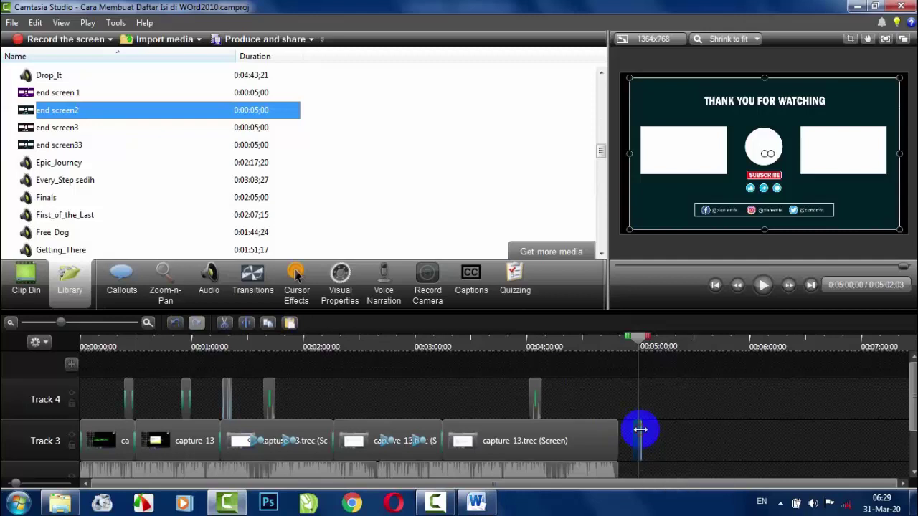
pyautogui.hotkey('ctrl', 'z')
# Step: Add the end screen33 library image to Track 3 directly after the last clip, at 4:49;15, lasting about 19 seconds
pyautogui.click(78, 145)
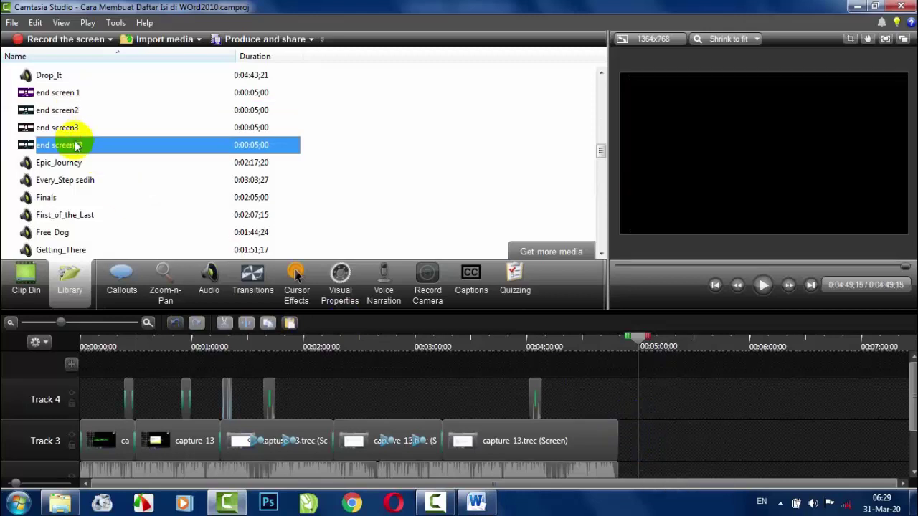
pyautogui.moveTo(75, 146); pyautogui.dragTo(687, 450)
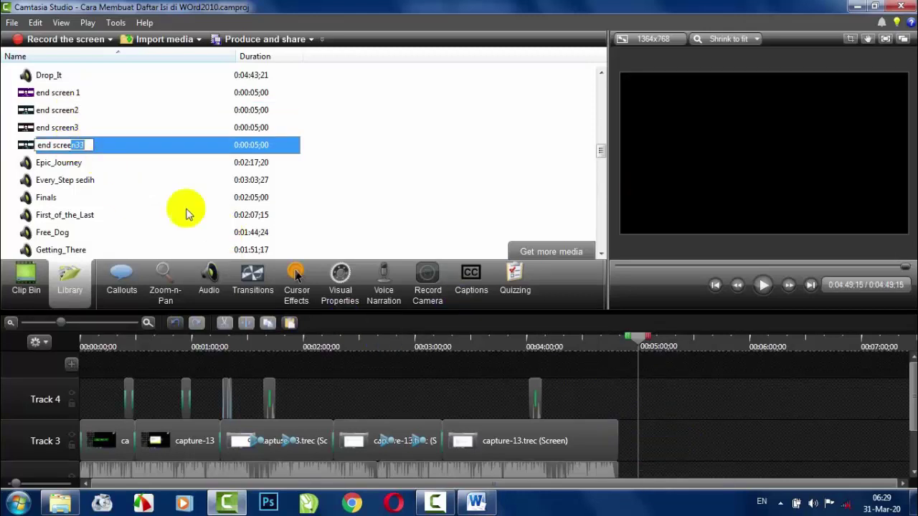
pyautogui.moveTo(93, 143); pyautogui.dragTo(206, 180)
pyautogui.scroll(5, 205, 180)
pyautogui.scroll(3, 98, 164)
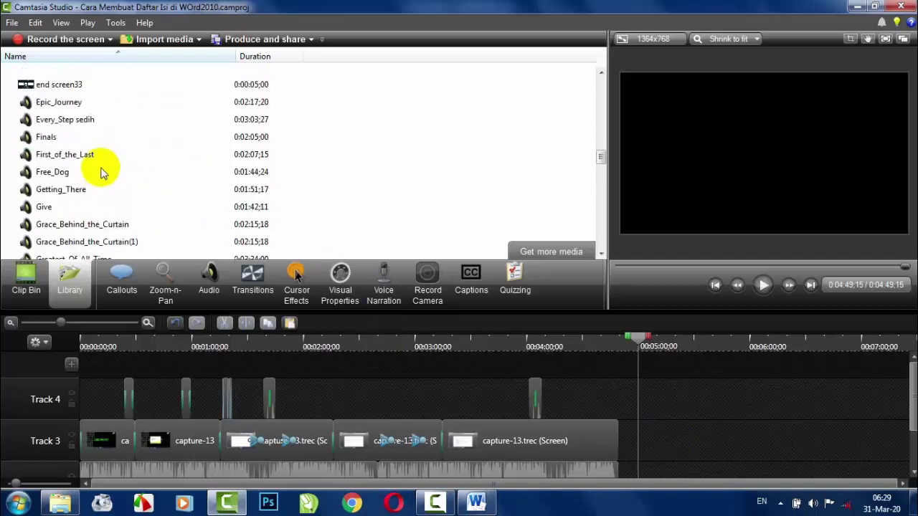
pyautogui.moveTo(93, 129); pyautogui.dragTo(616, 434)
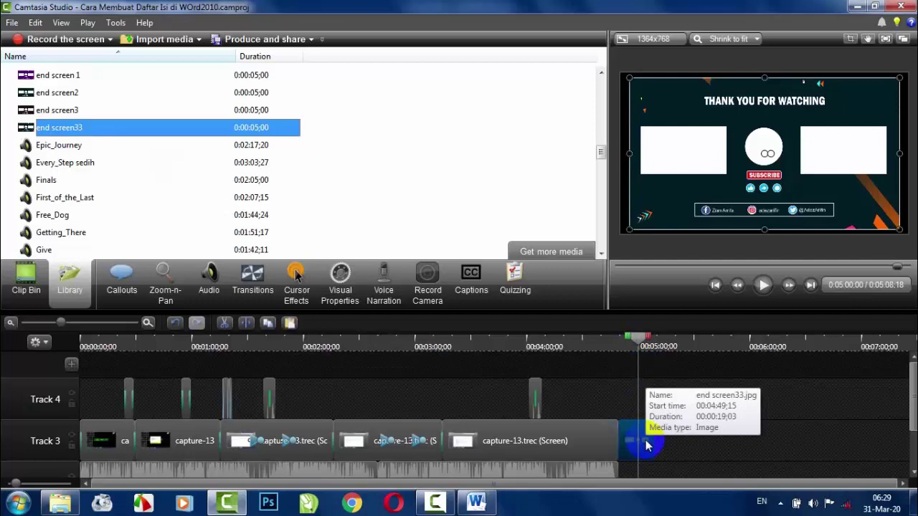
# Step: Set the end screen image's duration to 20 seconds and play it back from its start
pyautogui.rightClick(646, 447)
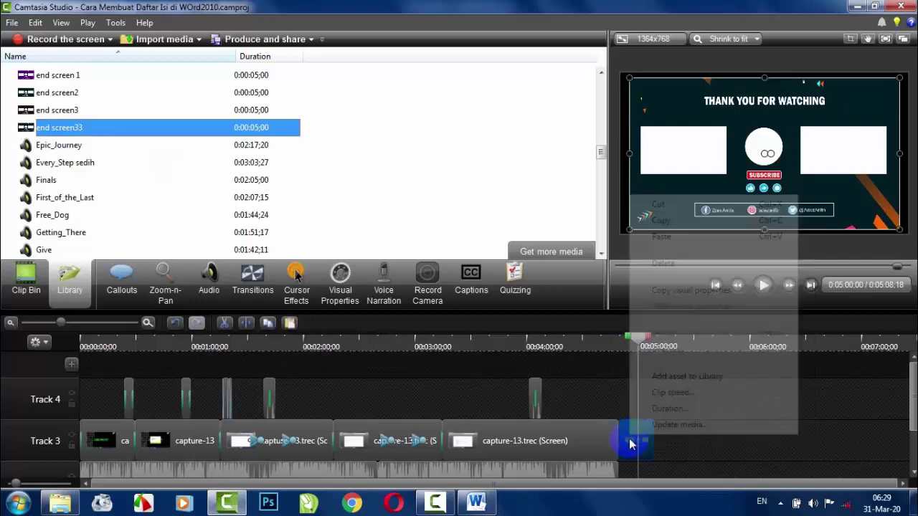
pyautogui.click(678, 410)
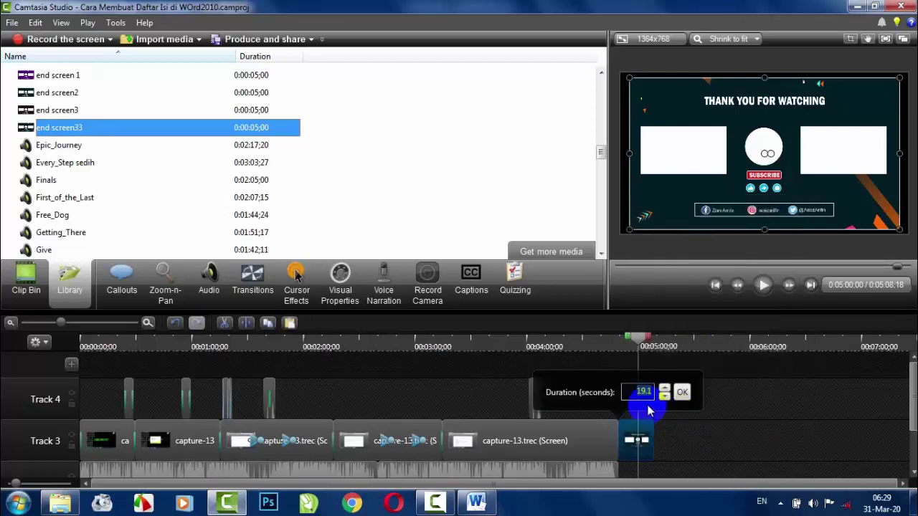
pyautogui.click(682, 392)
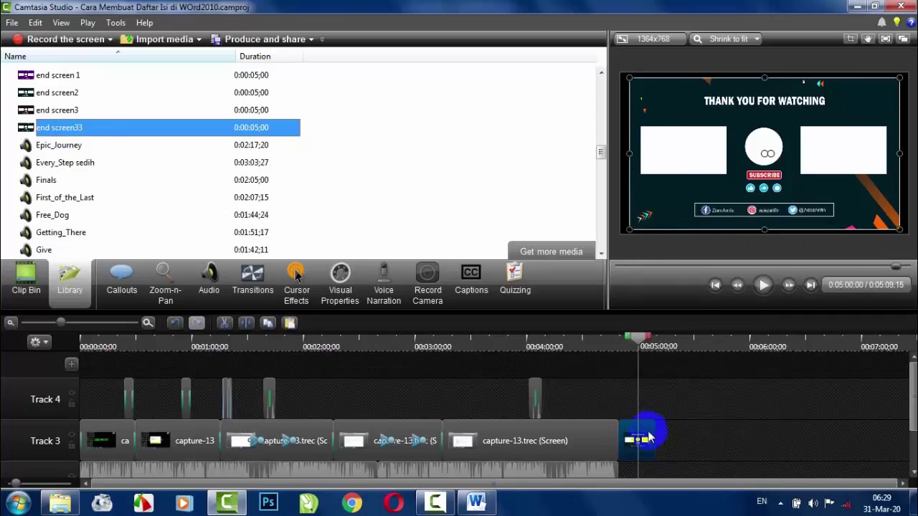
pyautogui.click(636, 436)
pyautogui.moveTo(635, 351)
pyautogui.mouseDown()
pyautogui.moveTo(604, 345)
pyautogui.moveTo(620, 348)
pyautogui.mouseUp()
pyautogui.click(762, 286)
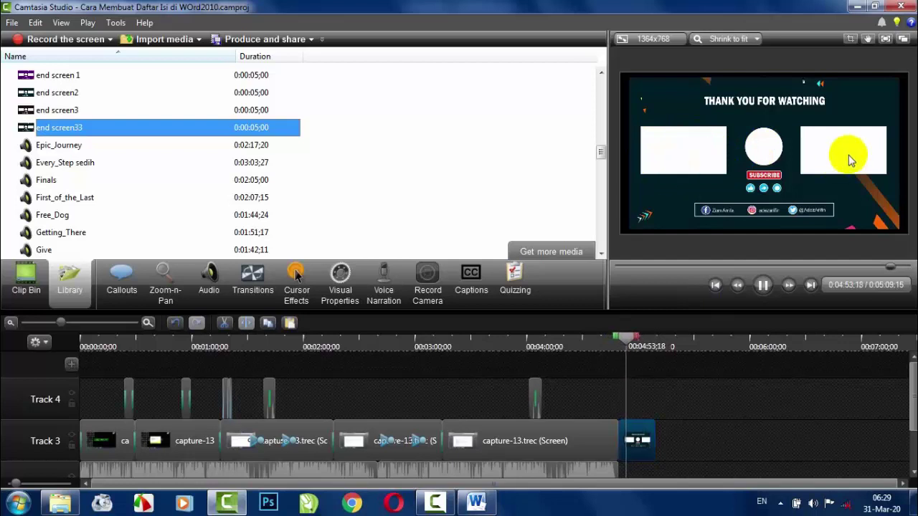
# Step: Extend the second Blue_Skies.mp3 clip on Track 2 to the end of the end screen
pyautogui.scroll(-3, 909, 419)
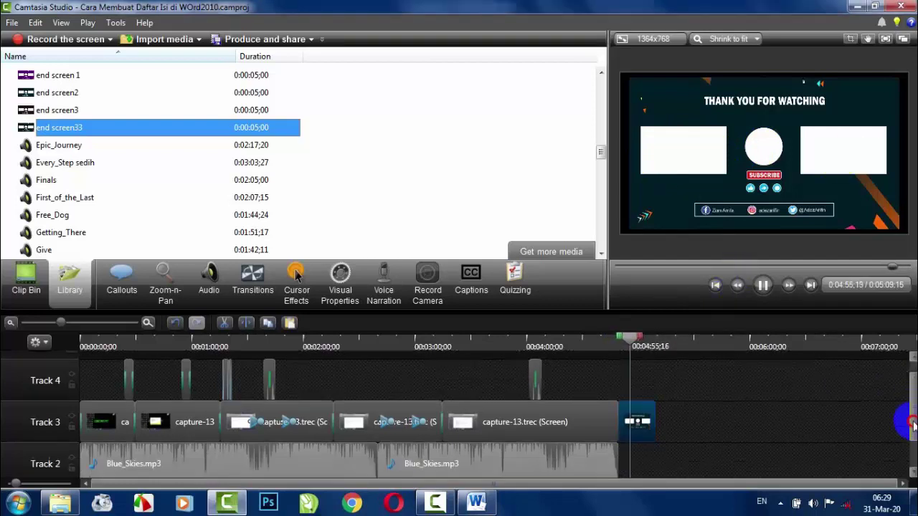
pyautogui.click(606, 428)
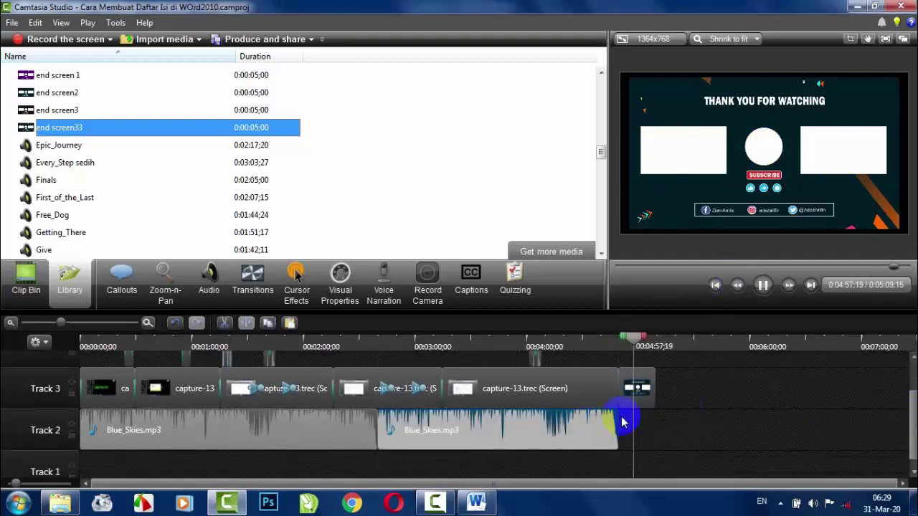
pyautogui.moveTo(621, 421); pyautogui.dragTo(658, 421)
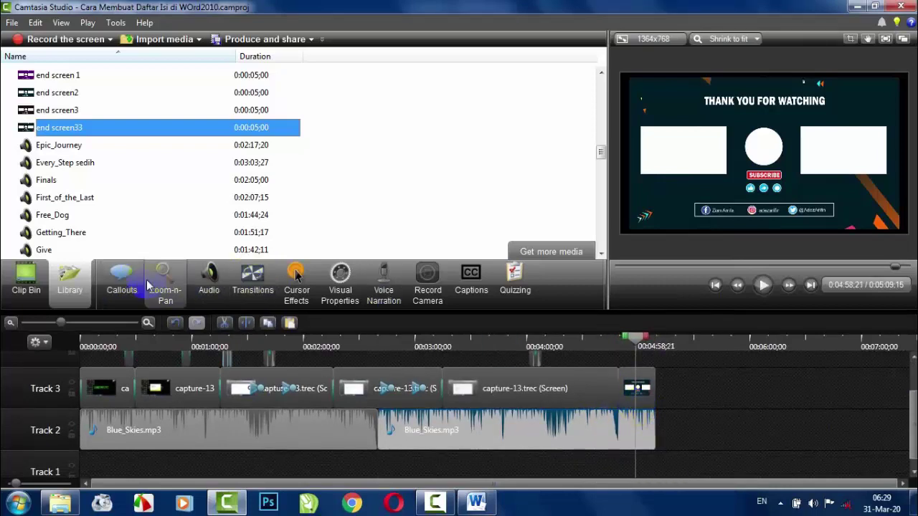
# Step: Remove the second Blue_Skies.mp3 clip's audio points, add a fade-out at its new end, and check the ending from near 5:06
pyautogui.click(208, 279)
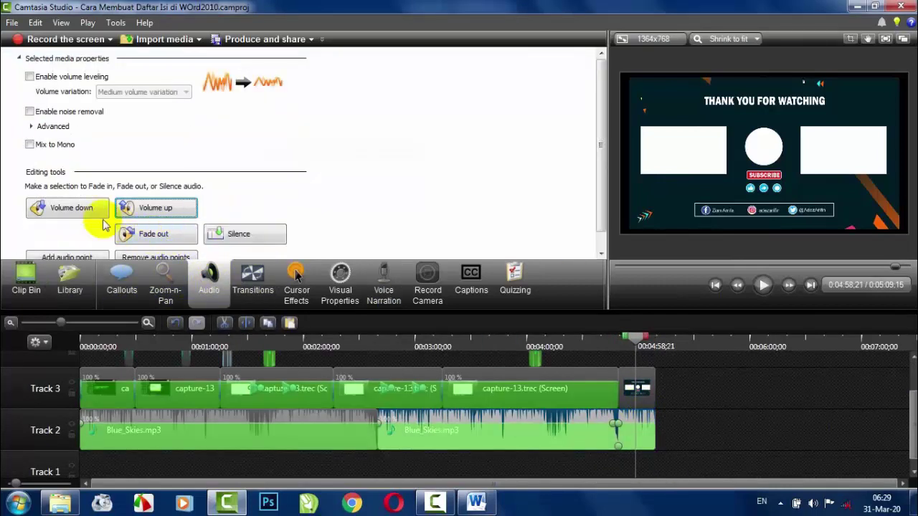
pyautogui.click(156, 258)
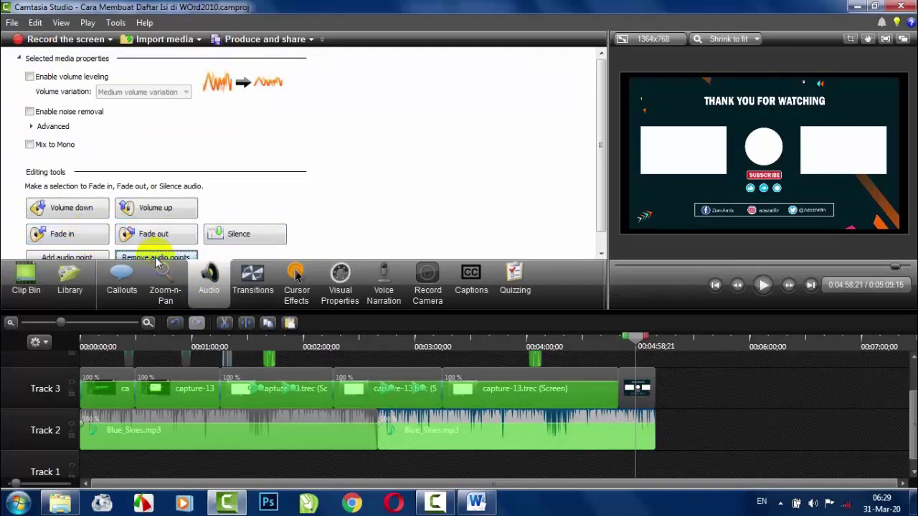
pyautogui.moveTo(595, 168); pyautogui.dragTo(601, 188)
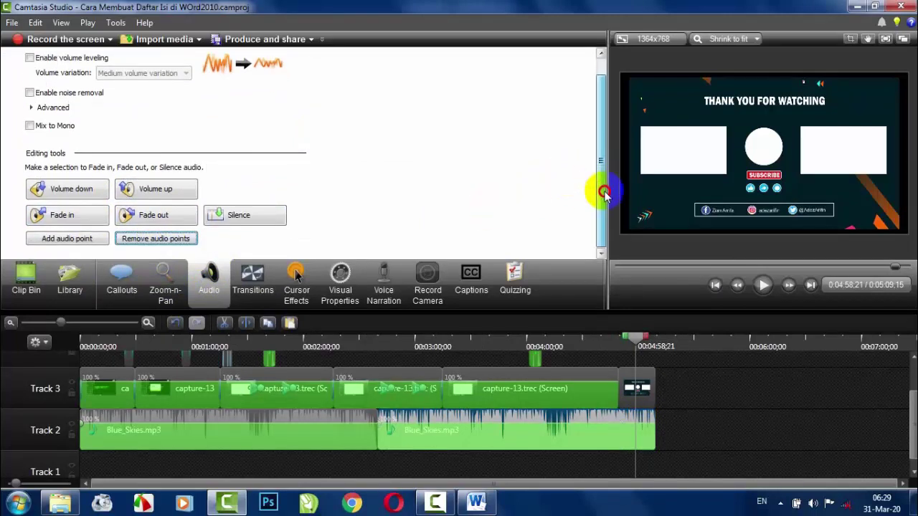
pyautogui.scroll(1, 153, 208)
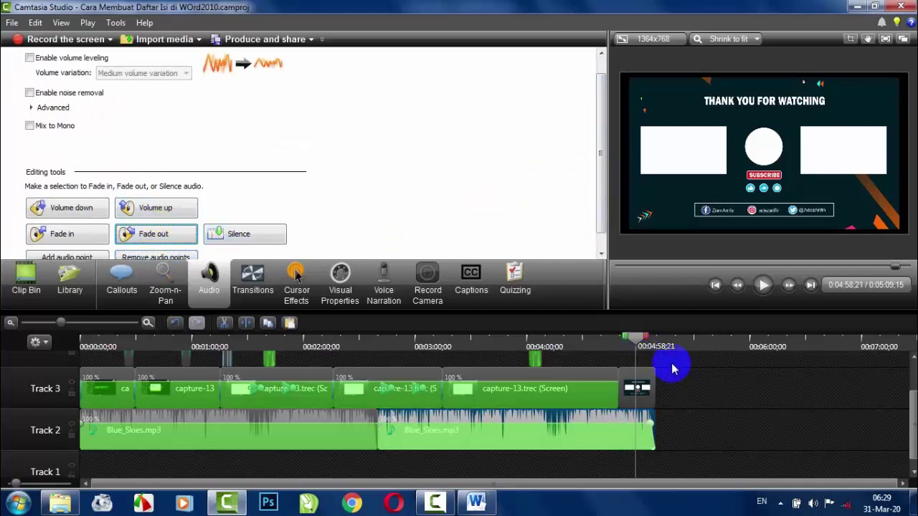
pyautogui.click(650, 348)
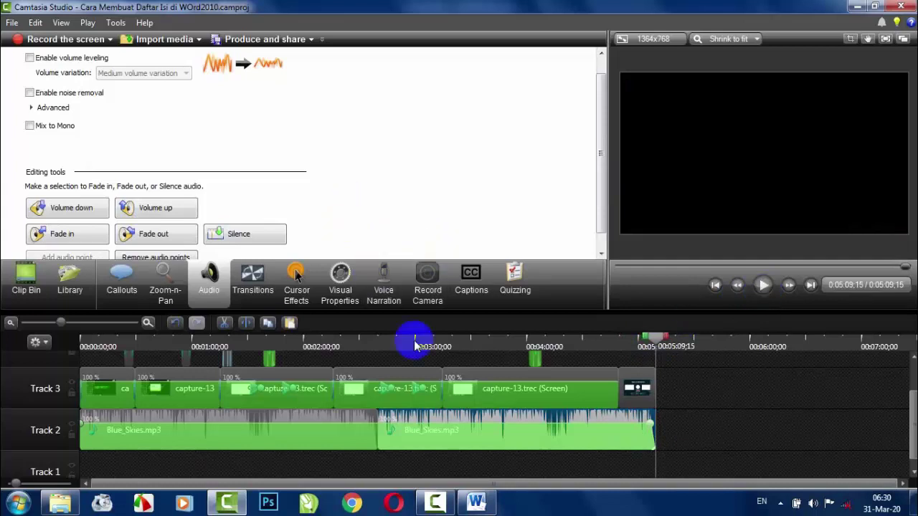
# Step: Return the playhead to the timeline's start, then scrub the edited project to about 1:58
pyautogui.moveTo(658, 338); pyautogui.dragTo(46, 343)
pyautogui.click(755, 391)
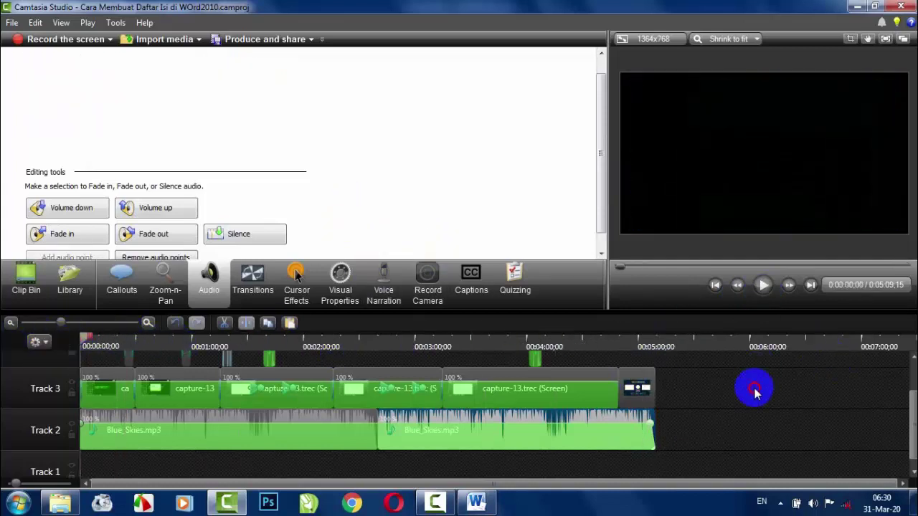
pyautogui.moveTo(909, 420); pyautogui.dragTo(910, 389)
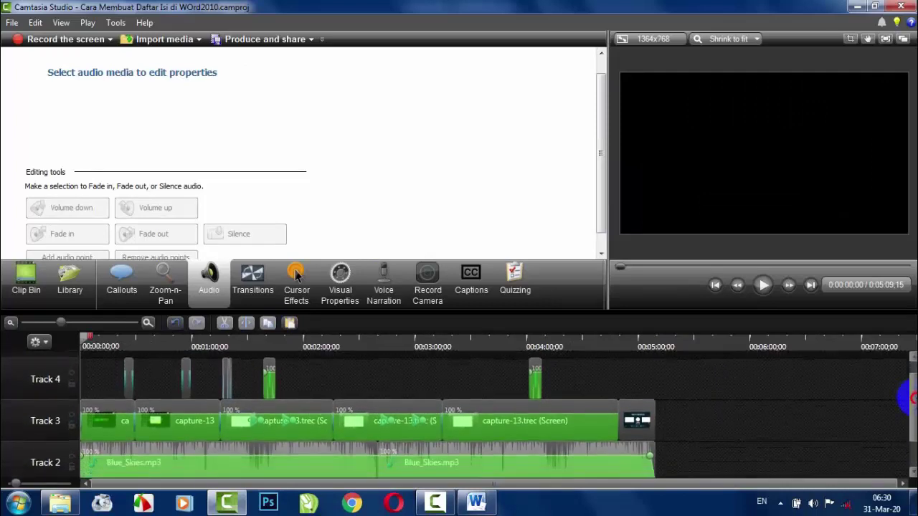
pyautogui.click(439, 341)
pyautogui.moveTo(439, 342); pyautogui.dragTo(301, 343)
# Step: Review the clip bin, library, callout, zoom-n-pan, audio, transition and cursor effect tools
pyautogui.click(71, 283)
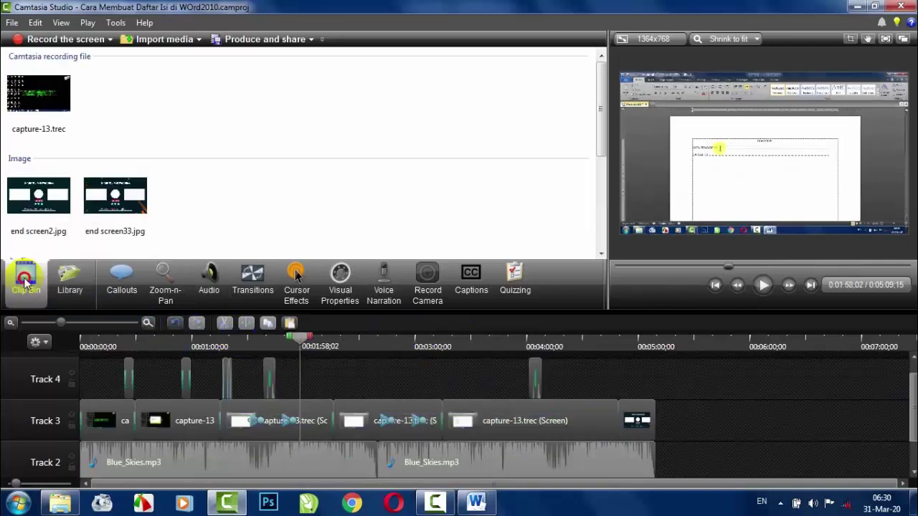
pyautogui.click(70, 286)
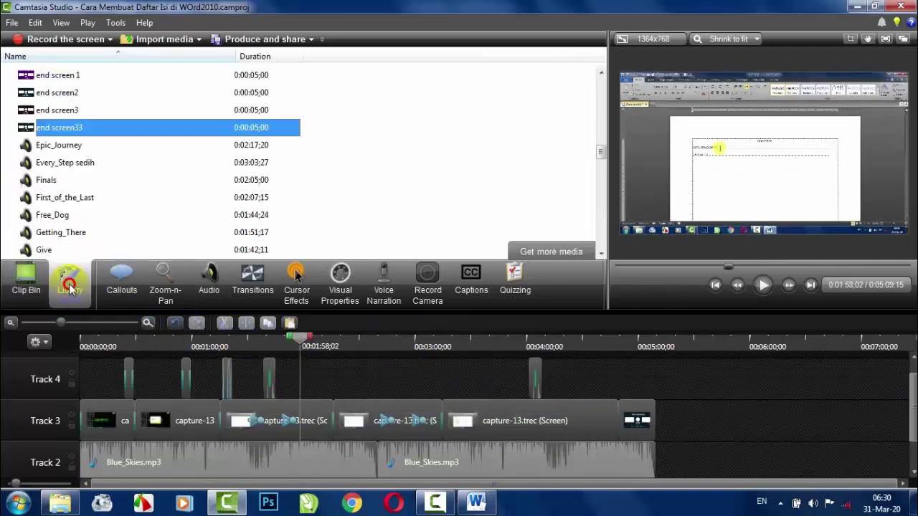
pyautogui.click(122, 287)
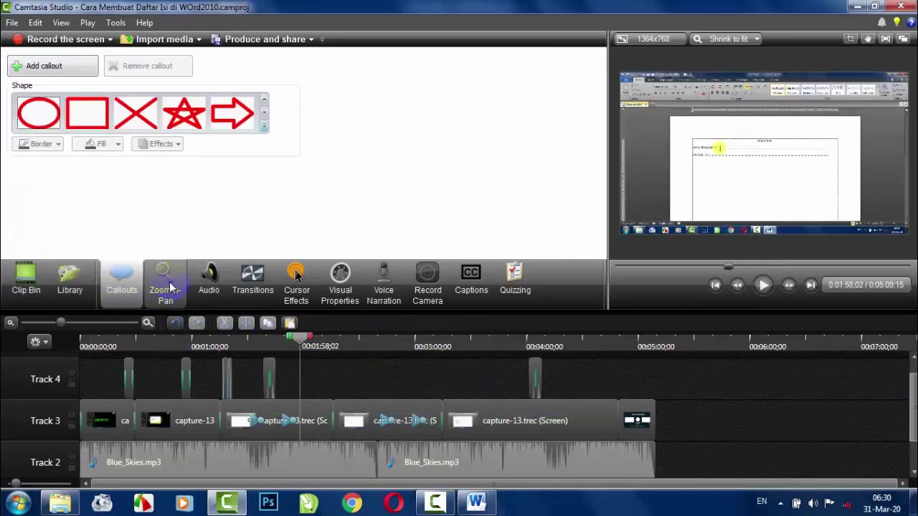
pyautogui.click(165, 285)
pyautogui.click(209, 284)
pyautogui.click(252, 283)
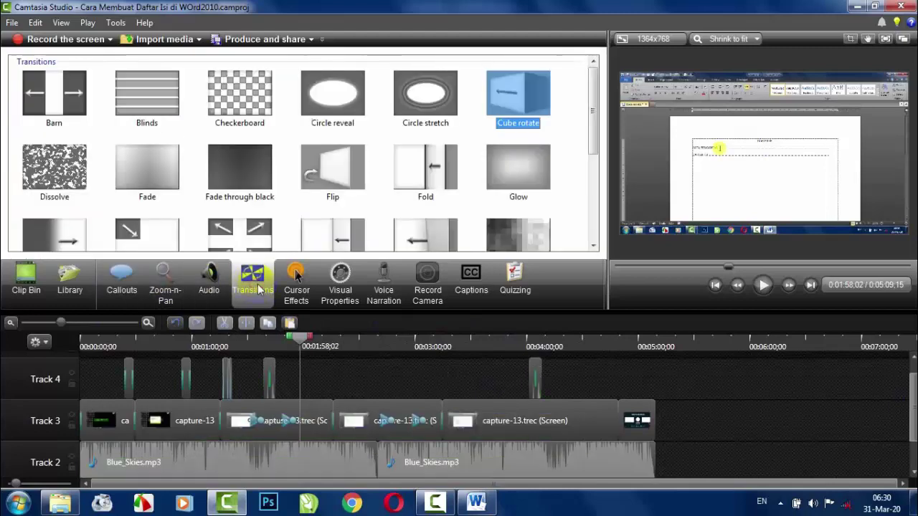
pyautogui.click(297, 286)
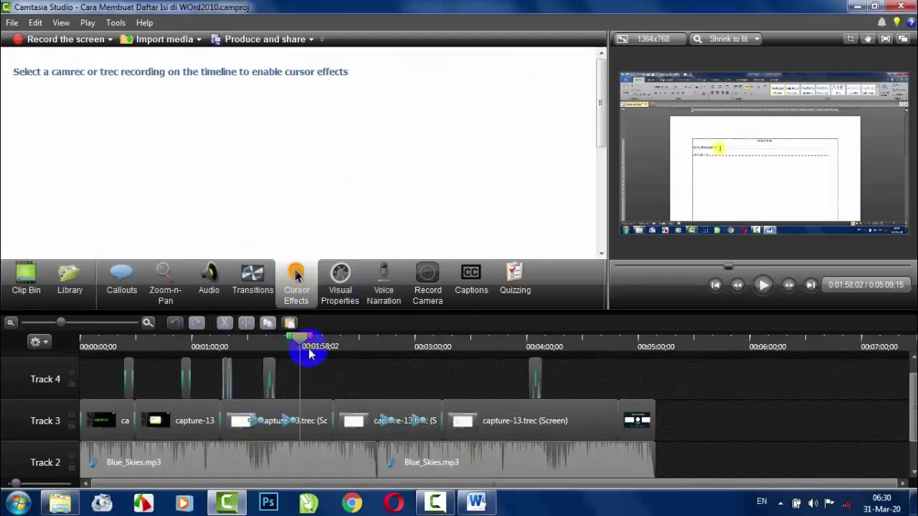
# Step: Return the playhead to the start and set up production with the MP4 only (up to 720p) preset
pyautogui.moveTo(304, 343); pyautogui.dragTo(56, 342)
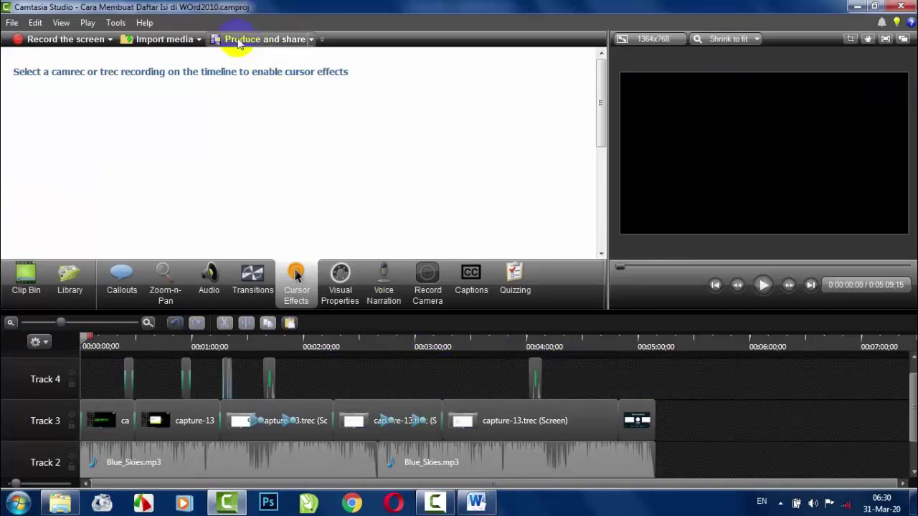
pyautogui.click(238, 46)
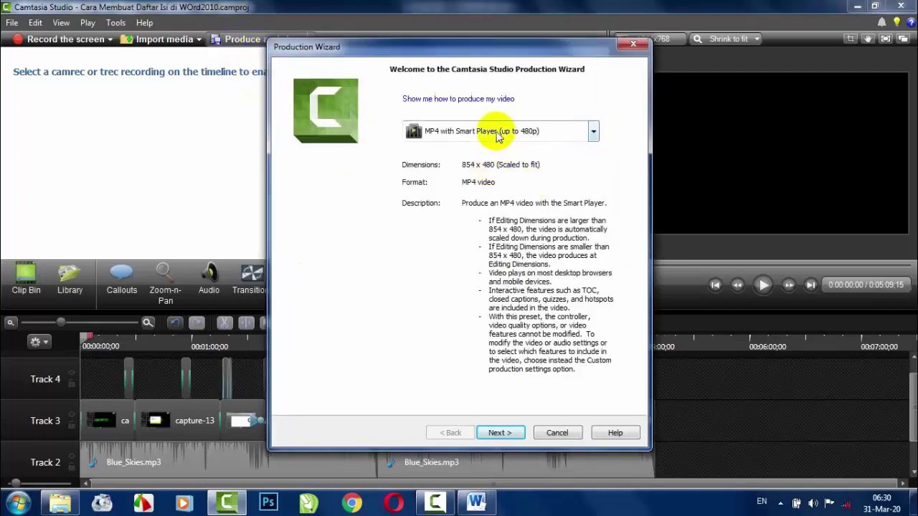
pyautogui.click(593, 133)
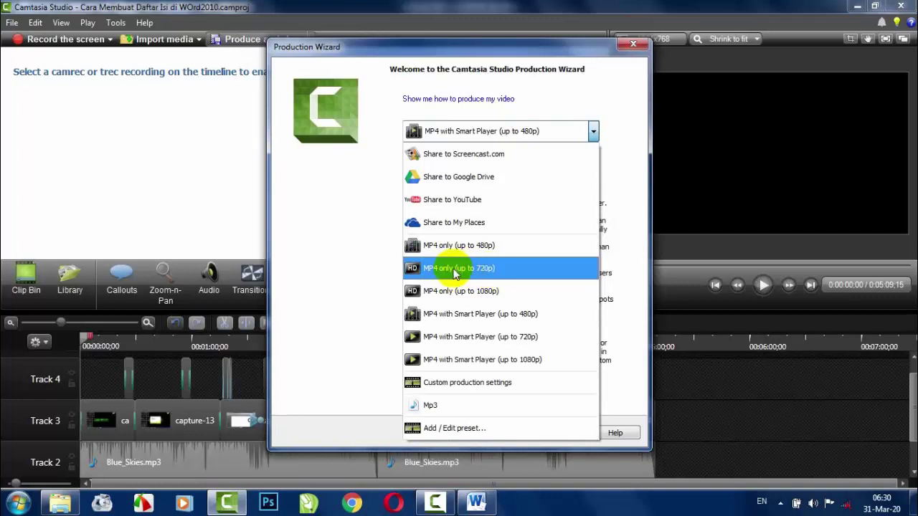
pyautogui.click(480, 268)
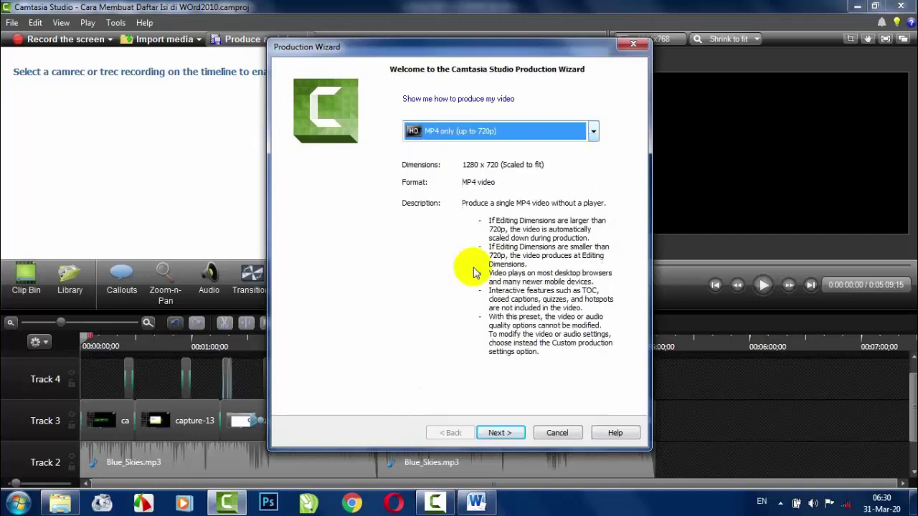
pyautogui.click(499, 433)
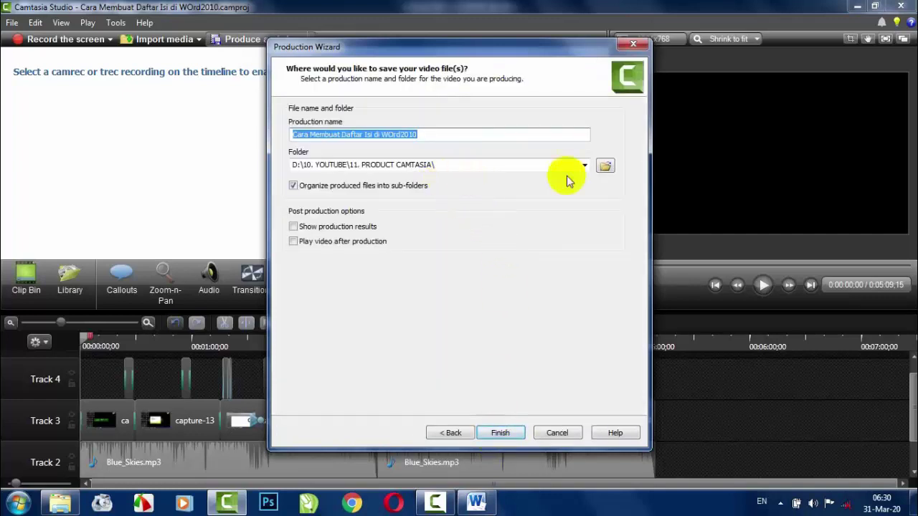
# Step: Save the production as Cara Membuat Daftar Isi di WOrd2010 in the Videos library and start rendering
pyautogui.click(605, 166)
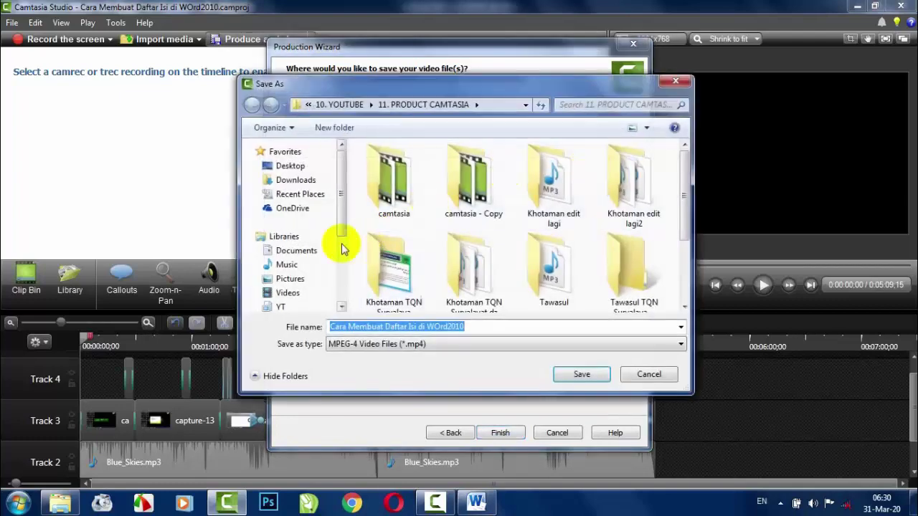
pyautogui.click(289, 292)
pyautogui.click(580, 375)
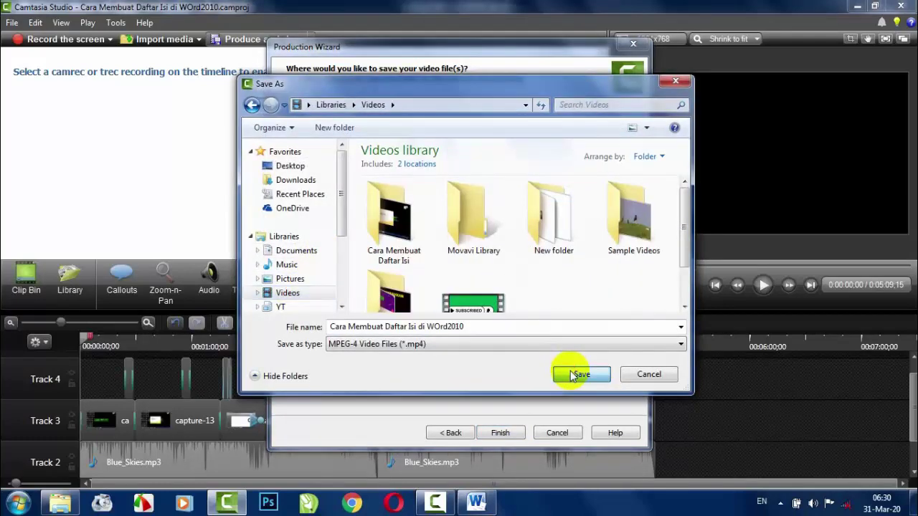
pyautogui.click(502, 433)
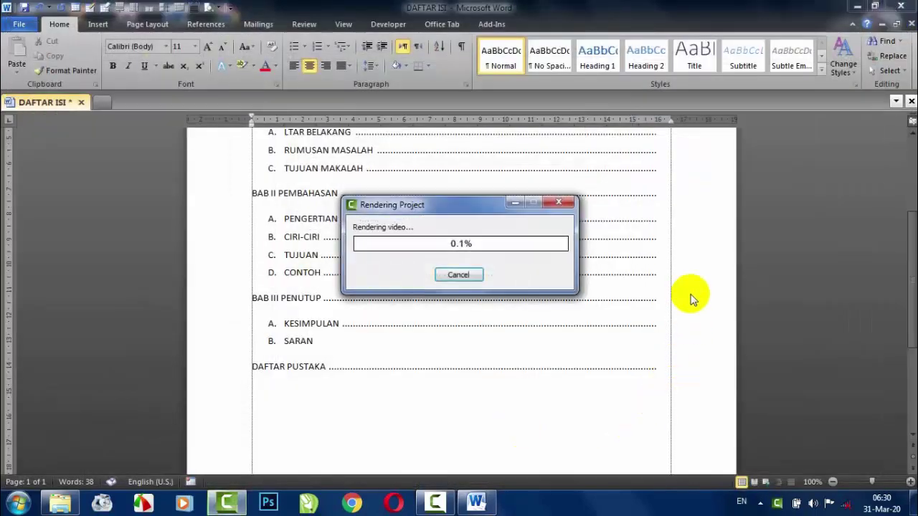
# Step: Close Word without saving the DAFTAR ISI document, and close the Camtasia recorder window
pyautogui.click(902, 7)
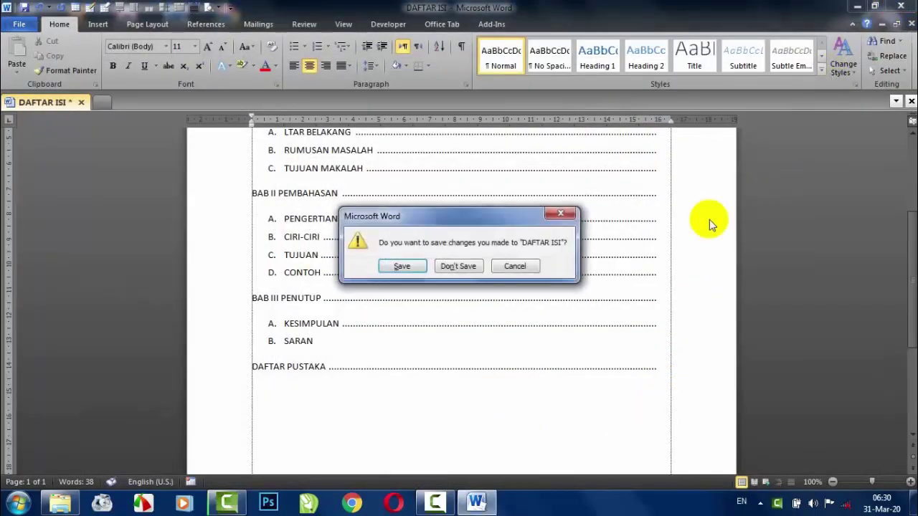
pyautogui.click(459, 267)
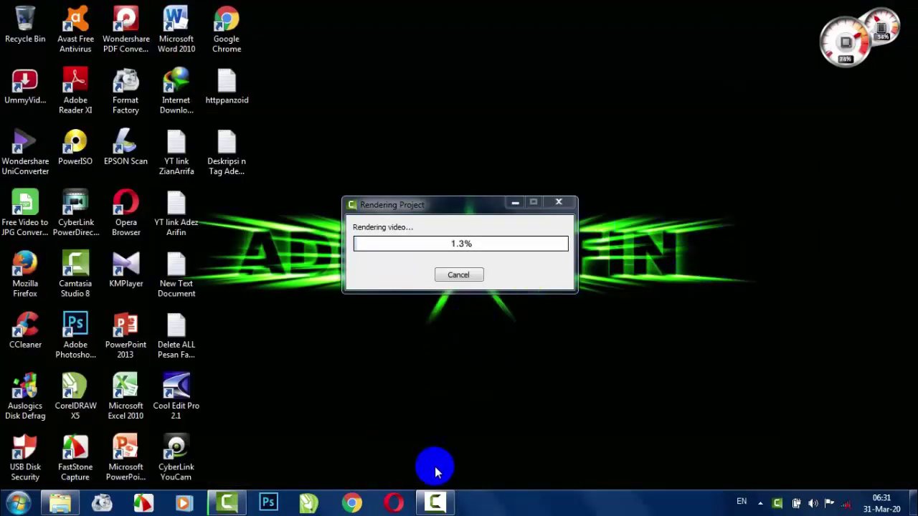
pyautogui.click(441, 499)
pyautogui.click(446, 494)
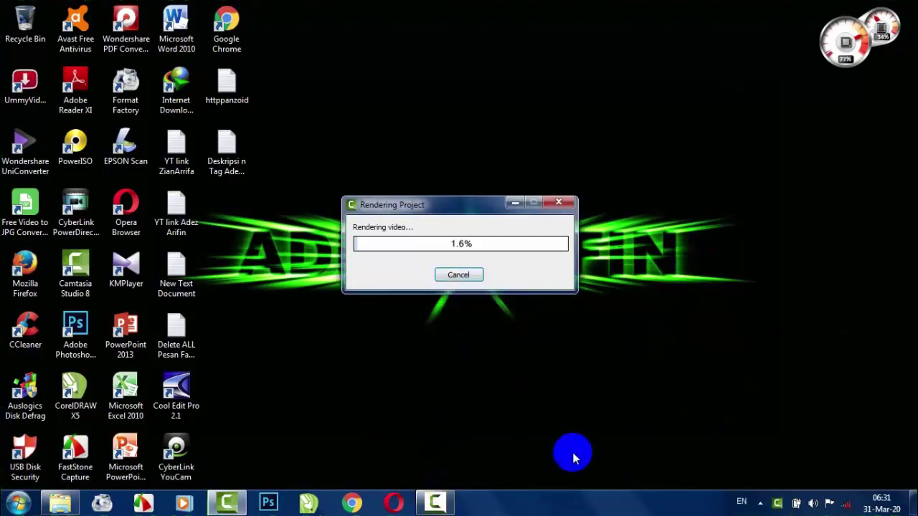
pyautogui.click(451, 496)
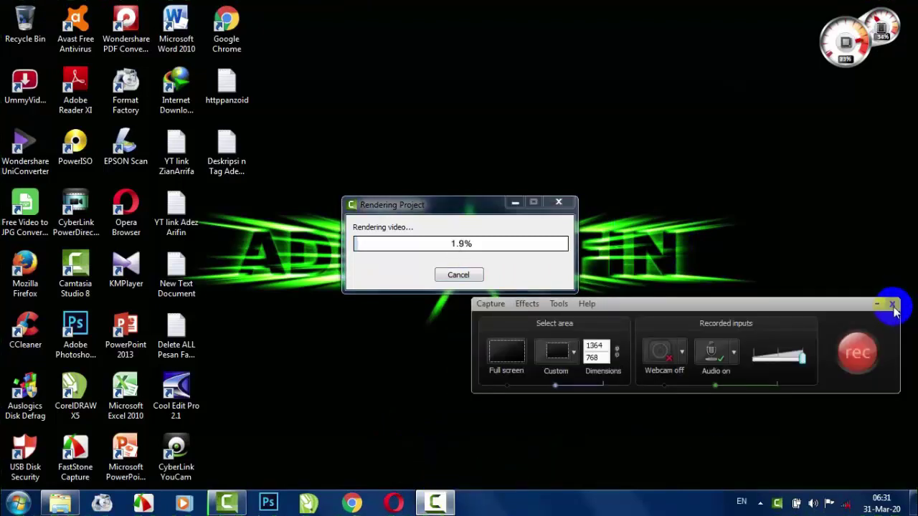
pyautogui.click(893, 305)
# Step: Check the rendering progress and view the Videos library in Windows Explorer, then minimize Explorer
pyautogui.click(221, 505)
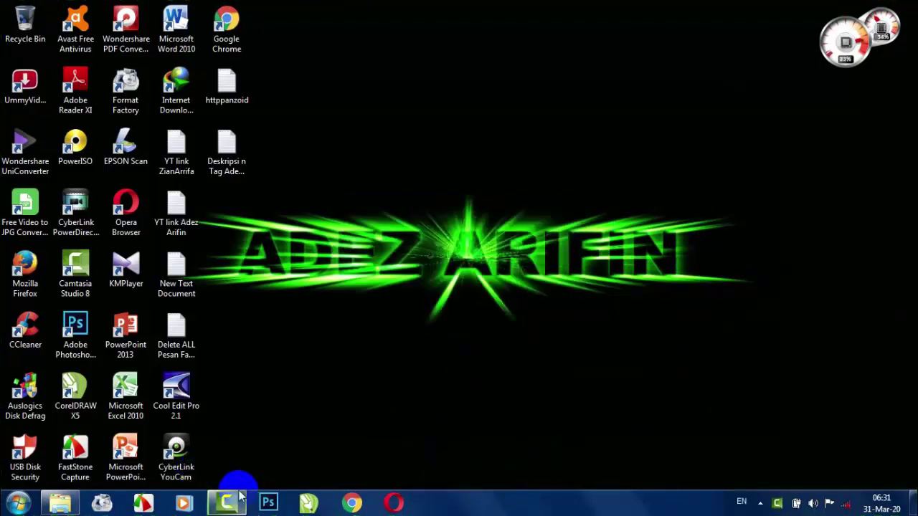
pyautogui.click(226, 502)
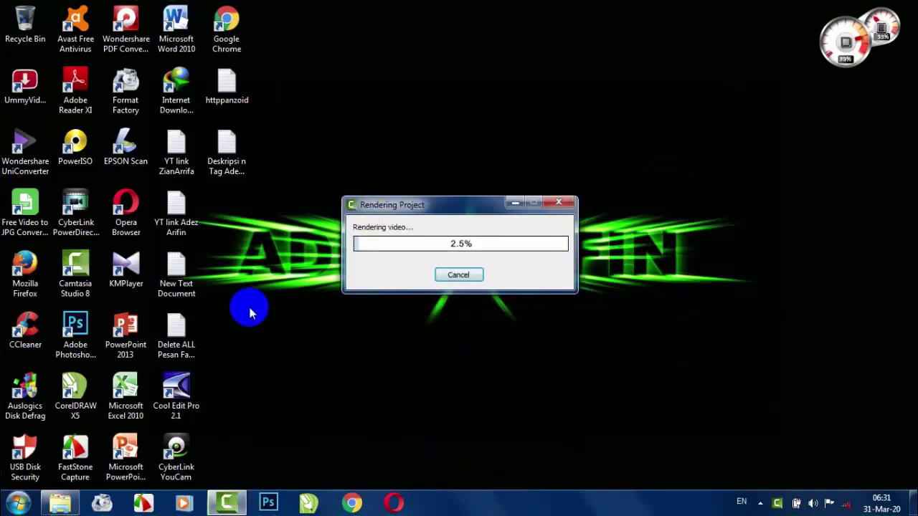
pyautogui.click(61, 503)
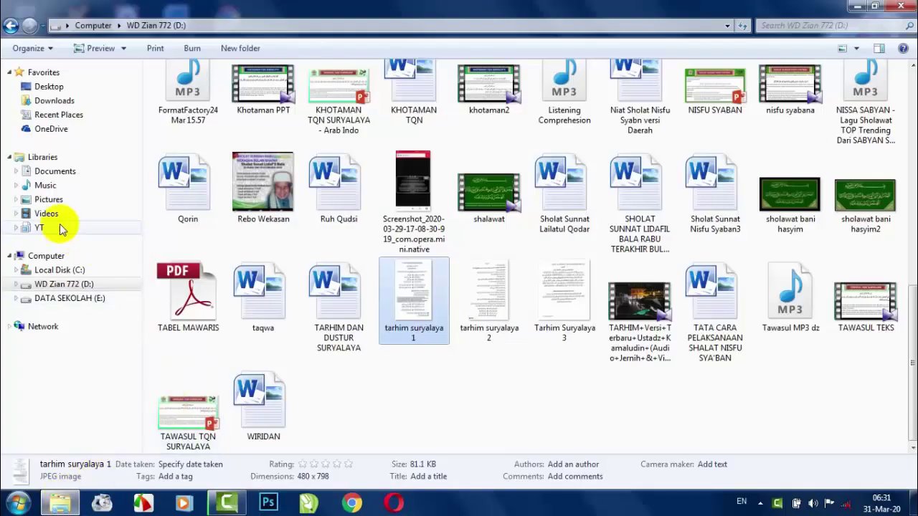
pyautogui.click(29, 213)
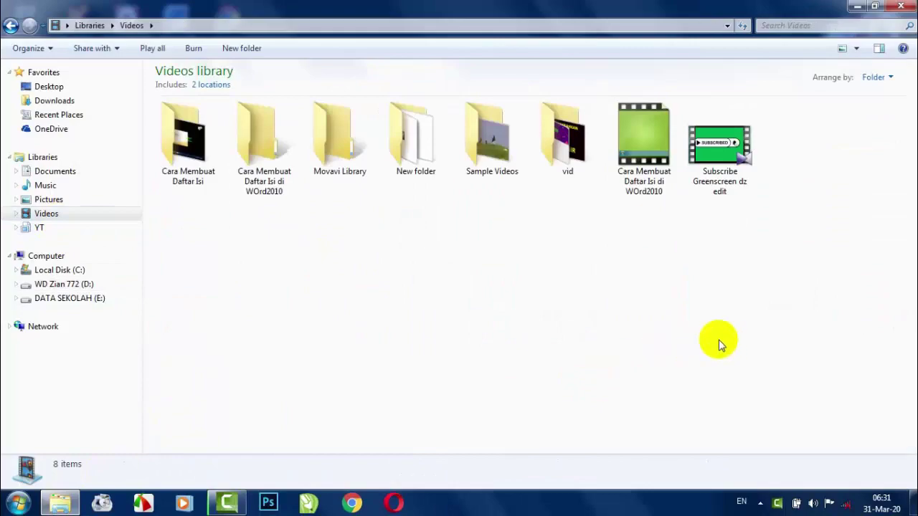
pyautogui.click(858, 6)
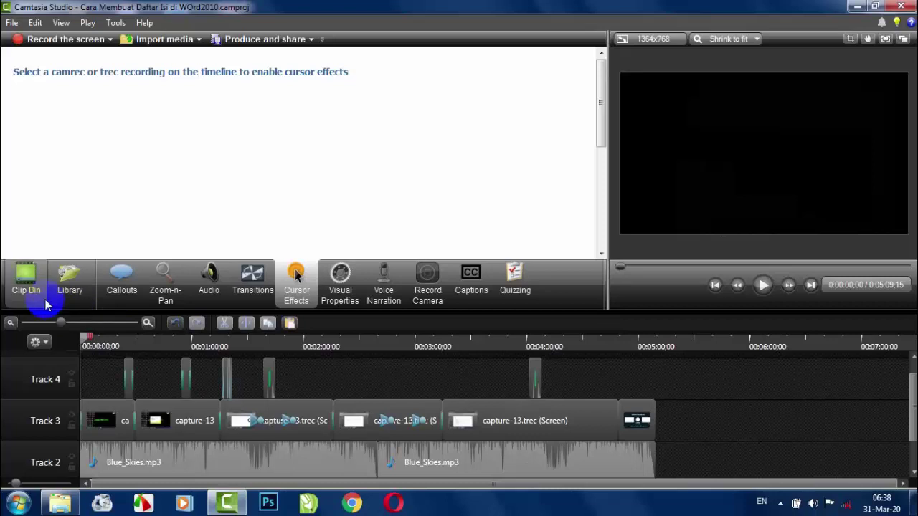
# Step: Switch to Windows Explorer and play the produced video from the Cara Membuat Daftar Isi di WOrd2010 folder in the Videos library
pyautogui.click(36, 293)
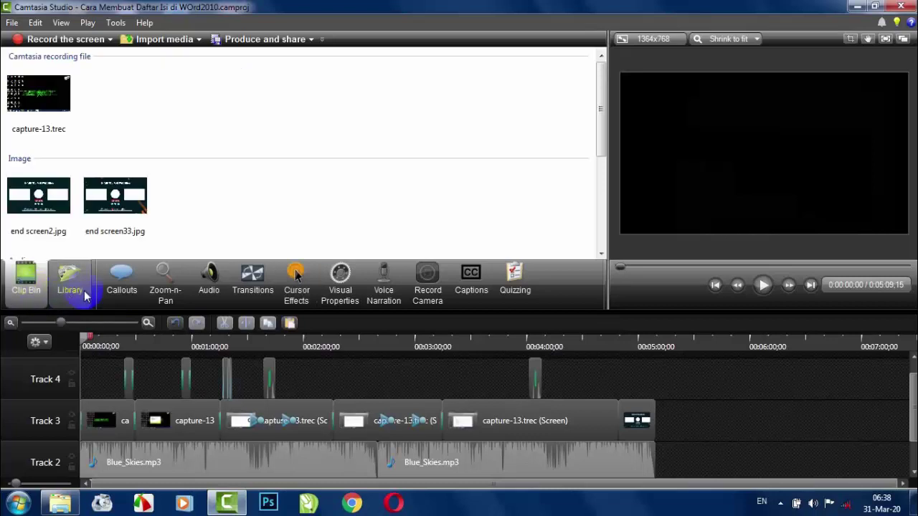
pyautogui.click(195, 433)
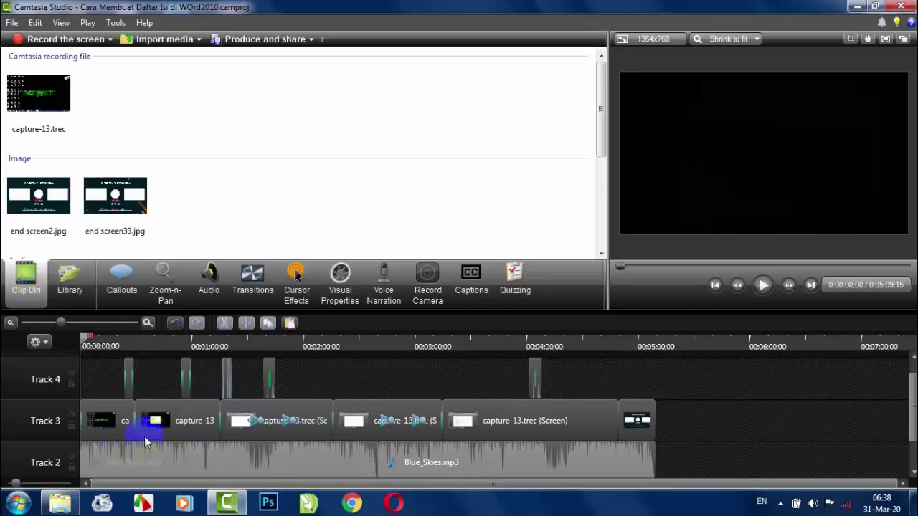
pyautogui.click(49, 506)
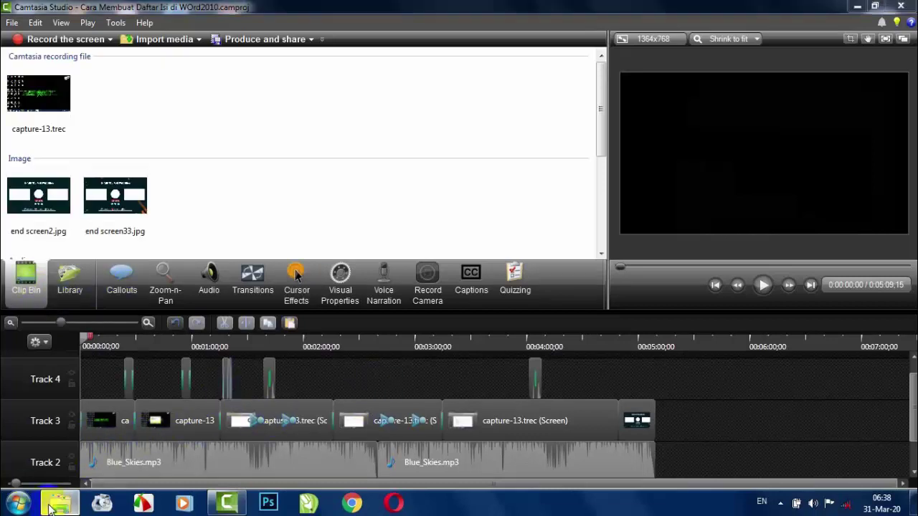
pyautogui.click(698, 244)
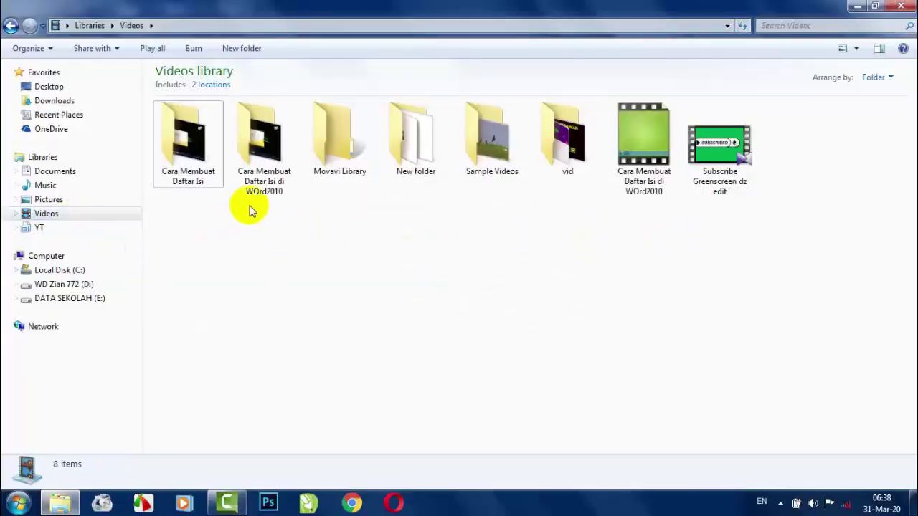
pyautogui.click(271, 165)
pyautogui.doubleClick(273, 166)
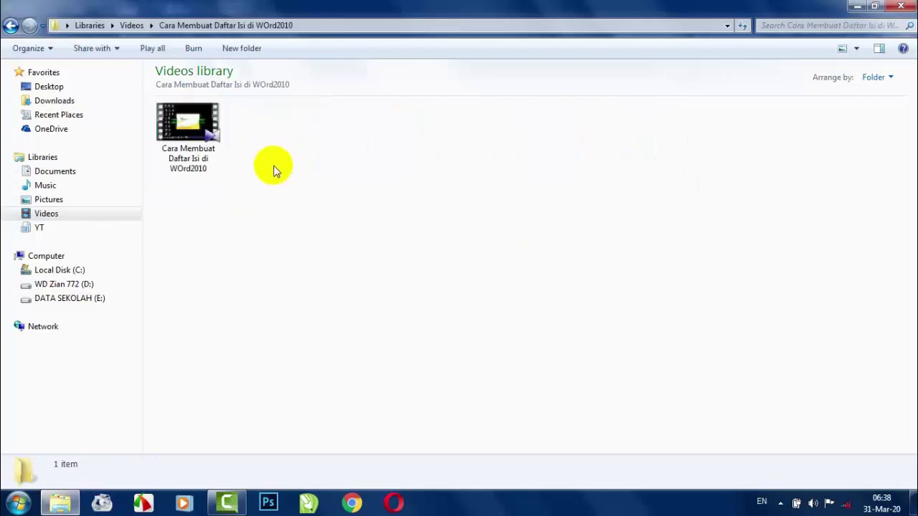
pyautogui.click(192, 160)
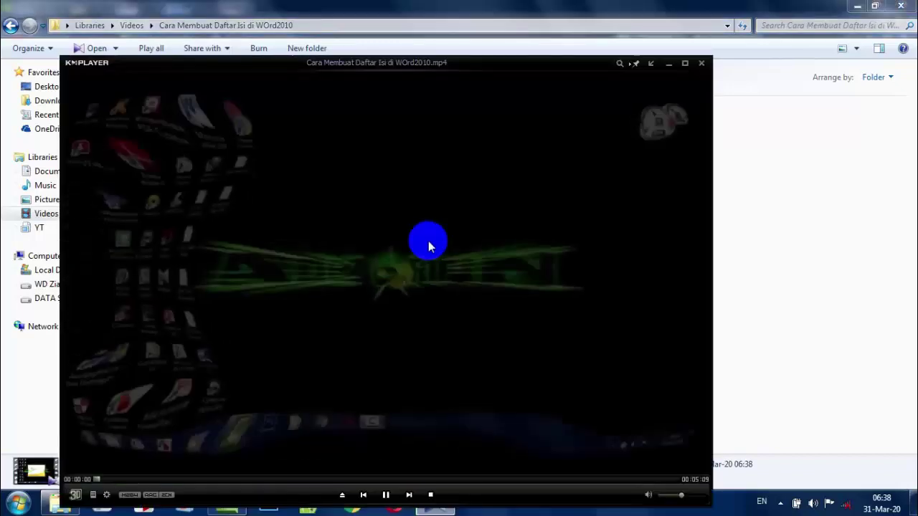
# Step: Maximize the player, review the produced video in 5-second forward skips through to the end screen, and close the player
pyautogui.click(685, 63)
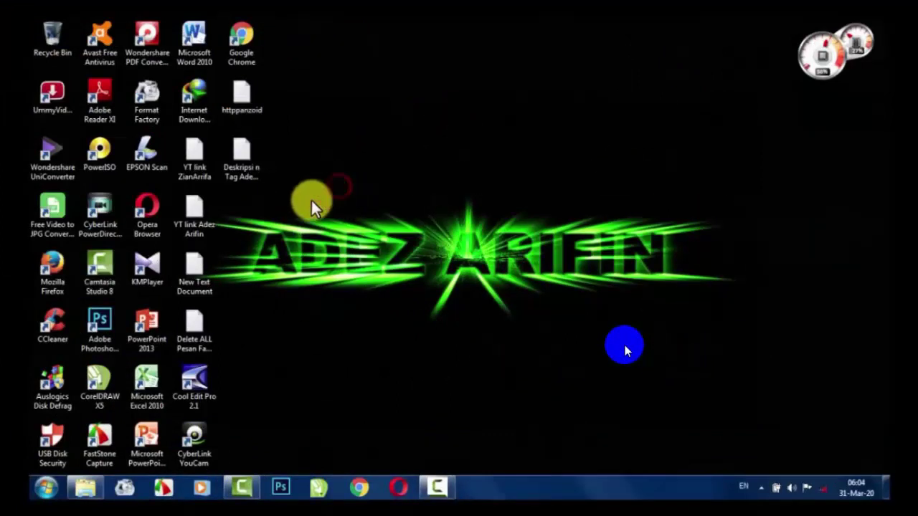
pyautogui.press('Right')
pyautogui.press('Right')
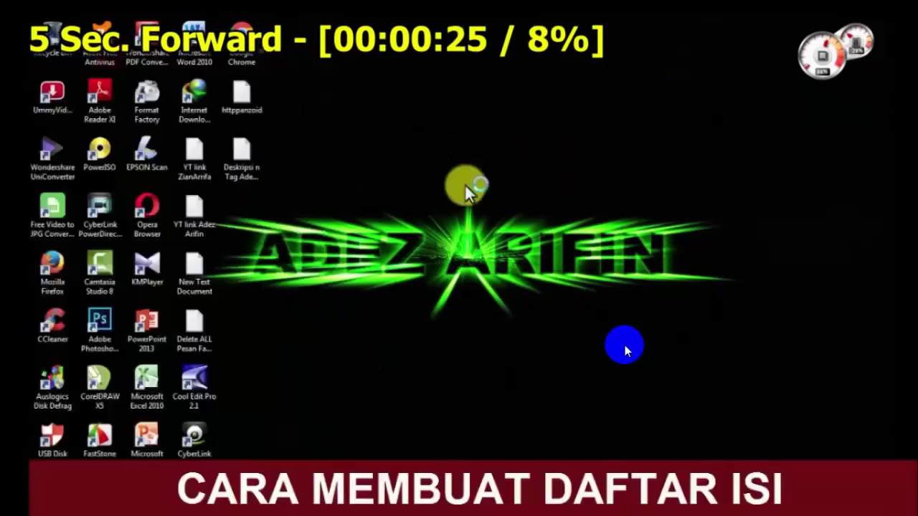
pyautogui.press('Right')
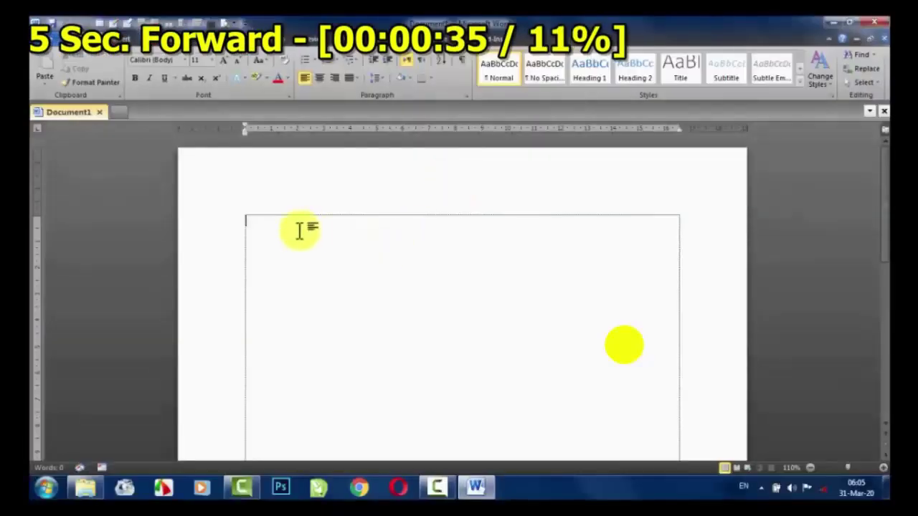
pyautogui.press('Right')
pyautogui.press('Right')
pyautogui.press('Right')
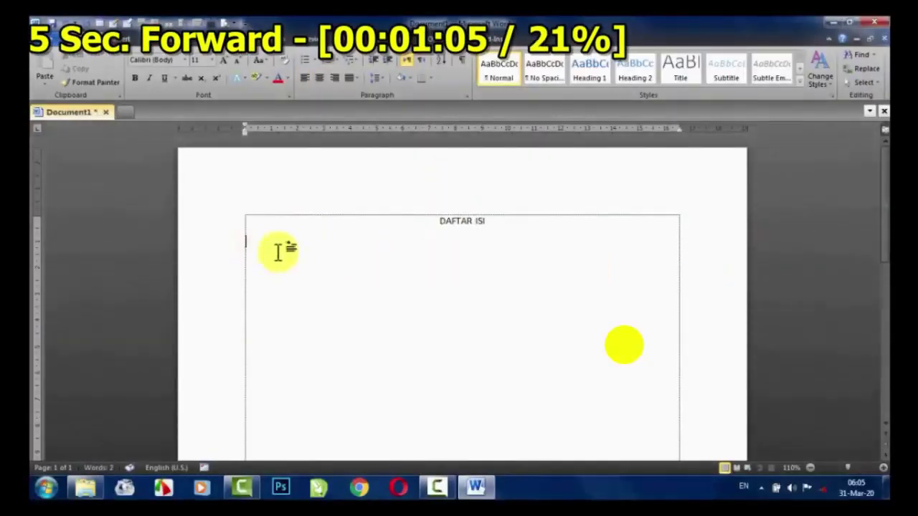
pyautogui.press('Right')
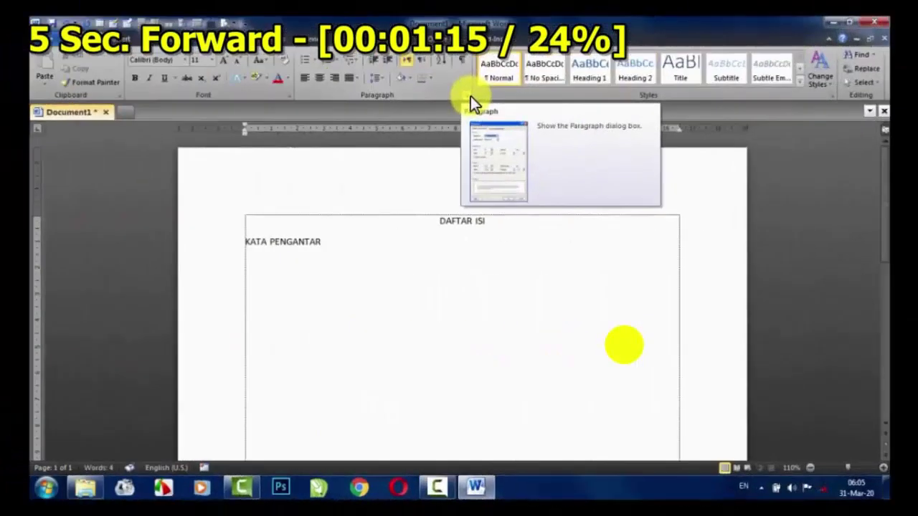
pyautogui.press('Right')
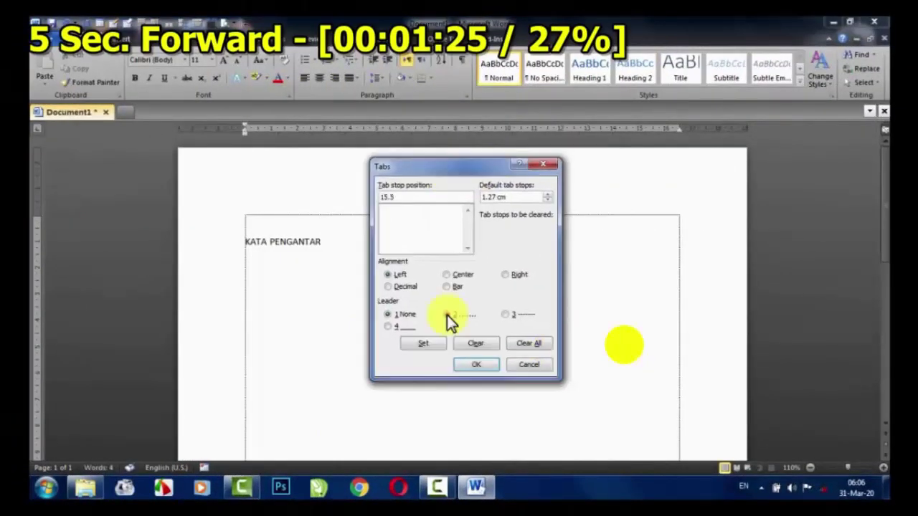
pyautogui.press('Right')
pyautogui.press('Right')
pyautogui.press('Right')
pyautogui.press('Right')
pyautogui.press('Right')
pyautogui.press('Right')
pyautogui.press('Right')
pyautogui.press('Right')
pyautogui.press('Right')
pyautogui.press('Right')
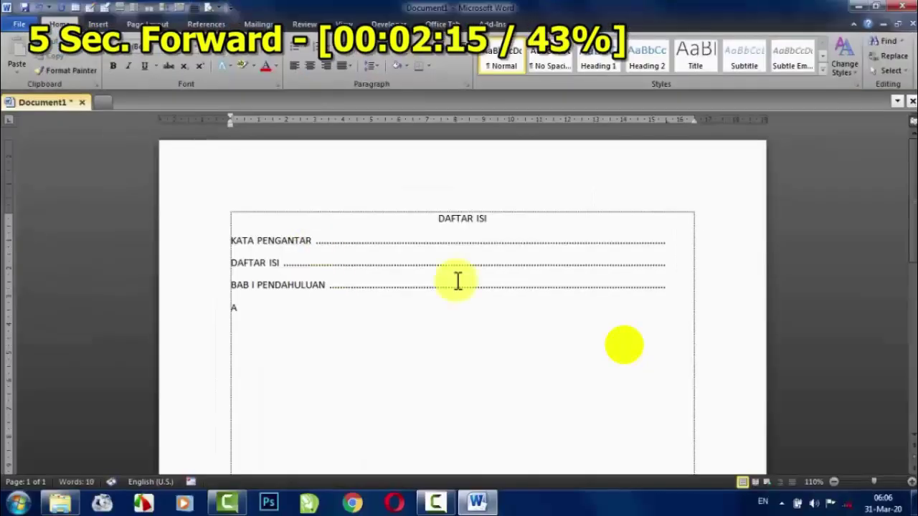
pyautogui.press('Right')
pyautogui.press('Right')
pyautogui.press('Right')
pyautogui.press('Right')
pyautogui.press('Right')
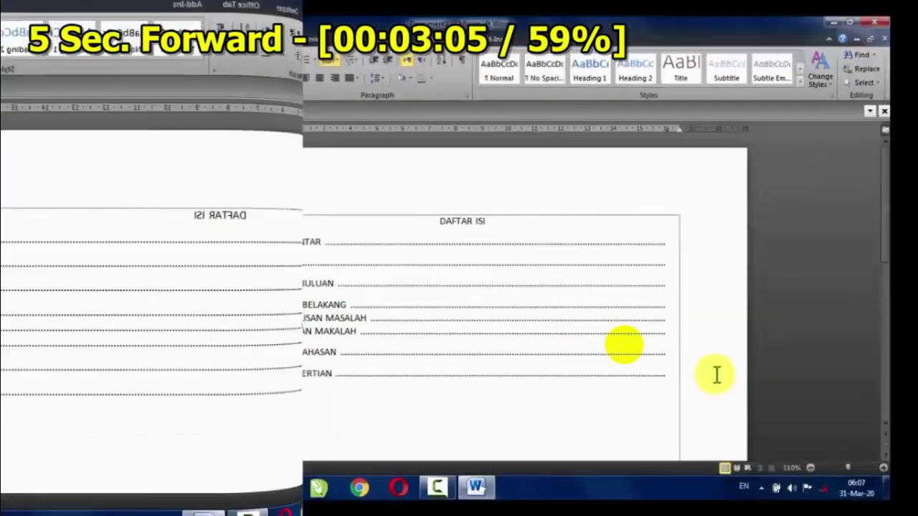
pyautogui.press('Right')
pyautogui.press('Right')
pyautogui.press('Right')
pyautogui.press('Right')
pyautogui.press('Right')
pyautogui.press('Right')
pyautogui.press('Right')
pyautogui.press('Right')
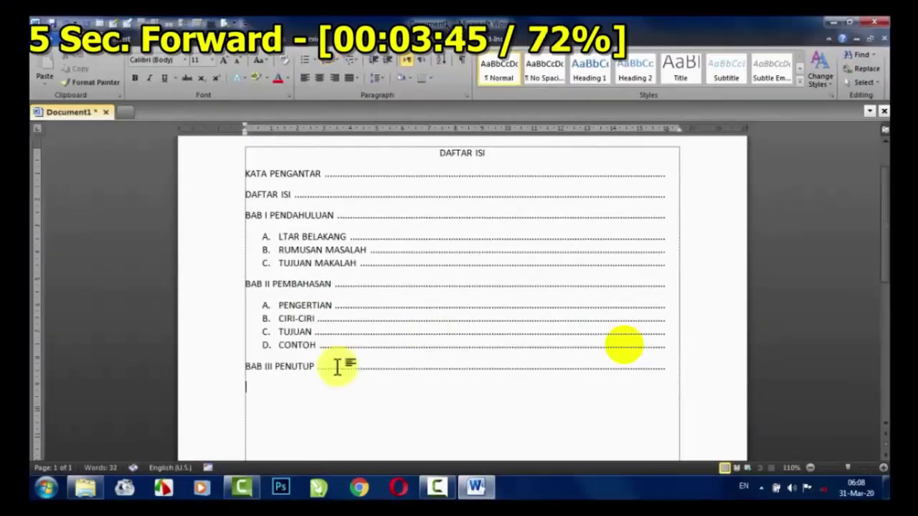
pyautogui.press('Right')
pyautogui.press('Right')
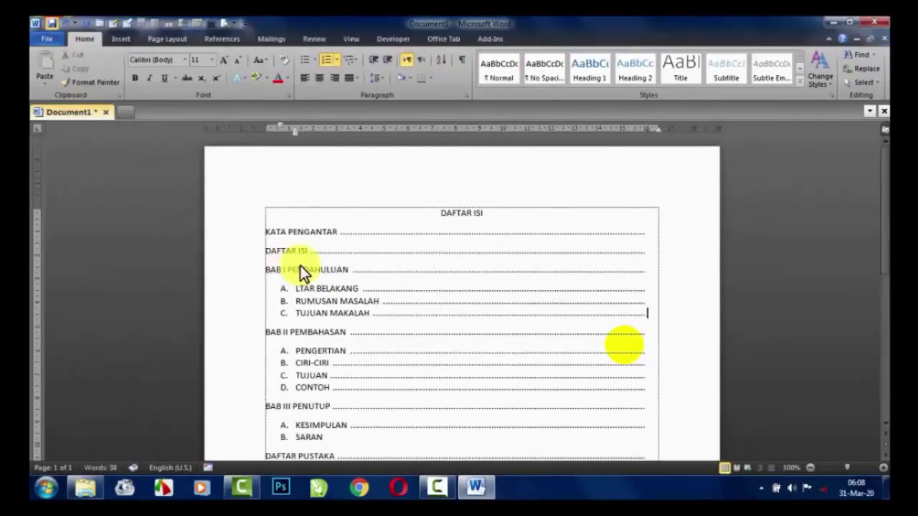
pyautogui.press('Right')
pyautogui.press('Right')
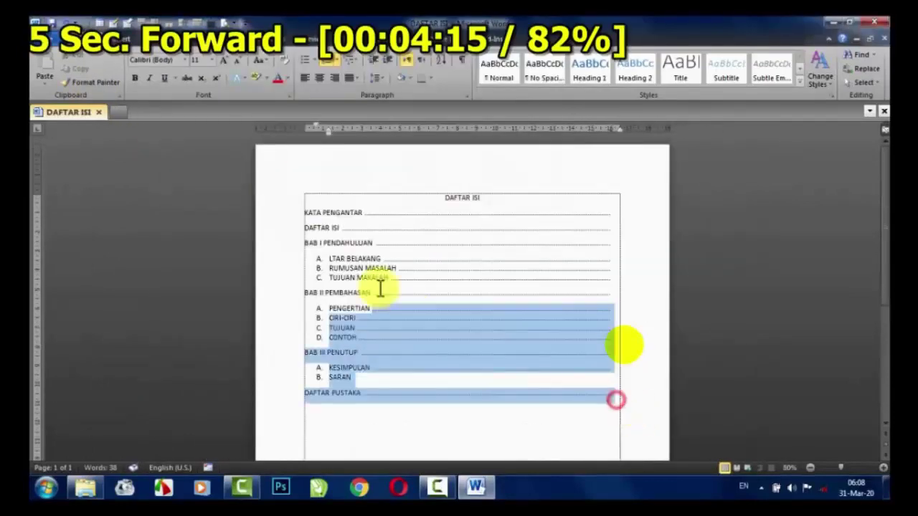
pyautogui.press('Right')
pyautogui.press('Right')
pyautogui.press('Right')
pyautogui.press('Right')
pyautogui.press('Right')
pyautogui.press('Right')
pyautogui.press('Right')
pyautogui.press('Right')
pyautogui.press('Right')
pyautogui.press('Right')
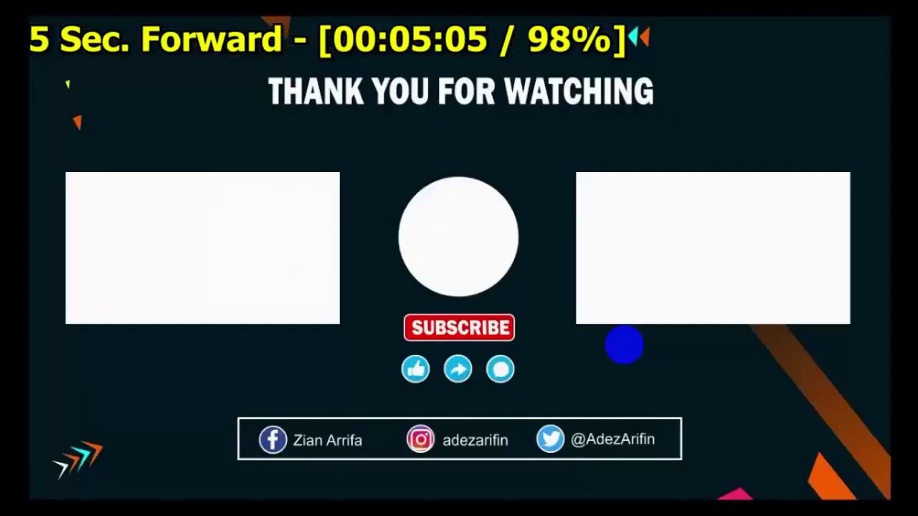
pyautogui.press('Left')
pyautogui.hotkey('alt', 'F4')
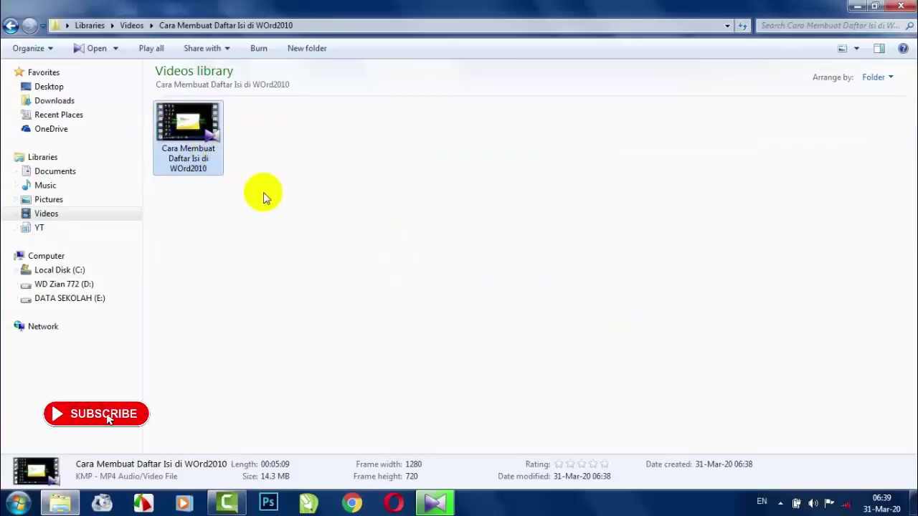
# Step: Switch to Camtasia Studio and scrub the timeline between the capture-13.trec clips and the end screen clip at 0:04:49;15
pyautogui.click(263, 192)
pyautogui.click(213, 145)
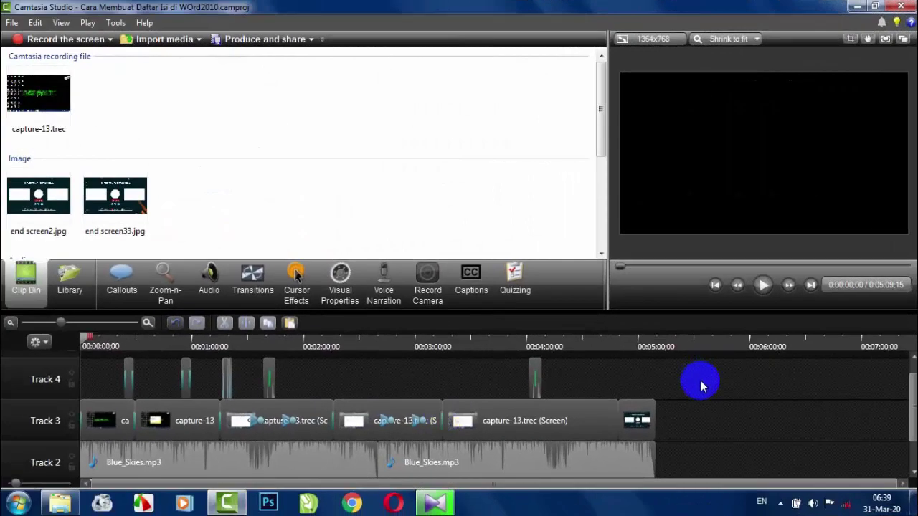
pyautogui.click(529, 338)
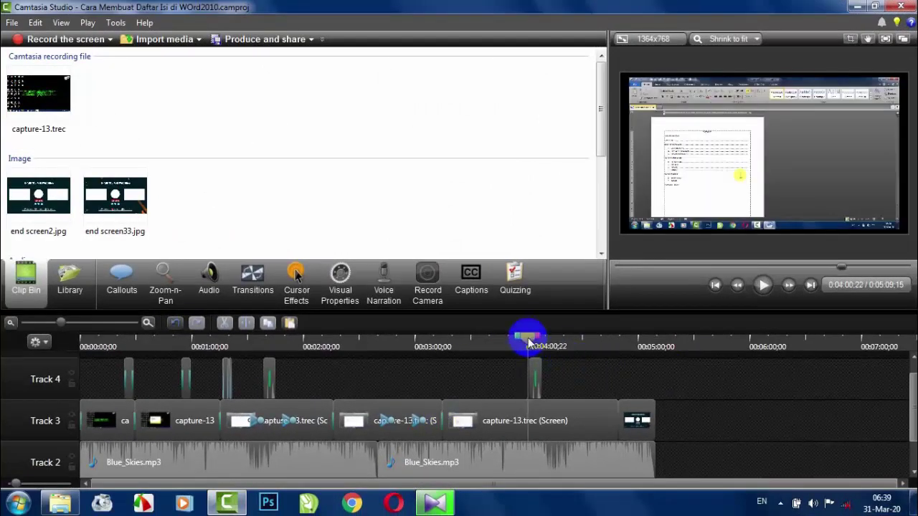
pyautogui.moveTo(529, 341); pyautogui.dragTo(621, 359)
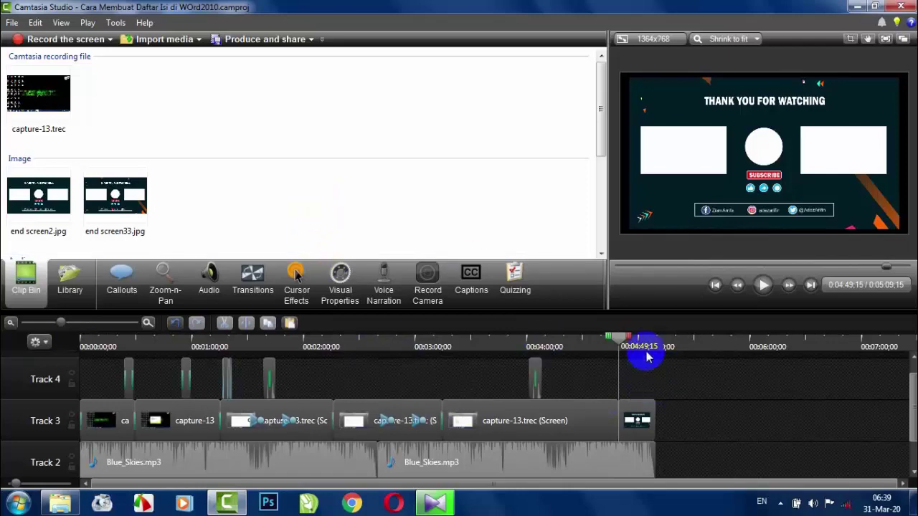
pyautogui.moveTo(647, 357); pyautogui.dragTo(374, 353)
pyautogui.moveTo(561, 357); pyautogui.dragTo(618, 356)
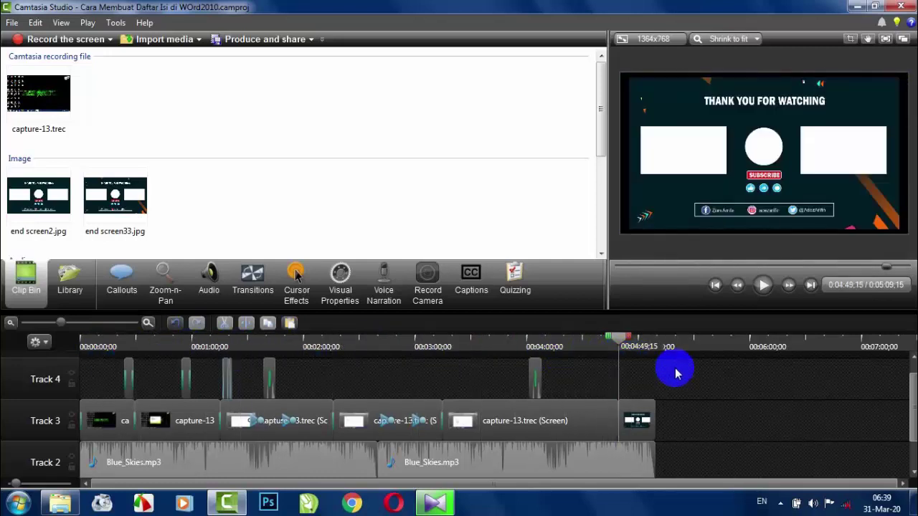
# Step: Minimize Camtasia Studio, close the Windows Explorer window, and refresh the desktop
pyautogui.click(860, 15)
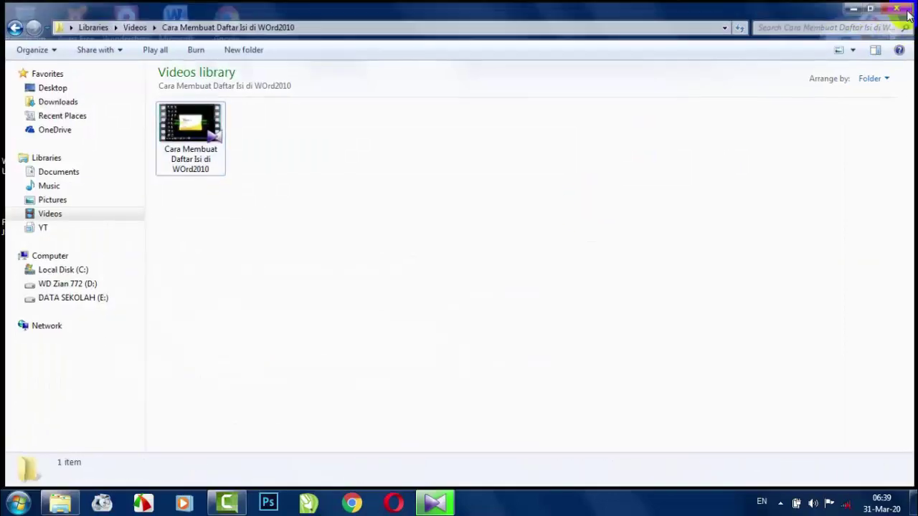
pyautogui.click(904, 7)
pyautogui.rightClick(554, 170)
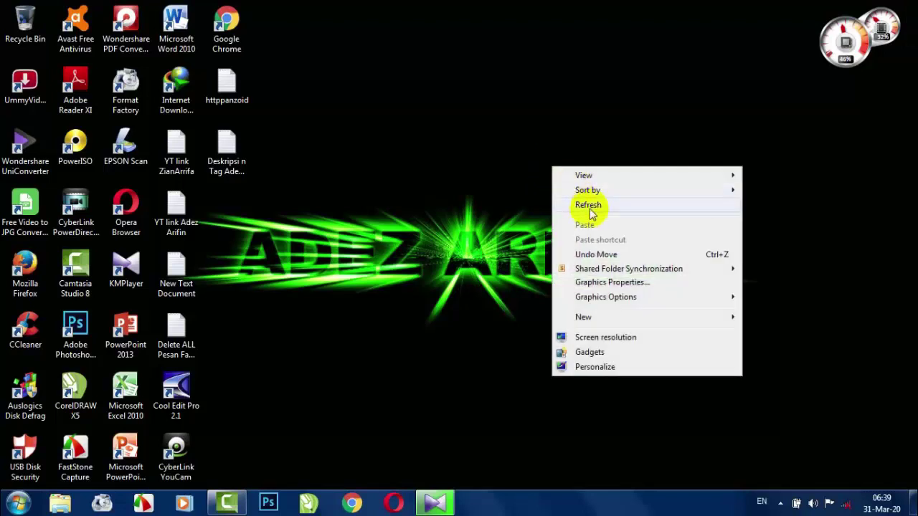
pyautogui.click(589, 206)
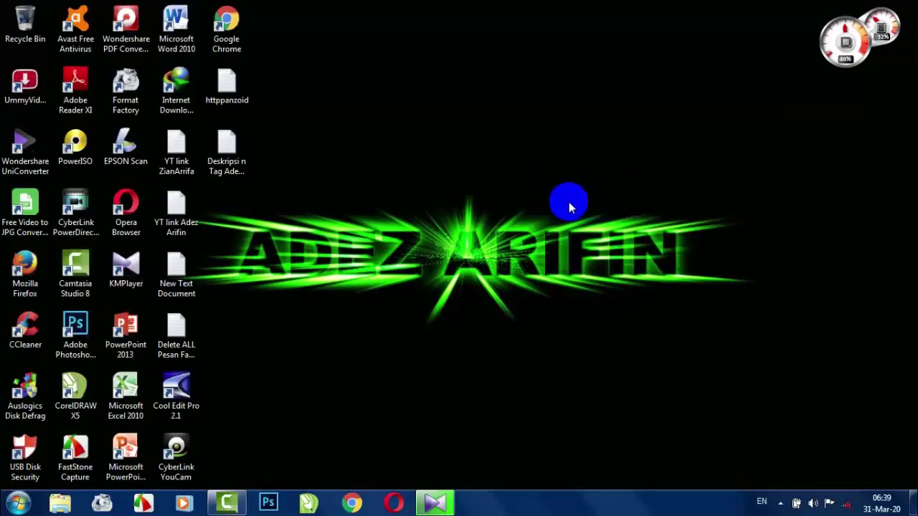